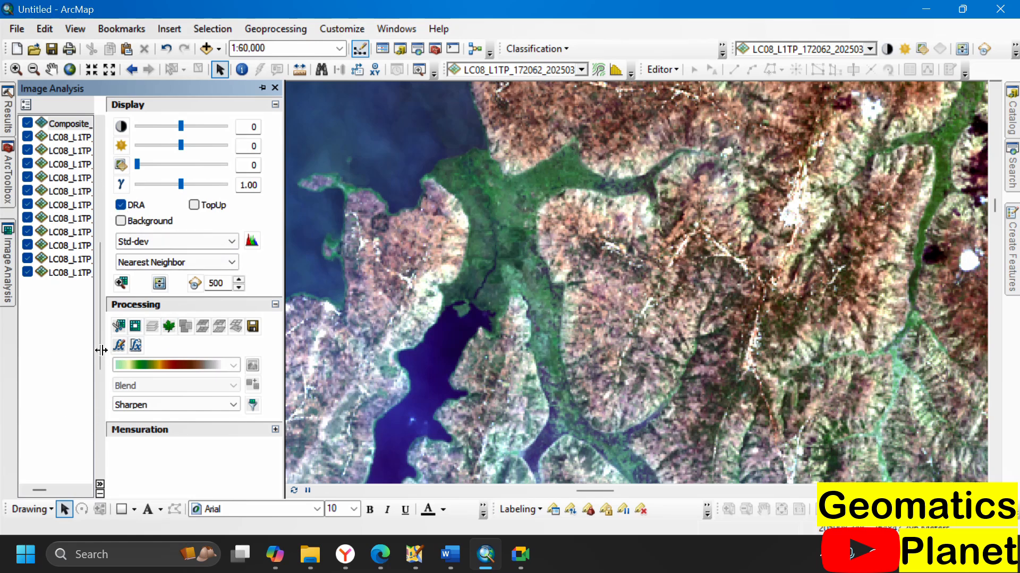
Step: Compute an NDVI layer from the Landsat 8 band B4 and B5 rasters with Image Analysis
{"action": "left_click_drag", "start_coordinate": [101, 352], "coordinate": [171, 346]}
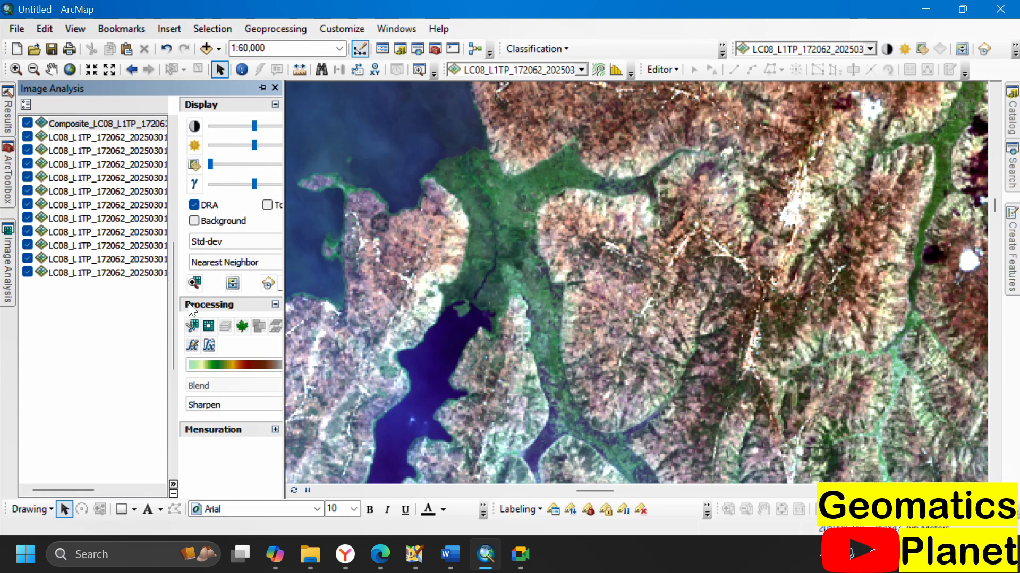
{"action": "left_click_drag", "start_coordinate": [174, 280], "coordinate": [227, 268]}
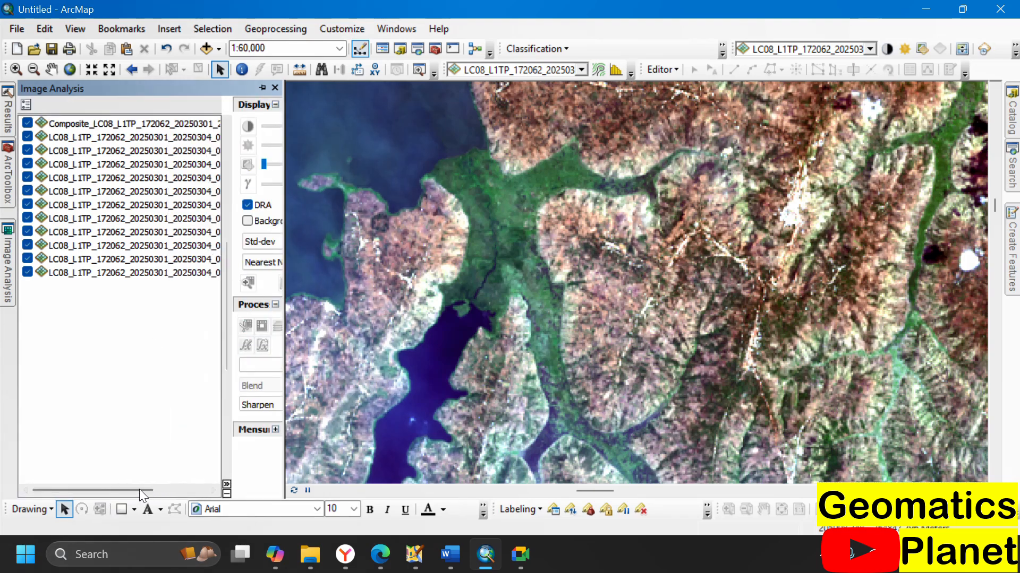
{"action": "left_click_drag", "start_coordinate": [139, 489], "coordinate": [207, 485]}
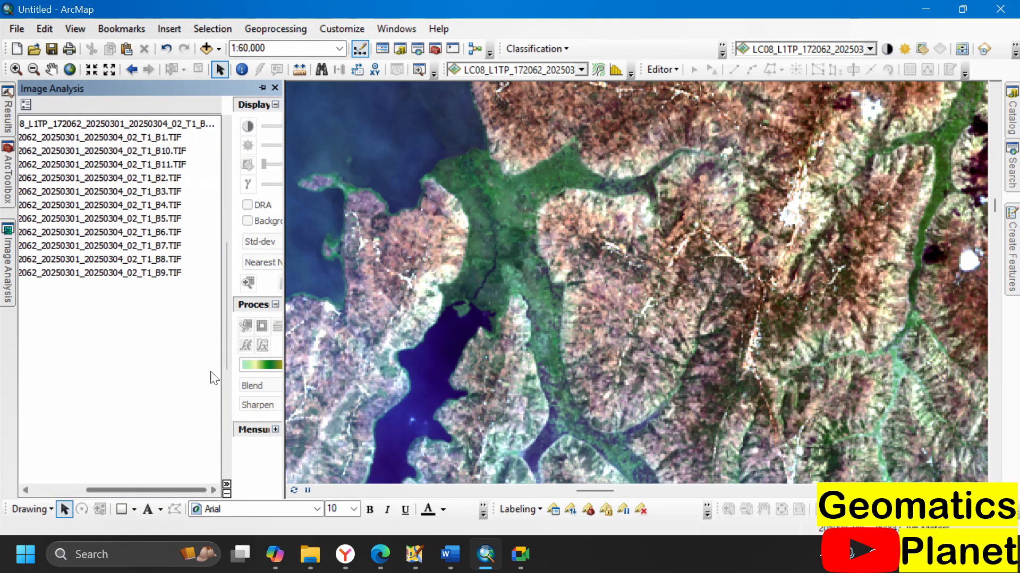
{"action": "left_click", "coordinate": [170, 216]}
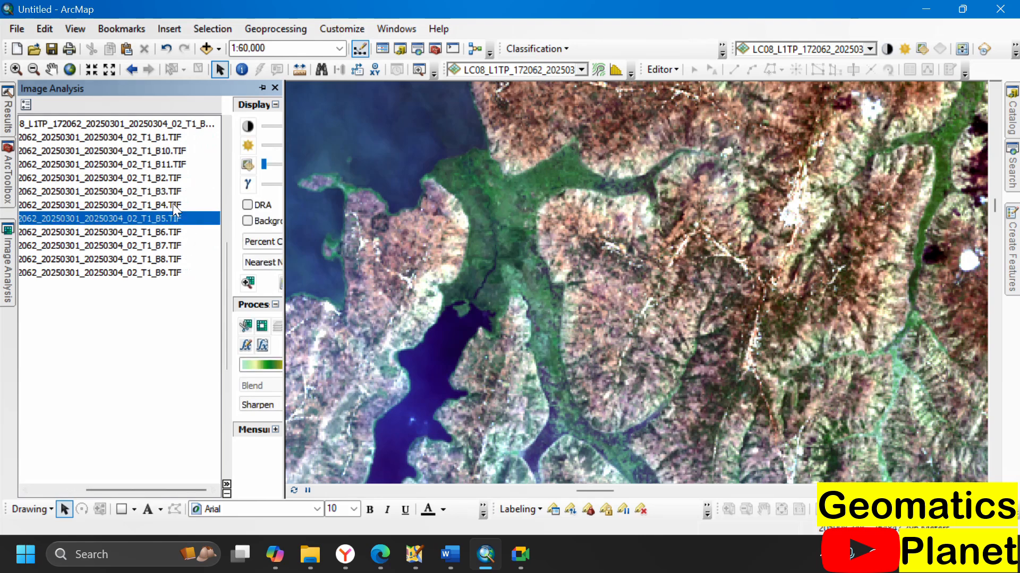
{"action": "left_click", "coordinate": [173, 204]}
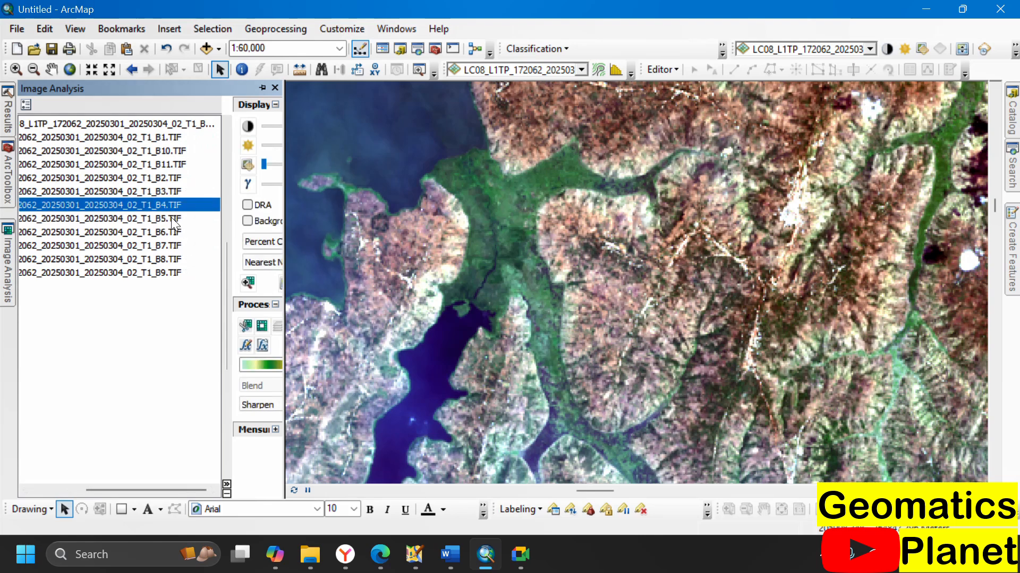
{"action": "left_click", "coordinate": [171, 218], "text": "ctrl"}
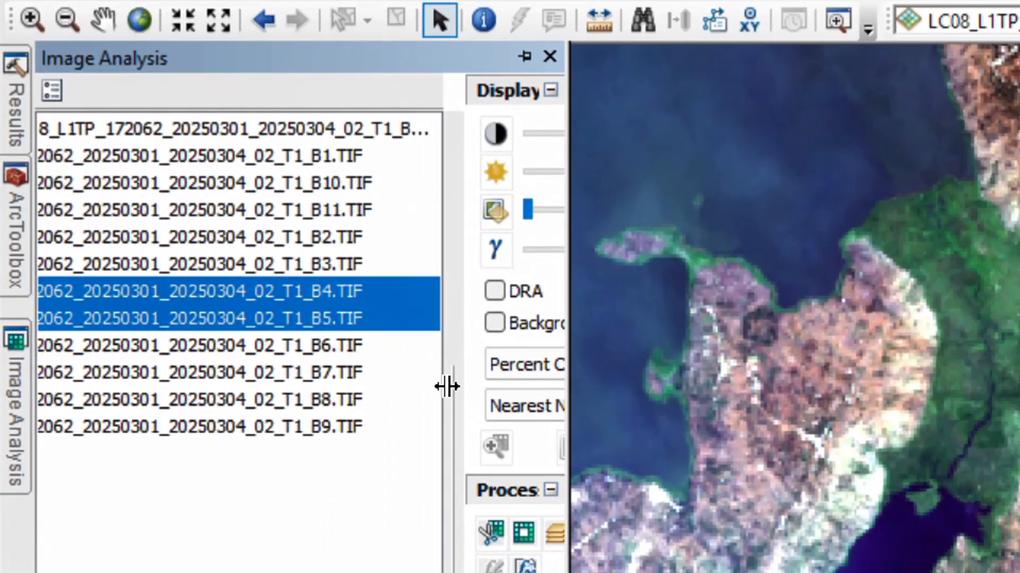
{"action": "left_click_drag", "start_coordinate": [227, 255], "coordinate": [189, 252]}
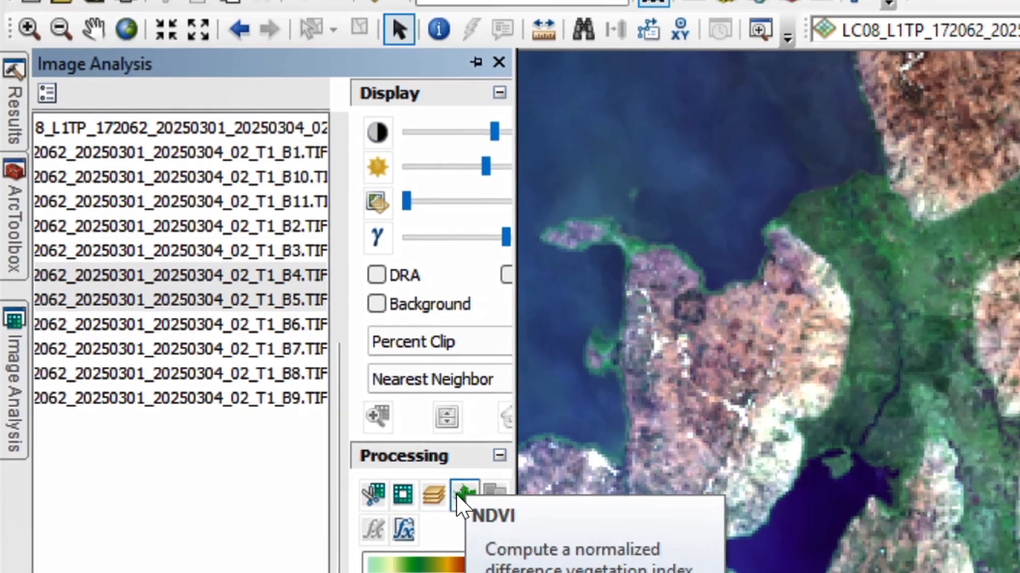
{"action": "left_click", "coordinate": [504, 535]}
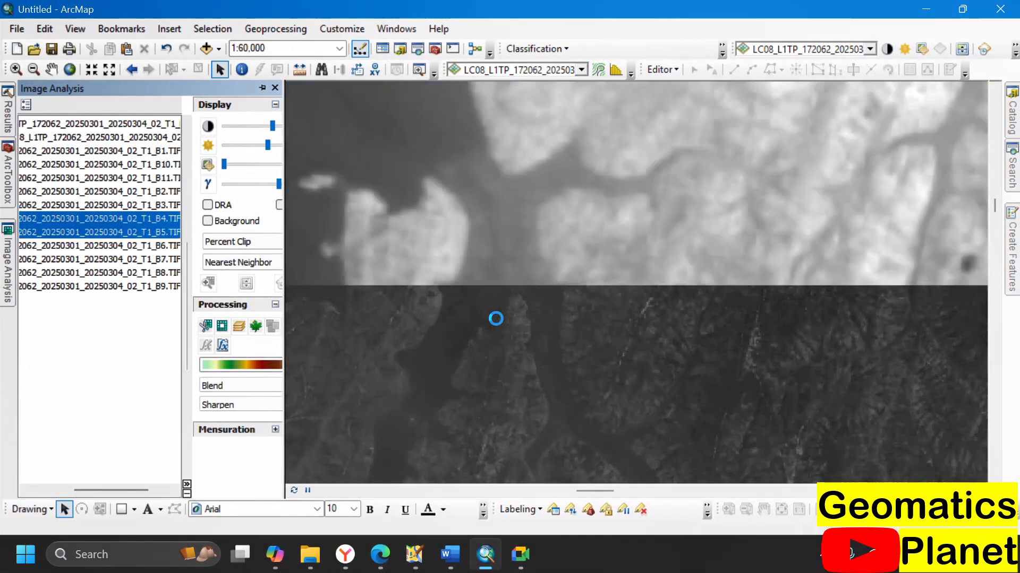
Step: Show the Table Of Contents pane and tuck the Image Analysis pane away
{"action": "scroll", "coordinate": [510, 277], "scroll_direction": "down", "scroll_amount": 5}
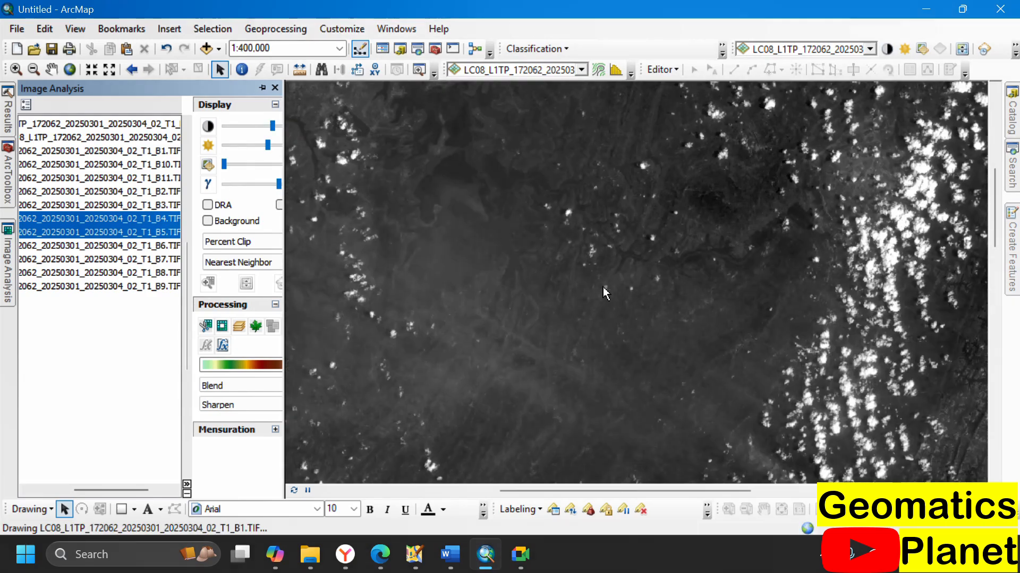
{"action": "scroll", "coordinate": [558, 281], "scroll_direction": "down", "scroll_amount": 3}
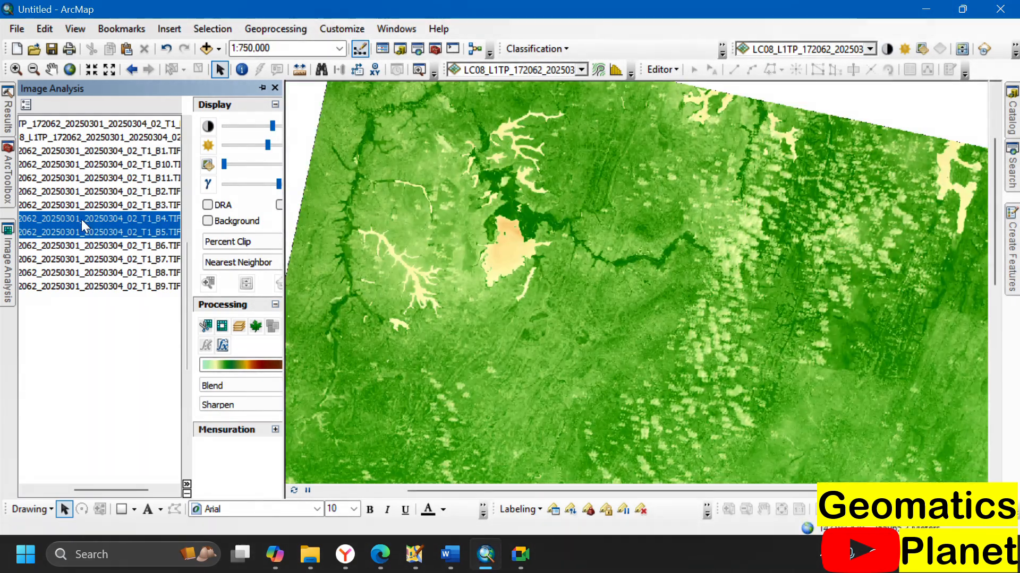
{"action": "scroll", "coordinate": [524, 216], "scroll_direction": "up", "scroll_amount": 2}
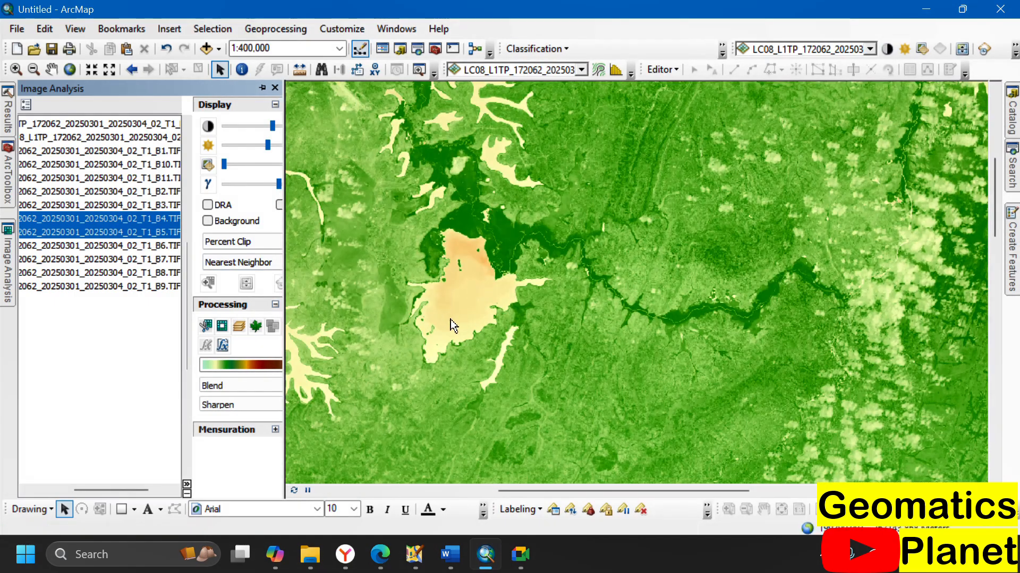
{"action": "left_click_drag", "start_coordinate": [108, 484], "coordinate": [67, 487]}
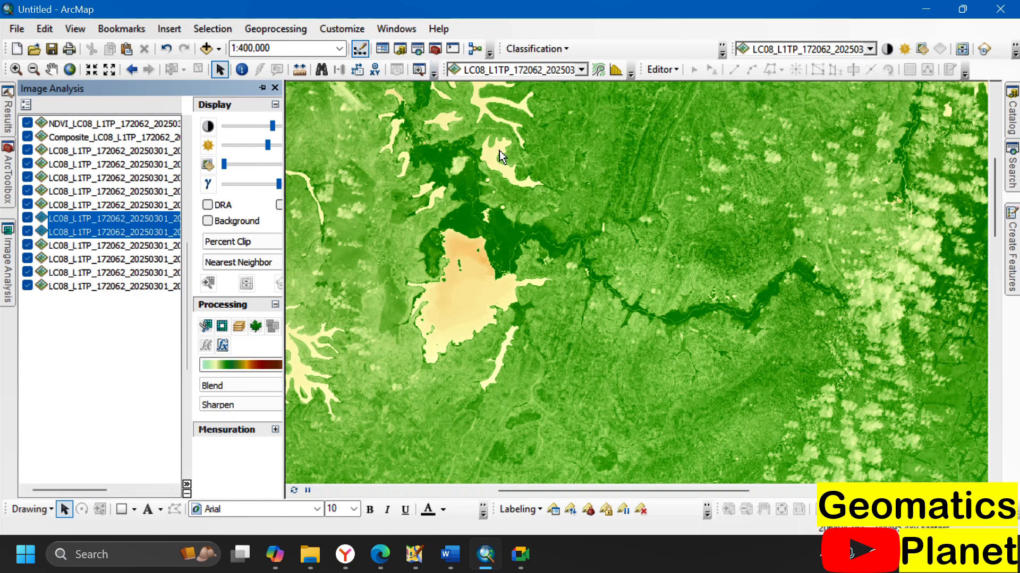
{"action": "scroll", "coordinate": [598, 199], "scroll_direction": "up", "scroll_amount": 5}
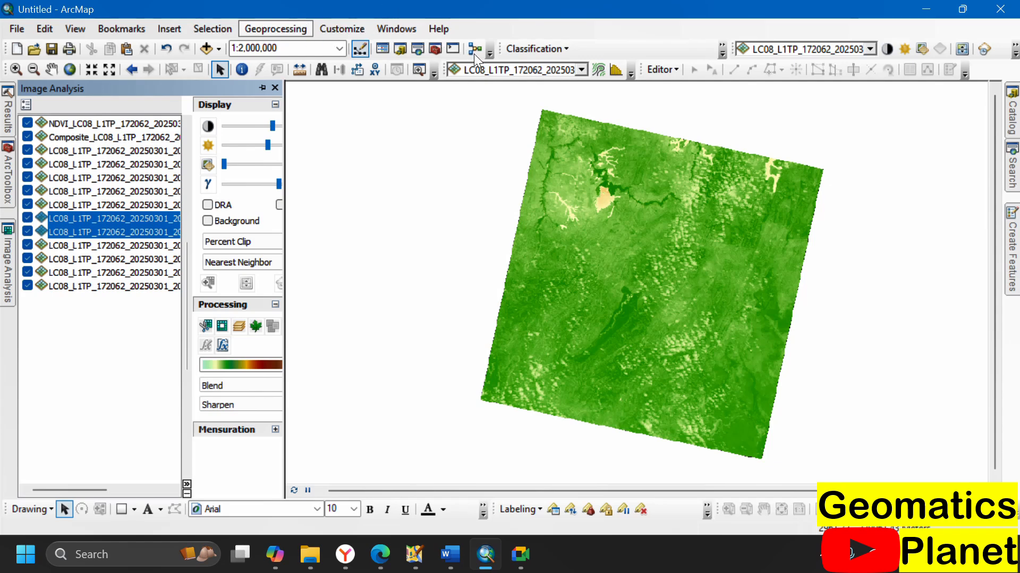
{"action": "left_click", "coordinate": [276, 29]}
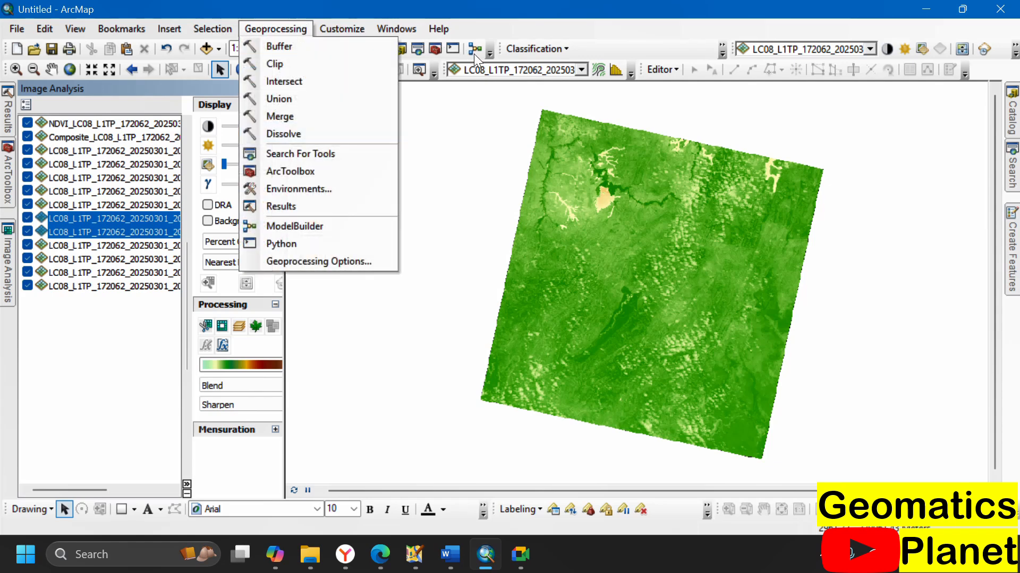
{"action": "left_click", "coordinate": [474, 54]}
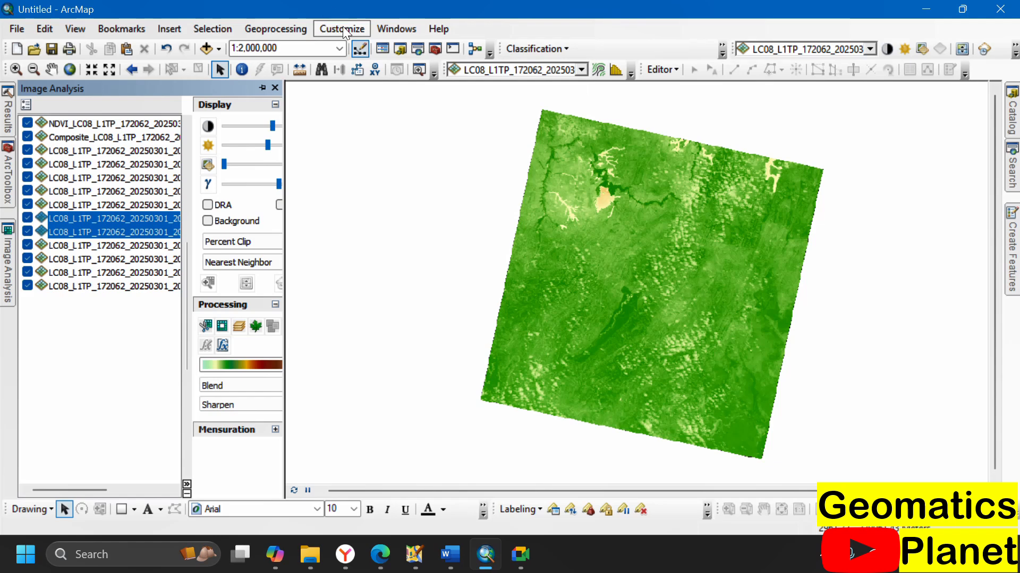
{"action": "left_click", "coordinate": [399, 24]}
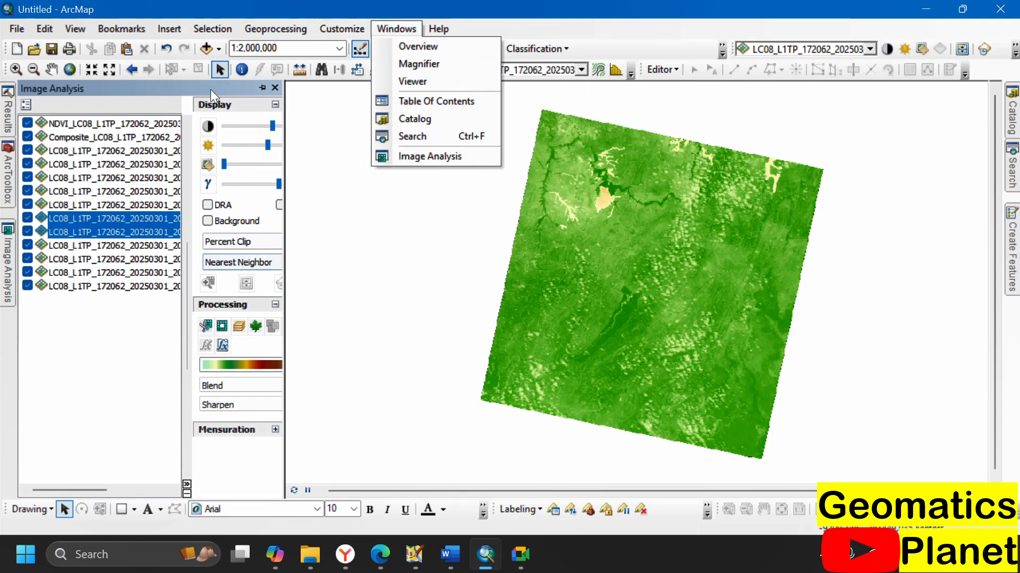
{"action": "left_click", "coordinate": [262, 86]}
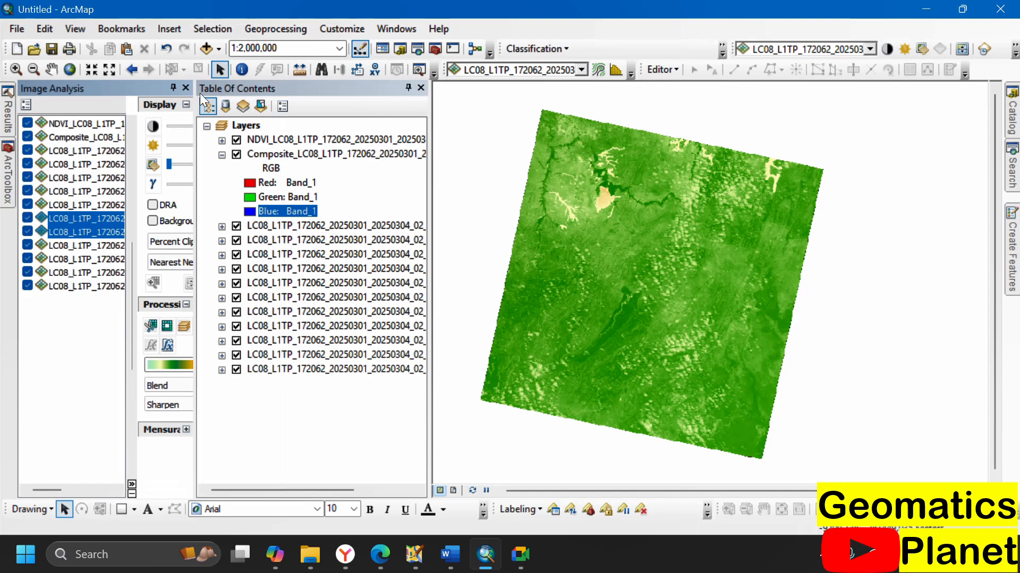
{"action": "left_click", "coordinate": [171, 86]}
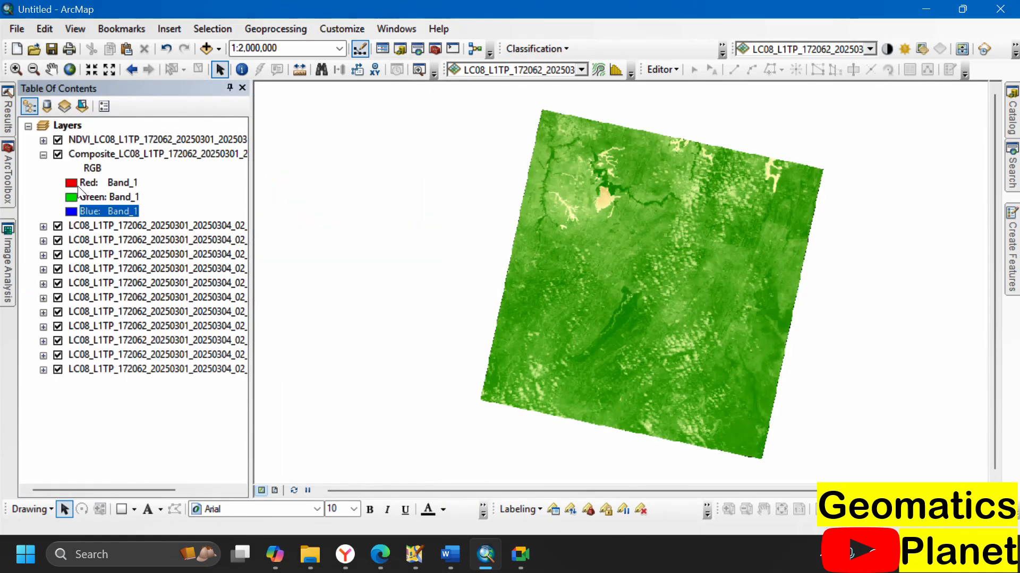
Step: Collapse the composite layer's legend and review the NDVI layer's expanded colormap legend
{"action": "left_click", "coordinate": [43, 154]}
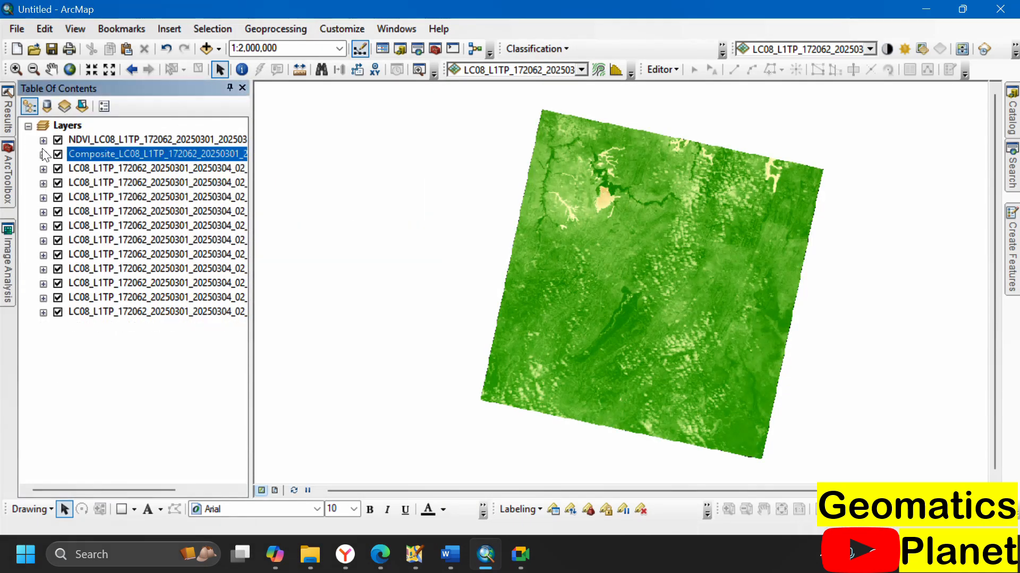
{"action": "left_click", "coordinate": [42, 140]}
{"action": "scroll", "coordinate": [79, 319], "scroll_direction": "down", "scroll_amount": 15}
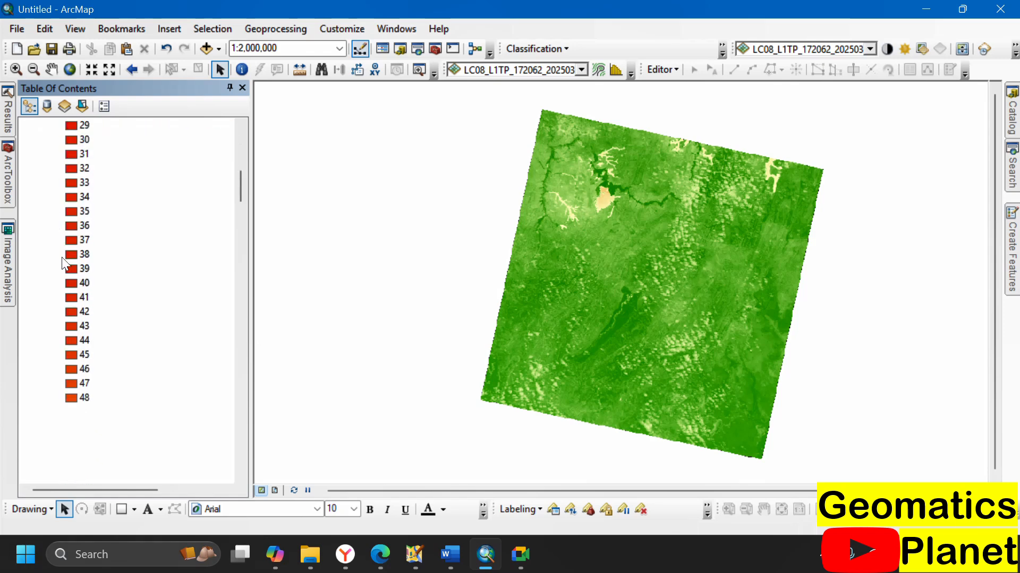
{"action": "scroll", "coordinate": [77, 323], "scroll_direction": "down", "scroll_amount": 5}
{"action": "left_click_drag", "start_coordinate": [238, 235], "coordinate": [222, 103]}
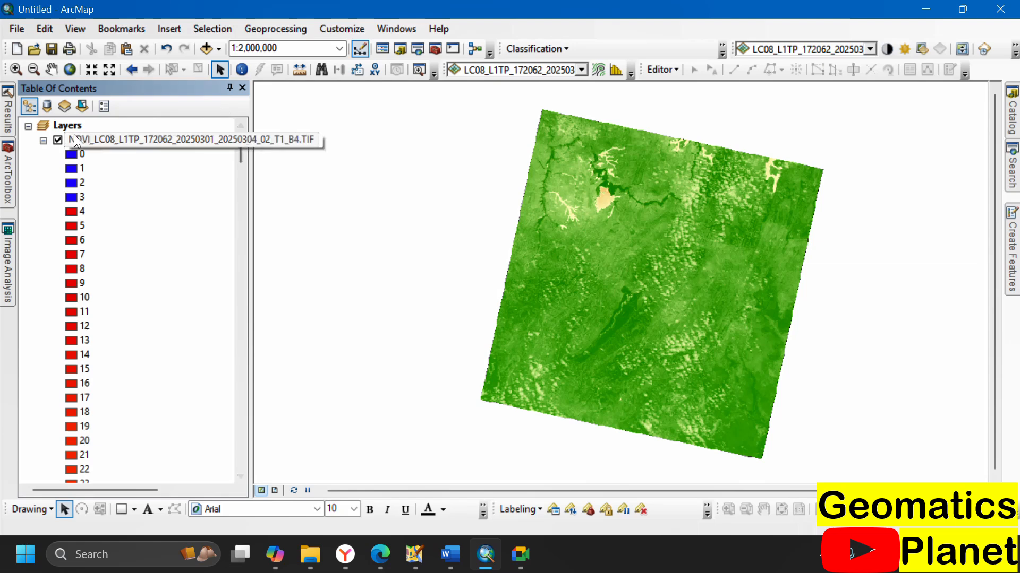
Step: Change the NDVI layer's symbology to Stretched with the dark green to yellow to red color ramp
{"action": "right_click", "coordinate": [94, 144]}
{"action": "left_click", "coordinate": [158, 378]}
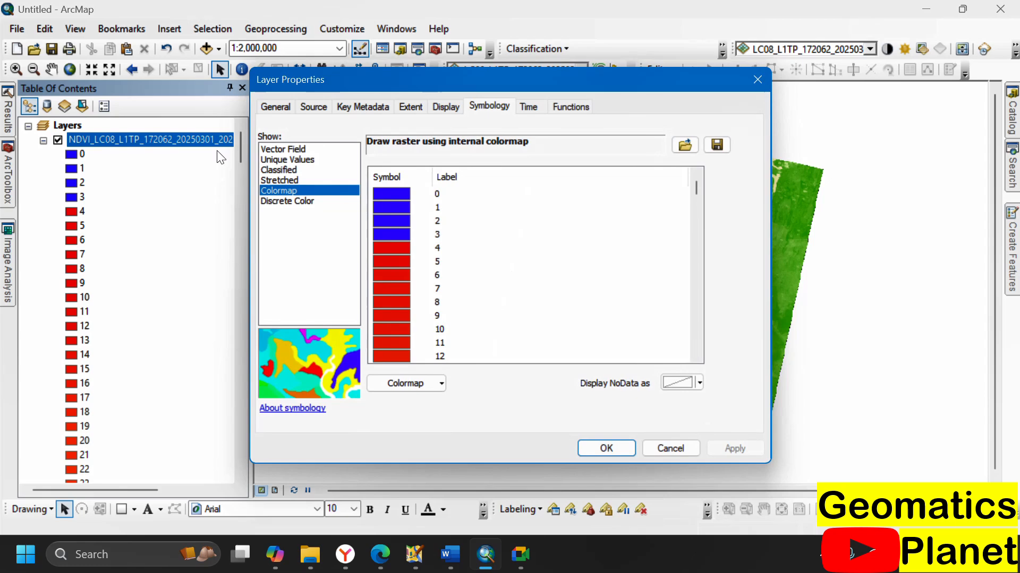
{"action": "left_click", "coordinate": [287, 180]}
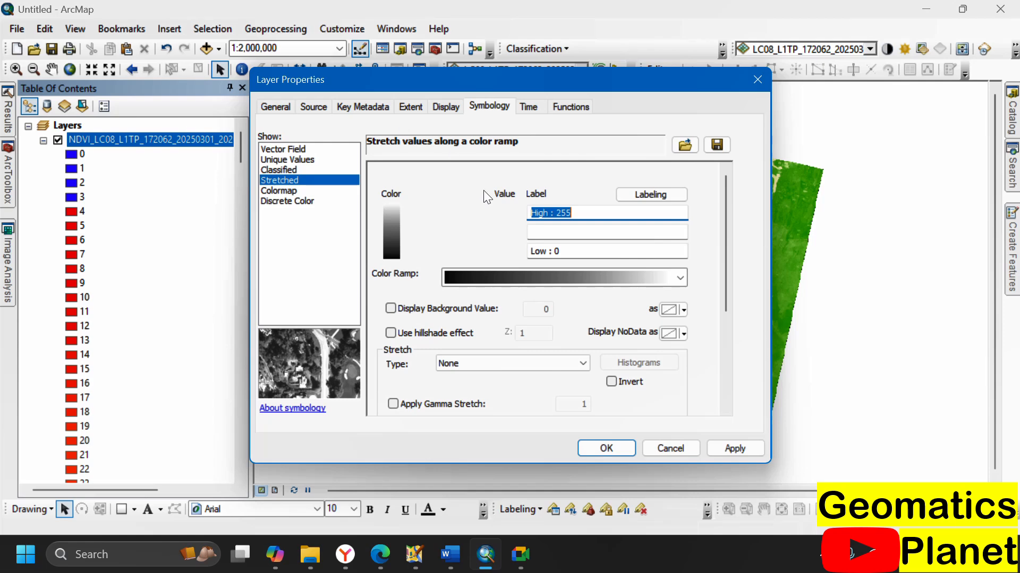
{"action": "left_click", "coordinate": [480, 282]}
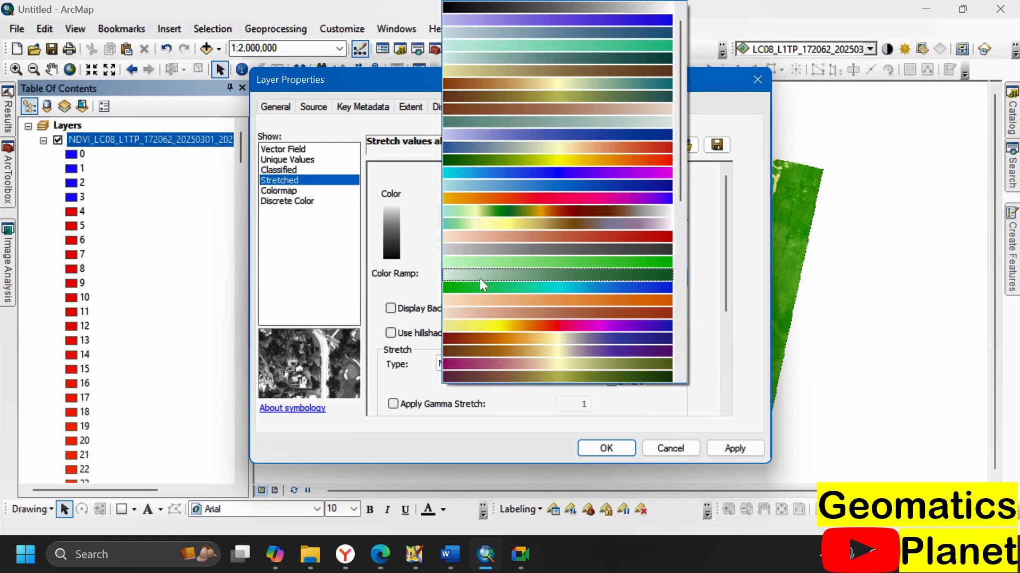
{"action": "left_click", "coordinate": [493, 171]}
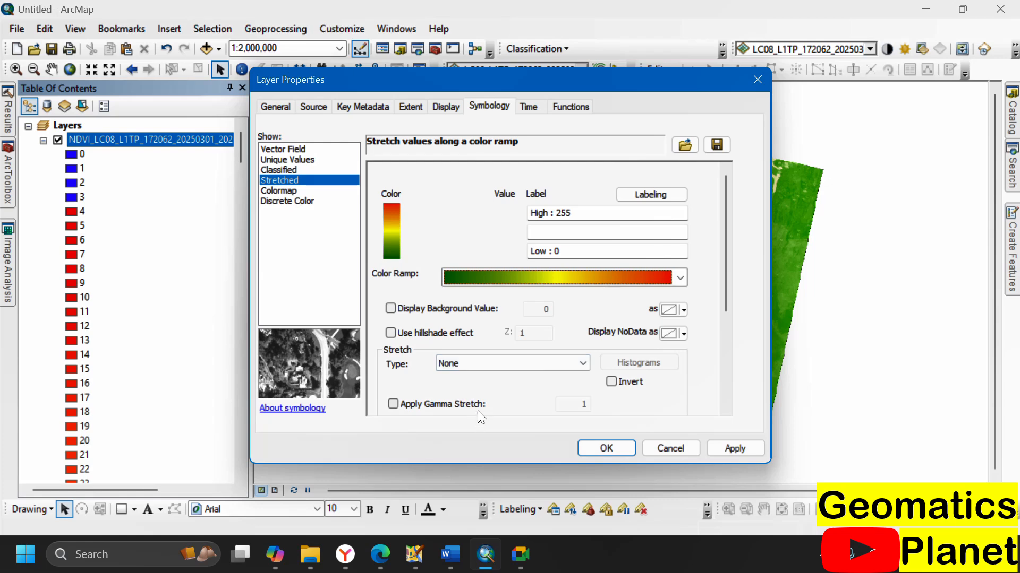
{"action": "left_click", "coordinate": [592, 445]}
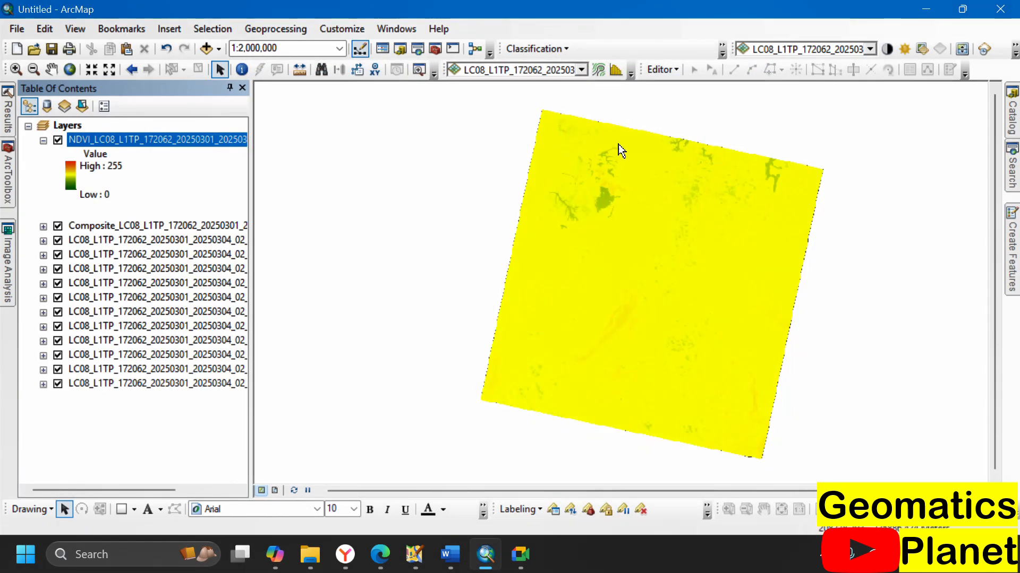
Step: Invert the NDVI layer's color ramp so green marks the high values and red the low ones
{"action": "left_click", "coordinate": [69, 174]}
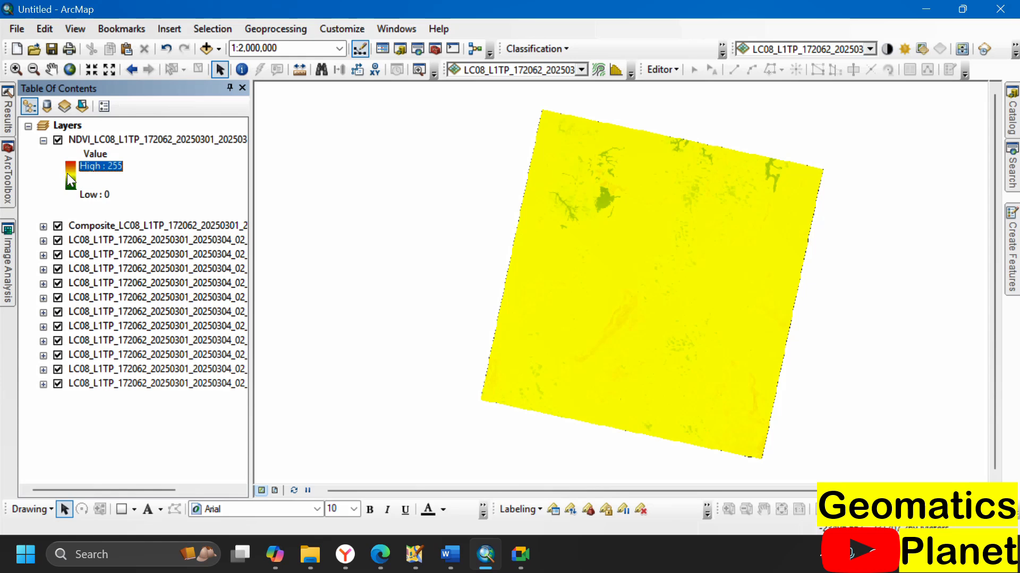
{"action": "left_click", "coordinate": [116, 296]}
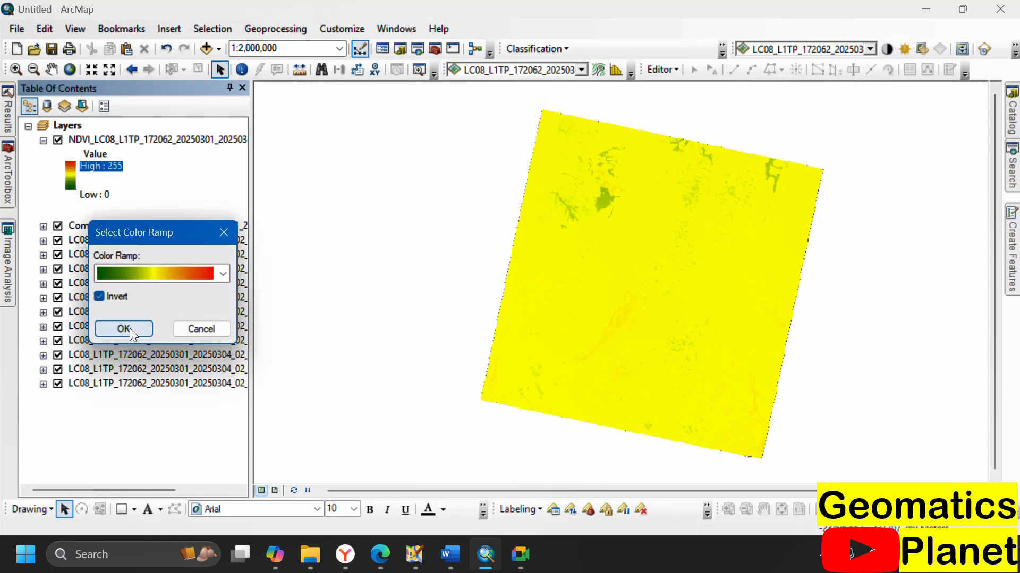
{"action": "left_click", "coordinate": [124, 328]}
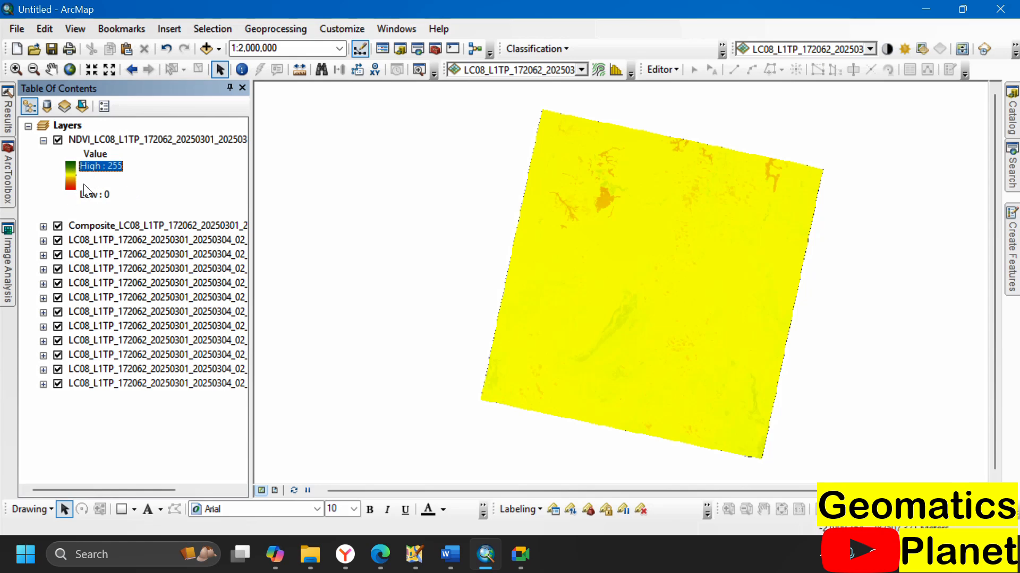
Step: Collapse the NDVI layer's legend and remove the layer from the map
{"action": "left_click", "coordinate": [46, 137]}
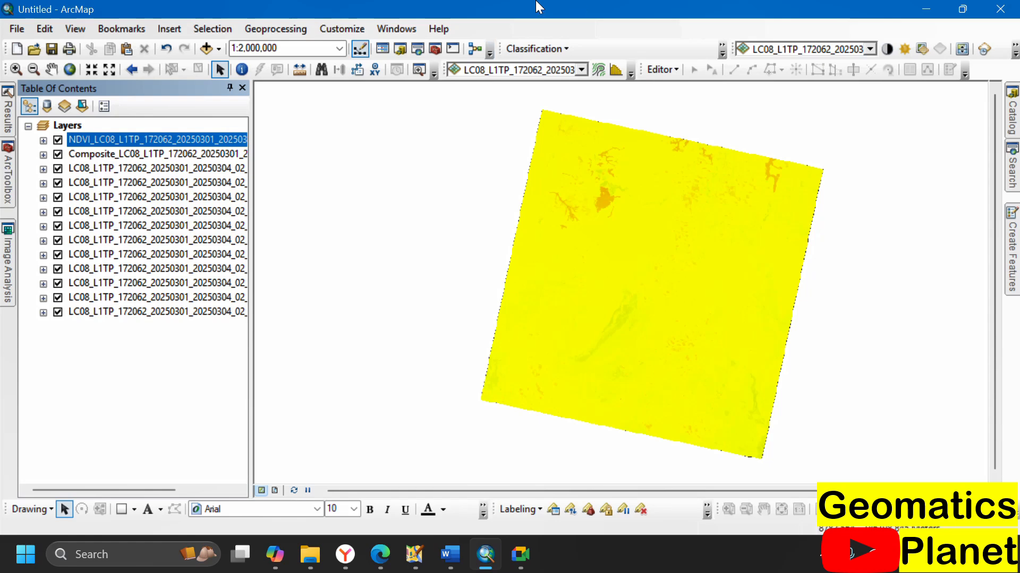
{"action": "right_click", "coordinate": [79, 141]}
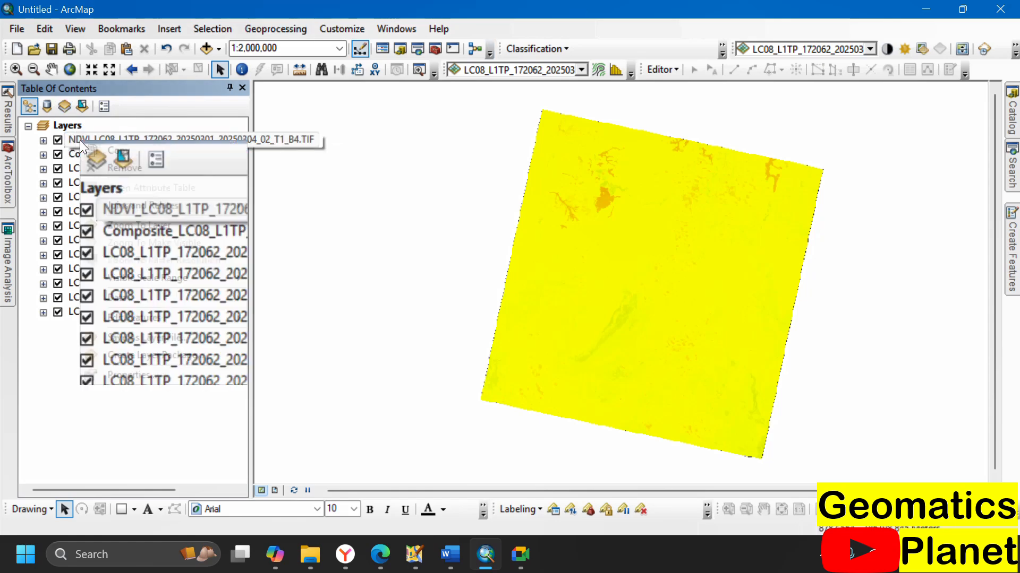
{"action": "left_click", "coordinate": [103, 164]}
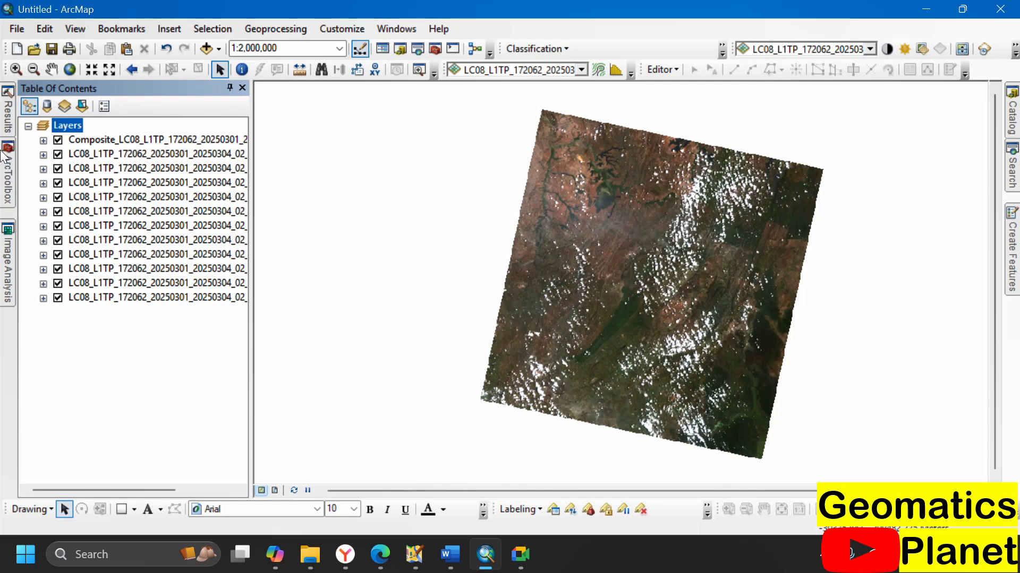
Step: Collapse the Raster toolset and the Data Management Tools toolbox in ArcToolbox
{"action": "mouse_move", "coordinate": [8, 173]}
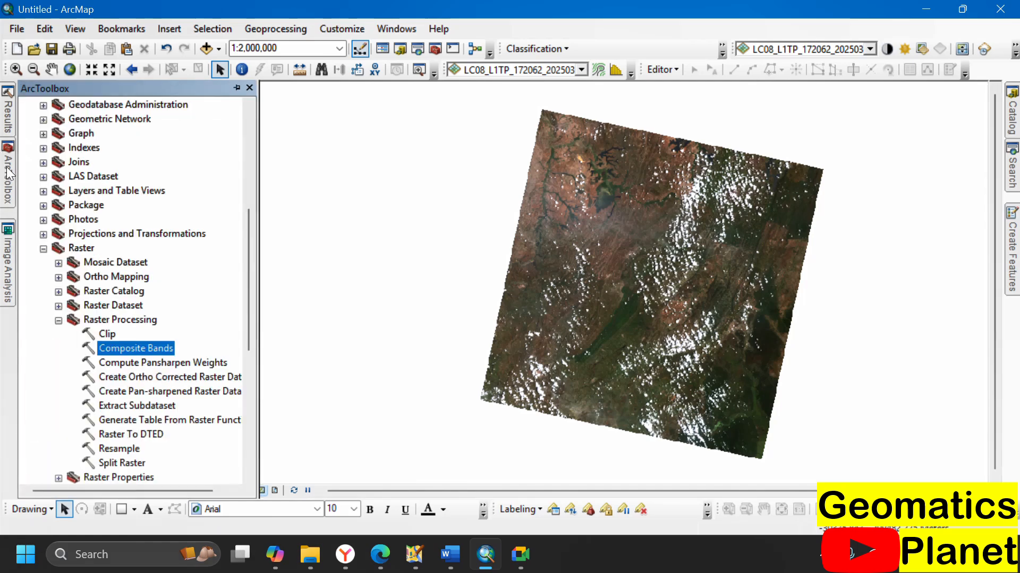
{"action": "left_click", "coordinate": [43, 249]}
{"action": "scroll", "coordinate": [46, 252], "scroll_direction": "up", "scroll_amount": 6}
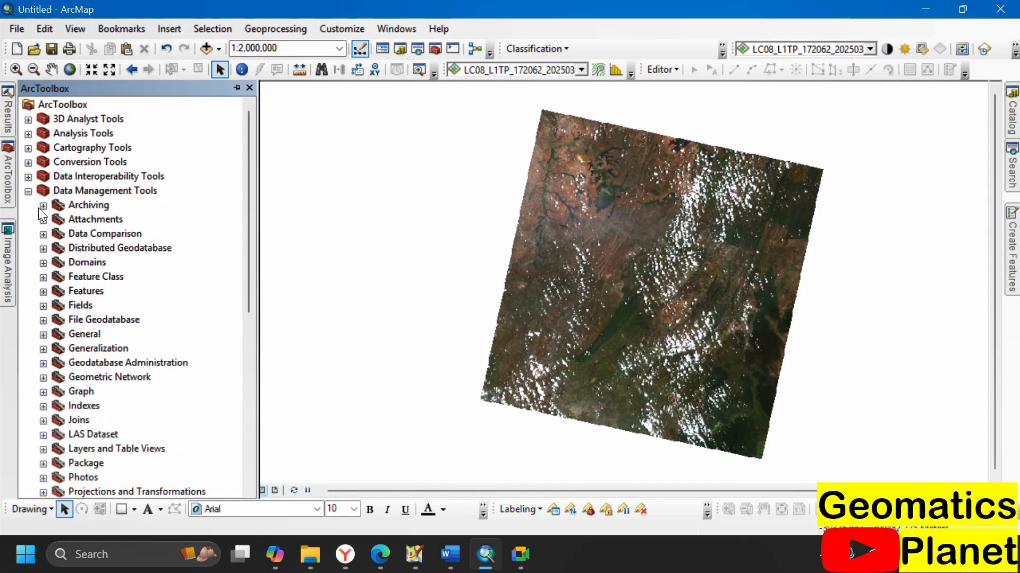
{"action": "left_click", "coordinate": [29, 192]}
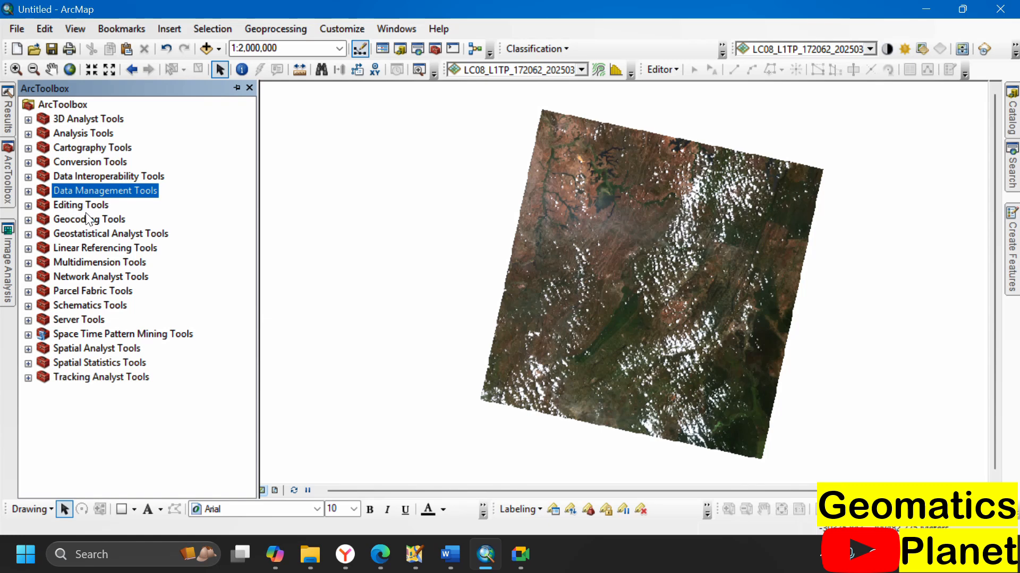
Step: Switch to Edge and read the Vegetation Index section of the gisgeography.com Landsat 8 band combinations article, examining the bands used and NDVI's range
{"action": "left_click", "coordinate": [381, 556]}
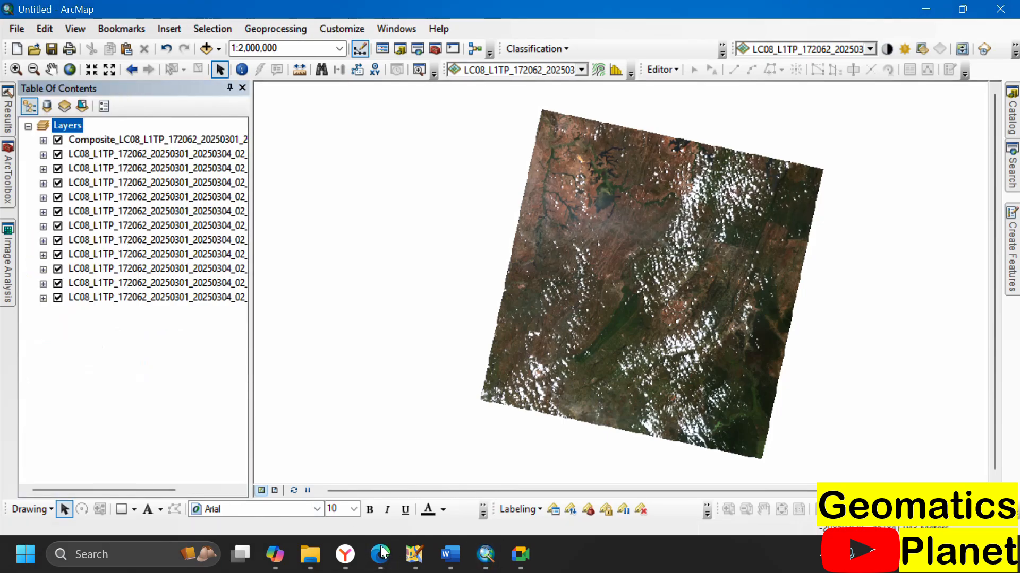
{"action": "left_click", "coordinate": [381, 554]}
{"action": "scroll", "coordinate": [276, 191], "scroll_direction": "down", "scroll_amount": 6}
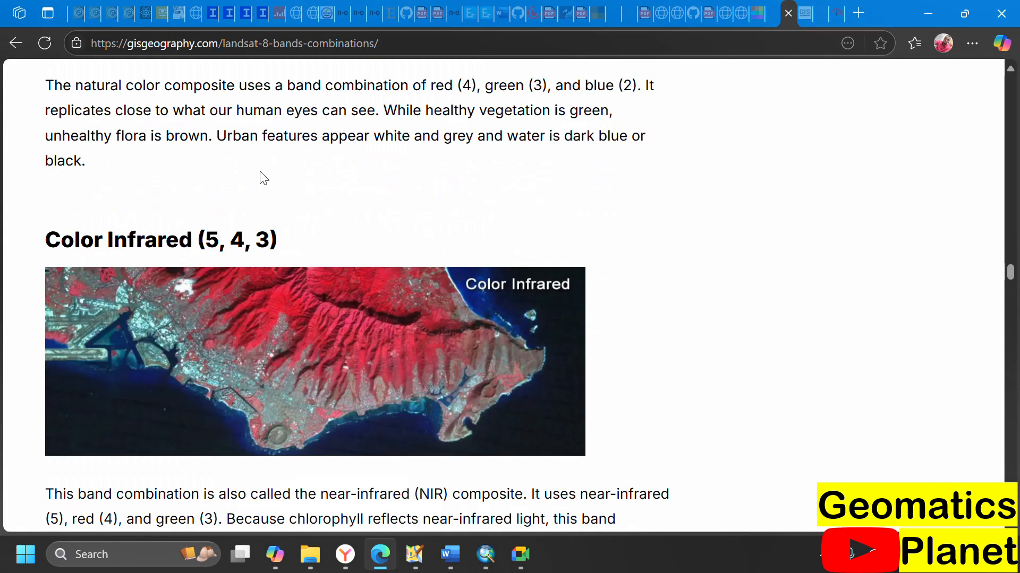
{"action": "scroll", "coordinate": [264, 178], "scroll_direction": "down", "scroll_amount": 20}
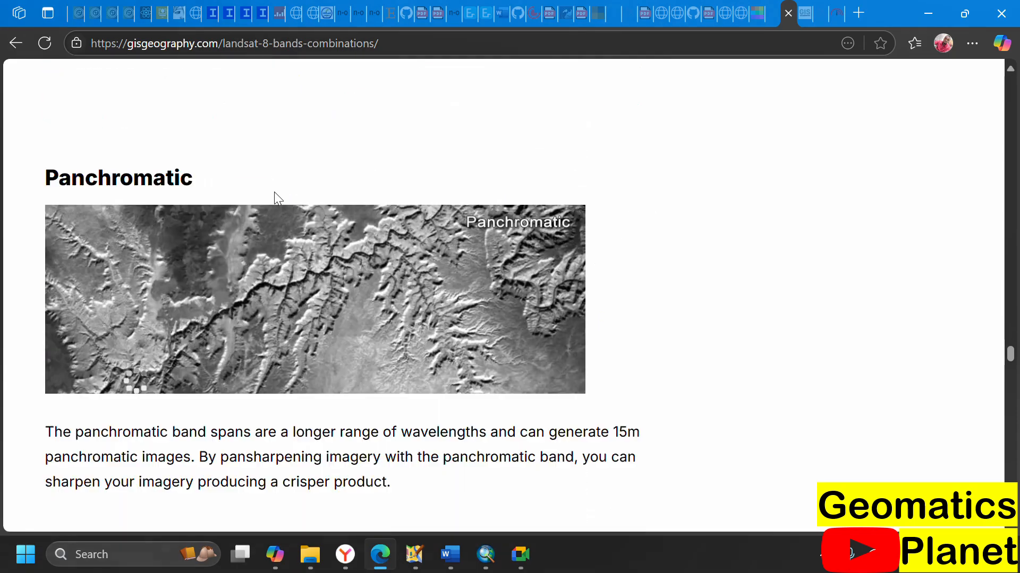
{"action": "scroll", "coordinate": [276, 196], "scroll_direction": "down", "scroll_amount": 10}
{"action": "scroll", "coordinate": [256, 266], "scroll_direction": "up", "scroll_amount": 2}
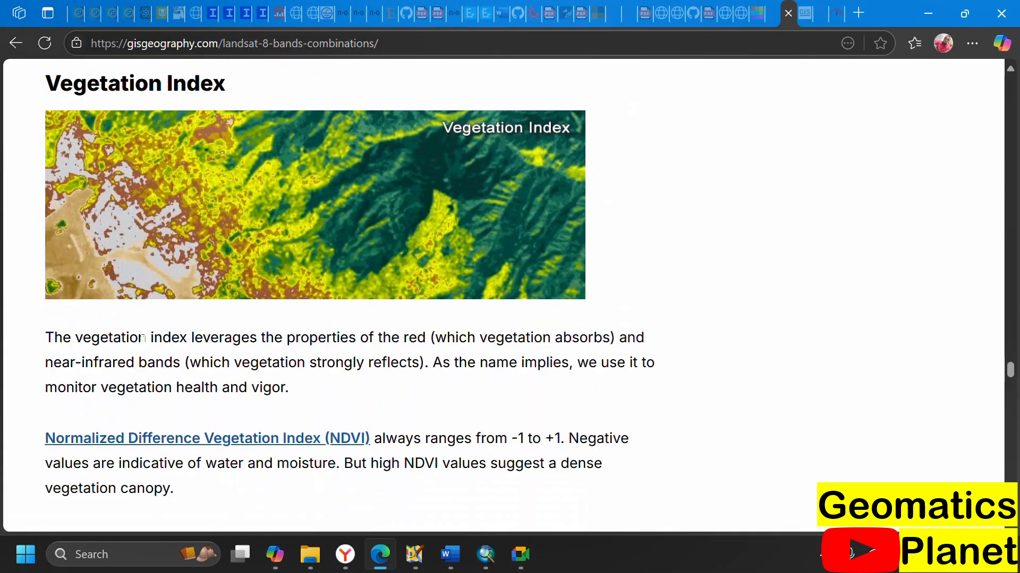
{"action": "left_click_drag", "start_coordinate": [289, 338], "coordinate": [431, 338]}
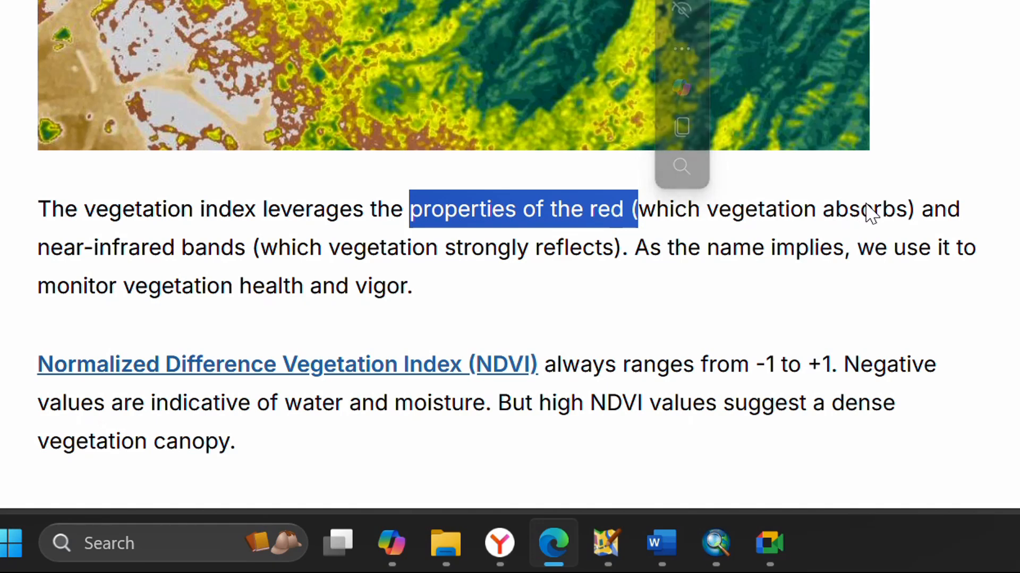
{"action": "left_click", "coordinate": [926, 216]}
{"action": "left_click_drag", "start_coordinate": [99, 247], "coordinate": [254, 264]}
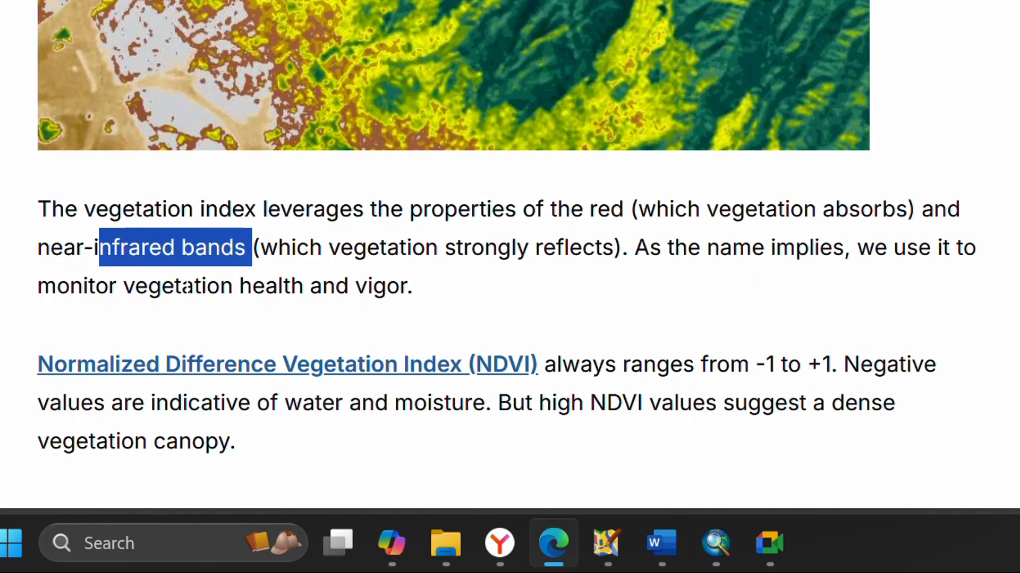
{"action": "left_click_drag", "start_coordinate": [181, 287], "coordinate": [224, 287]}
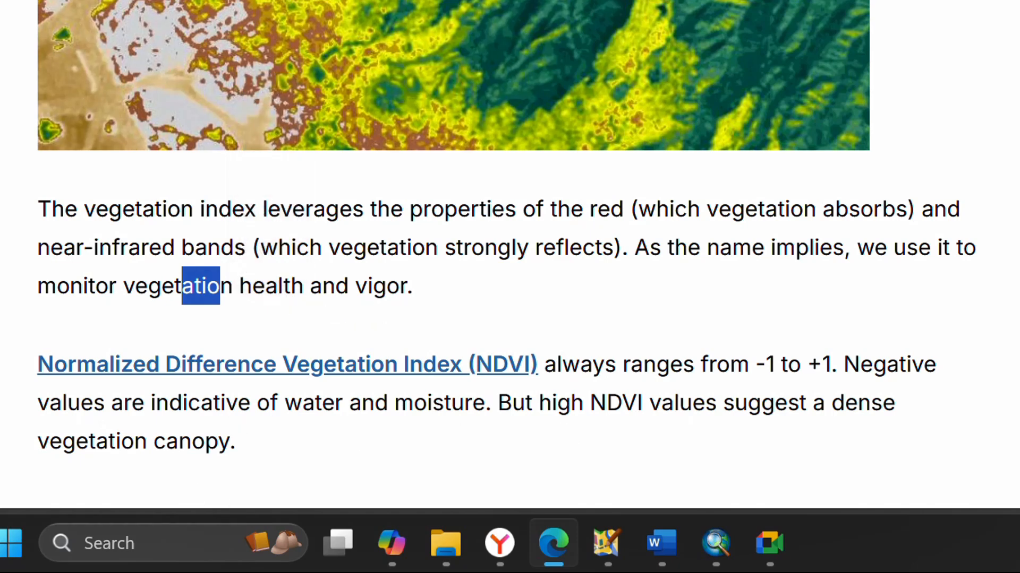
{"action": "left_click_drag", "start_coordinate": [749, 366], "coordinate": [775, 366]}
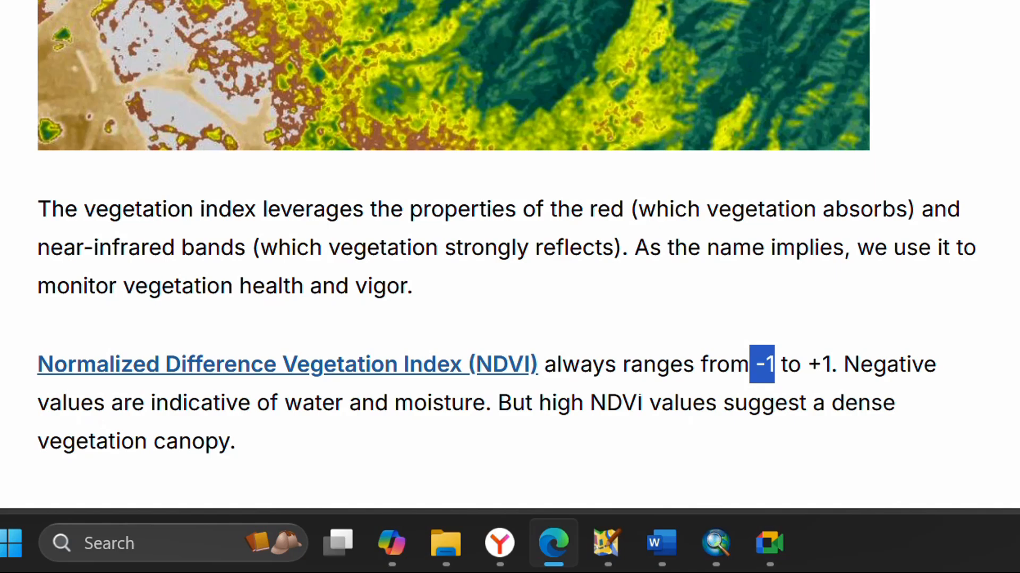
{"action": "scroll", "coordinate": [289, 464], "scroll_direction": "down", "scroll_amount": 2}
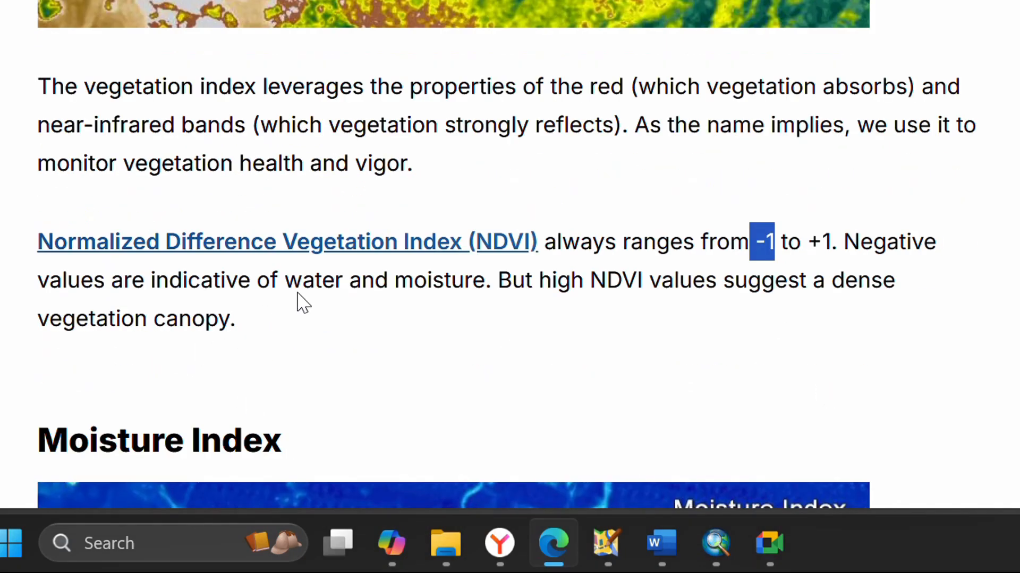
{"action": "scroll", "coordinate": [298, 298], "scroll_direction": "up", "scroll_amount": 4}
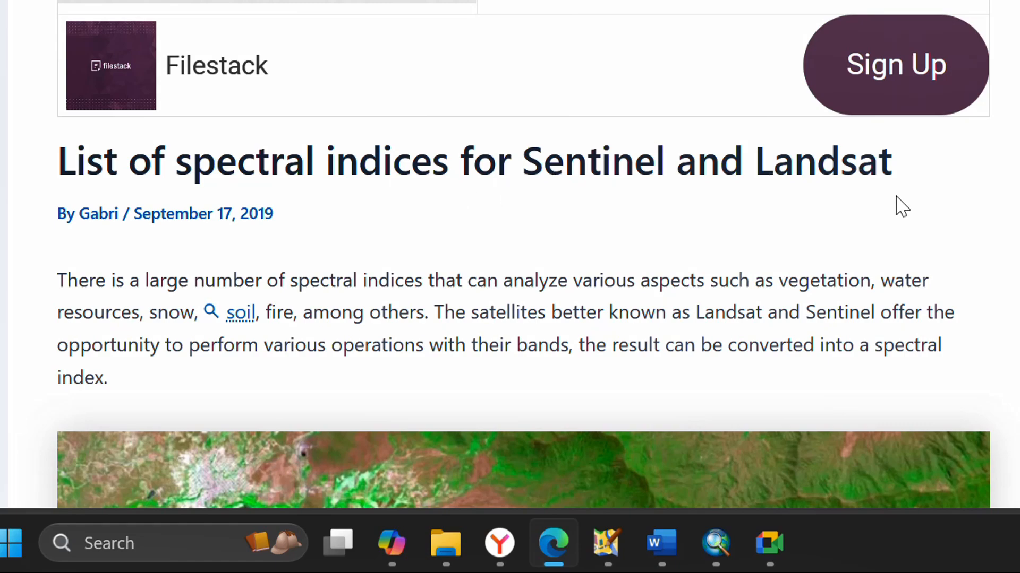
Step: Examine the NDVI formulas for Landsat and Sentinel in the giscrack.com list of spectral indices
{"action": "scroll", "coordinate": [901, 206], "scroll_direction": "down", "scroll_amount": 10}
{"action": "scroll", "coordinate": [431, 233], "scroll_direction": "down", "scroll_amount": 9}
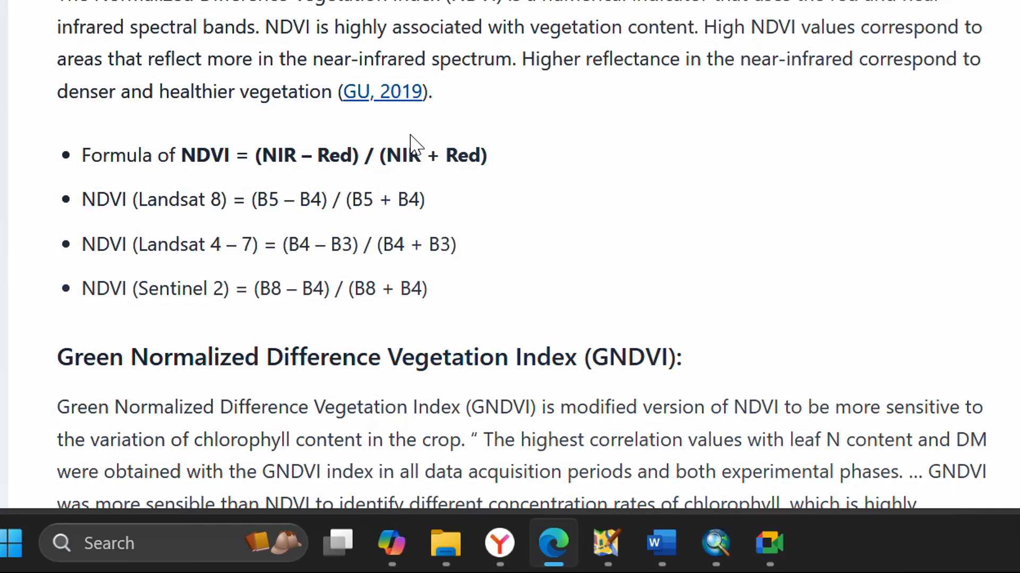
{"action": "scroll", "coordinate": [296, 70], "scroll_direction": "up", "scroll_amount": 2}
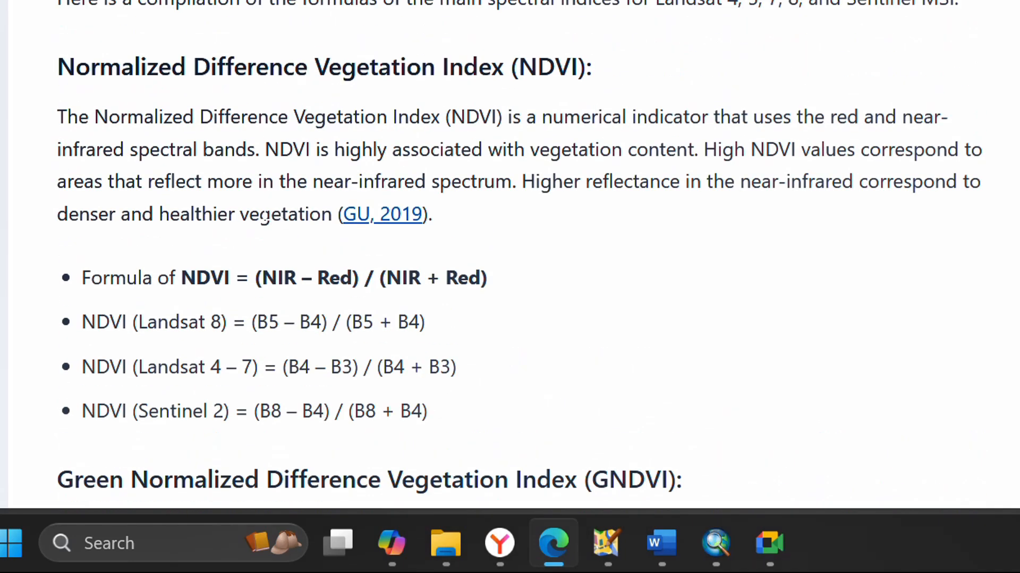
{"action": "scroll", "coordinate": [286, 170], "scroll_direction": "up", "scroll_amount": 8}
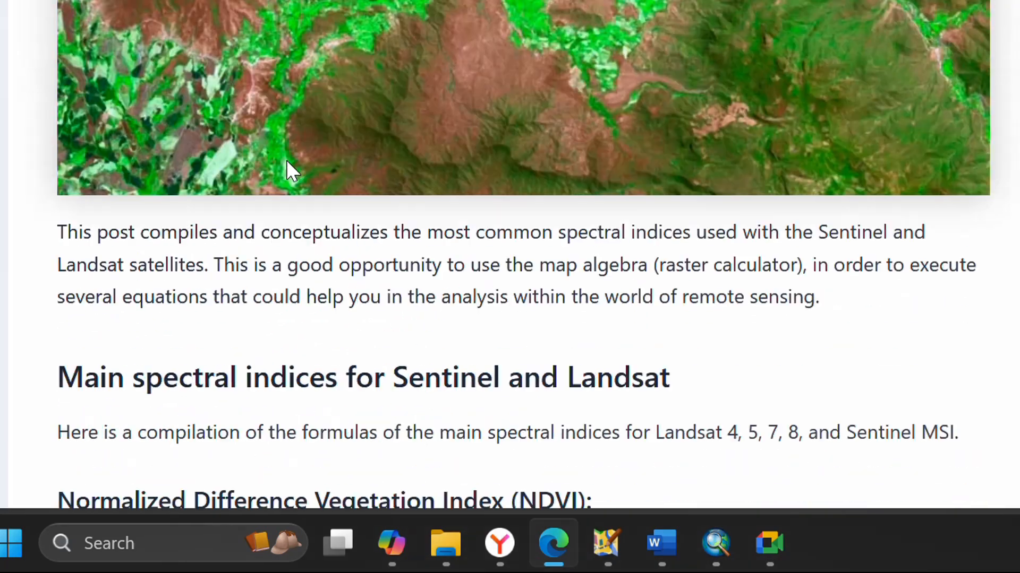
{"action": "scroll", "coordinate": [289, 122], "scroll_direction": "down", "scroll_amount": 8}
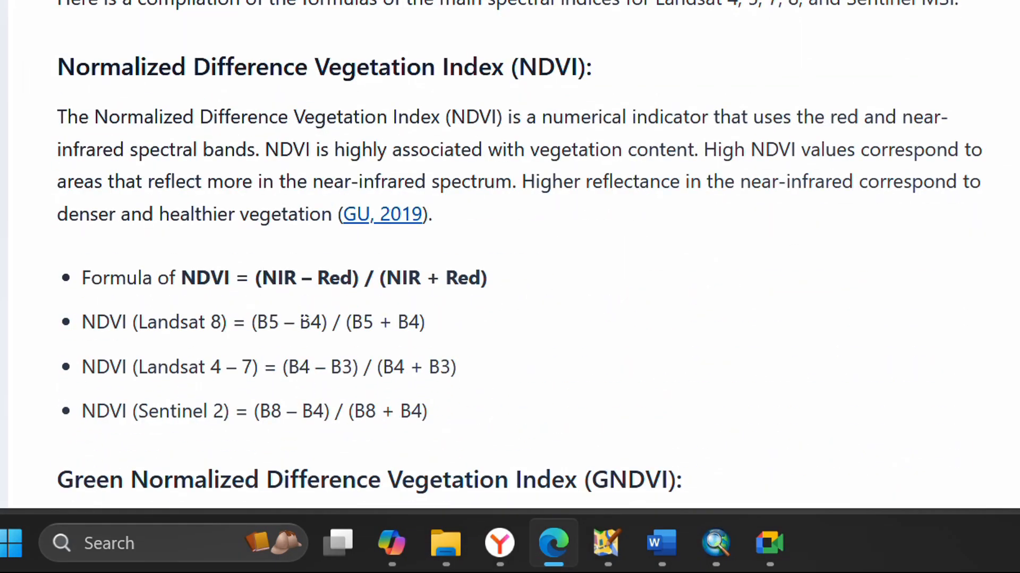
{"action": "scroll", "coordinate": [330, 312], "scroll_direction": "down", "scroll_amount": 2}
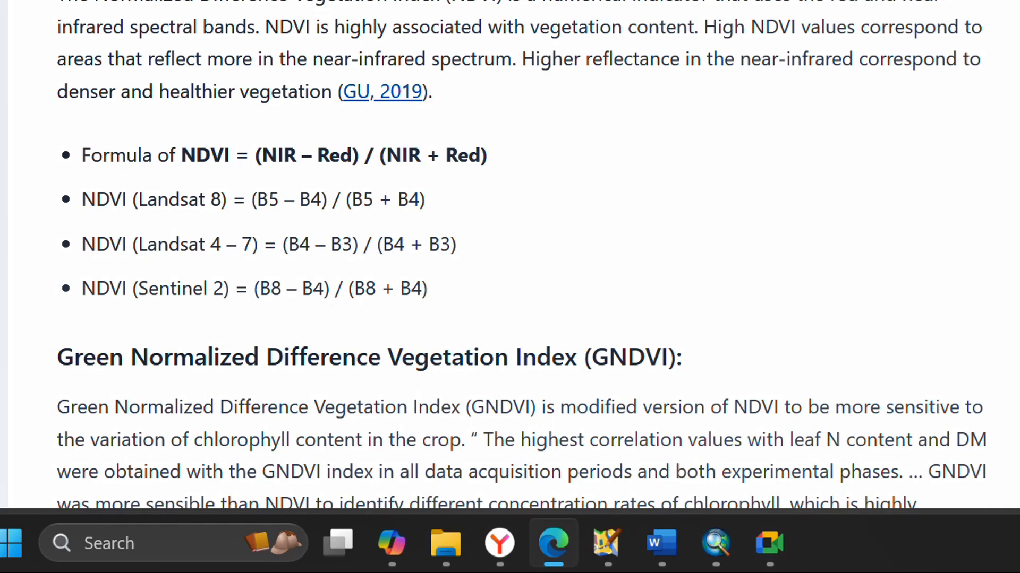
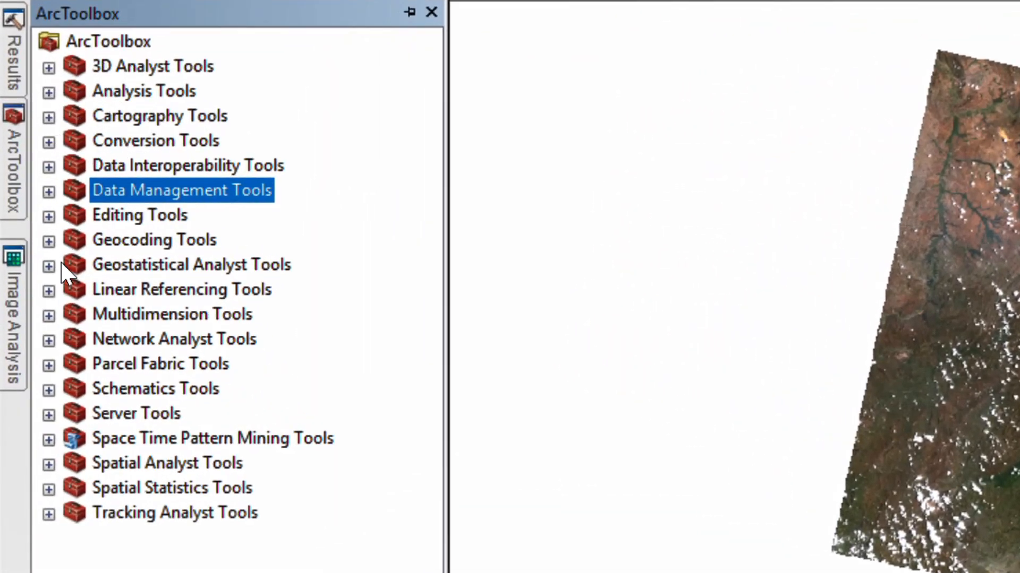
Step: Open the Raster Calculator from the Map Algebra toolset of the Spatial Analyst Tools in ArcMap
{"action": "left_click", "coordinate": [49, 465]}
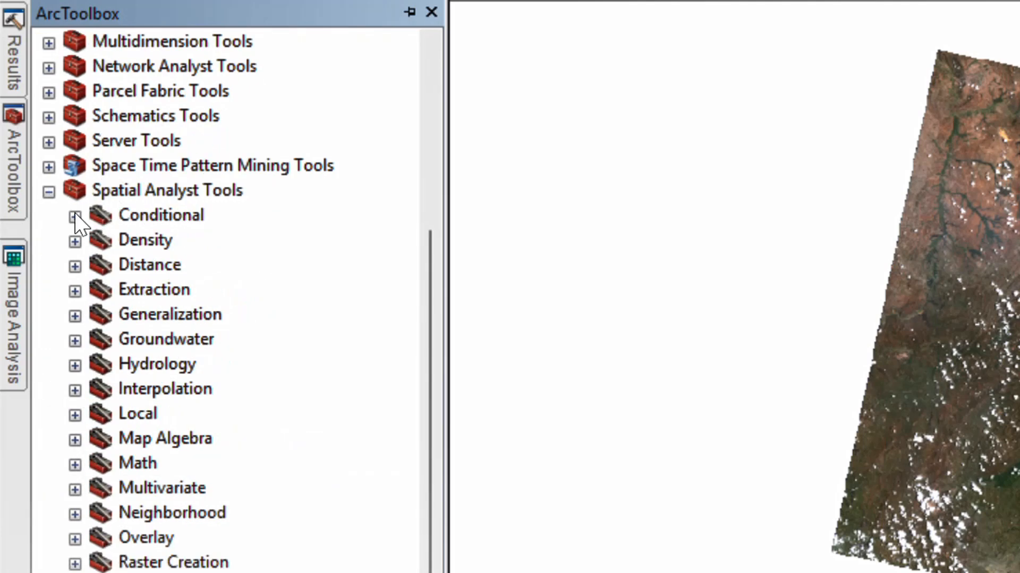
{"action": "left_click", "coordinate": [78, 441]}
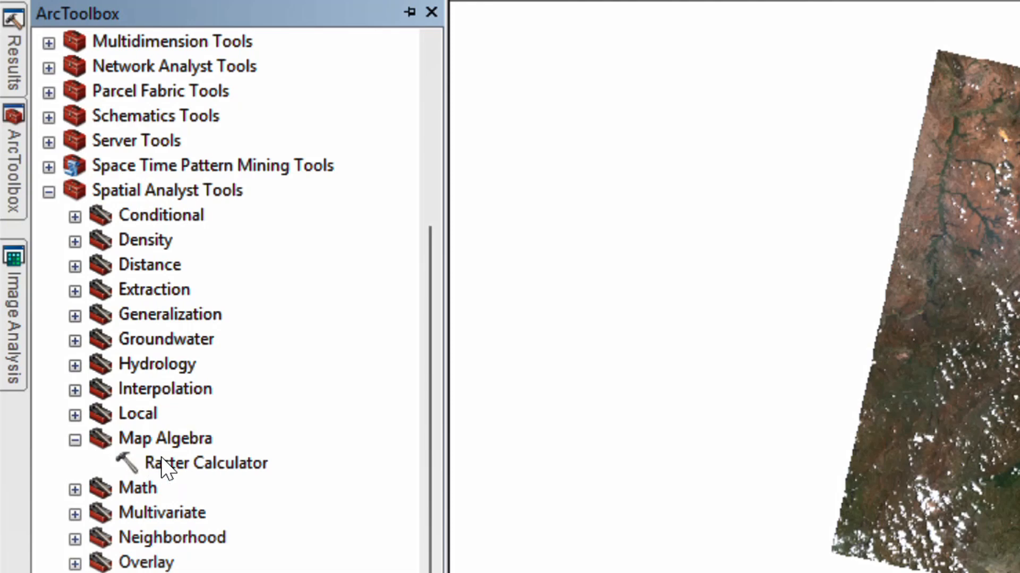
{"action": "double_click", "coordinate": [210, 460]}
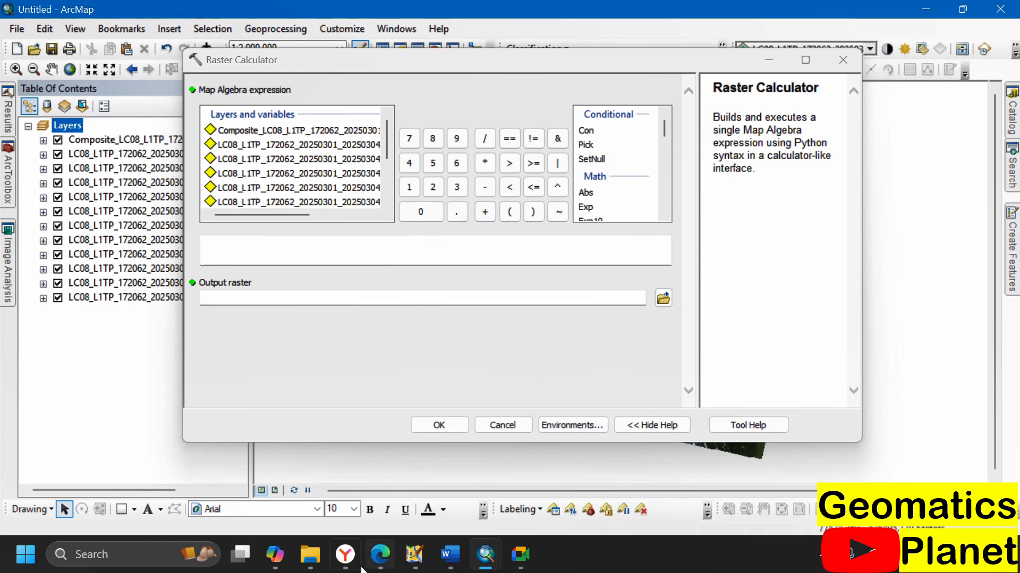
Step: Return to the giscrack.com article in Edge and review the NDVI description and the Landsat 8 band formula
{"action": "left_click", "coordinate": [383, 561]}
{"action": "left_click", "coordinate": [384, 280]}
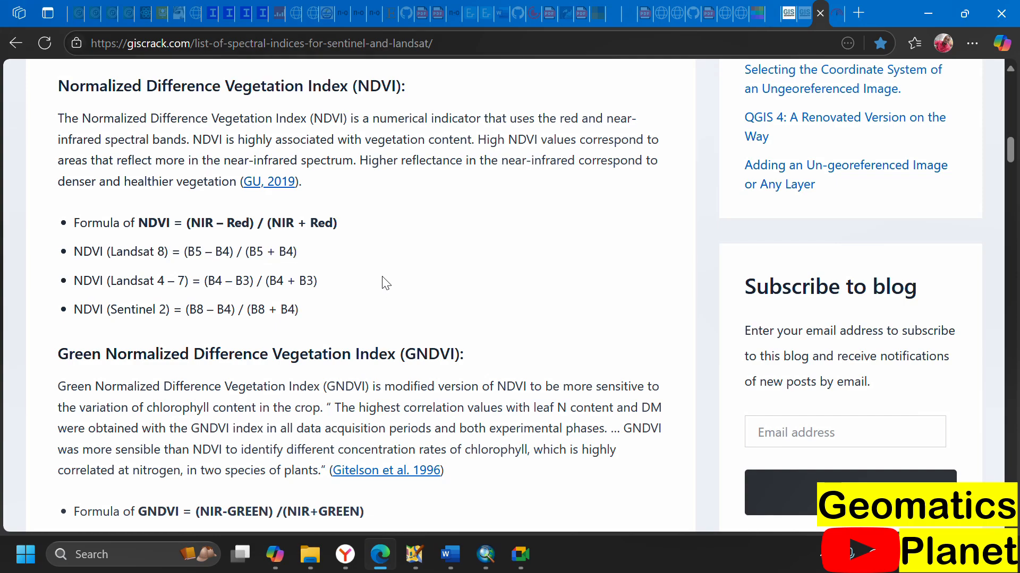
{"action": "scroll", "coordinate": [384, 280], "scroll_direction": "up", "scroll_amount": 5}
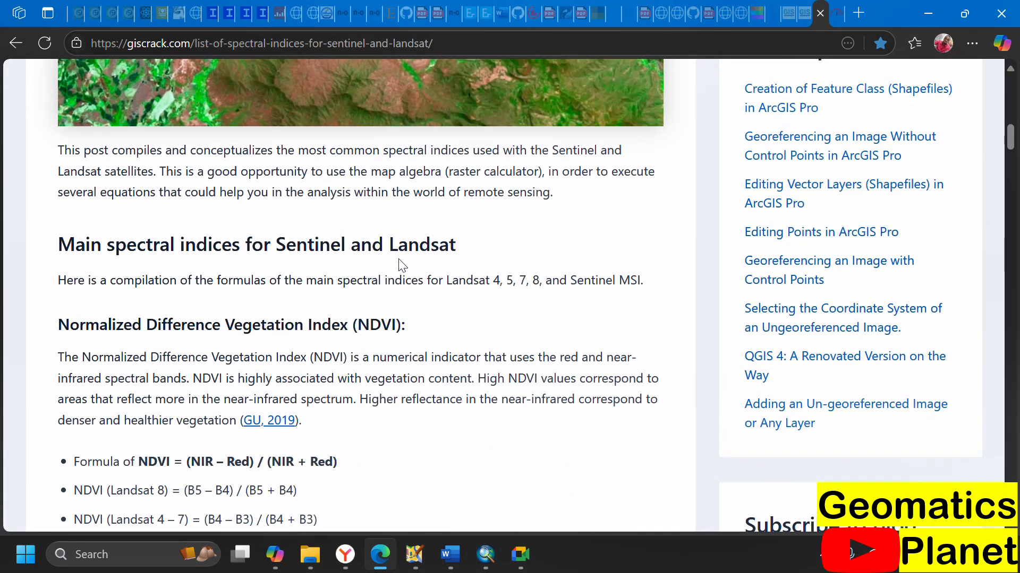
{"action": "scroll", "coordinate": [264, 268], "scroll_direction": "down", "scroll_amount": 3}
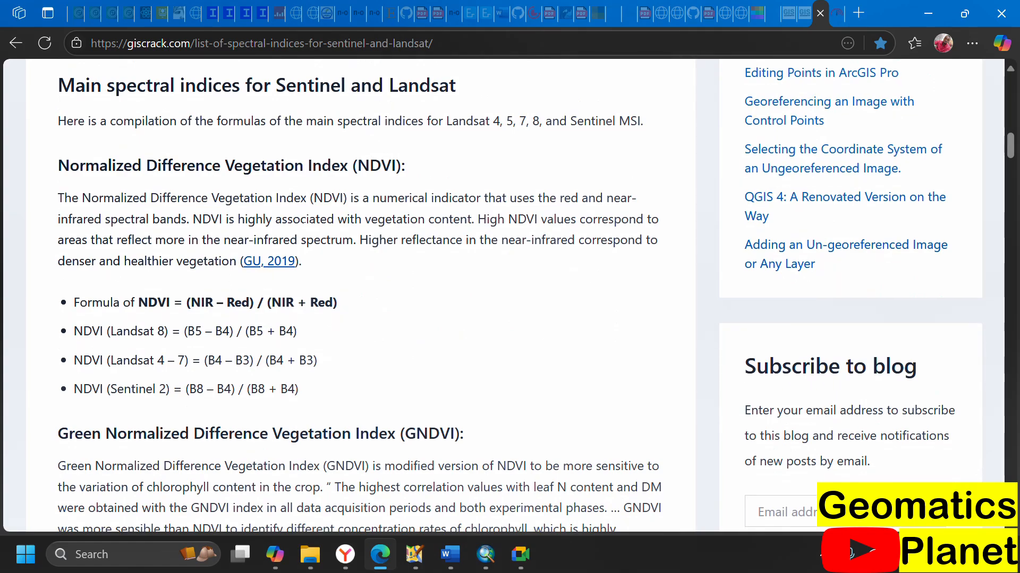
{"action": "scroll", "coordinate": [313, 219], "scroll_direction": "up", "scroll_amount": 8}
{"action": "scroll", "coordinate": [314, 219], "scroll_direction": "up", "scroll_amount": 7}
{"action": "scroll", "coordinate": [117, 250], "scroll_direction": "down", "scroll_amount": 15}
{"action": "left_click_drag", "start_coordinate": [366, 200], "coordinate": [236, 223]}
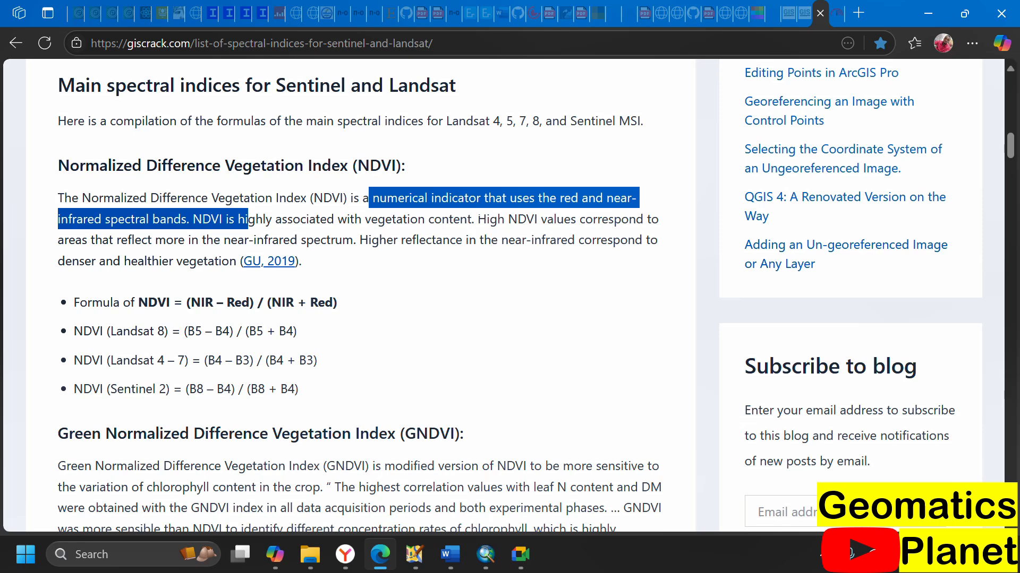
{"action": "left_click_drag", "start_coordinate": [486, 219], "coordinate": [122, 241]}
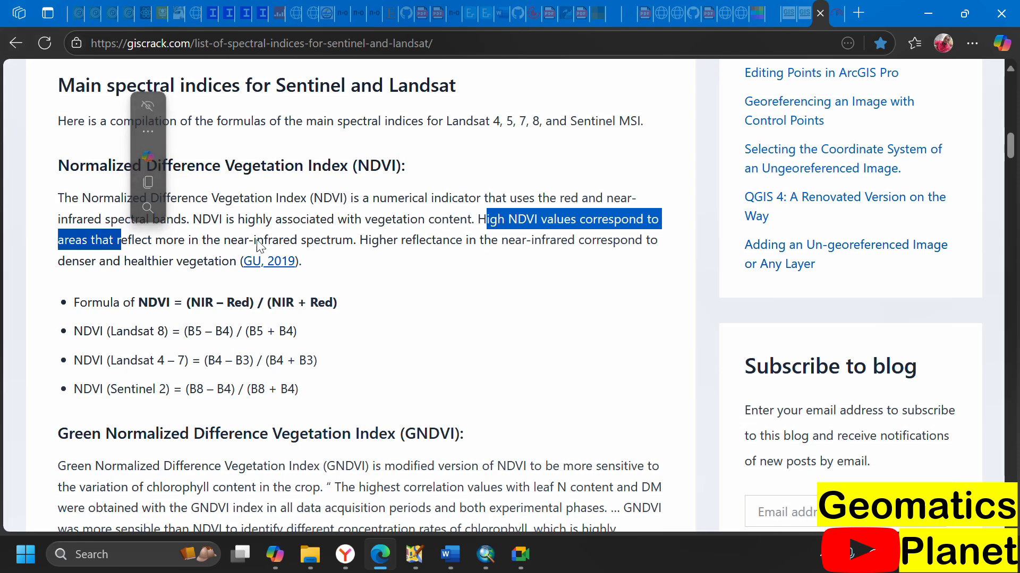
{"action": "mouse_move", "coordinate": [372, 240]}
{"action": "left_mouse_down"}
{"action": "mouse_move", "coordinate": [412, 257]}
{"action": "mouse_move", "coordinate": [491, 240]}
{"action": "mouse_move", "coordinate": [645, 240]}
{"action": "mouse_move", "coordinate": [194, 264]}
{"action": "left_mouse_up"}
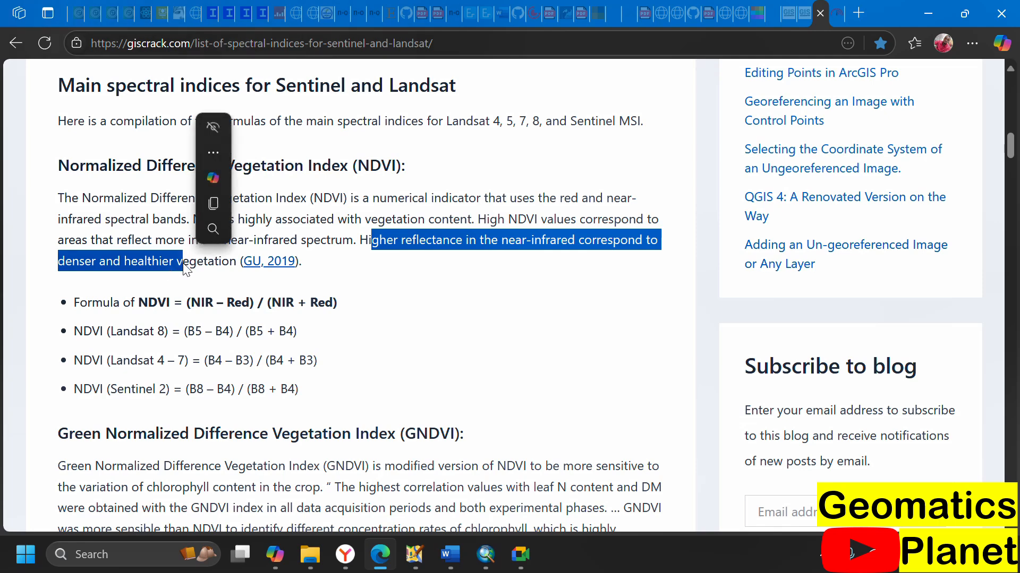
{"action": "left_click", "coordinate": [222, 284]}
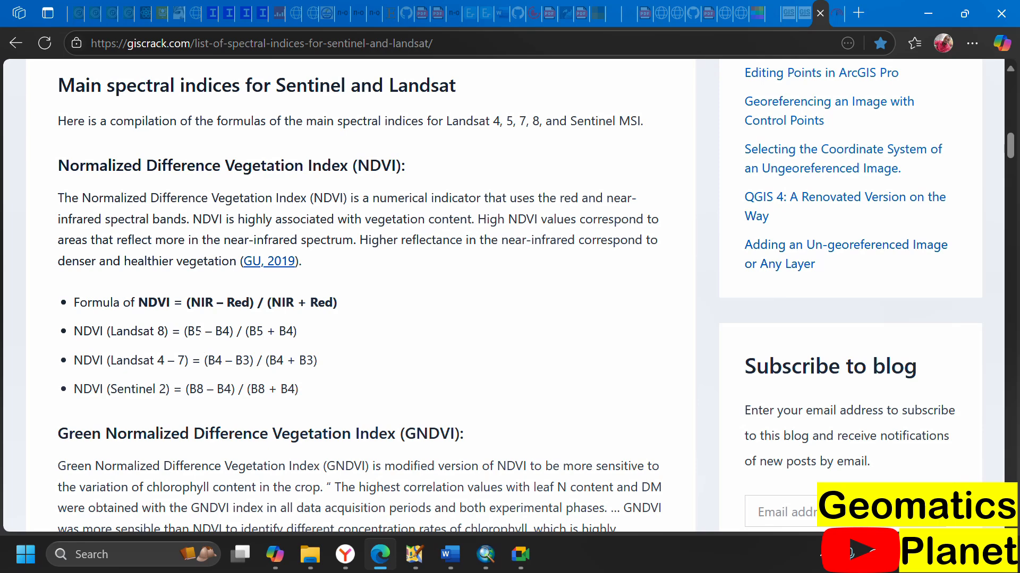
{"action": "left_click_drag", "start_coordinate": [184, 331], "coordinate": [318, 361]}
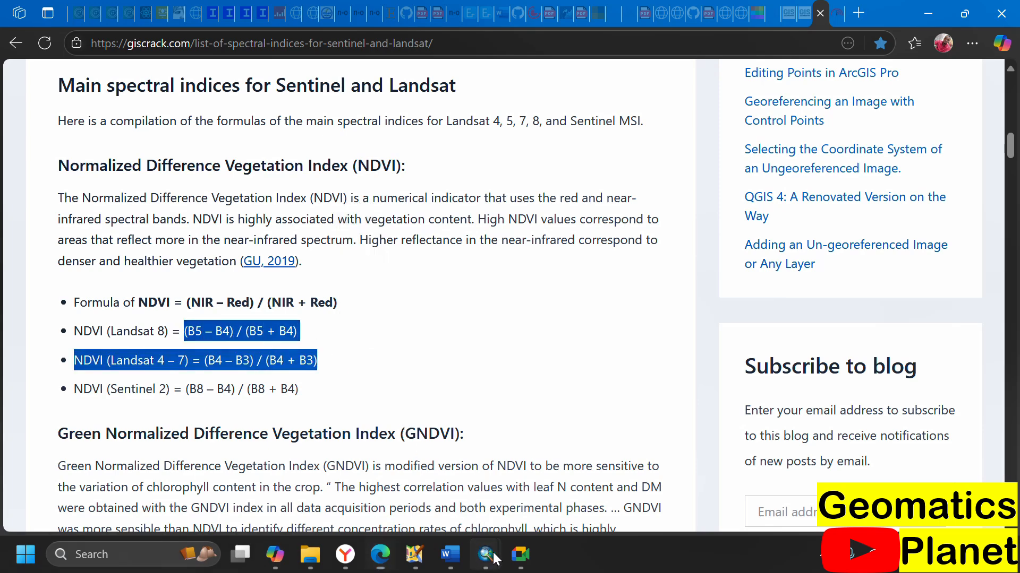
Step: Switch back to ArcMap's Raster Calculator and insert the Float function into the empty map algebra expression
{"action": "mouse_move", "coordinate": [485, 555]}
{"action": "left_click", "coordinate": [527, 453]}
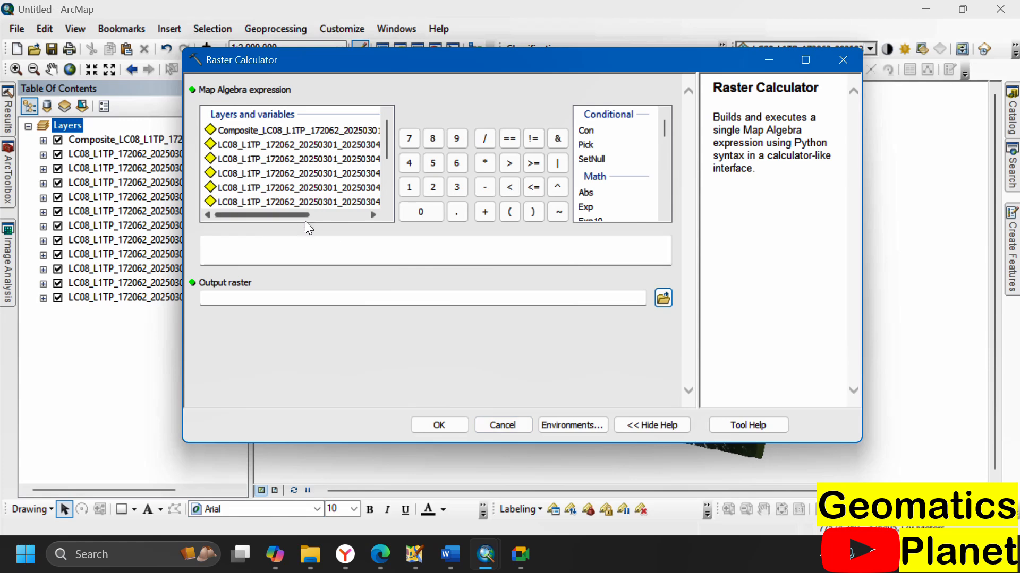
{"action": "left_click_drag", "start_coordinate": [285, 213], "coordinate": [356, 197]}
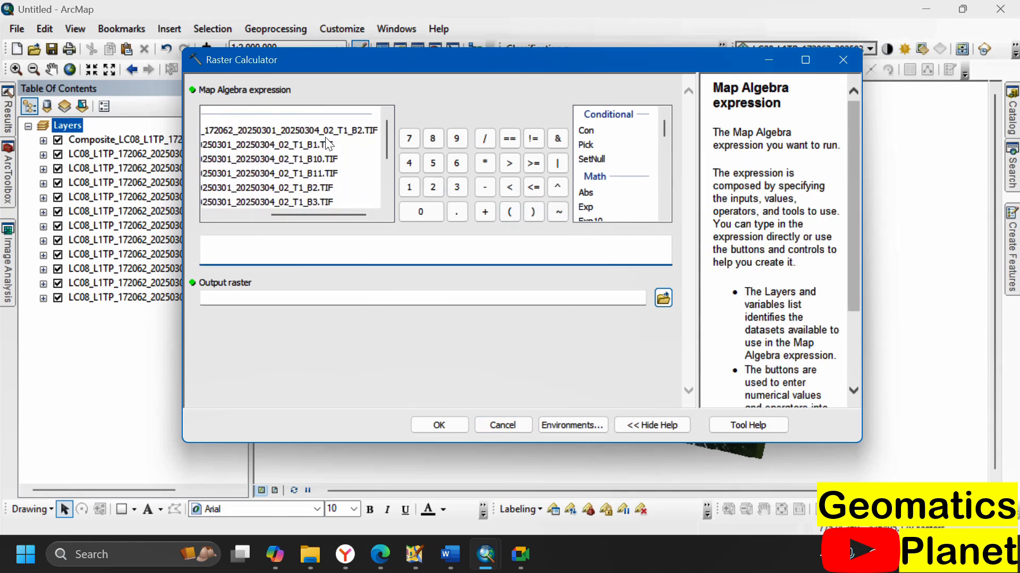
{"action": "scroll", "coordinate": [332, 151], "scroll_direction": "down", "scroll_amount": 3}
{"action": "scroll", "coordinate": [332, 151], "scroll_direction": "up", "scroll_amount": 3}
{"action": "scroll", "coordinate": [597, 197], "scroll_direction": "down", "scroll_amount": 2}
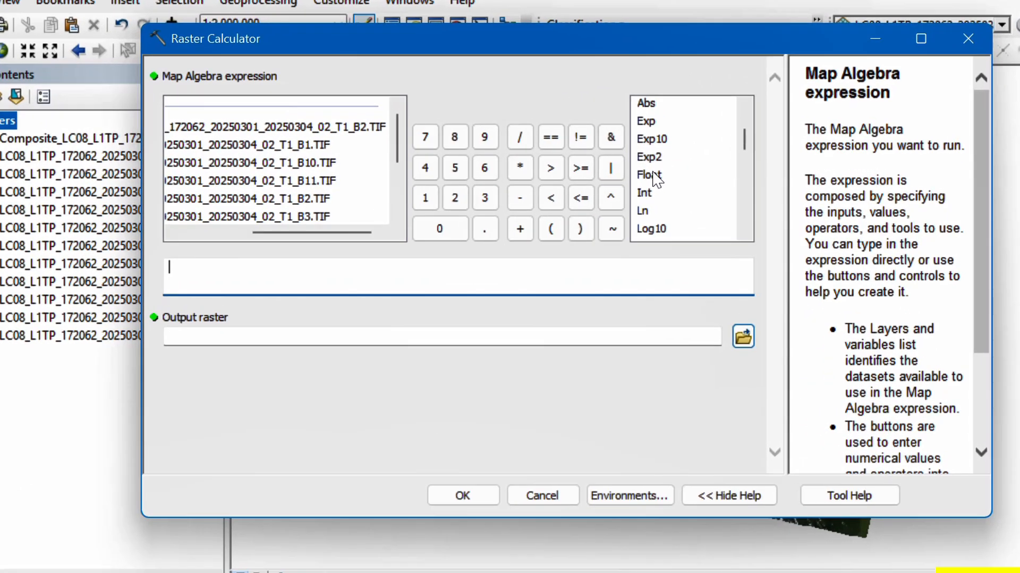
{"action": "left_click", "coordinate": [592, 169]}
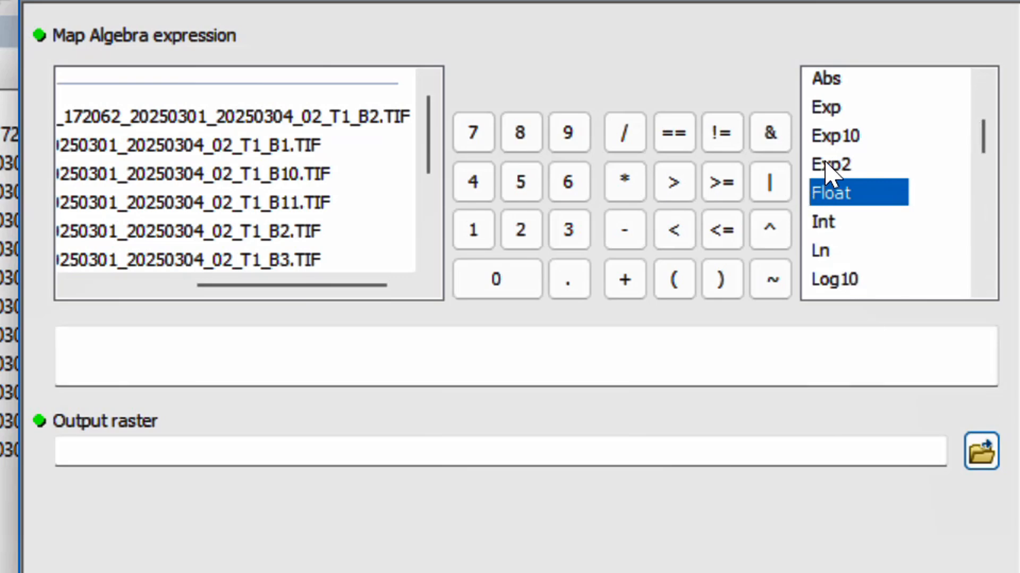
{"action": "left_click", "coordinate": [255, 355]}
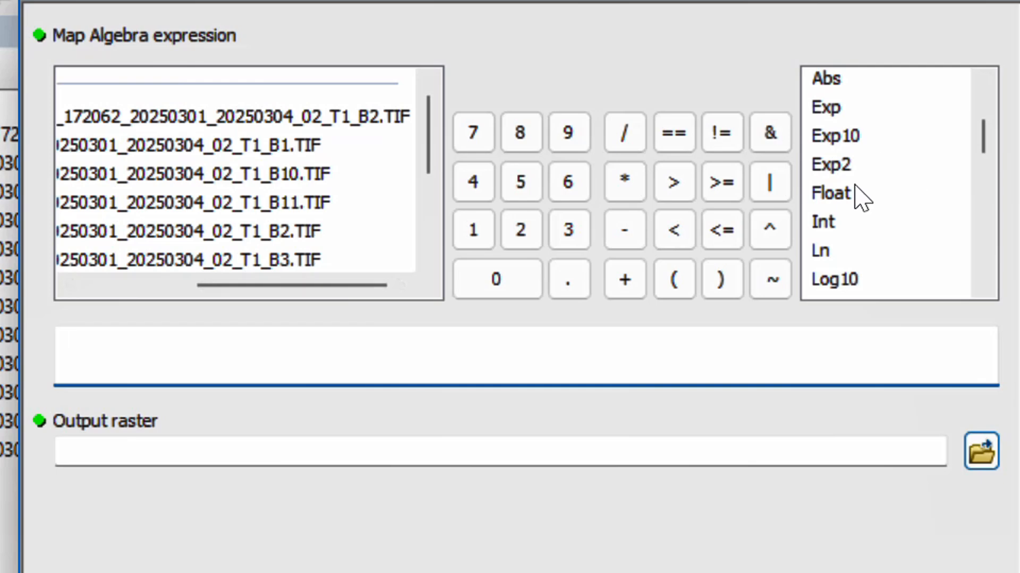
{"action": "double_click", "coordinate": [844, 202]}
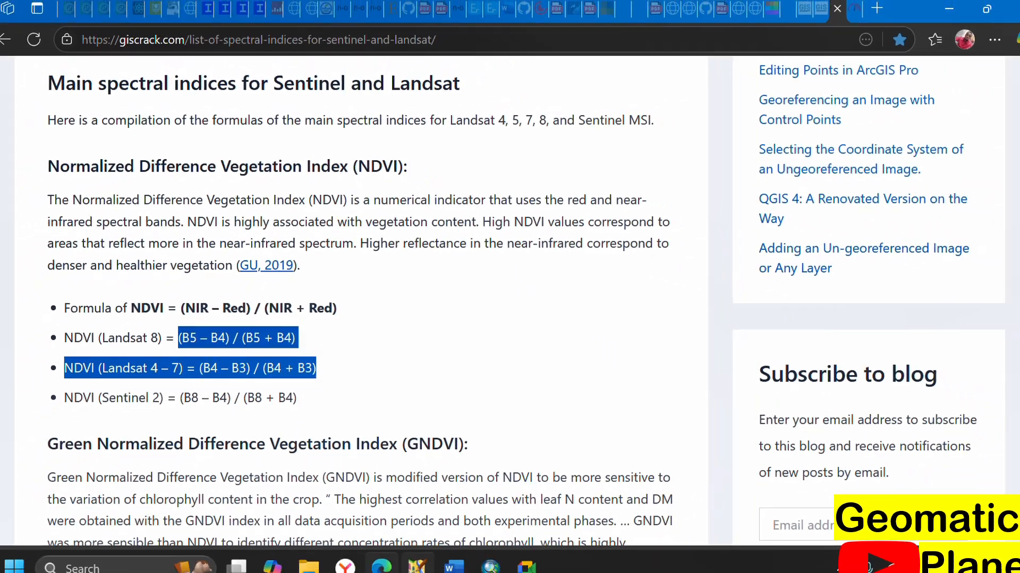
{"action": "mouse_move", "coordinate": [467, 571]}
{"action": "mouse_move", "coordinate": [485, 556]}
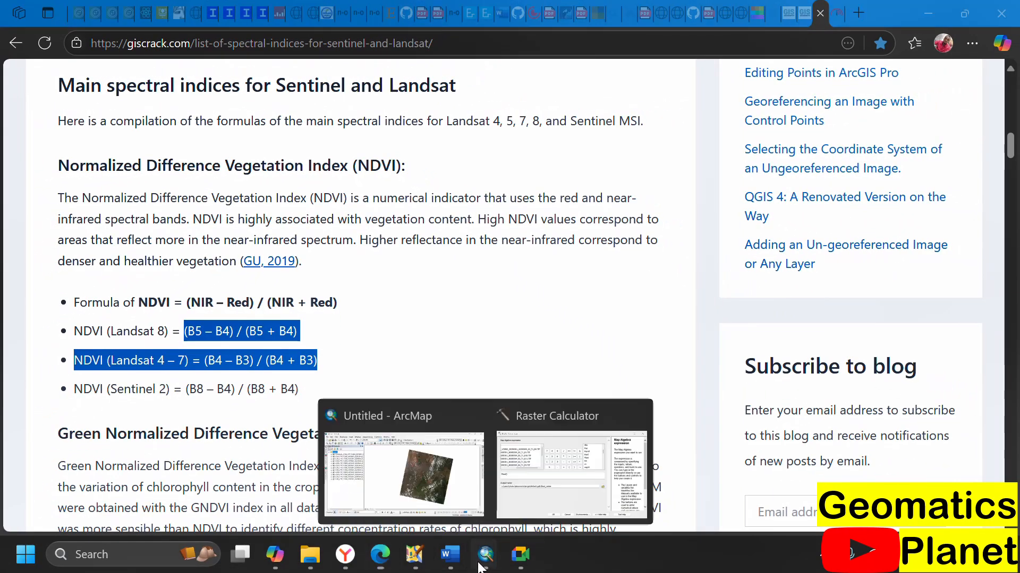
{"action": "left_click", "coordinate": [518, 487]}
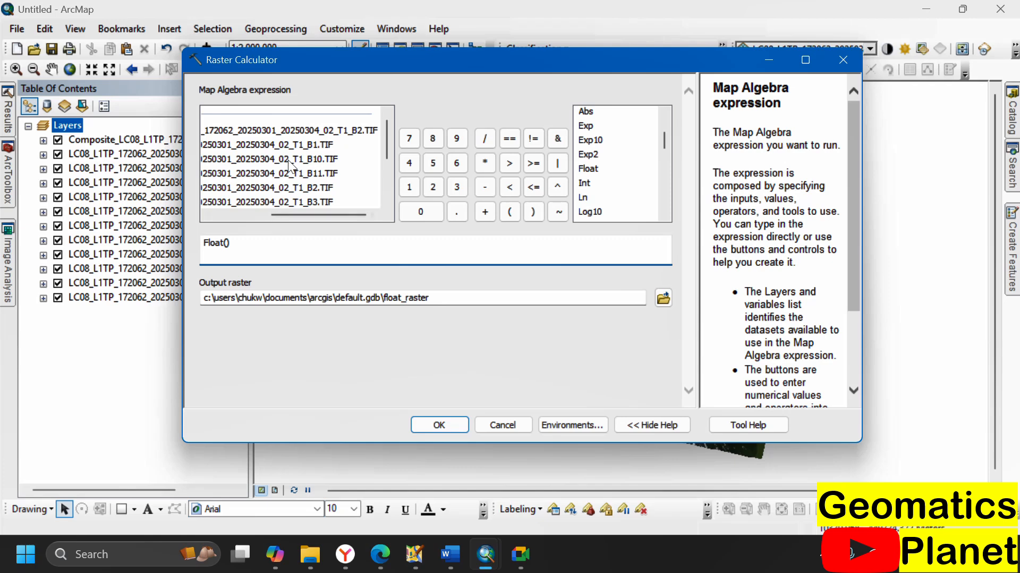
Step: Fill the Float function with the NDVI numerator, subtracting the Landsat band B4 raster from the band B5 raster
{"action": "scroll", "coordinate": [308, 176], "scroll_direction": "down", "scroll_amount": 2}
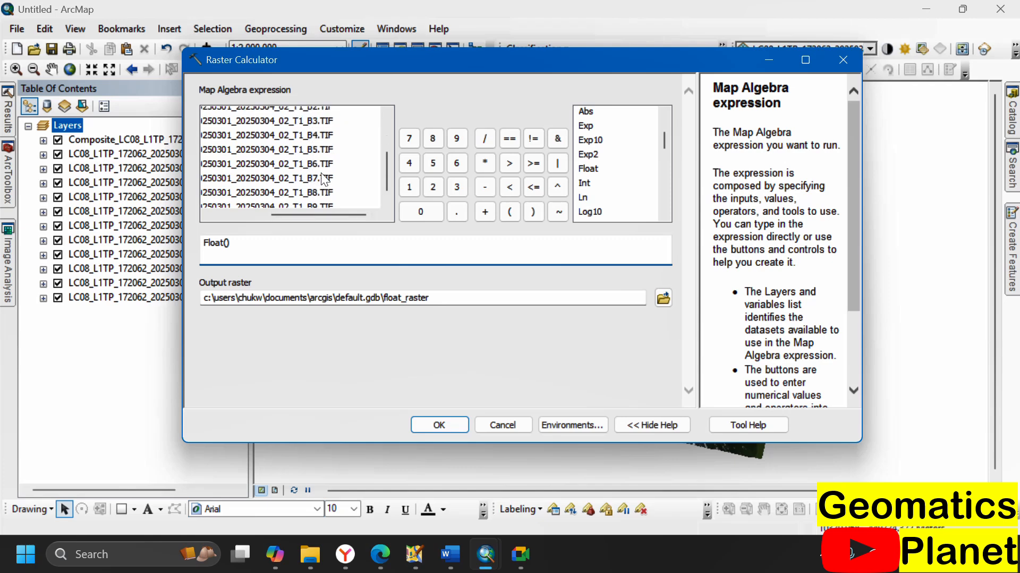
{"action": "double_click", "coordinate": [314, 148]}
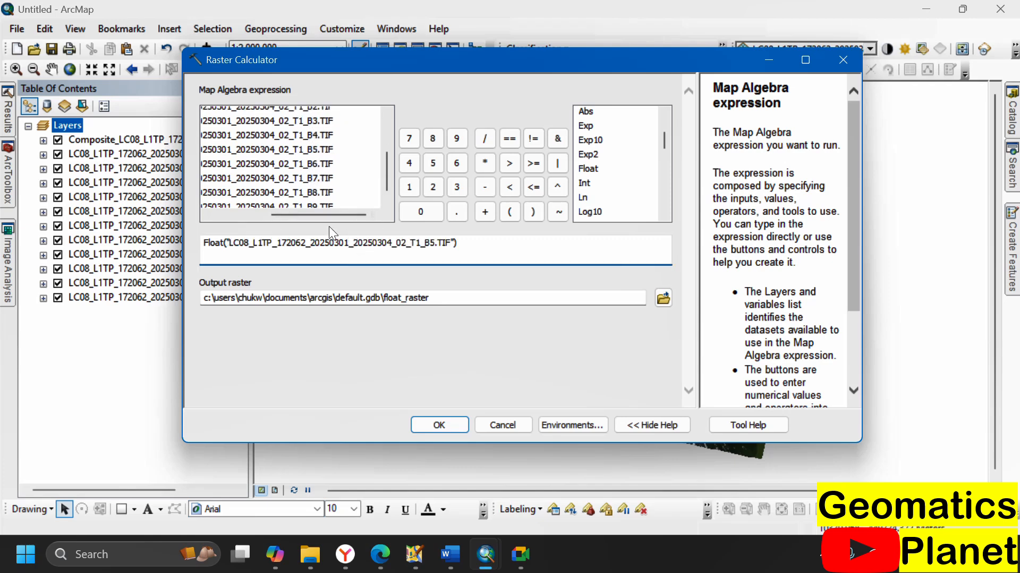
{"action": "left_click", "coordinate": [380, 556]}
{"action": "left_click", "coordinate": [381, 563]}
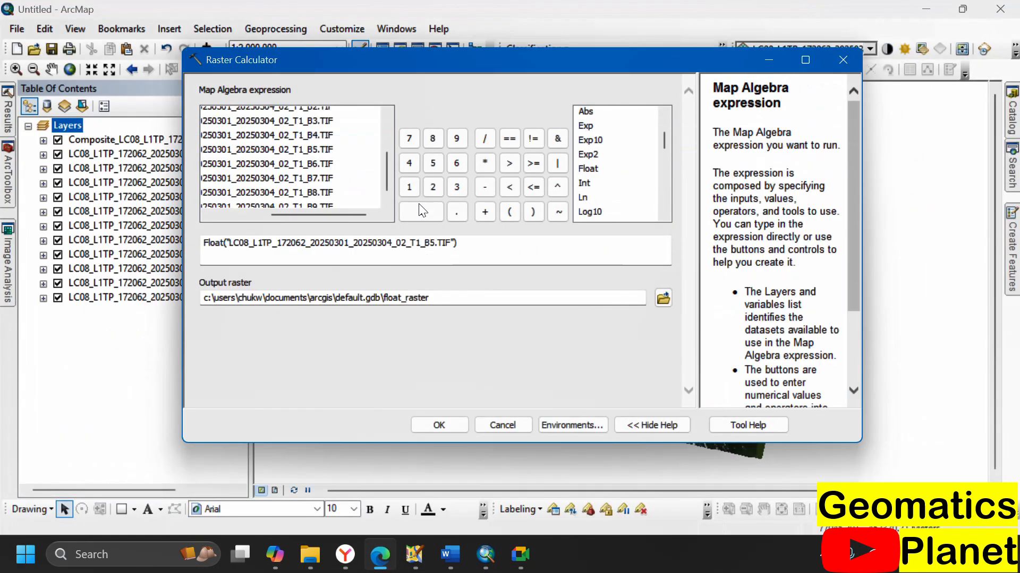
{"action": "left_click", "coordinate": [485, 187]}
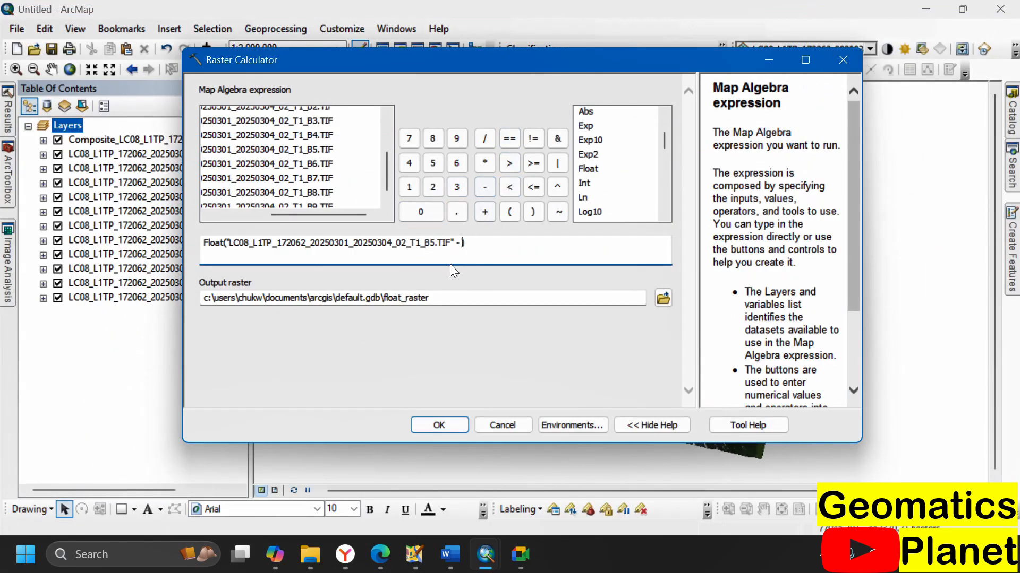
{"action": "double_click", "coordinate": [310, 136]}
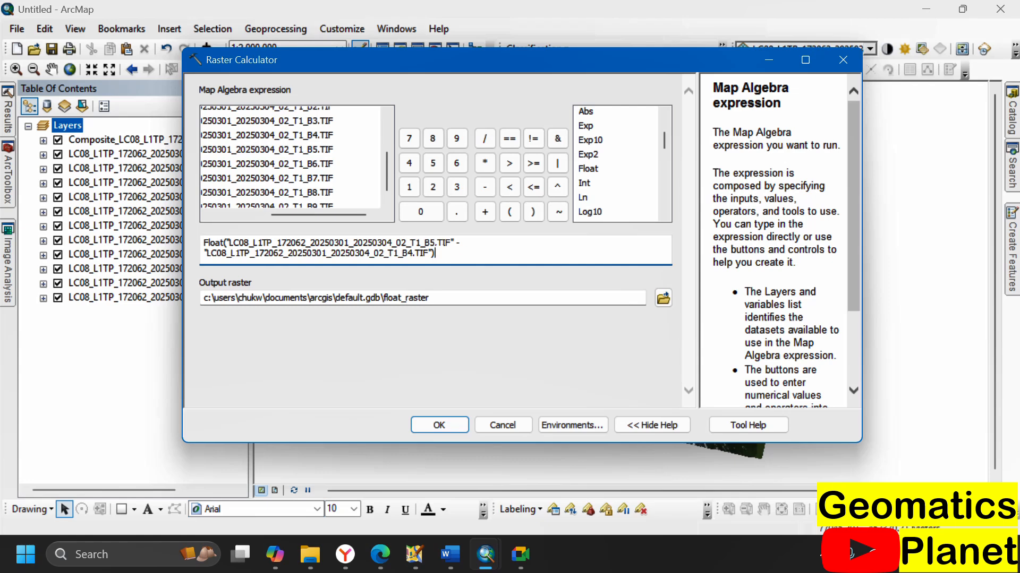
Step: Divide the numerator by a second Float function containing band B5 plus band B4, checking the Landsat 8 formula in Edge
{"action": "left_click", "coordinate": [485, 138]}
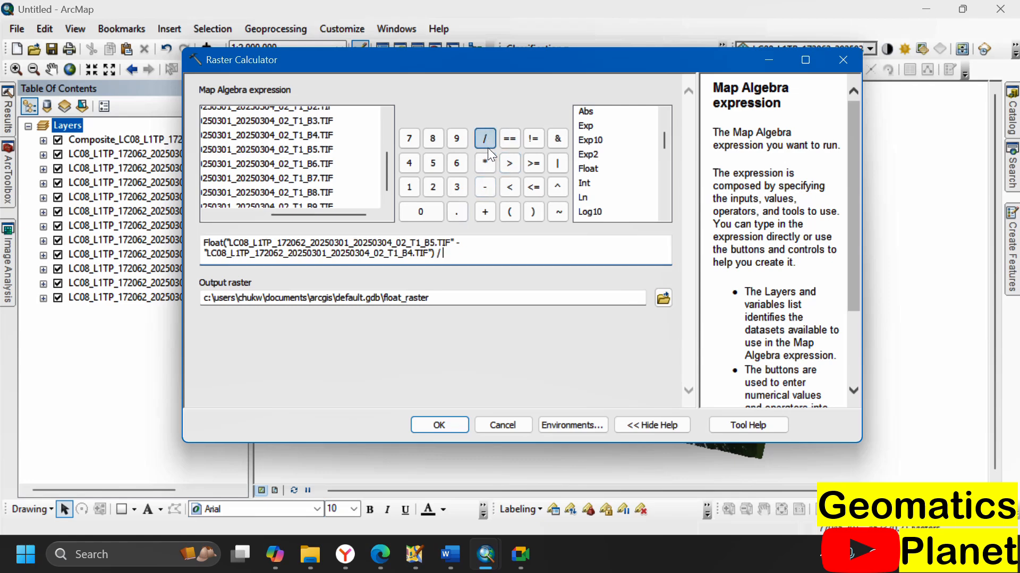
{"action": "double_click", "coordinate": [584, 168]}
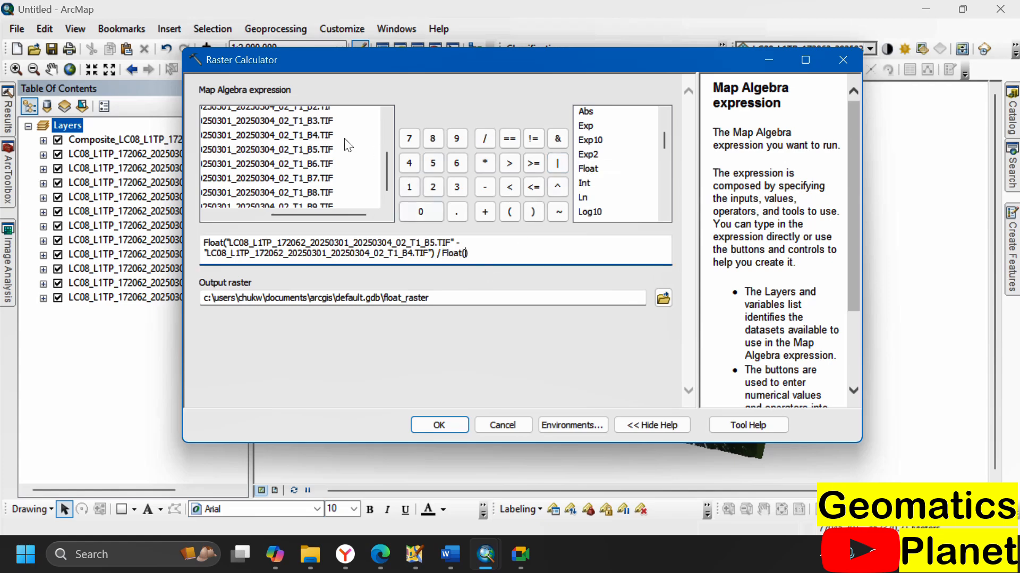
{"action": "left_click", "coordinate": [384, 557]}
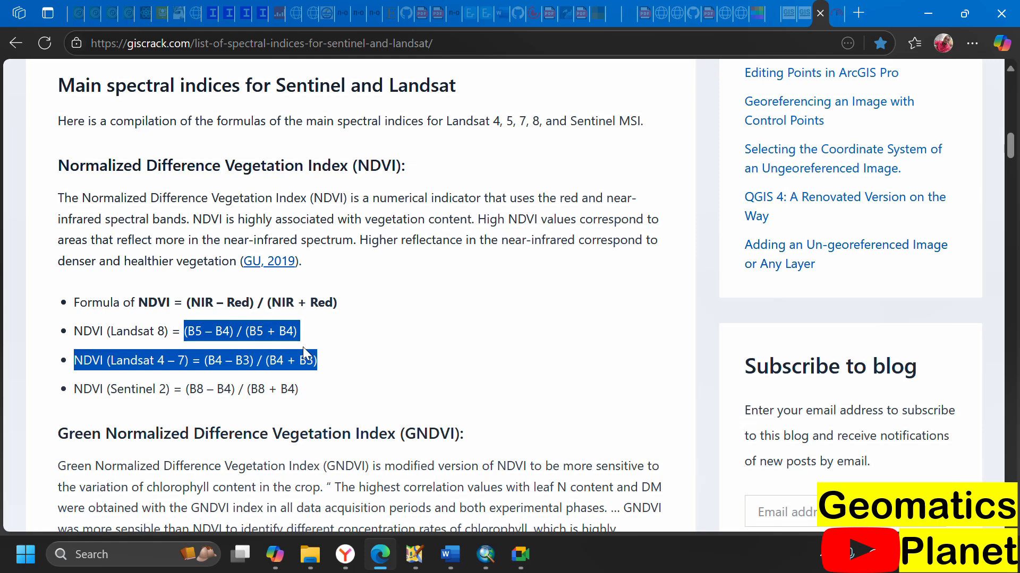
{"action": "left_click", "coordinate": [498, 560]}
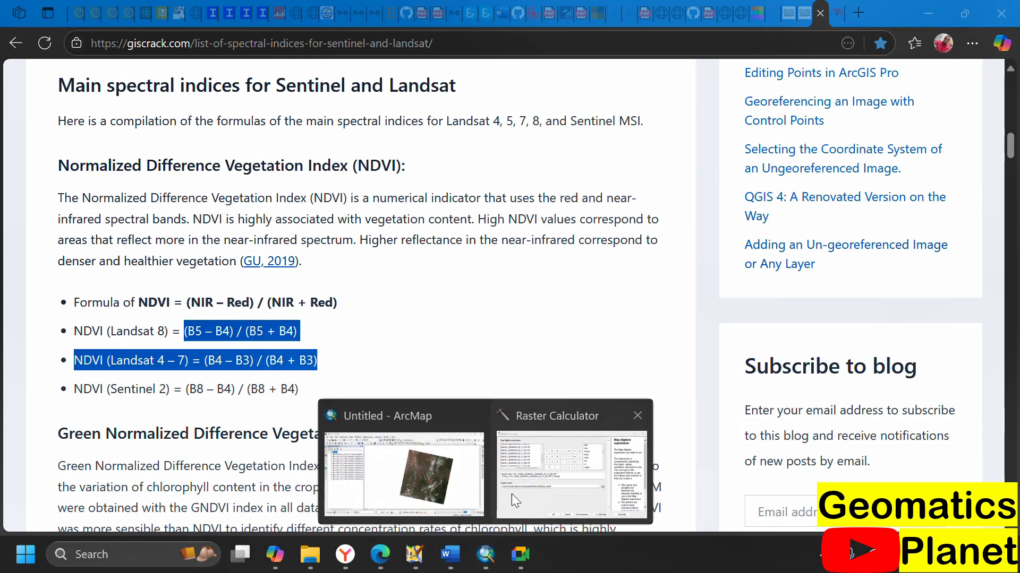
{"action": "left_click", "coordinate": [512, 494]}
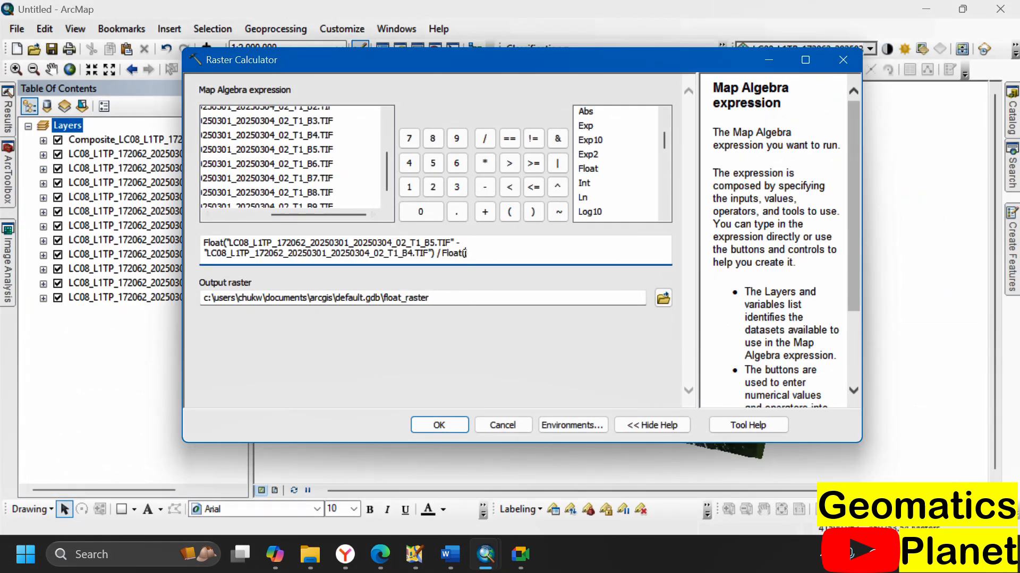
{"action": "double_click", "coordinate": [310, 151]}
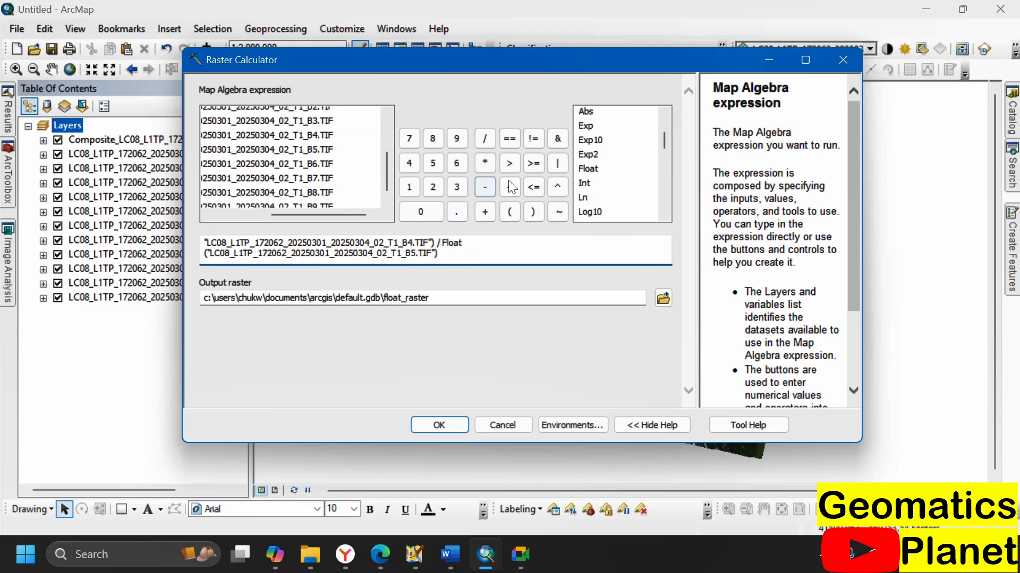
{"action": "left_click", "coordinate": [484, 212]}
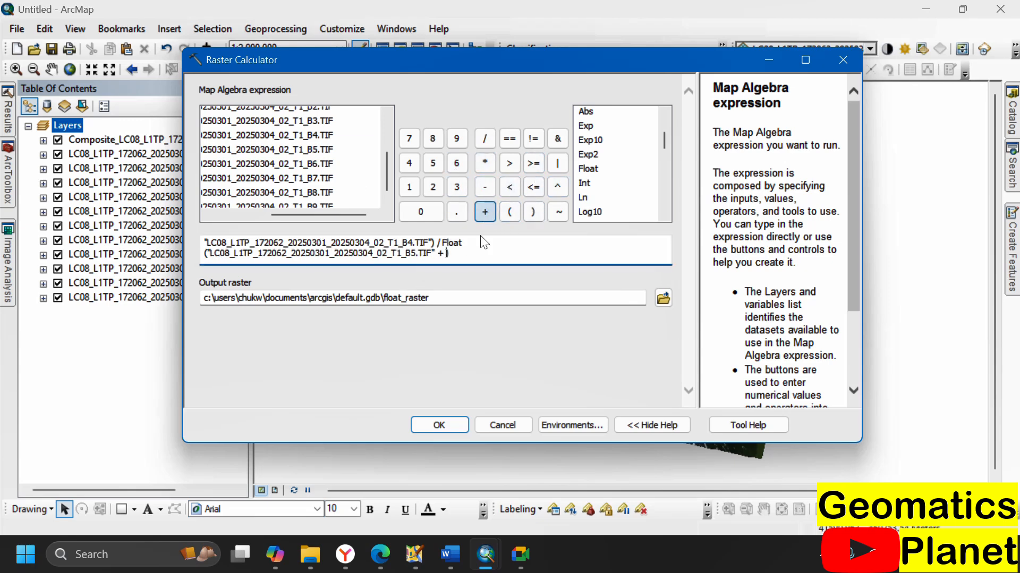
{"action": "double_click", "coordinate": [310, 136]}
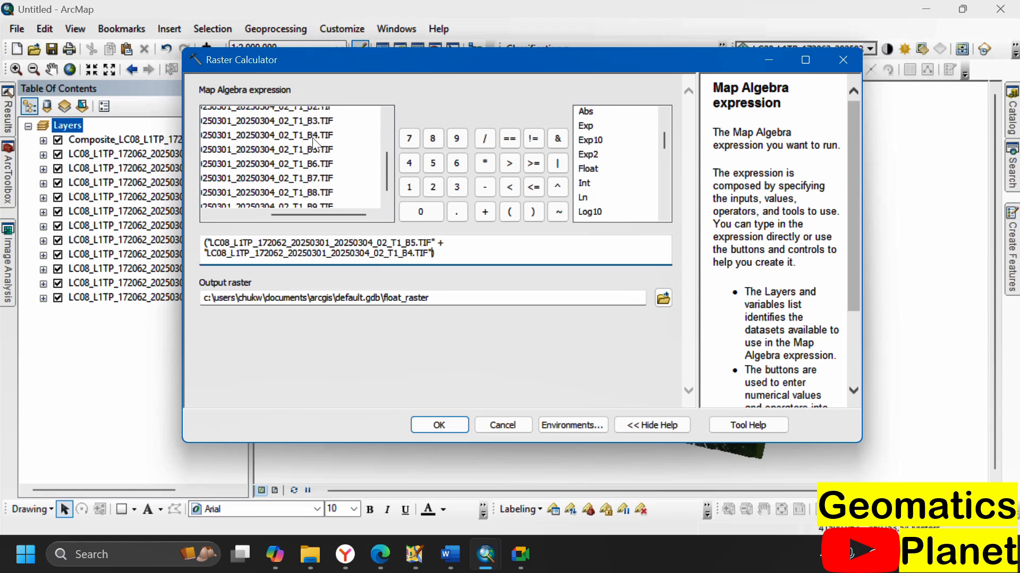
{"action": "left_click_drag", "start_coordinate": [437, 254], "coordinate": [174, 235]}
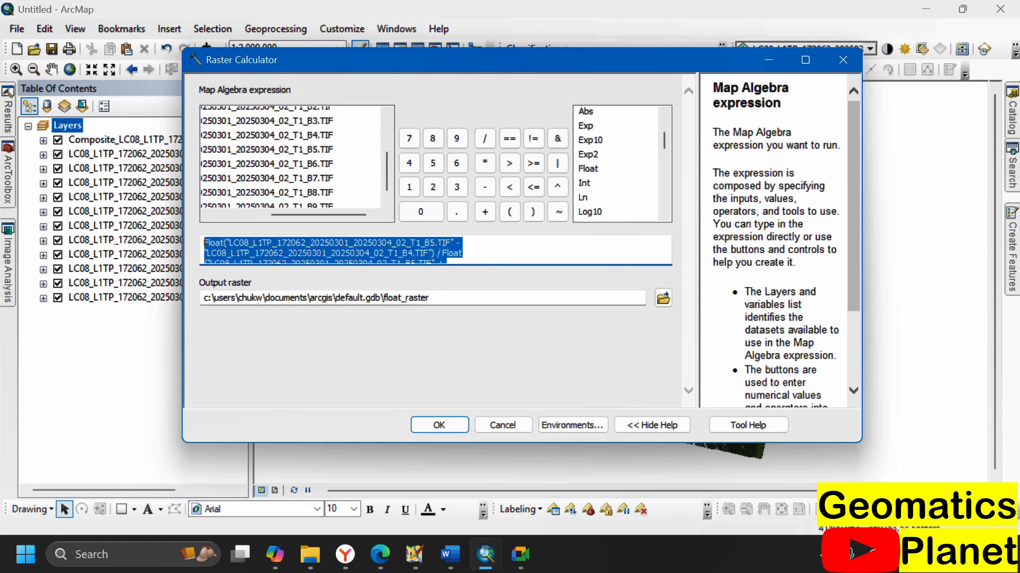
Step: Name the output raster NDVI2025 in Default.gdb and run the Raster Calculator
{"action": "left_click", "coordinate": [467, 293]}
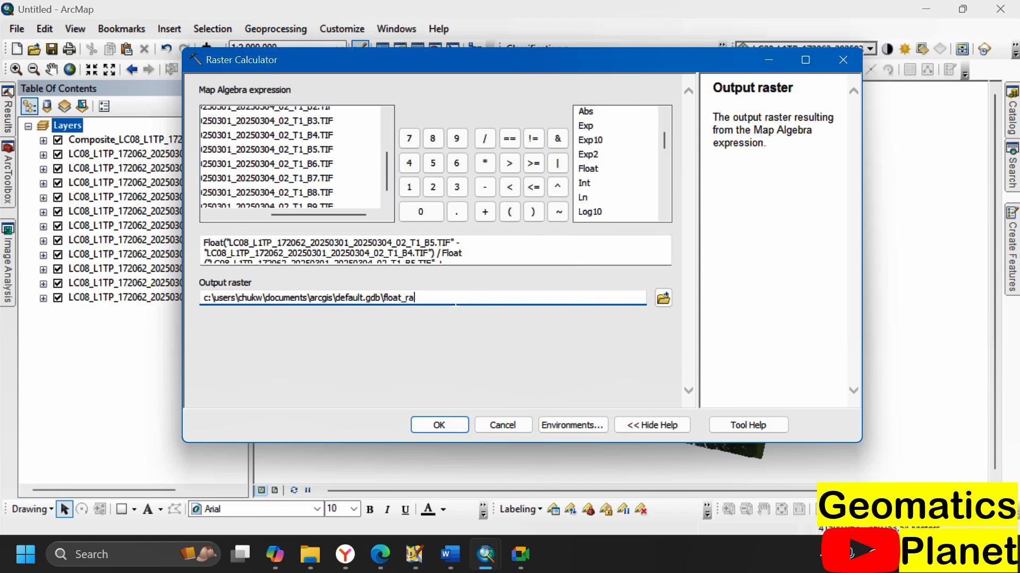
{"action": "key", "text": "BackSpace"}
{"action": "key", "text": "BackSpace"}
{"action": "key", "text": "BackSpace"}
{"action": "key", "text": "BackSpace"}
{"action": "key", "text": "BackSpace"}
{"action": "left_click_drag", "start_coordinate": [288, 215], "coordinate": [249, 215]}
{"action": "left_click", "coordinate": [425, 295]}
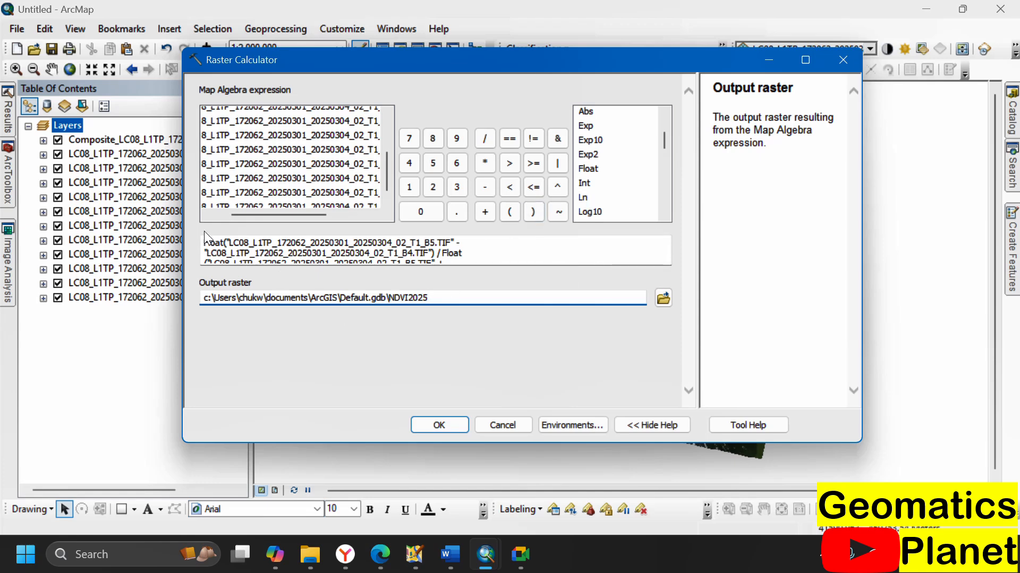
{"action": "left_click", "coordinate": [427, 425]}
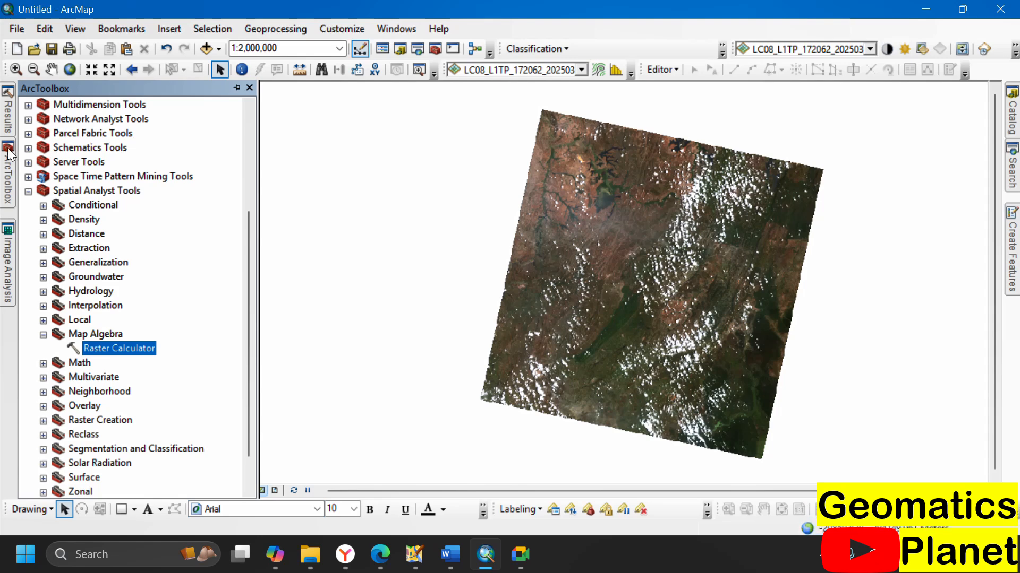
Step: Expand the undated Raster Calculator run in the current session's geoprocessing results and add its NDVI2025 output raster to the display
{"action": "mouse_move", "coordinate": [9, 132]}
{"action": "left_click", "coordinate": [28, 105]}
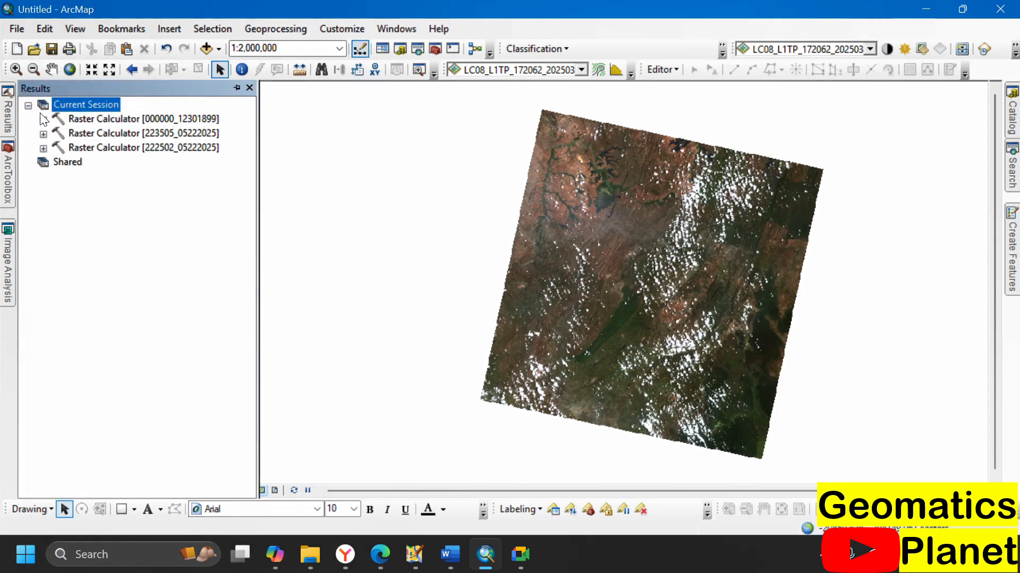
{"action": "left_click", "coordinate": [56, 124]}
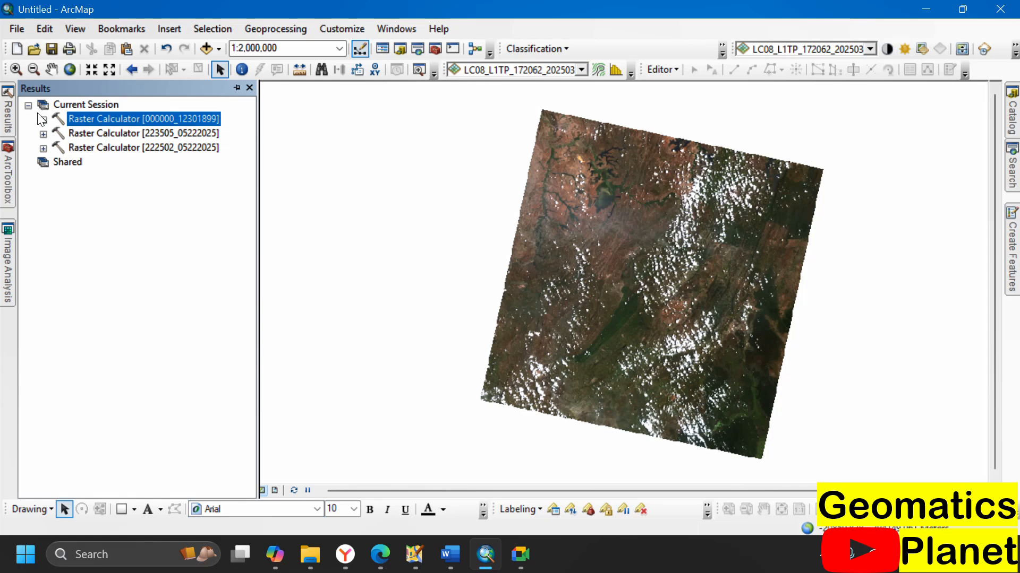
{"action": "left_click", "coordinate": [43, 119]}
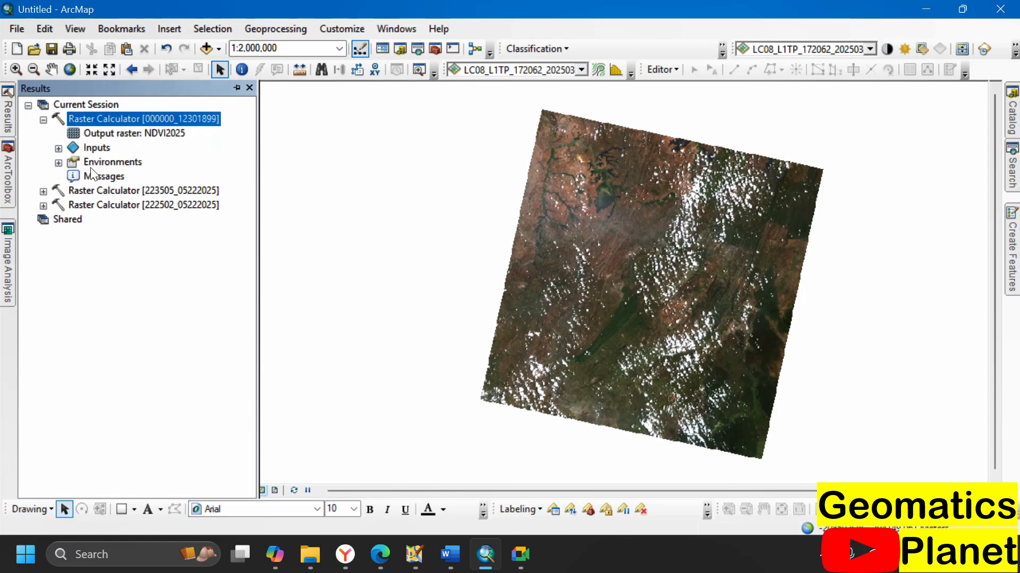
{"action": "left_click", "coordinate": [123, 132]}
{"action": "right_click", "coordinate": [123, 131]}
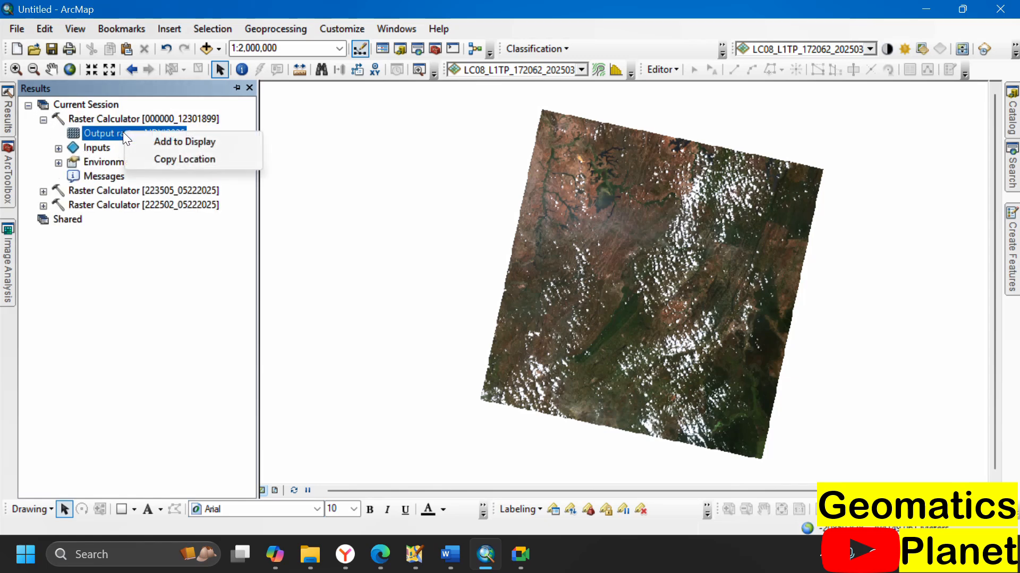
{"action": "left_click", "coordinate": [178, 143]}
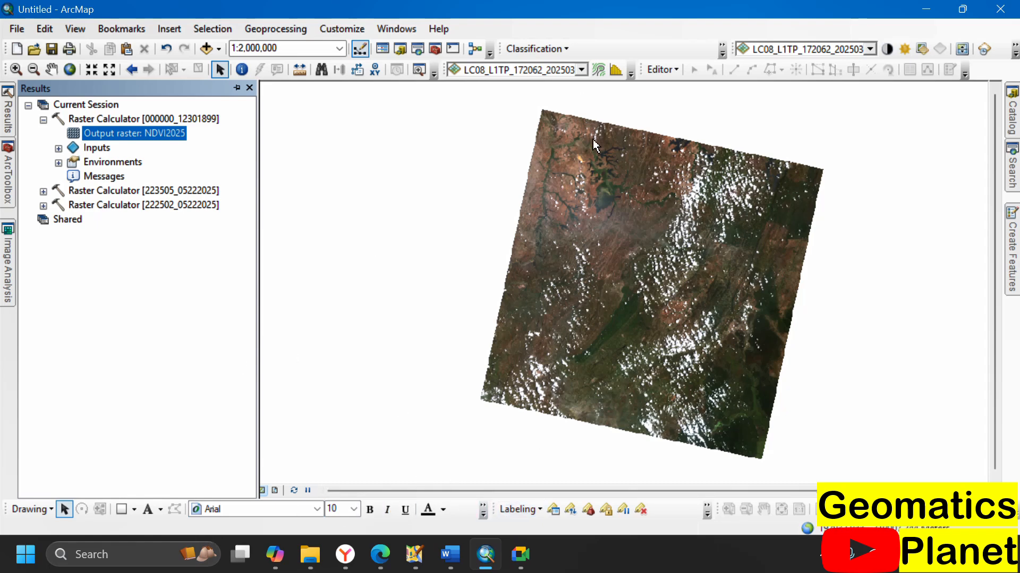
Step: Bring back the Table Of Contents window and set the Results window to auto-hide
{"action": "scroll", "coordinate": [611, 162], "scroll_direction": "up", "scroll_amount": 2}
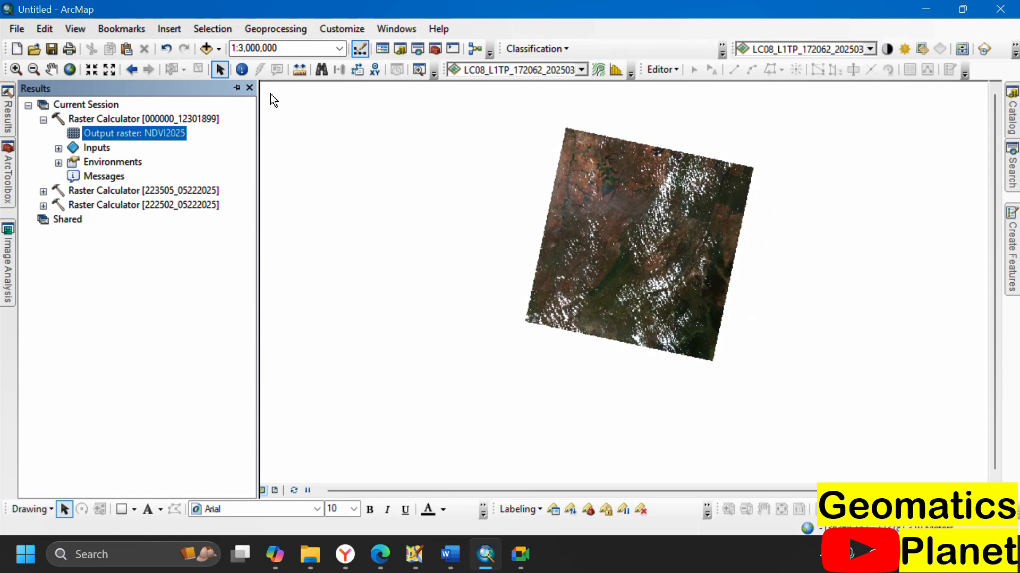
{"action": "left_click", "coordinate": [278, 27]}
{"action": "left_click", "coordinate": [345, 33]}
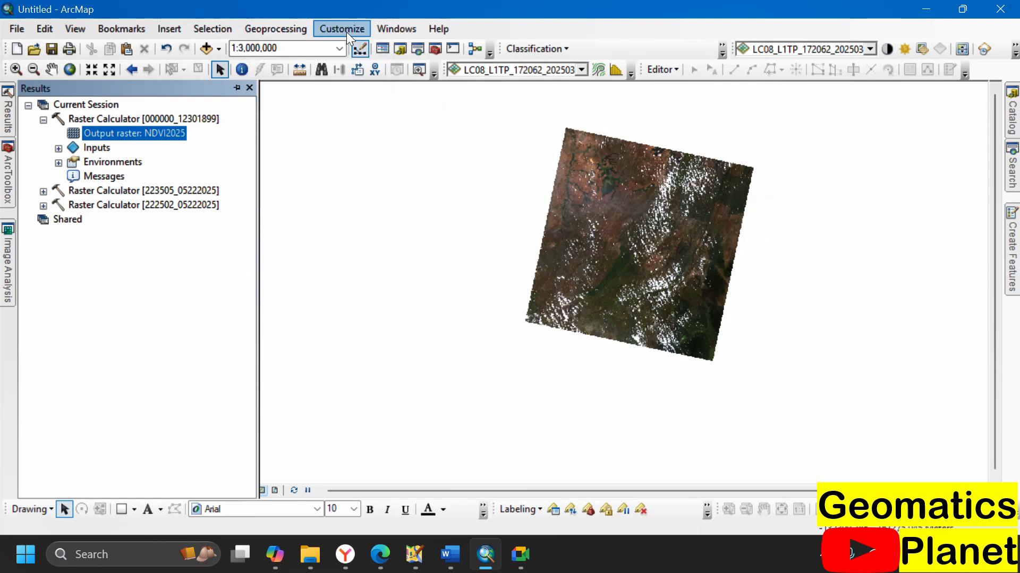
{"action": "left_click", "coordinate": [347, 32]}
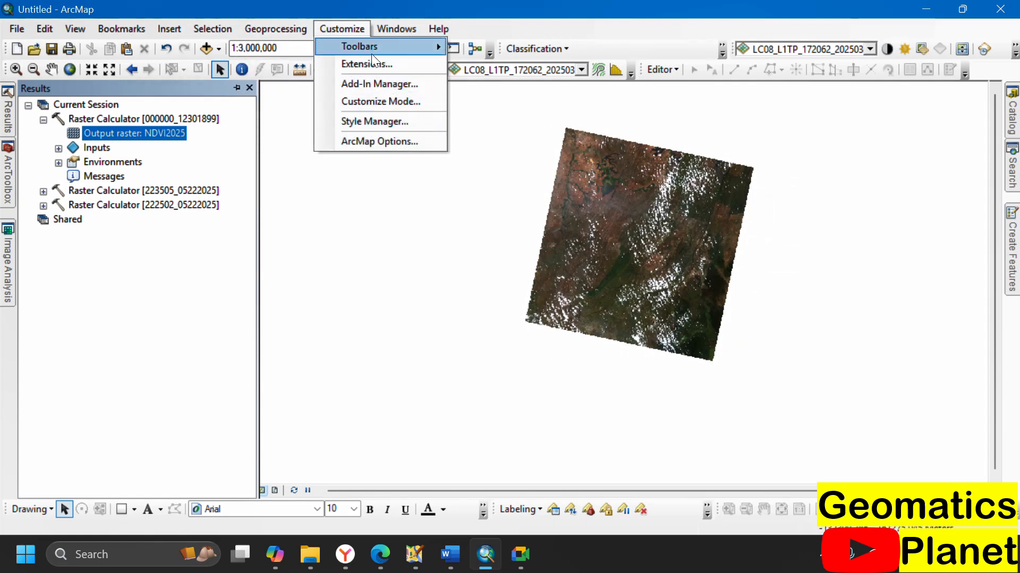
{"action": "mouse_move", "coordinate": [390, 27]}
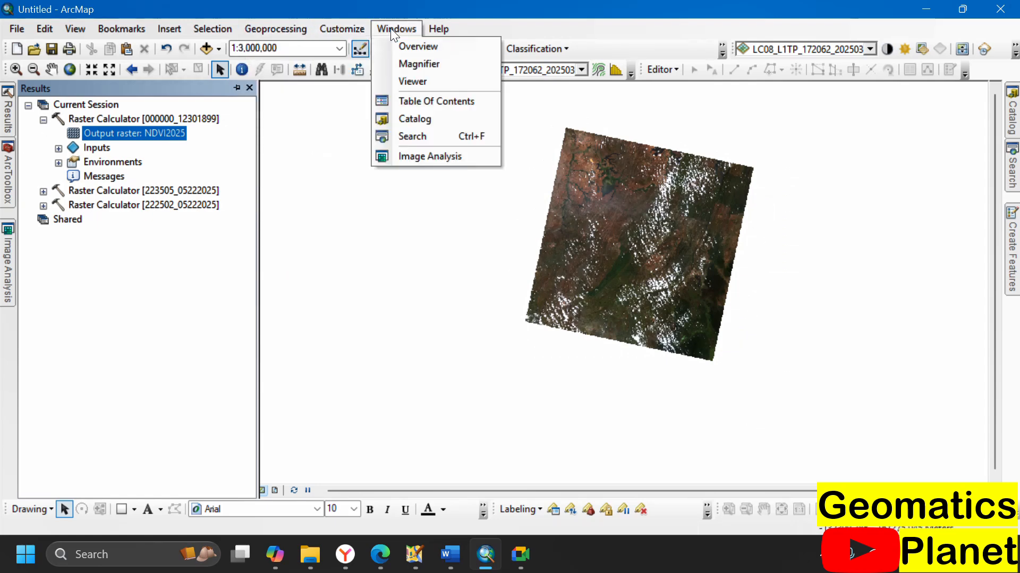
{"action": "left_click", "coordinate": [412, 101]}
{"action": "left_click", "coordinate": [236, 87]}
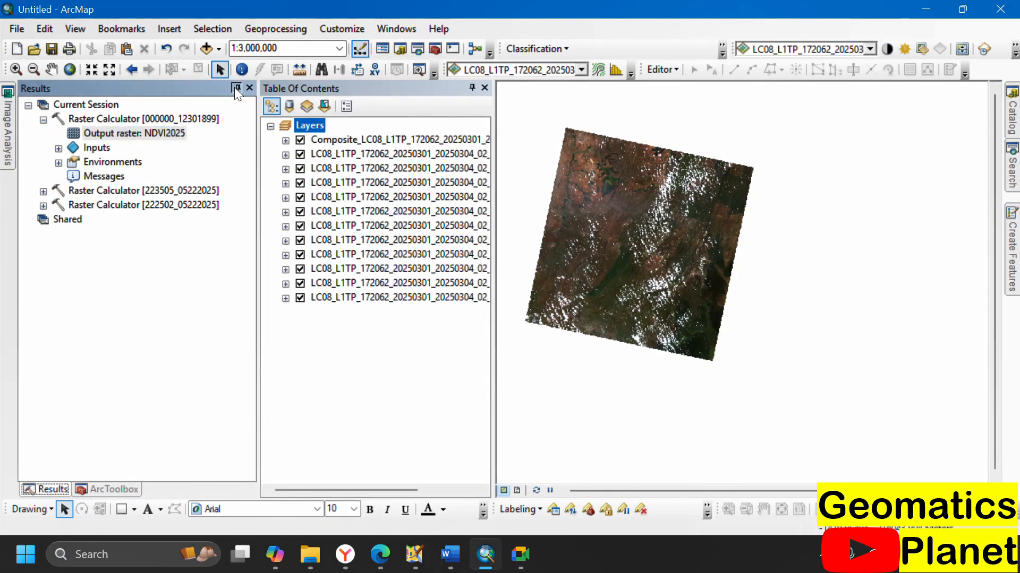
{"action": "left_click", "coordinate": [236, 87]}
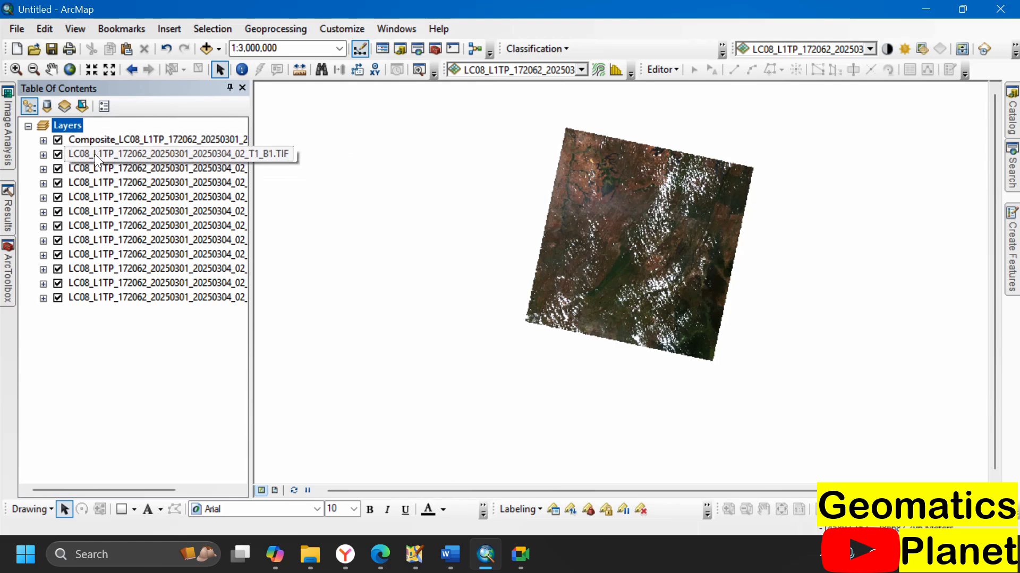
Step: Open the Raster Calculator again and start the expression with a Float function containing band B5 minus band B4
{"action": "left_click", "coordinate": [13, 269]}
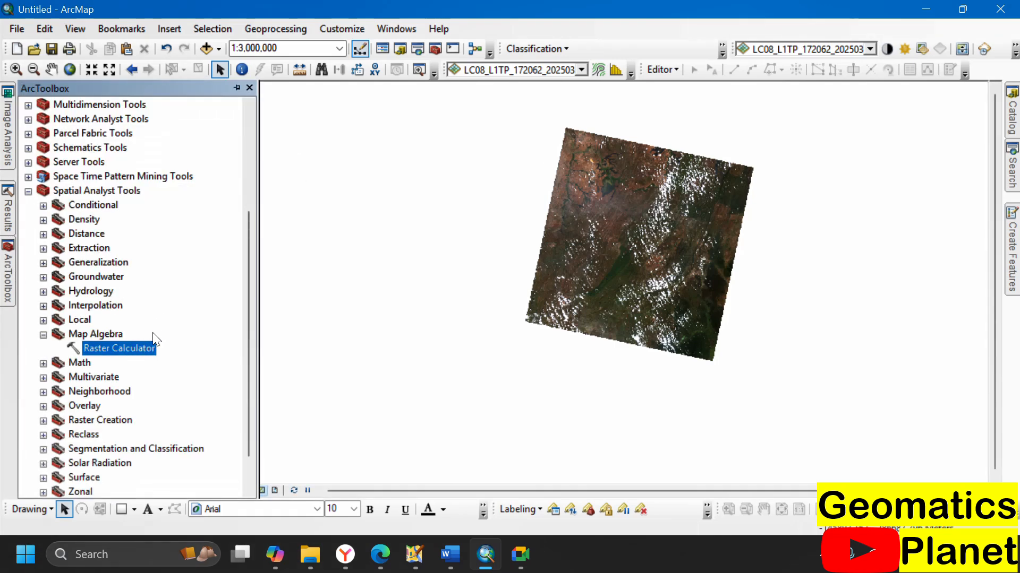
{"action": "double_click", "coordinate": [144, 348]}
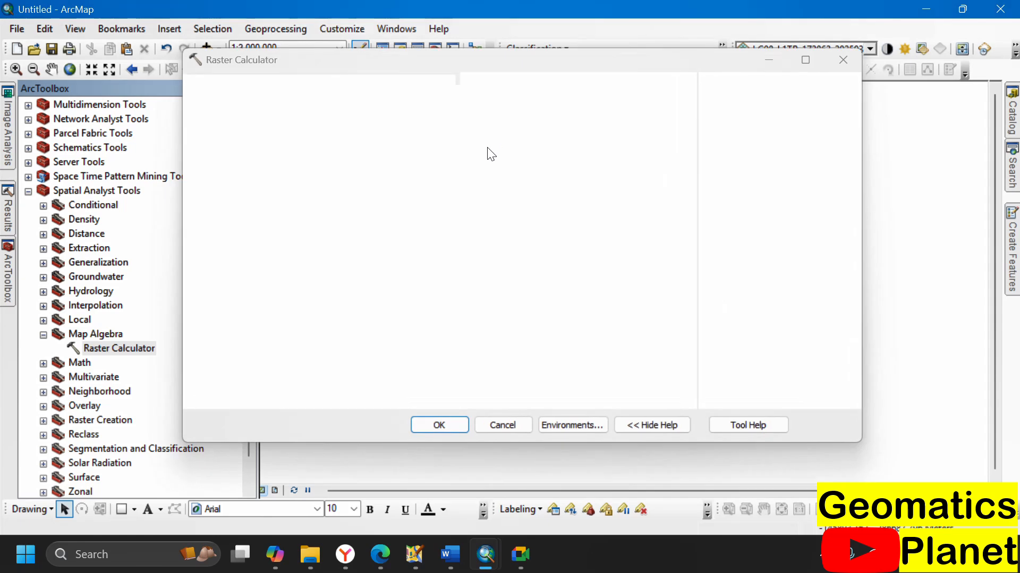
{"action": "left_click", "coordinate": [320, 245]}
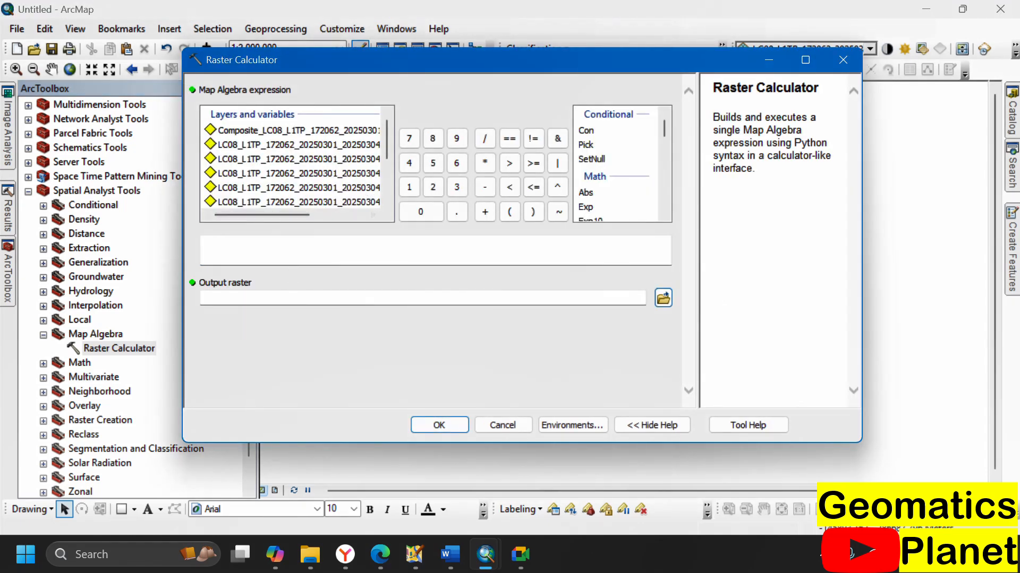
{"action": "scroll", "coordinate": [594, 187], "scroll_direction": "down", "scroll_amount": 3}
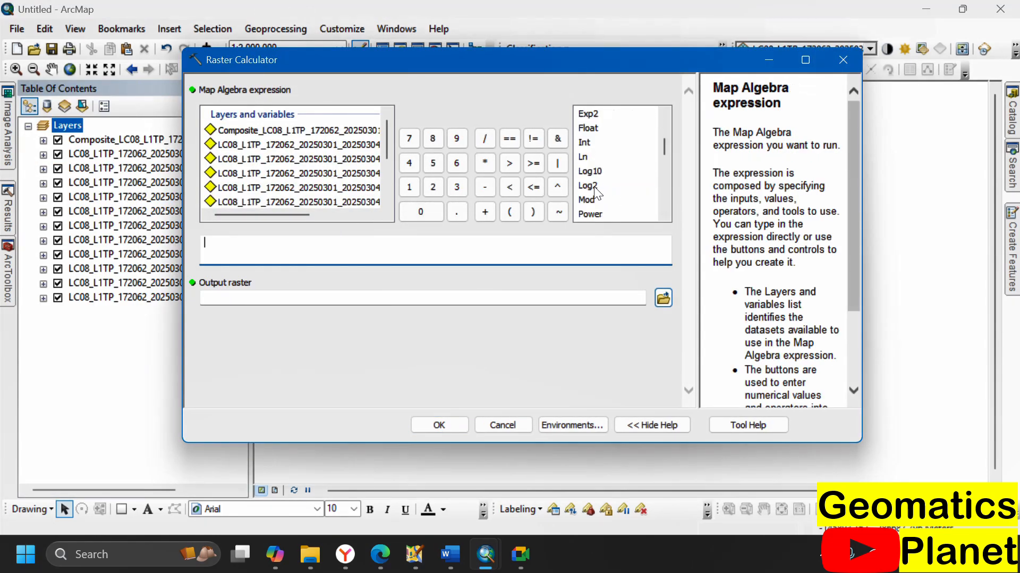
{"action": "double_click", "coordinate": [582, 130]}
{"action": "scroll", "coordinate": [348, 171], "scroll_direction": "down", "scroll_amount": 1}
{"action": "scroll", "coordinate": [348, 171], "scroll_direction": "up", "scroll_amount": 3}
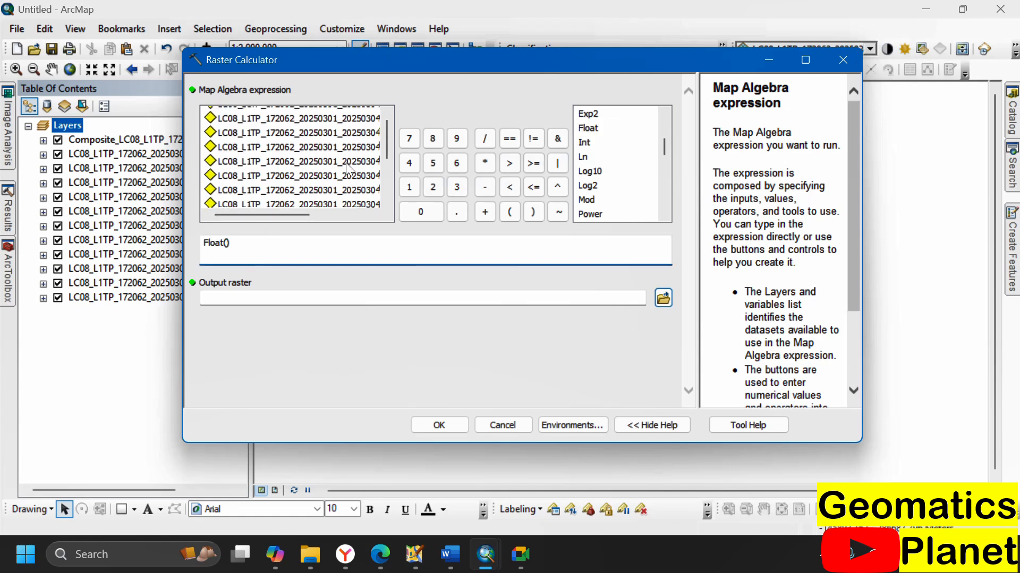
{"action": "left_click_drag", "start_coordinate": [290, 211], "coordinate": [348, 197]}
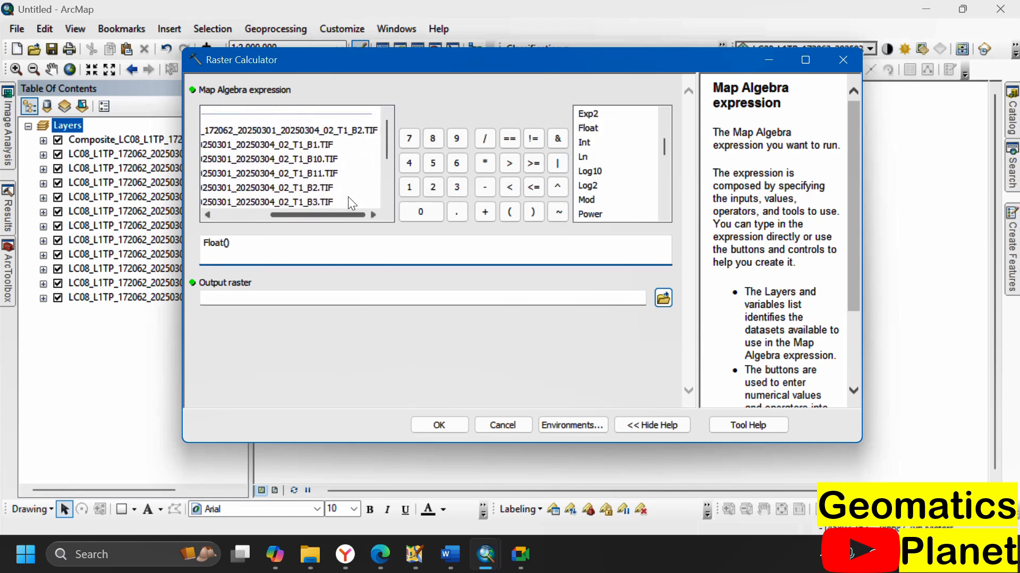
{"action": "scroll", "coordinate": [333, 171], "scroll_direction": "down", "scroll_amount": 1}
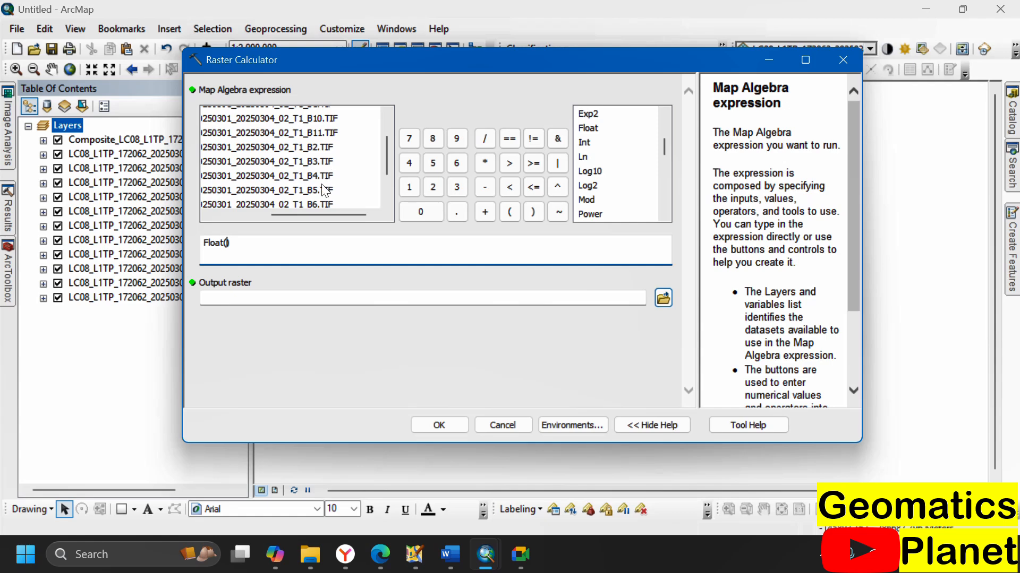
{"action": "double_click", "coordinate": [318, 190]}
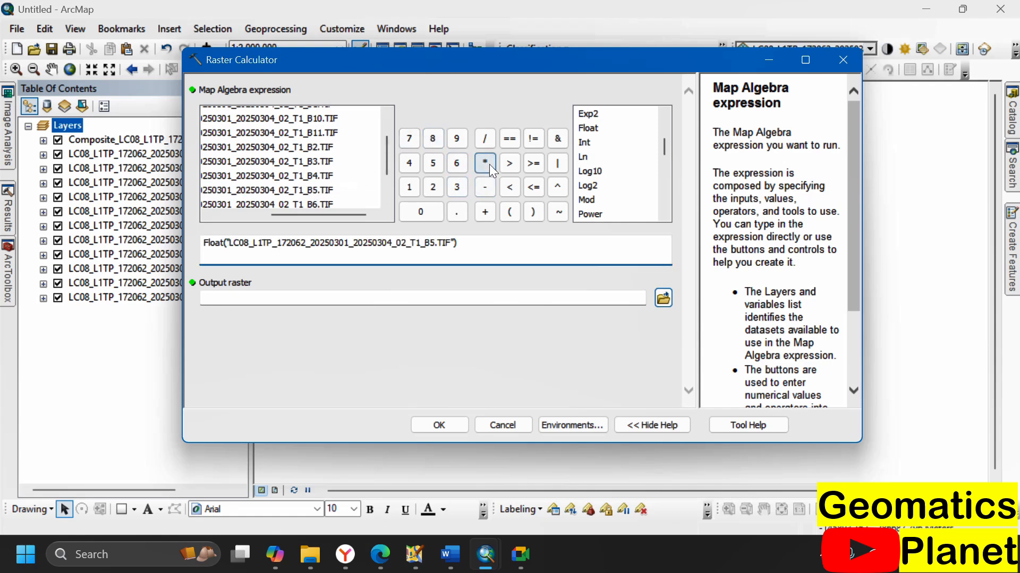
{"action": "left_click", "coordinate": [484, 187]}
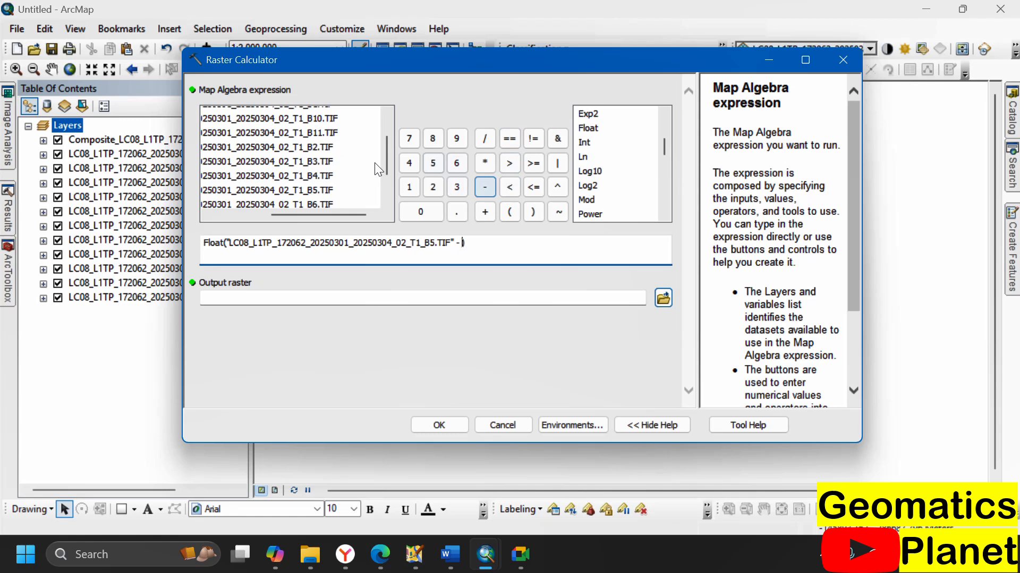
{"action": "double_click", "coordinate": [307, 174]}
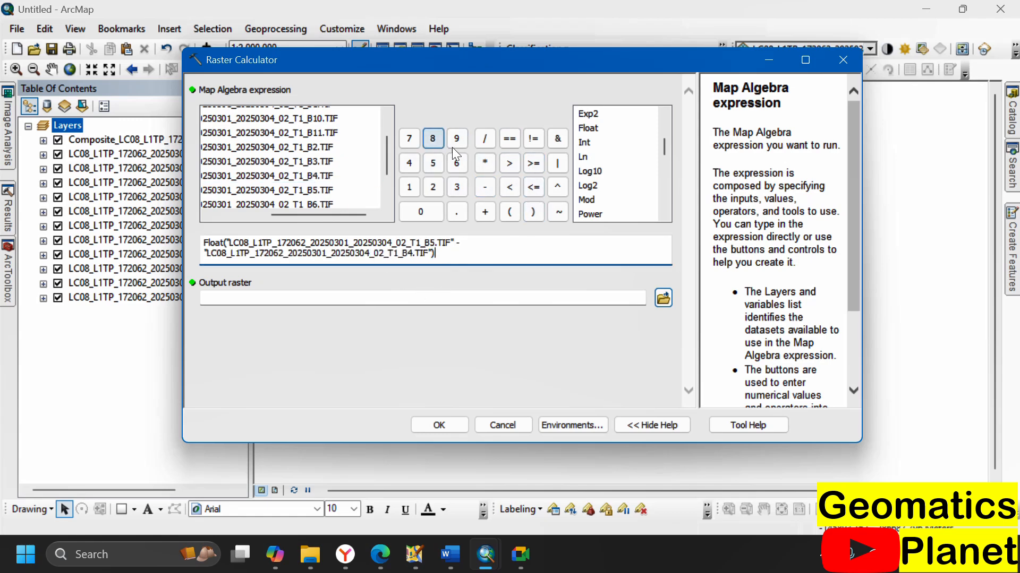
Step: Divide by a second Float function containing band B5 plus band B4, and run the calculation with output lc08_l1tp_12 in default.gdb
{"action": "left_click", "coordinate": [484, 140]}
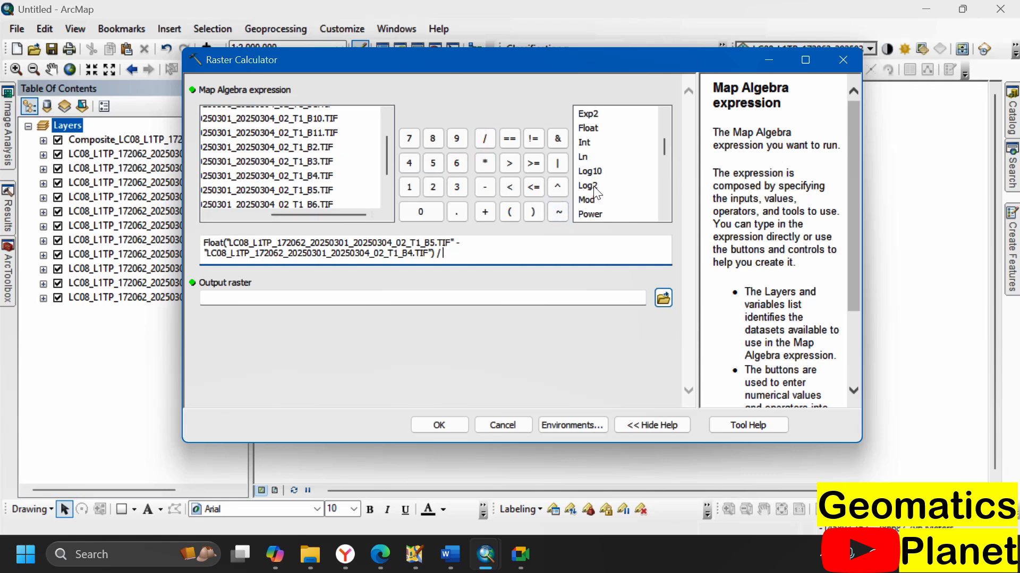
{"action": "scroll", "coordinate": [597, 191], "scroll_direction": "down", "scroll_amount": 2}
{"action": "scroll", "coordinate": [597, 194], "scroll_direction": "up", "scroll_amount": 1}
{"action": "scroll", "coordinate": [597, 192], "scroll_direction": "up", "scroll_amount": 3}
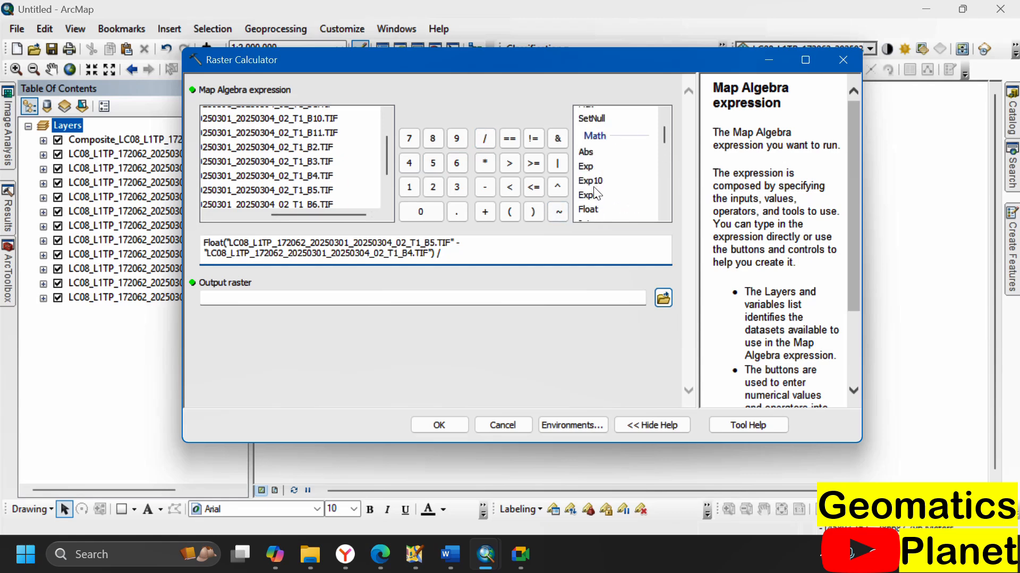
{"action": "double_click", "coordinate": [589, 210]}
{"action": "left_click", "coordinate": [317, 195]}
{"action": "double_click", "coordinate": [330, 189]}
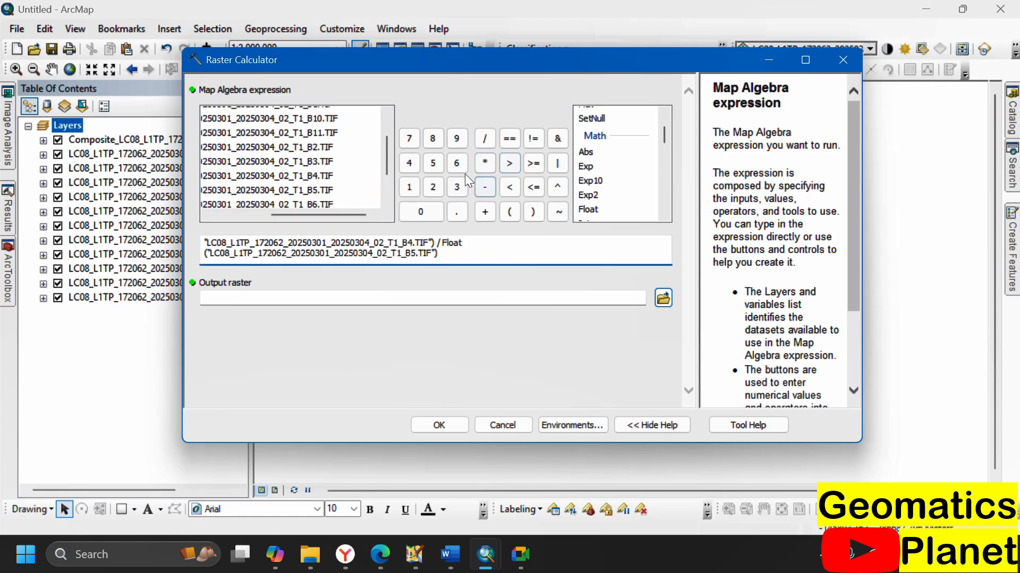
{"action": "left_click", "coordinate": [484, 211]}
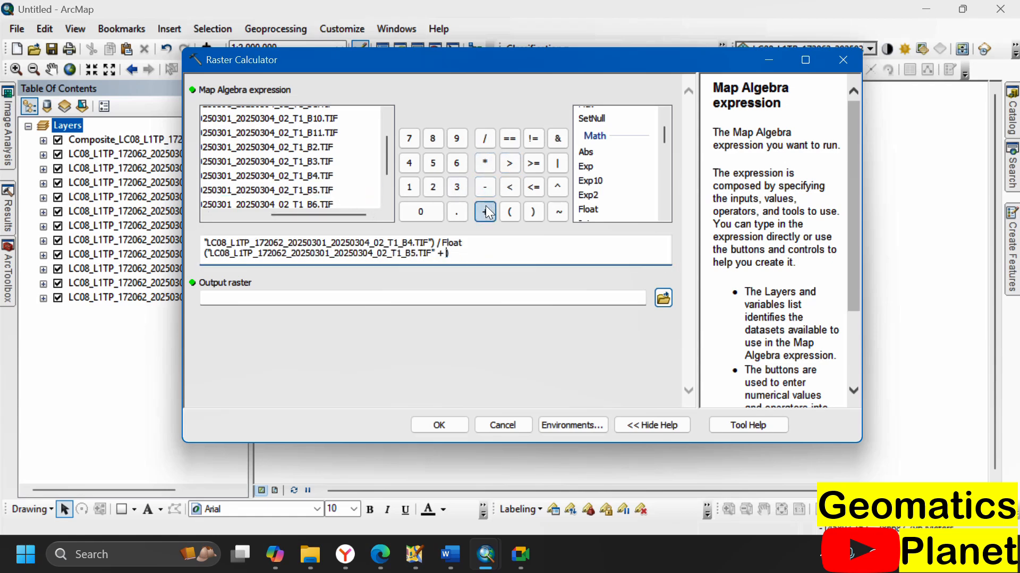
{"action": "double_click", "coordinate": [300, 176]}
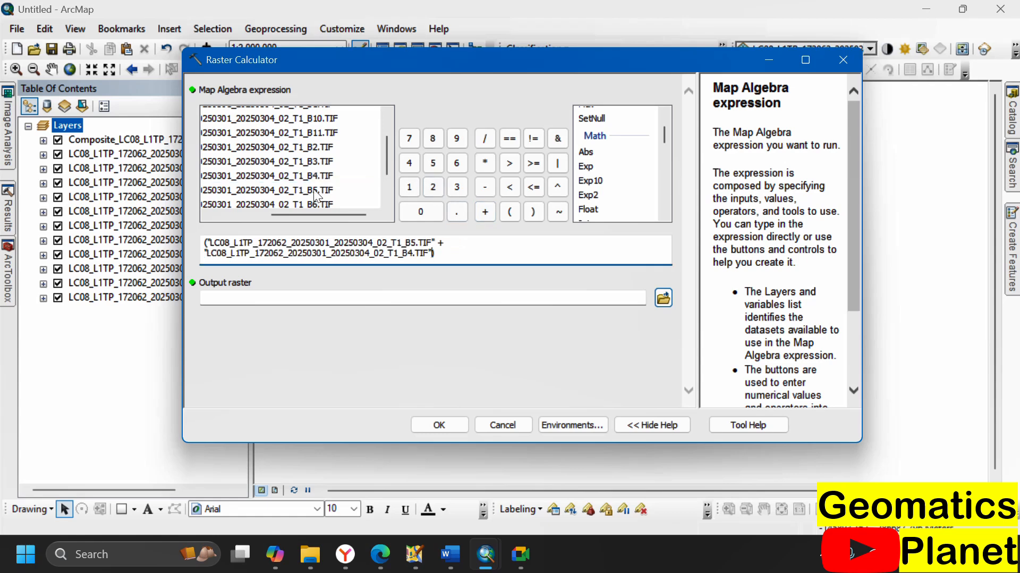
{"action": "left_click", "coordinate": [502, 303]}
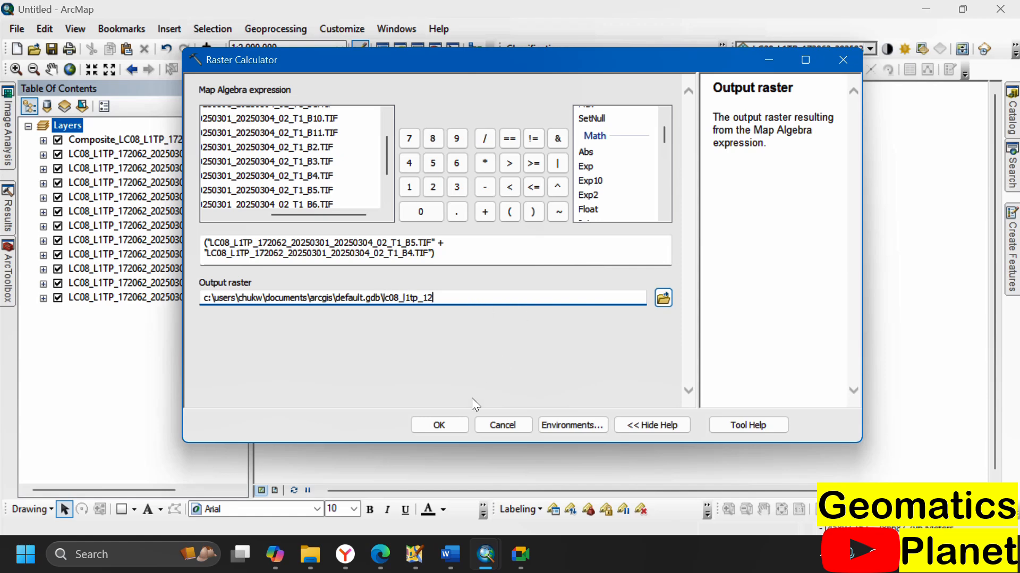
{"action": "left_click", "coordinate": [462, 424]}
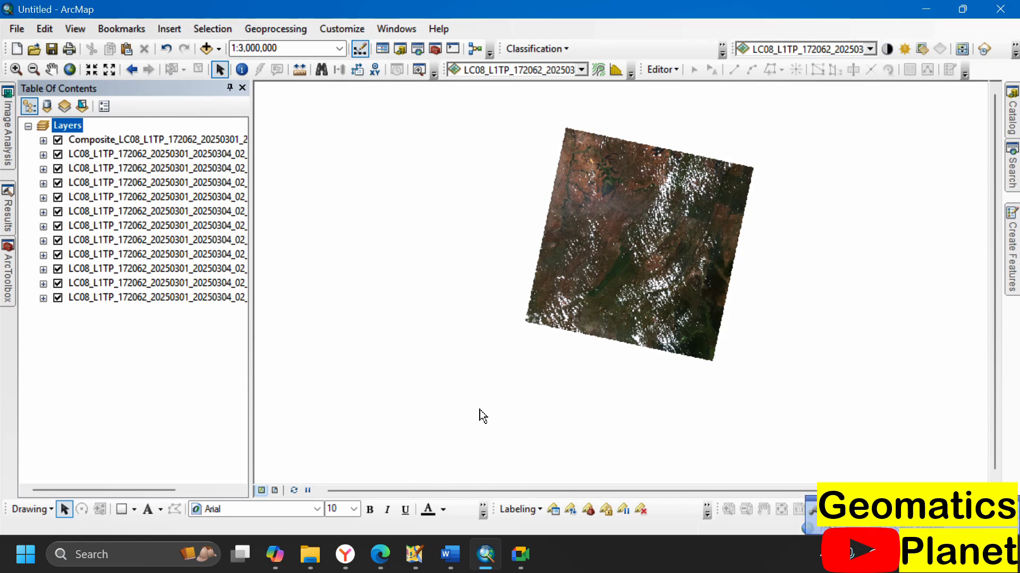
Step: Start saving the map document and browse to the ArcMap folder inside Geomatics\KingVik Planet\Geomatics Planet _Beginnger Traning
{"action": "left_click", "coordinate": [50, 49]}
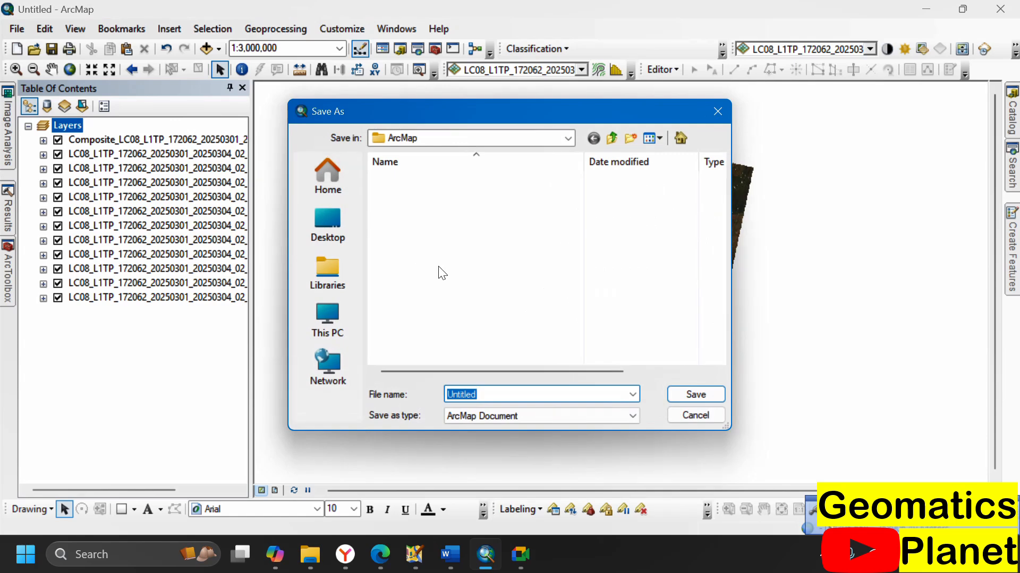
{"action": "left_click", "coordinate": [611, 137]}
{"action": "left_click", "coordinate": [613, 137]}
{"action": "left_click", "coordinate": [614, 134]}
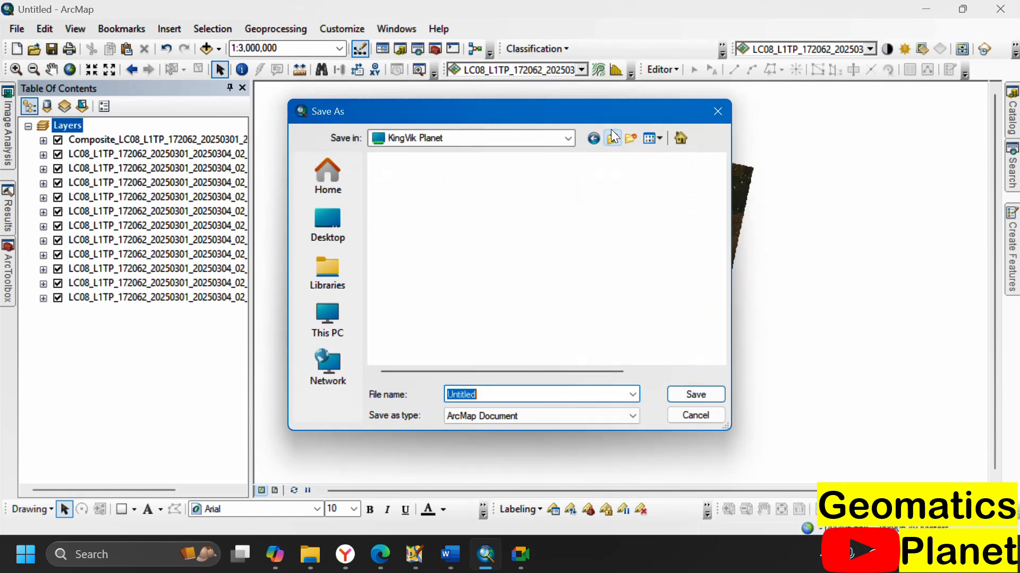
{"action": "double_click", "coordinate": [425, 255]}
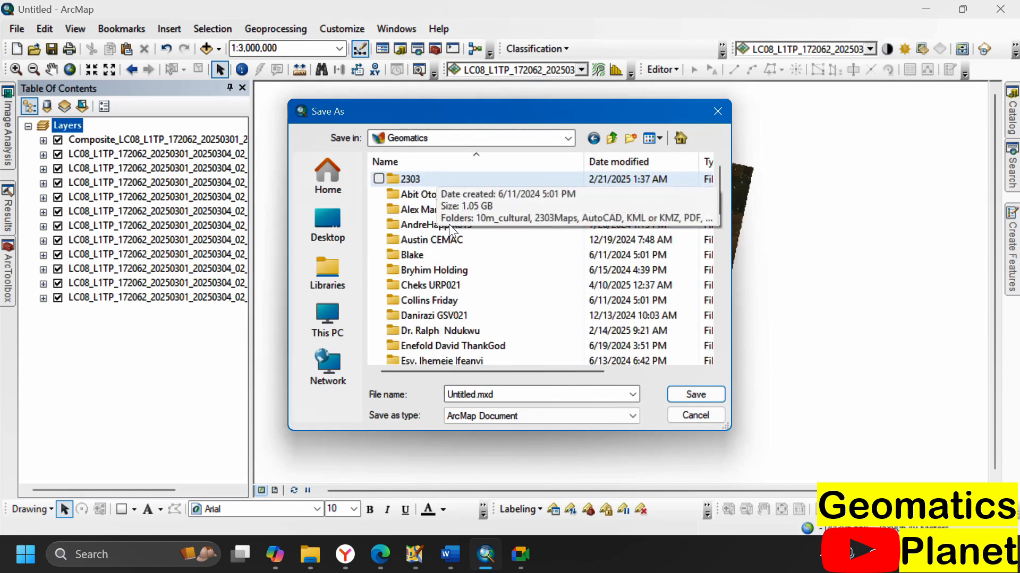
{"action": "left_click", "coordinate": [449, 255]}
{"action": "scroll", "coordinate": [450, 255], "scroll_direction": "down", "scroll_amount": 5}
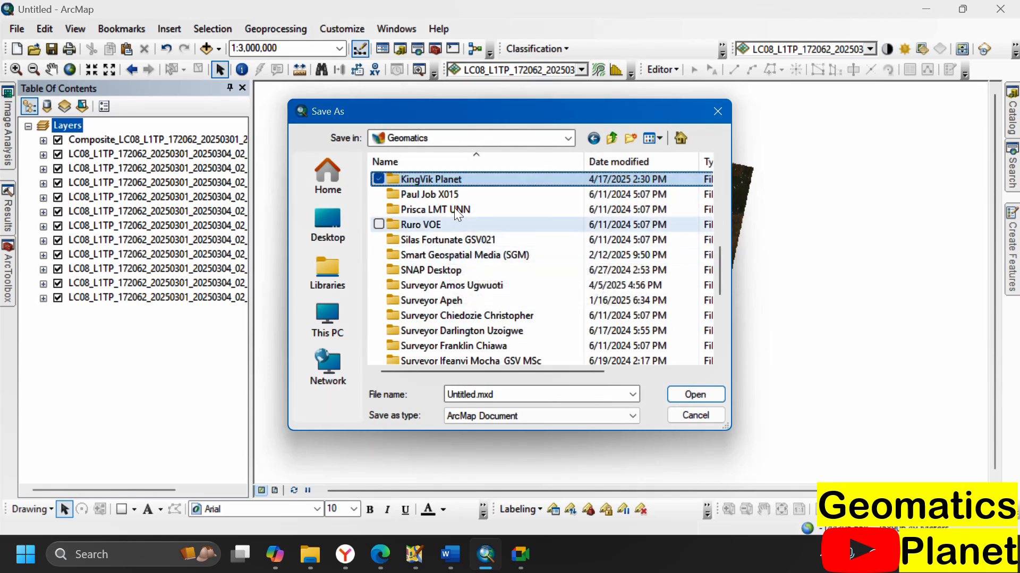
{"action": "double_click", "coordinate": [448, 179]}
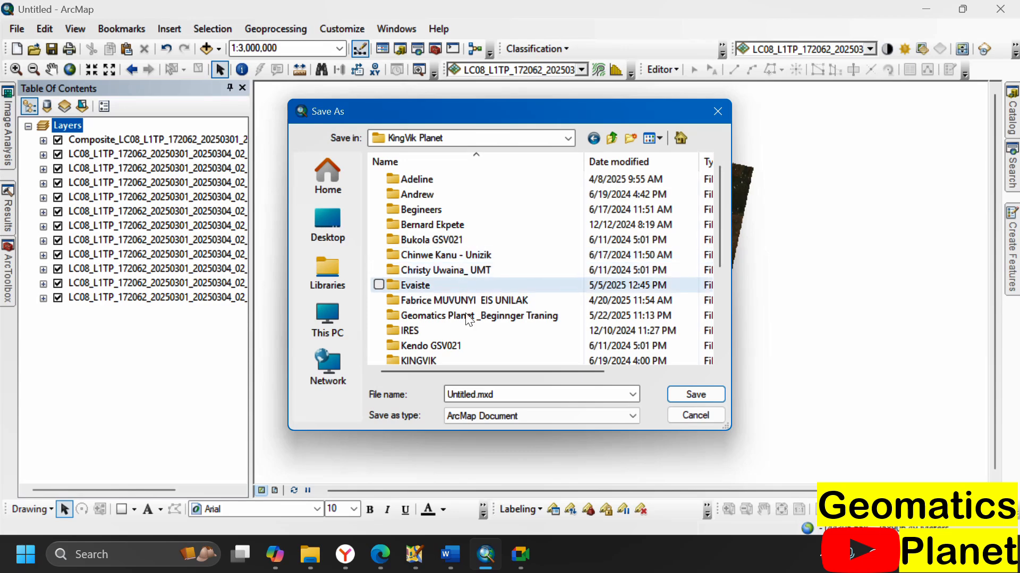
{"action": "double_click", "coordinate": [465, 314]}
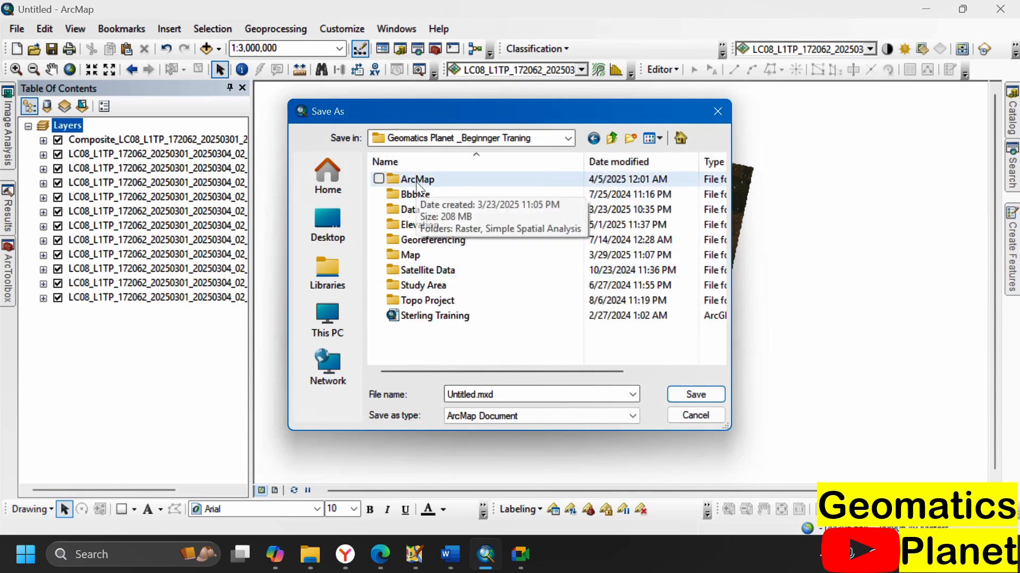
{"action": "double_click", "coordinate": [416, 182]}
Step: Name the map document Spectral Indices and save it in the ArcMap folder
{"action": "left_click", "coordinate": [505, 393]}
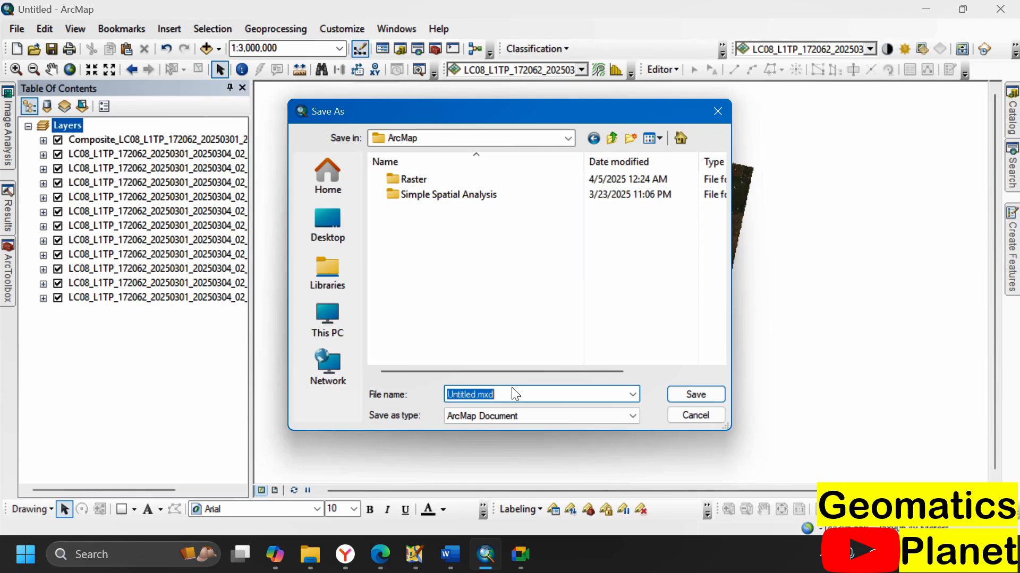
{"action": "type", "text": "Str"}
{"action": "key", "text": "BackSpace"}
{"action": "key", "text": "BackSpace"}
{"action": "type", "text": "p"}
{"action": "left_click", "coordinate": [700, 394]}
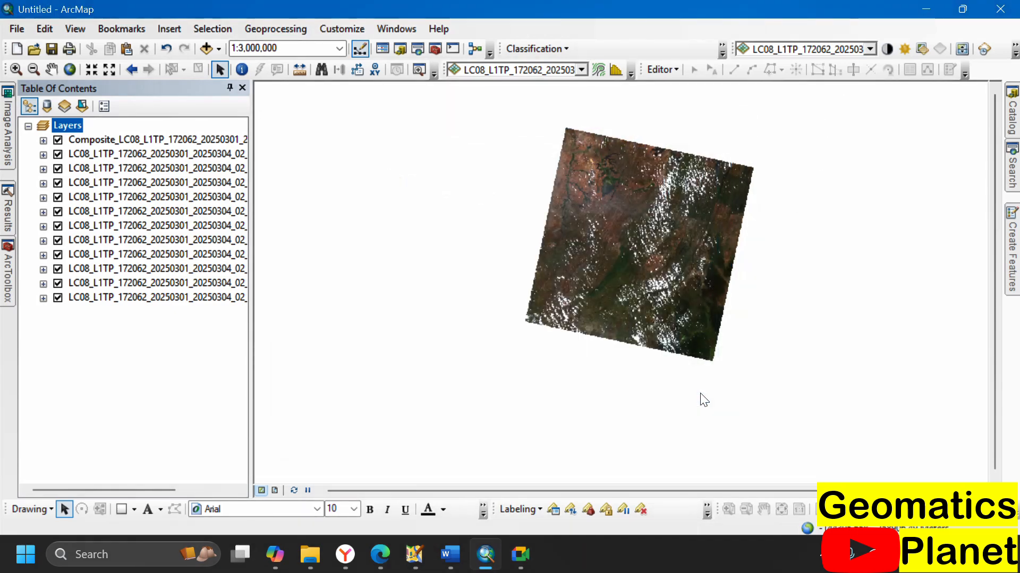
Step: Close ArcMap, search Windows for "arc" and launch ArcMap 10.8 again
{"action": "left_click", "coordinate": [1000, 9]}
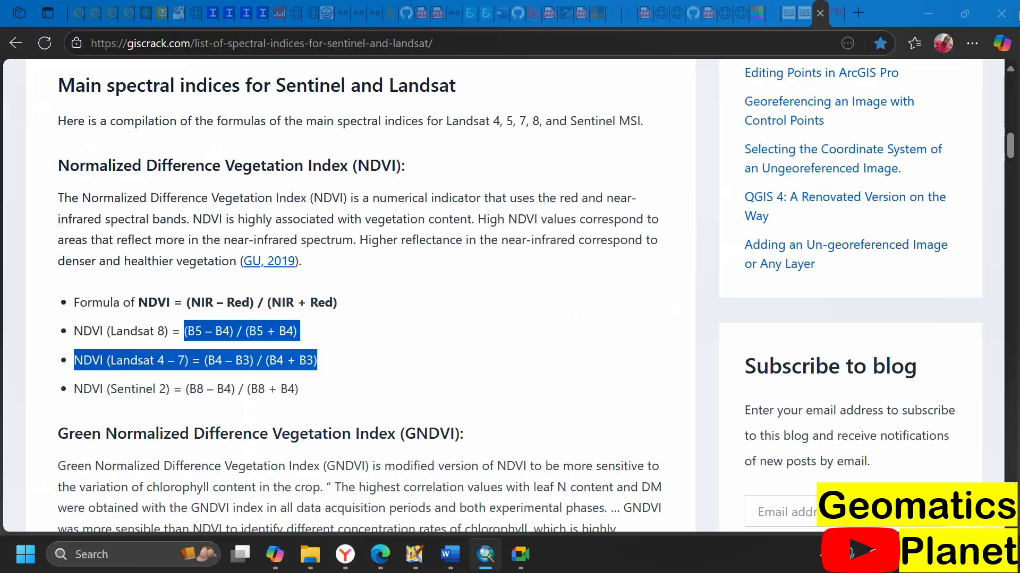
{"action": "mouse_move", "coordinate": [346, 554]}
{"action": "key", "text": "super"}
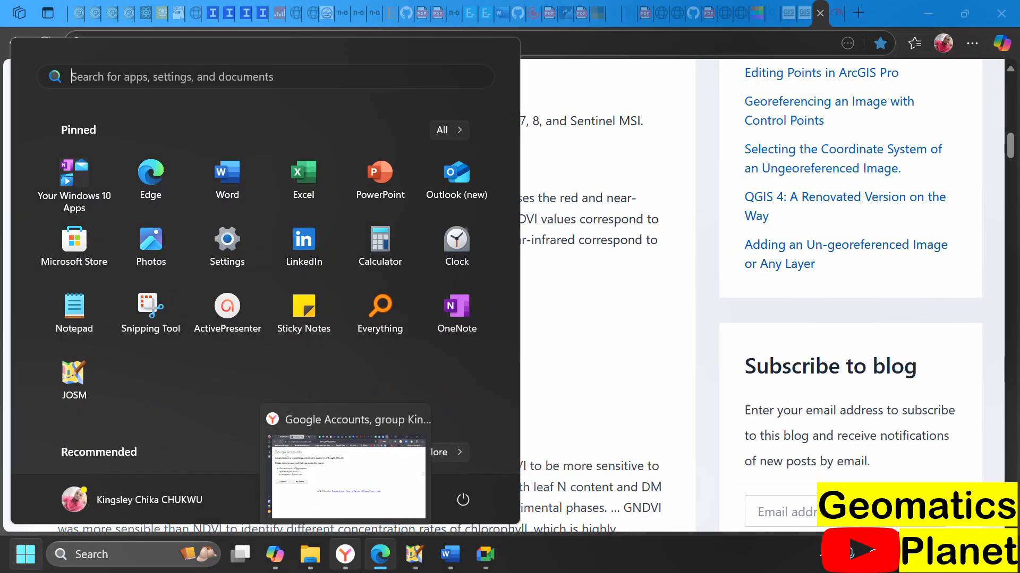
{"action": "key", "text": "super"}
{"action": "key", "text": "super"}
{"action": "type", "text": "rc"}
{"action": "left_click", "coordinate": [360, 556]}
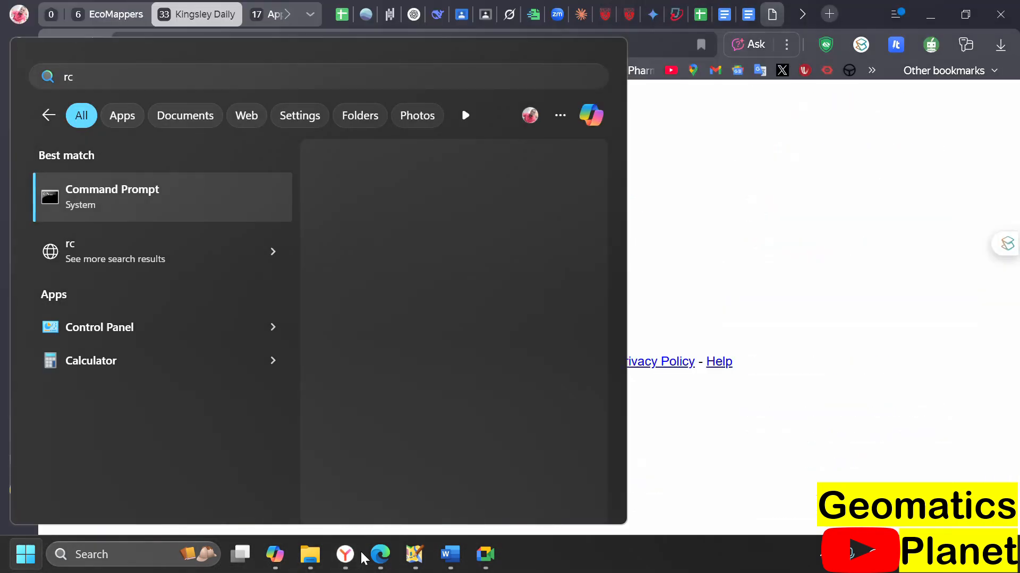
{"action": "key", "text": "super"}
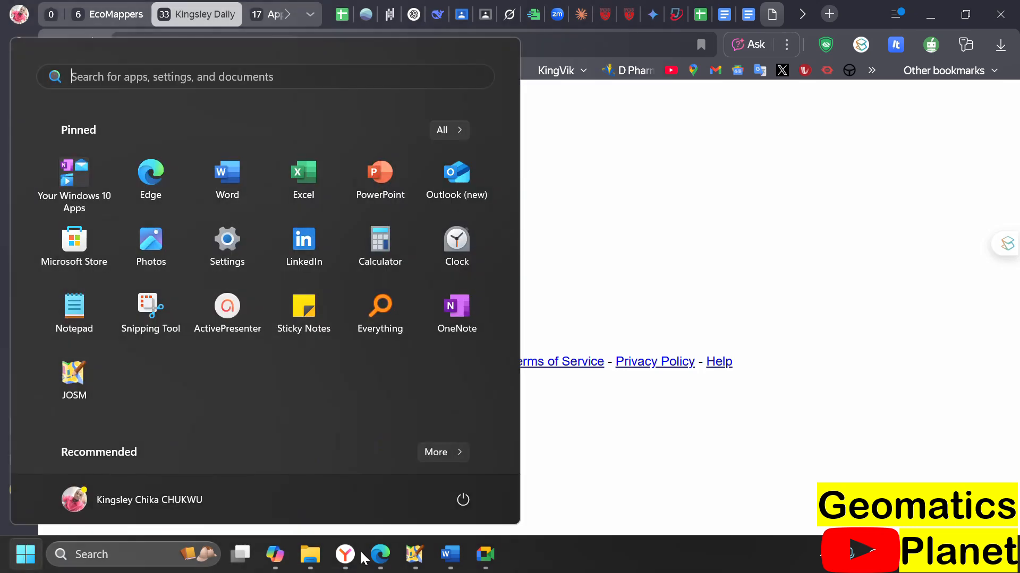
{"action": "type", "text": "arc"}
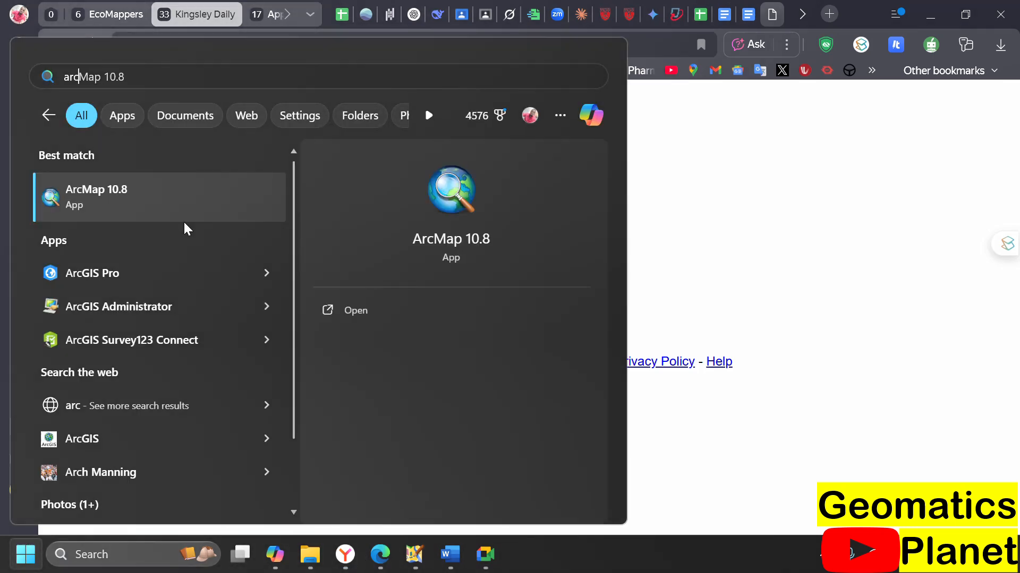
{"action": "left_click", "coordinate": [173, 189]}
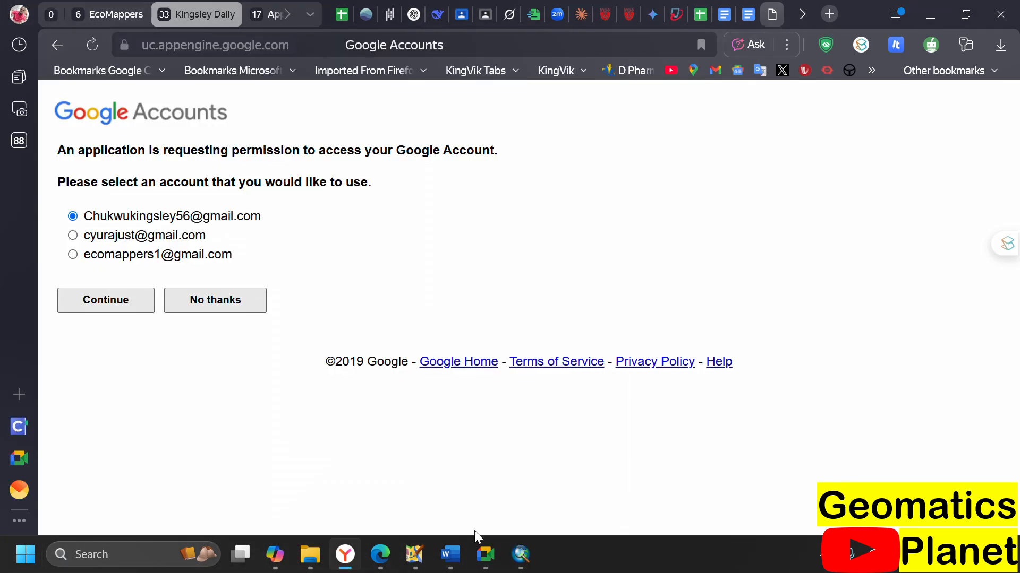
Step: Open the recent Spectral Indices map document in the restarted ArcMap
{"action": "left_click", "coordinate": [520, 554]}
{"action": "left_click", "coordinate": [441, 196]}
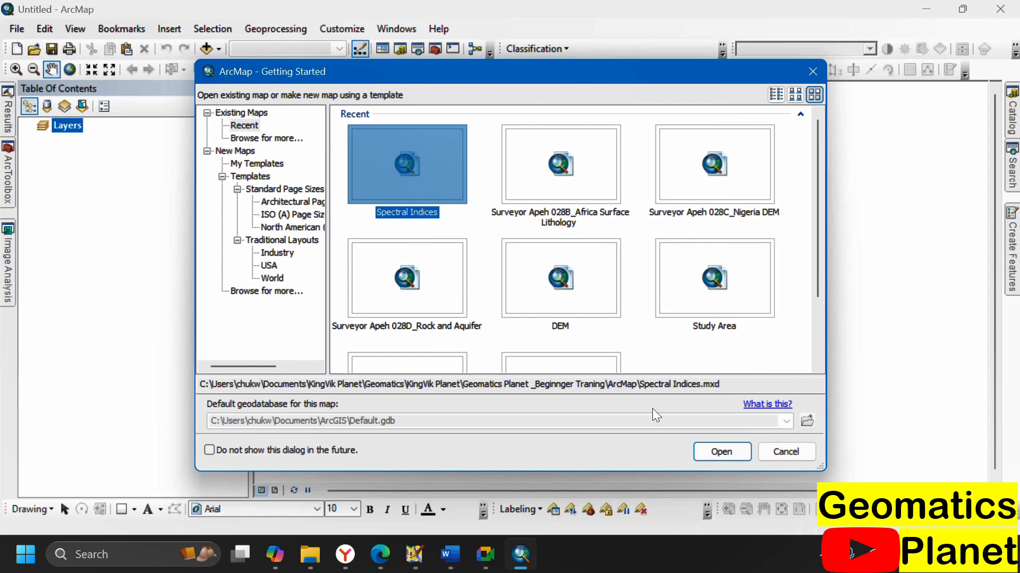
{"action": "left_click", "coordinate": [698, 452]}
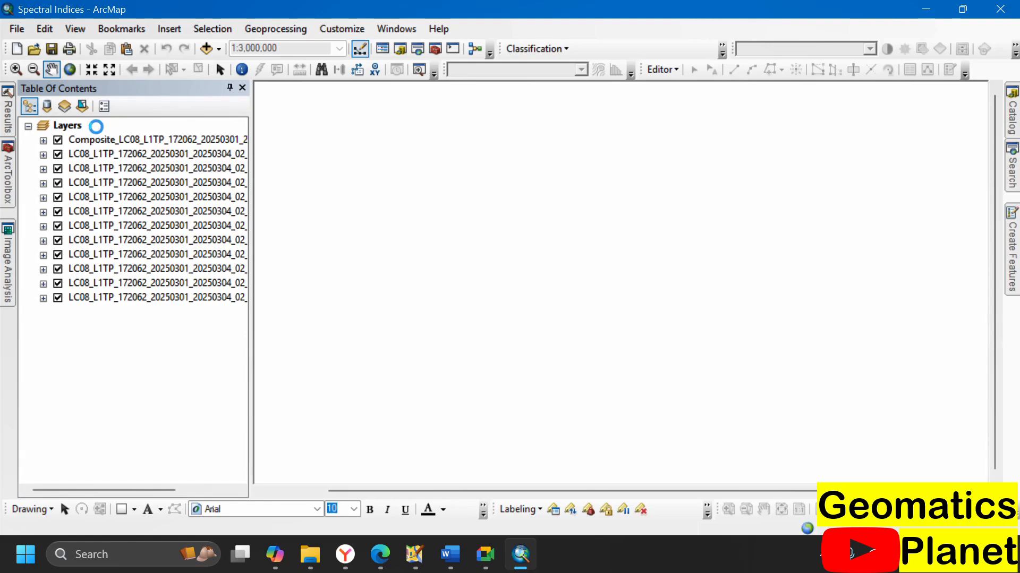
{"action": "scroll", "coordinate": [648, 244], "scroll_direction": "down", "scroll_amount": 4}
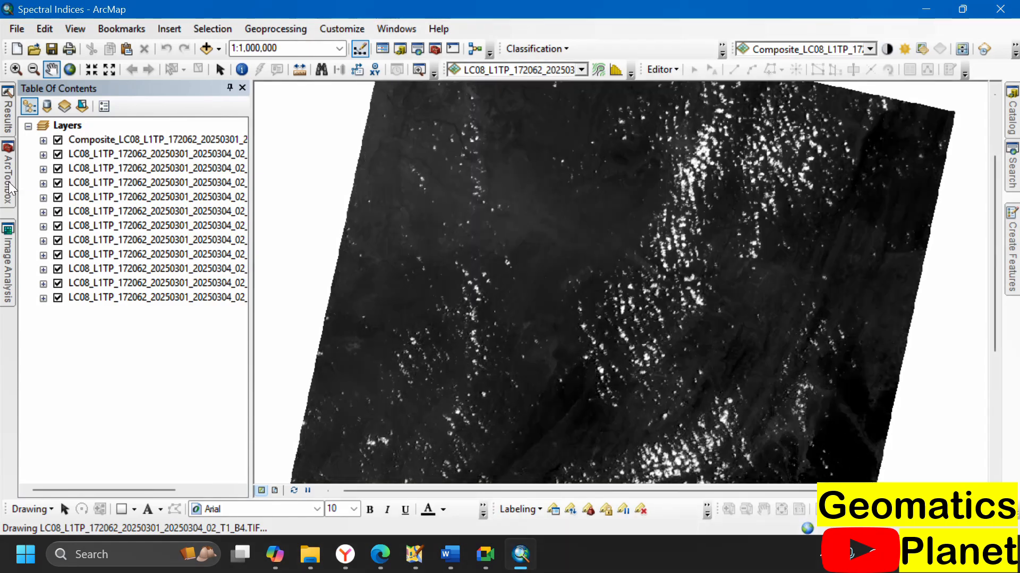
{"action": "scroll", "coordinate": [563, 335], "scroll_direction": "up", "scroll_amount": 2}
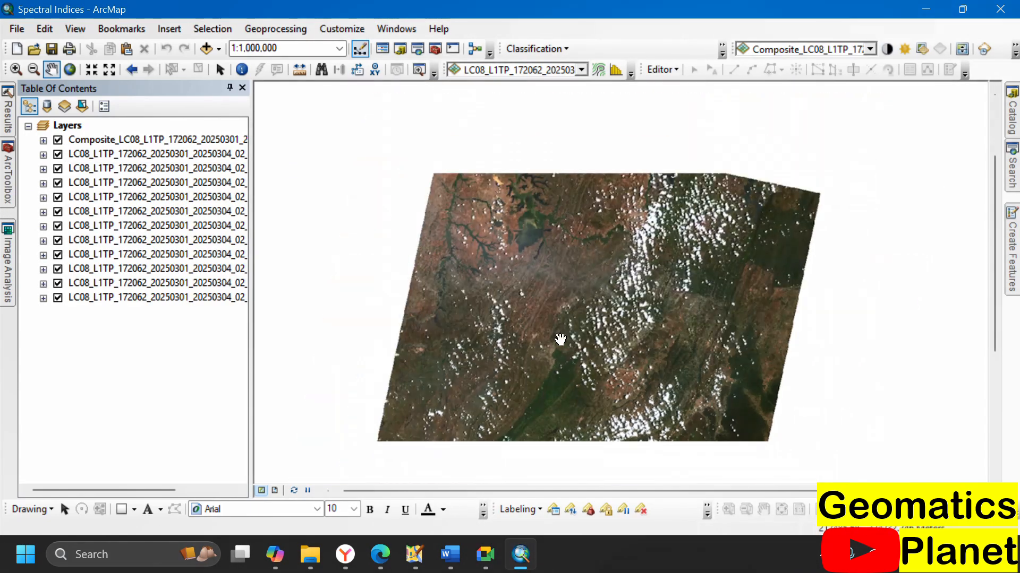
Step: Open the Raster Calculator from the Map Algebra toolset of the Spatial Analyst Tools
{"action": "scroll", "coordinate": [494, 126], "scroll_direction": "down", "scroll_amount": 2}
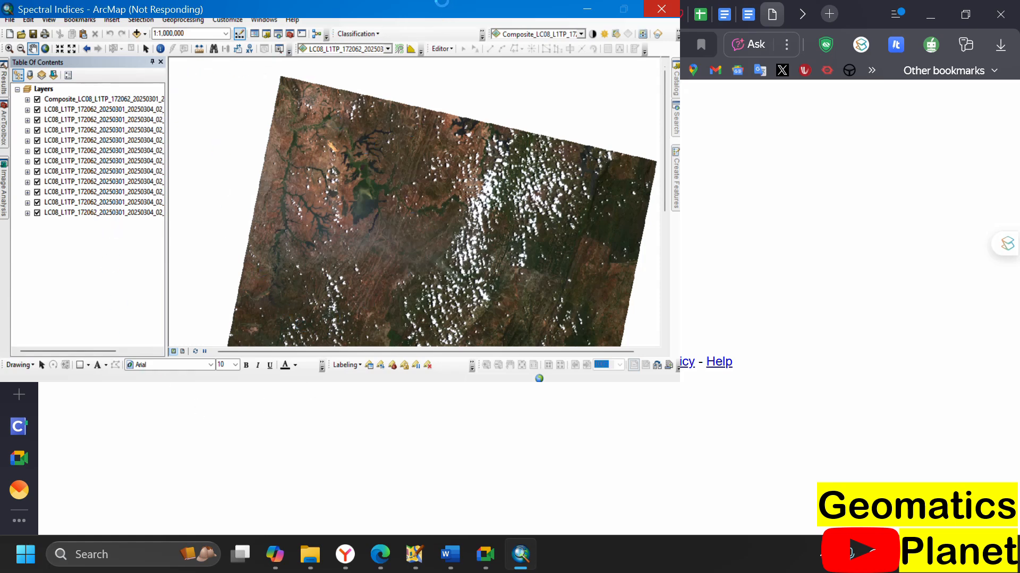
{"action": "left_click", "coordinate": [939, 1]}
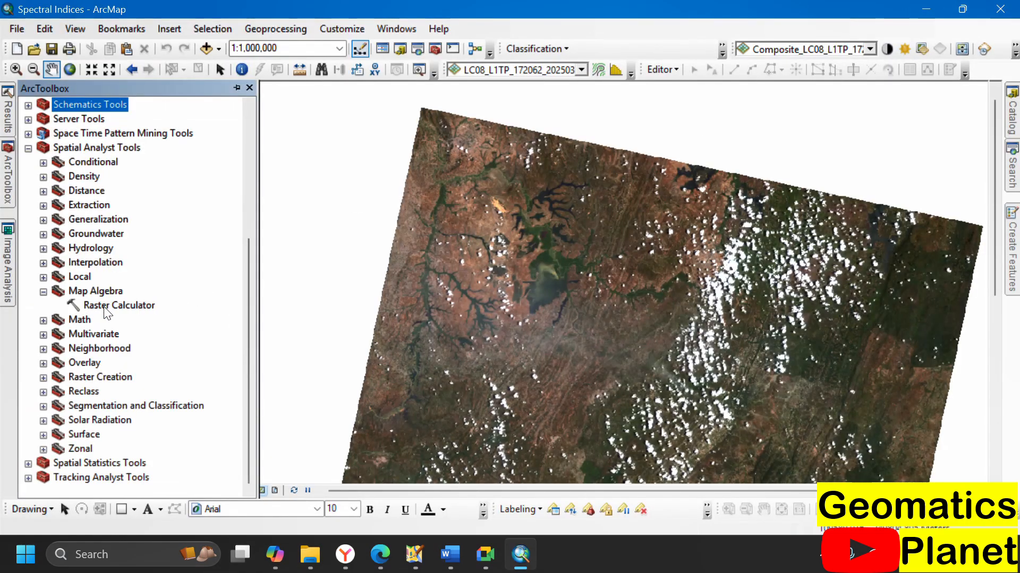
{"action": "scroll", "coordinate": [103, 313], "scroll_direction": "up", "scroll_amount": 5}
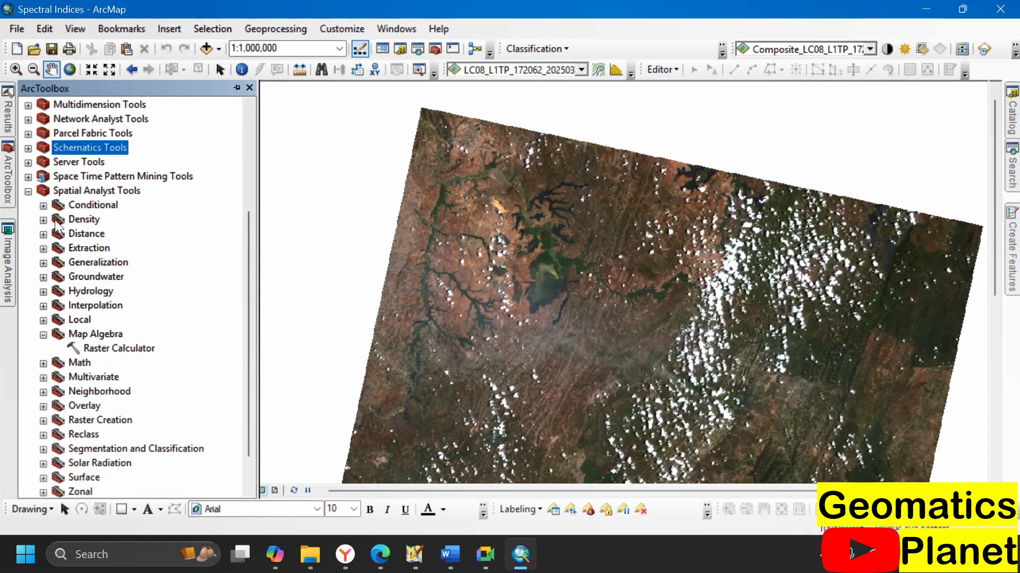
{"action": "scroll", "coordinate": [101, 354], "scroll_direction": "down", "scroll_amount": 4}
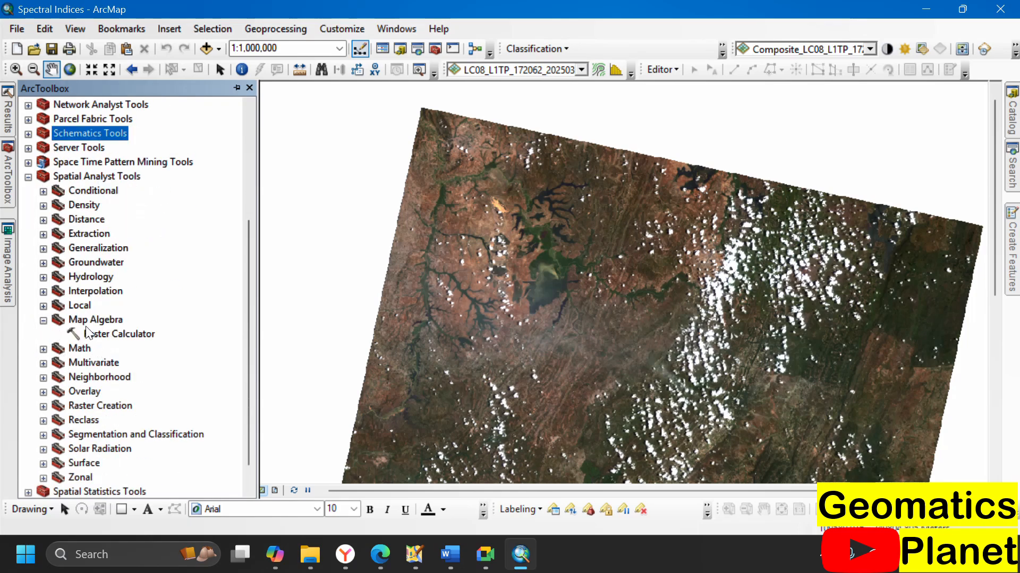
{"action": "double_click", "coordinate": [119, 333]}
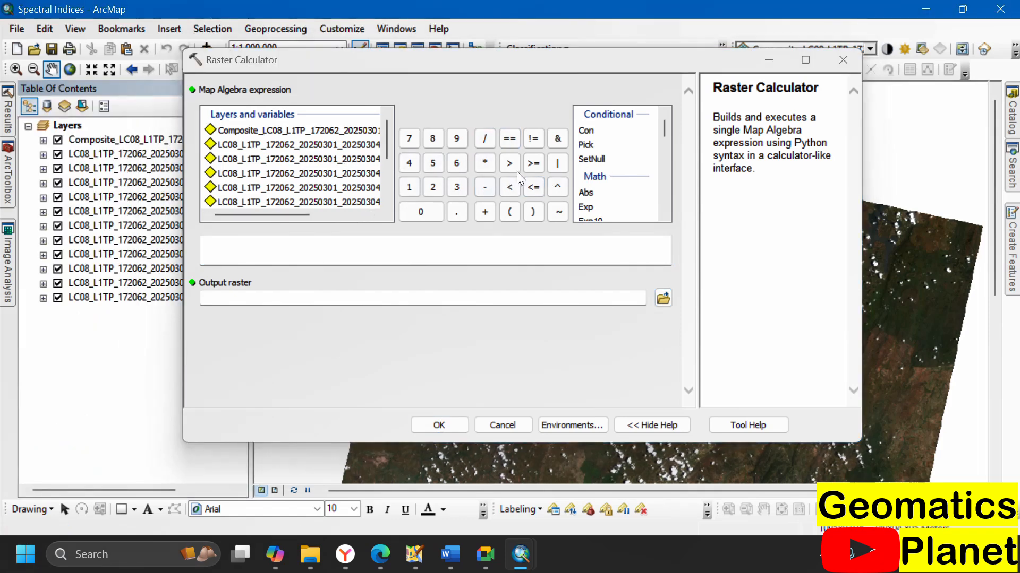
Step: Build the NDVI numerator as a Float function containing the Landsat 8 band B5 raster minus the band B4 raster
{"action": "scroll", "coordinate": [600, 197], "scroll_direction": "down", "scroll_amount": 2}
{"action": "double_click", "coordinate": [589, 169]}
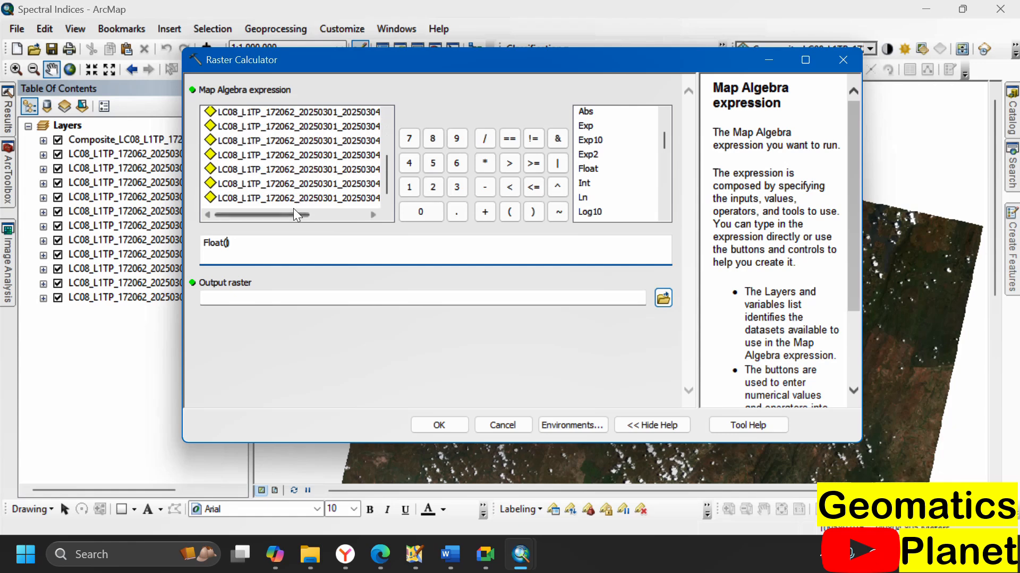
{"action": "left_click_drag", "start_coordinate": [293, 213], "coordinate": [354, 205]}
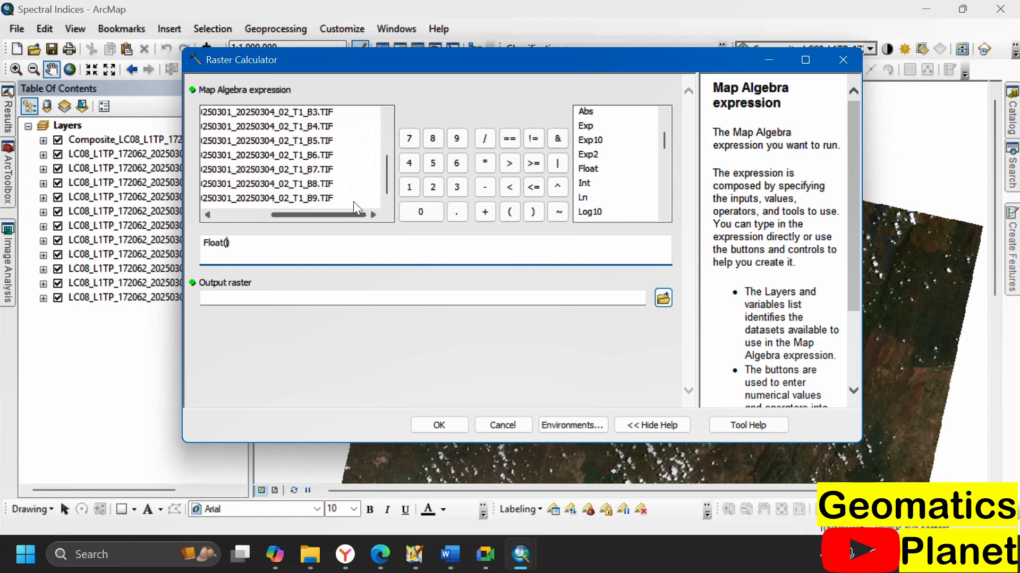
{"action": "double_click", "coordinate": [325, 140]}
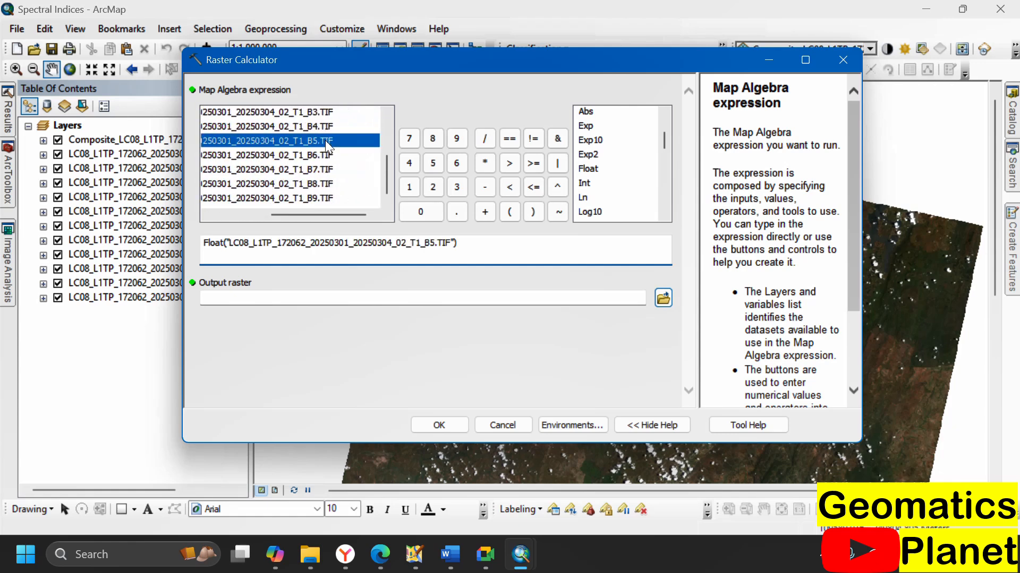
{"action": "left_click", "coordinate": [485, 188]}
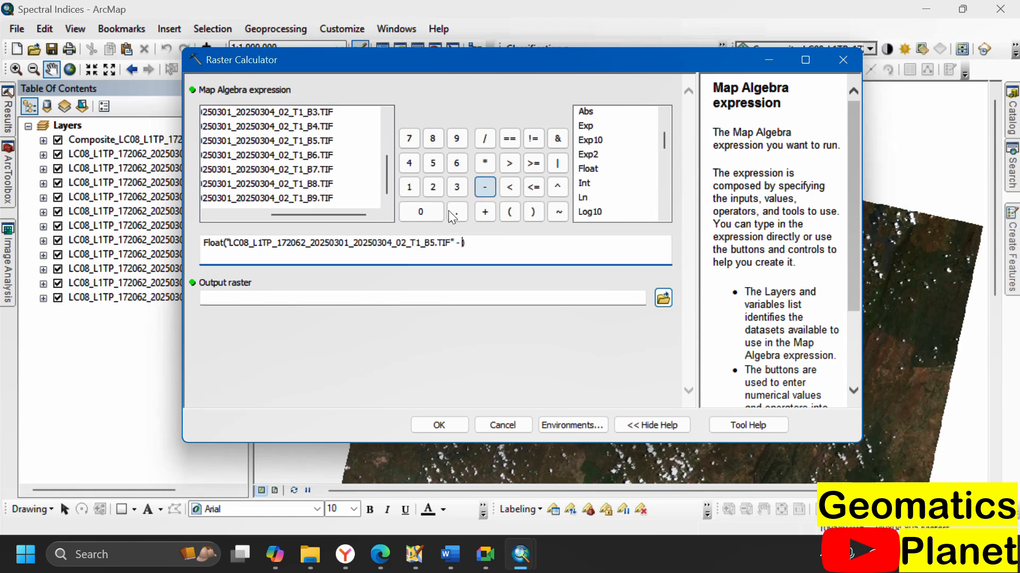
{"action": "double_click", "coordinate": [315, 128]}
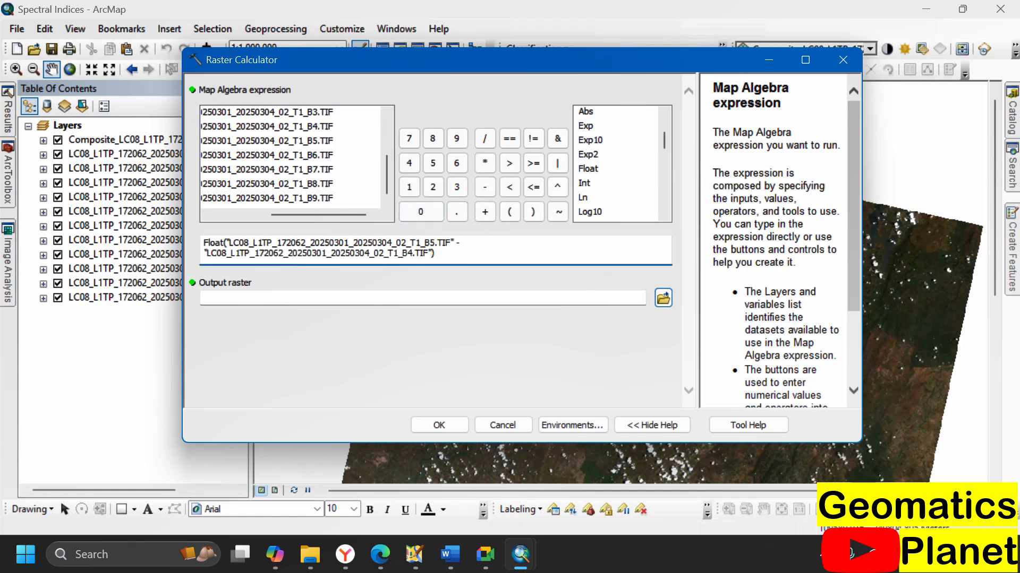
Step: Divide the expression by a Float function containing the band B5 raster plus the band B4 raster
{"action": "left_click", "coordinate": [484, 138]}
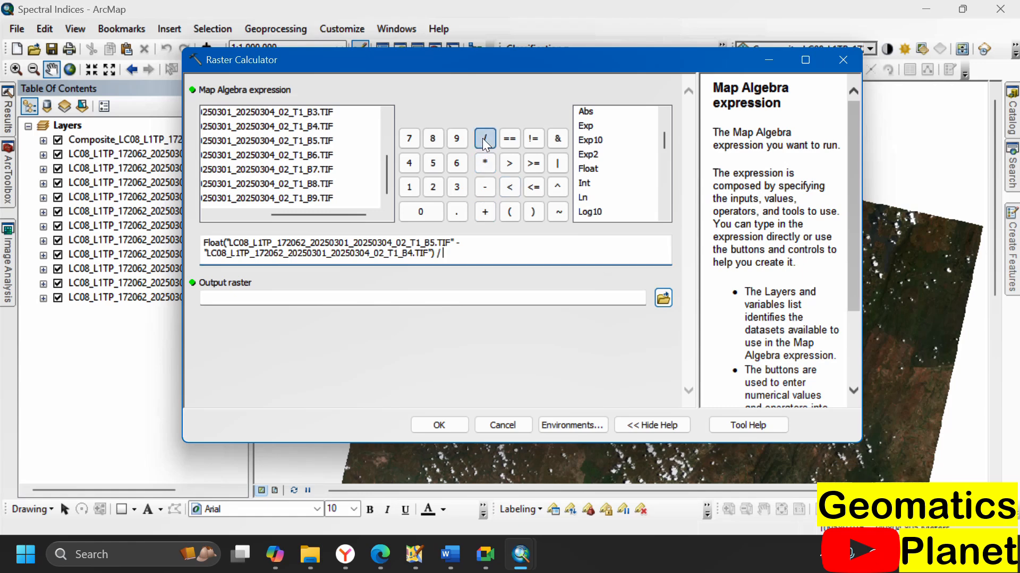
{"action": "left_click", "coordinate": [588, 169]}
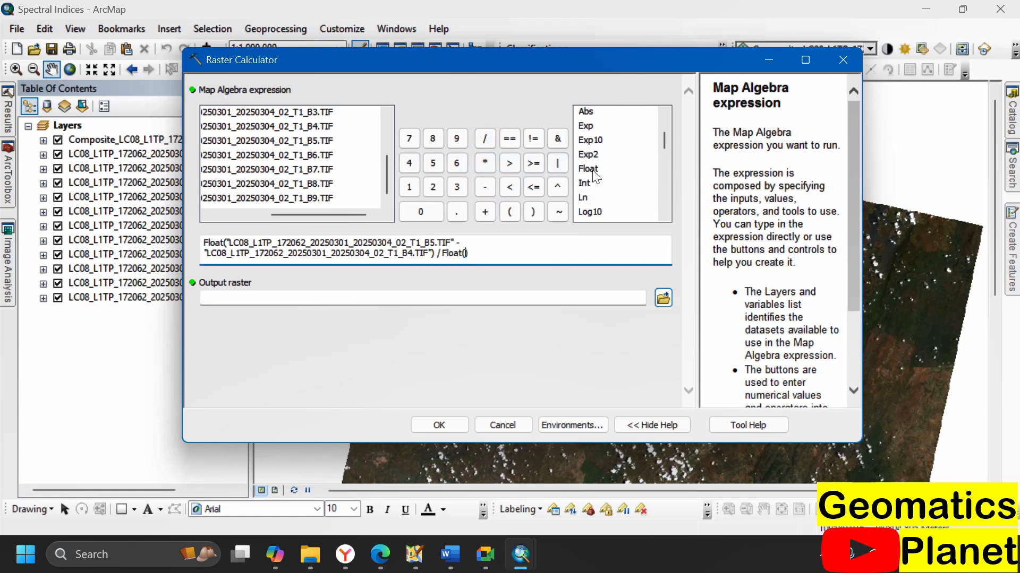
{"action": "double_click", "coordinate": [304, 141]}
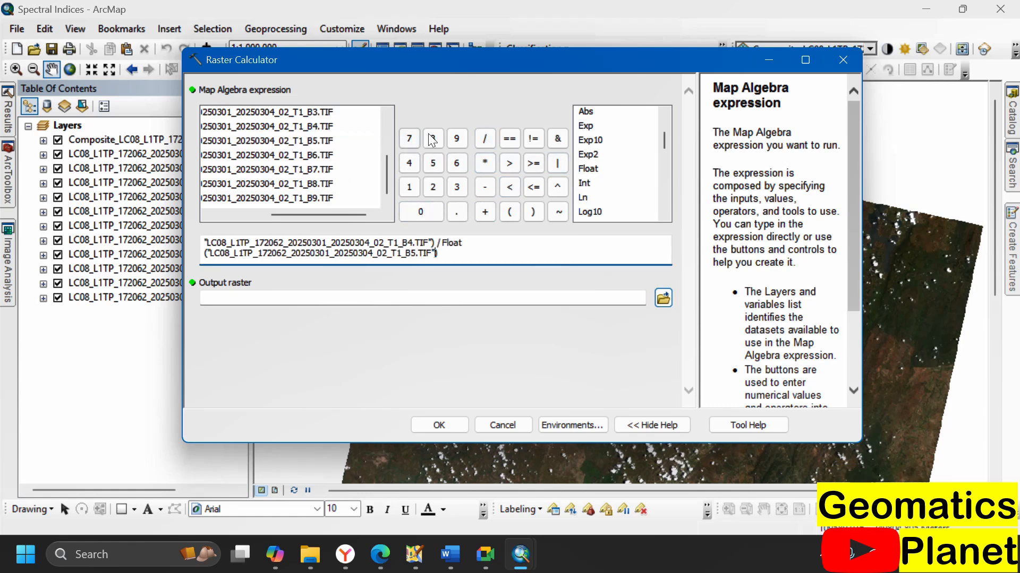
{"action": "left_click", "coordinate": [485, 213]}
{"action": "double_click", "coordinate": [291, 128]}
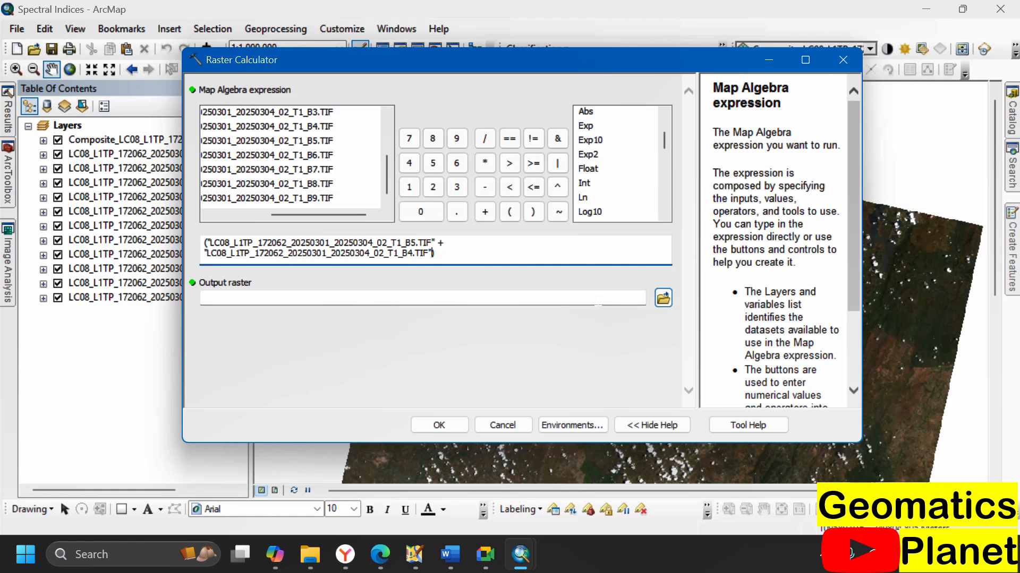
Step: Accept the default output raster in the default geodatabase, run the NDVI calculation and activate the Select Elements tool
{"action": "left_click", "coordinate": [597, 300]}
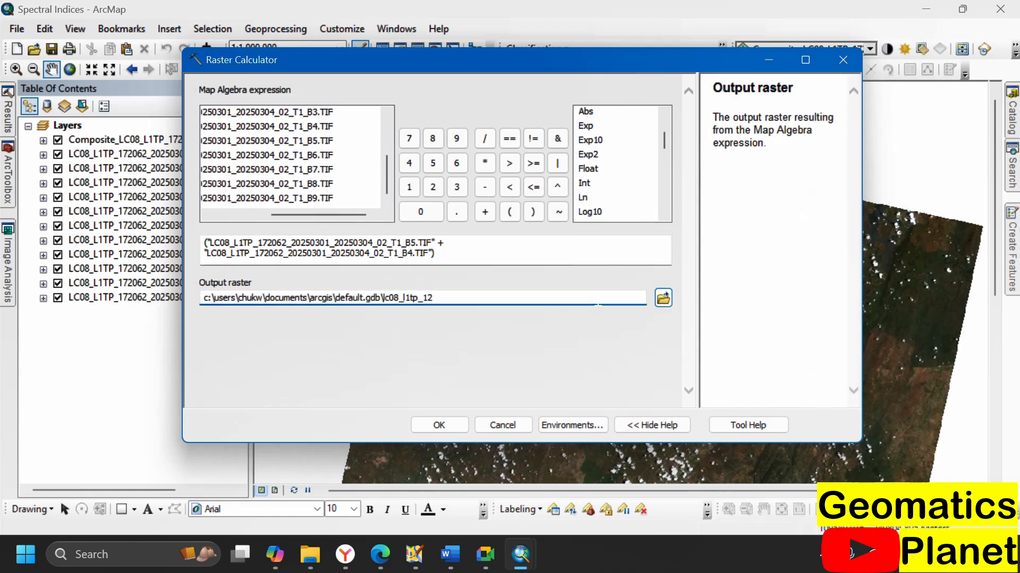
{"action": "left_click", "coordinate": [439, 425]}
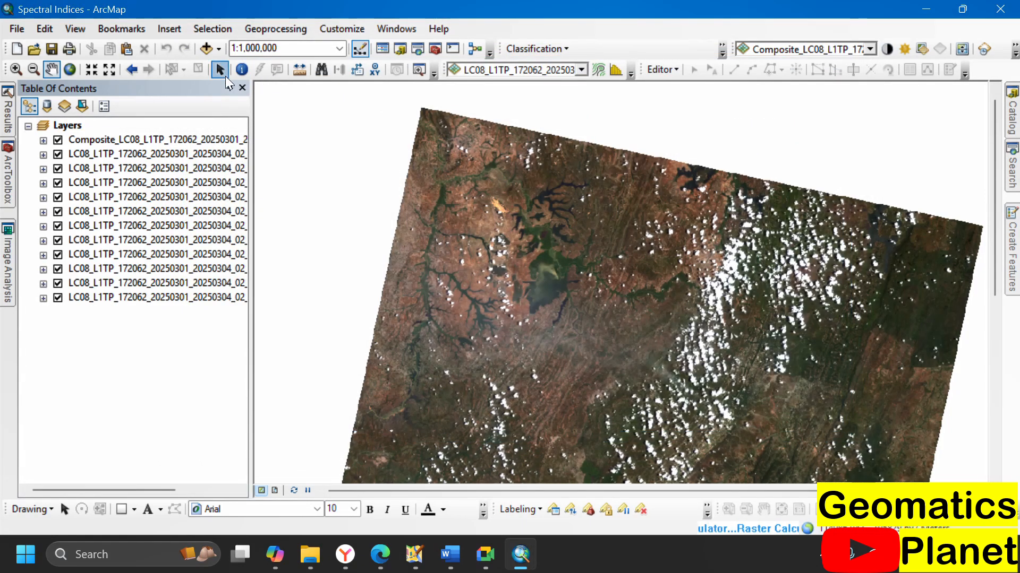
{"action": "left_click", "coordinate": [219, 70]}
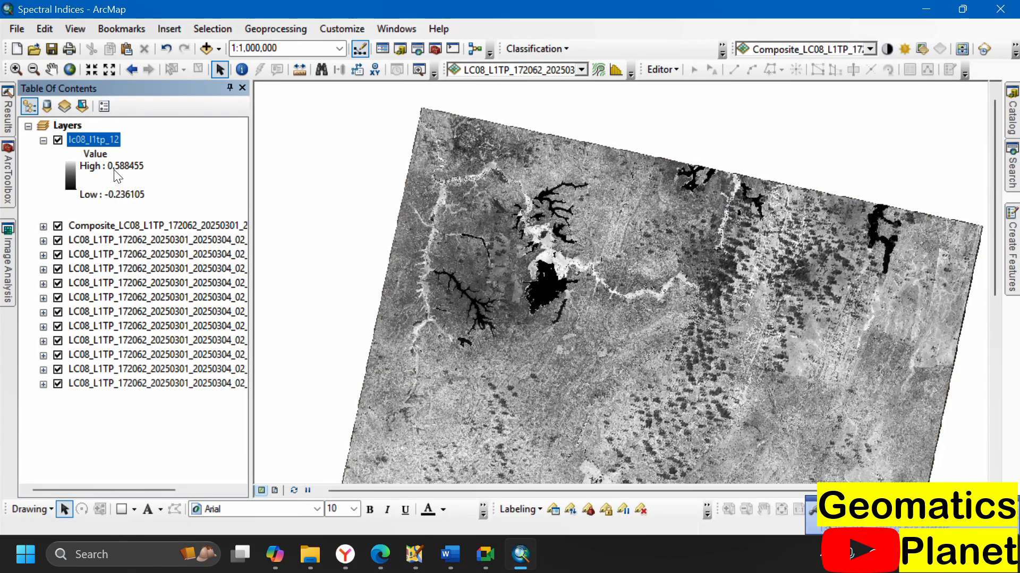
Step: Switch to the Edge browser and search the web for "NDVI value explanation" in the blank tab
{"action": "left_click", "coordinate": [380, 554]}
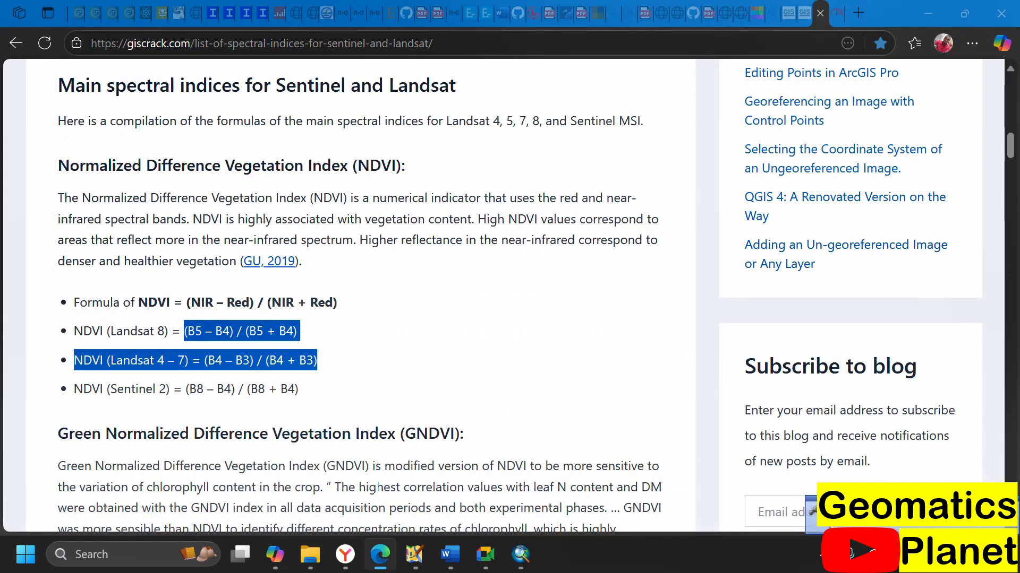
{"action": "left_click", "coordinate": [852, 15]}
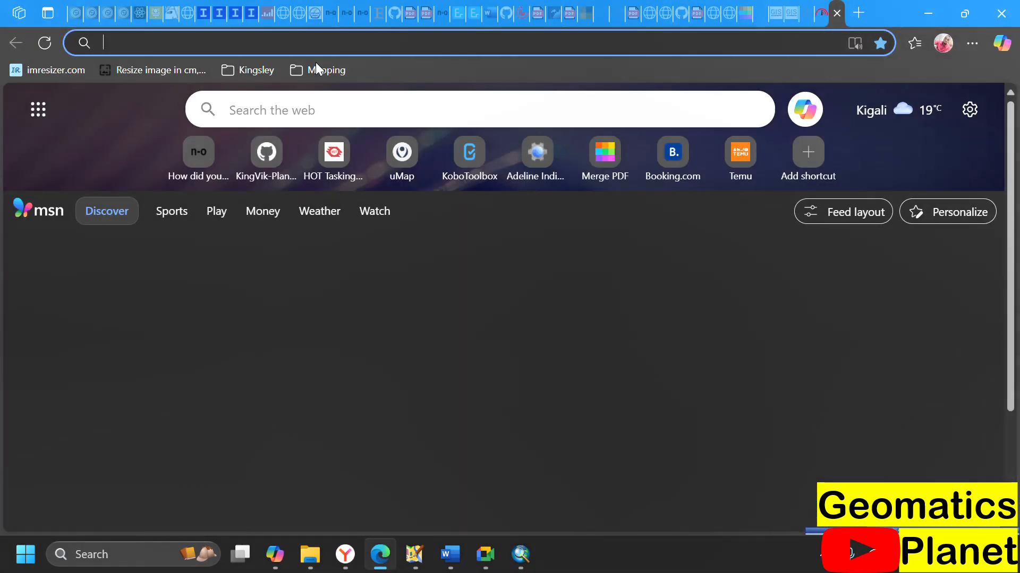
{"action": "type", "text": "DVI Exp"}
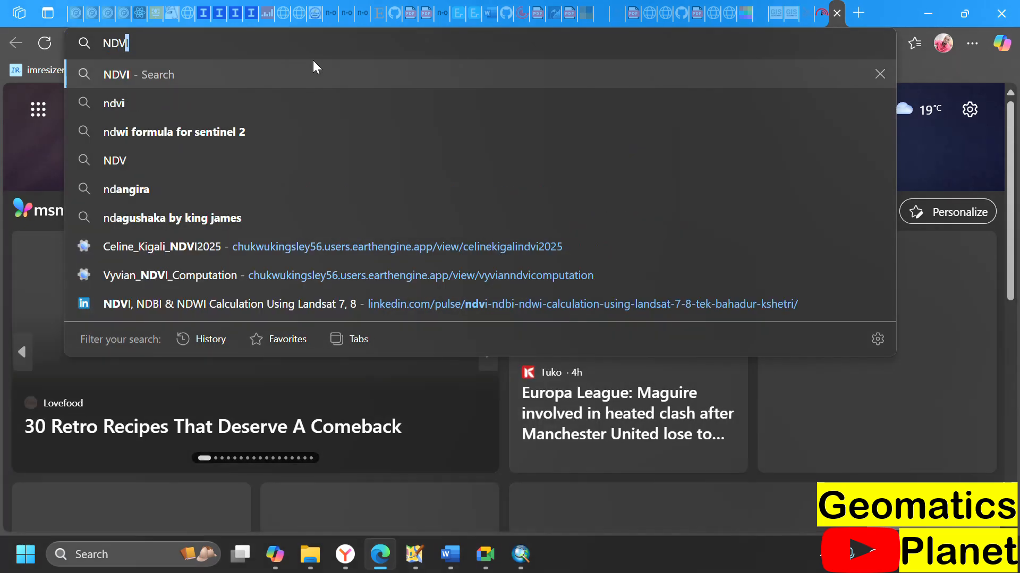
{"action": "type", "text": "lan"}
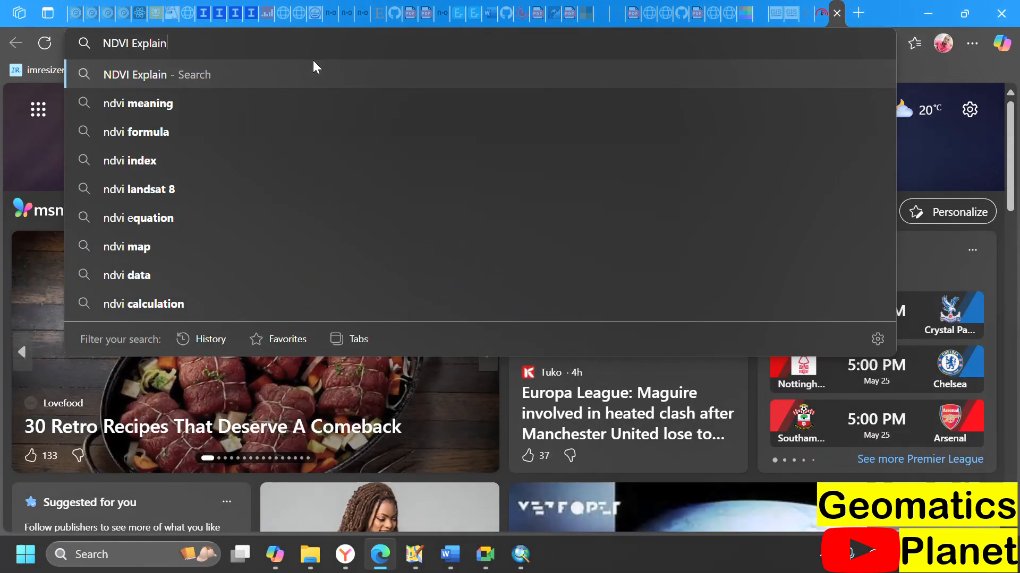
{"action": "key", "text": "BackSpace"}
{"action": "key", "text": "BackSpace"}
{"action": "key", "text": "BackSpace"}
{"action": "key", "text": "BackSpace"}
{"action": "key", "text": "BackSpace"}
{"action": "key", "text": "BackSpace"}
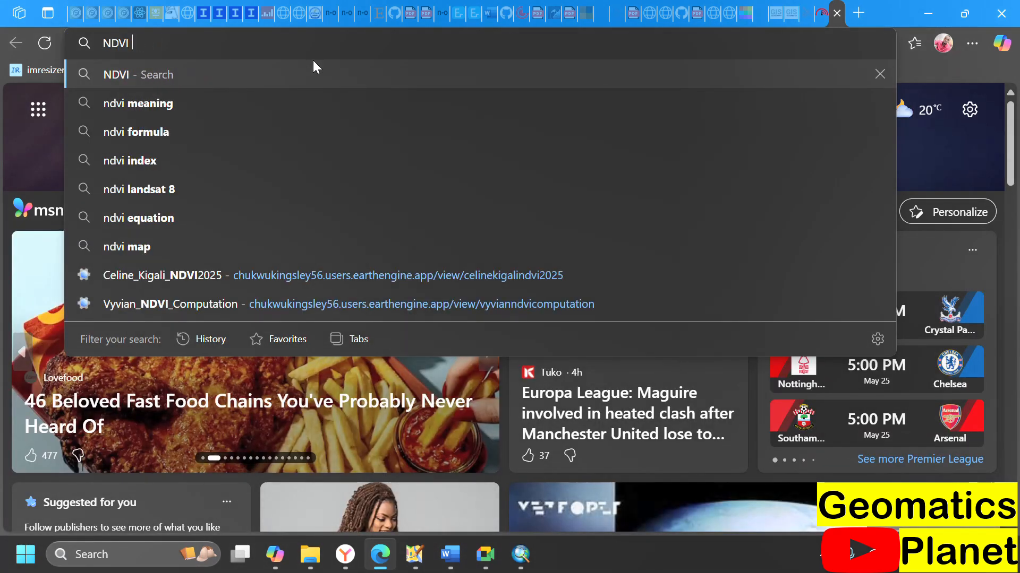
{"action": "type", "text": "value explanation"}
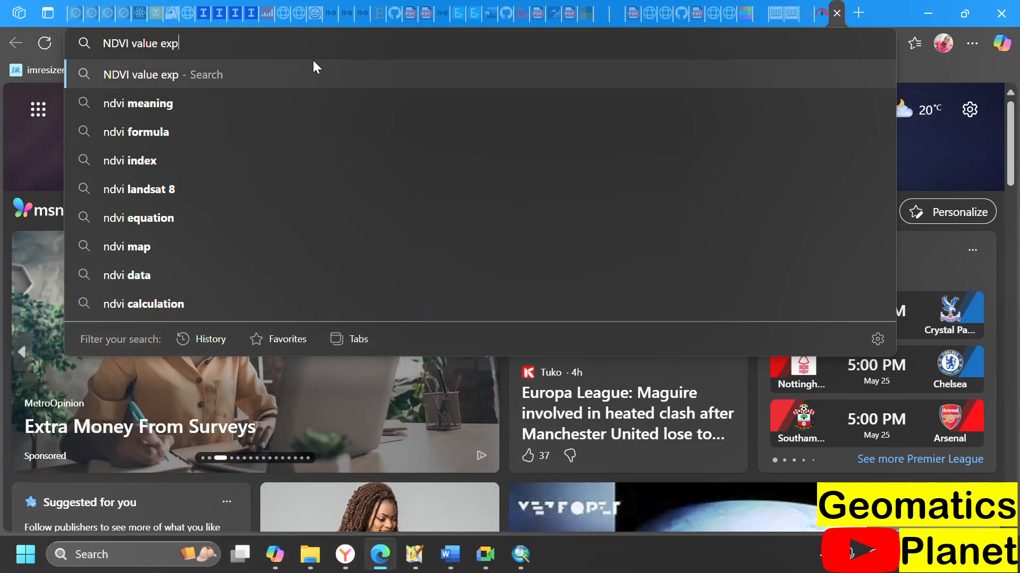
{"action": "key", "text": "Return"}
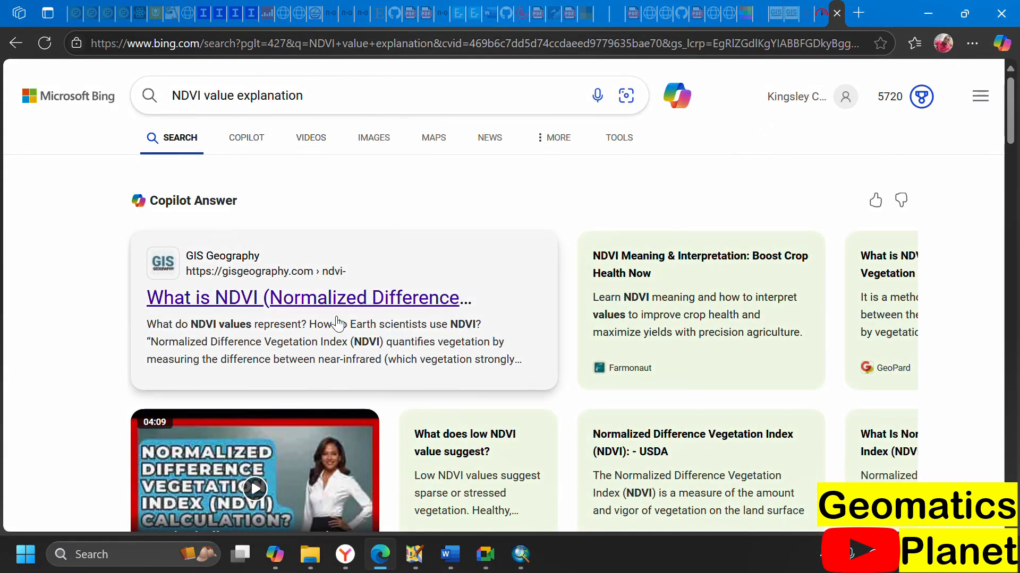
Step: Read the search results for the NDVI value range and what negative, near-zero and high values represent
{"action": "scroll", "coordinate": [400, 234], "scroll_direction": "down", "scroll_amount": 10}
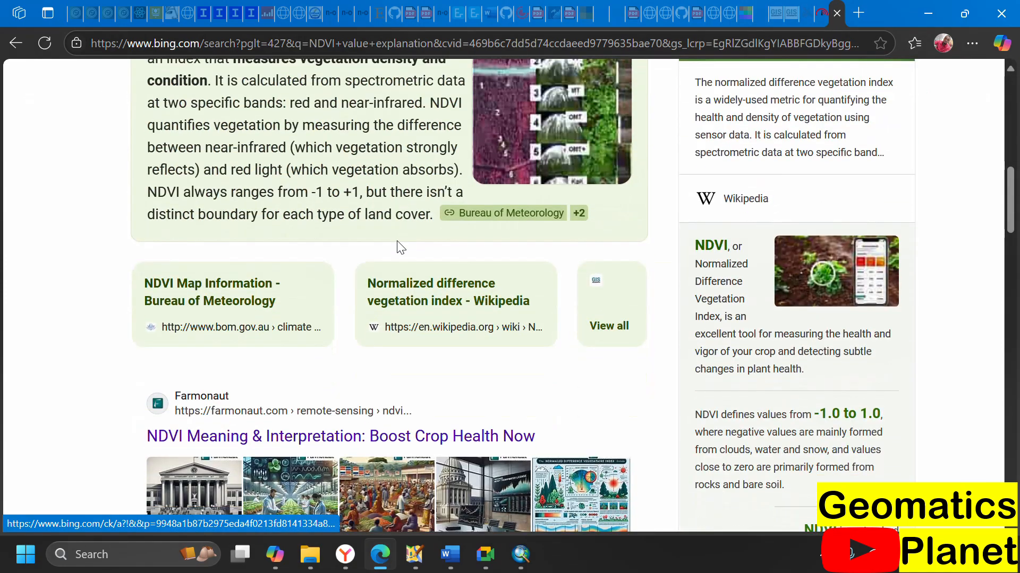
{"action": "scroll", "coordinate": [345, 196], "scroll_direction": "up", "scroll_amount": 1}
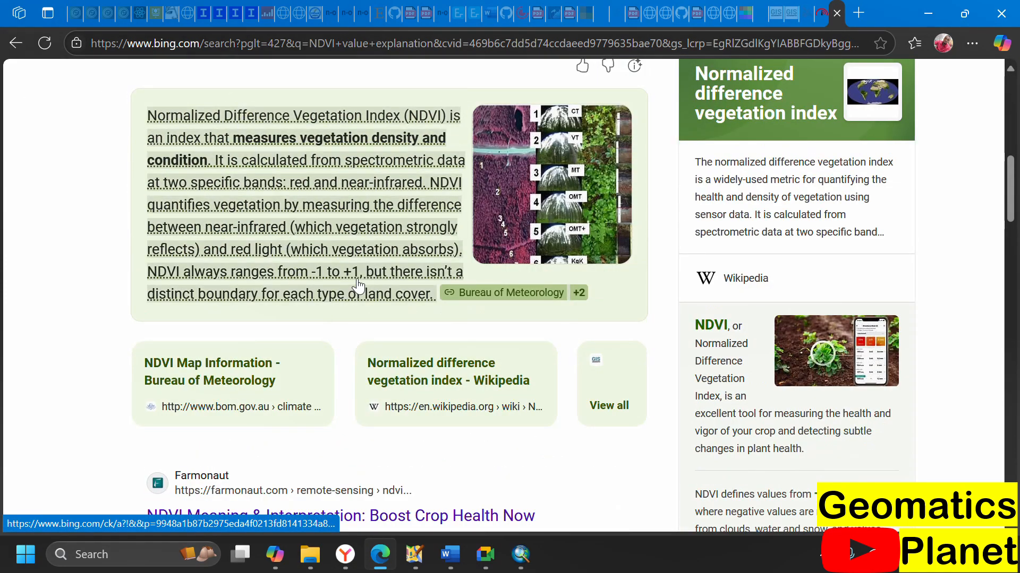
{"action": "scroll", "coordinate": [358, 286], "scroll_direction": "down", "scroll_amount": 3}
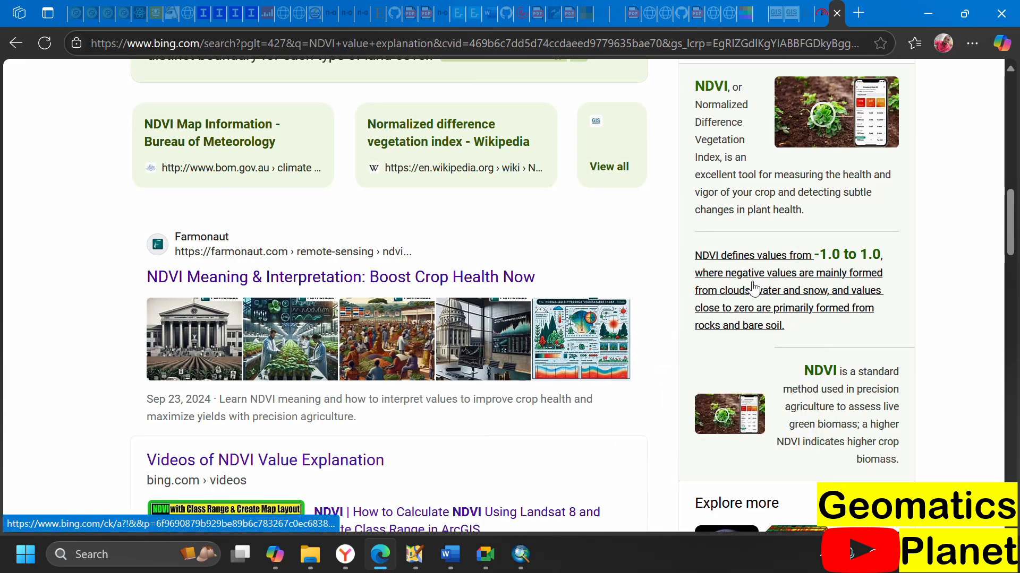
{"action": "mouse_move", "coordinate": [853, 291]}
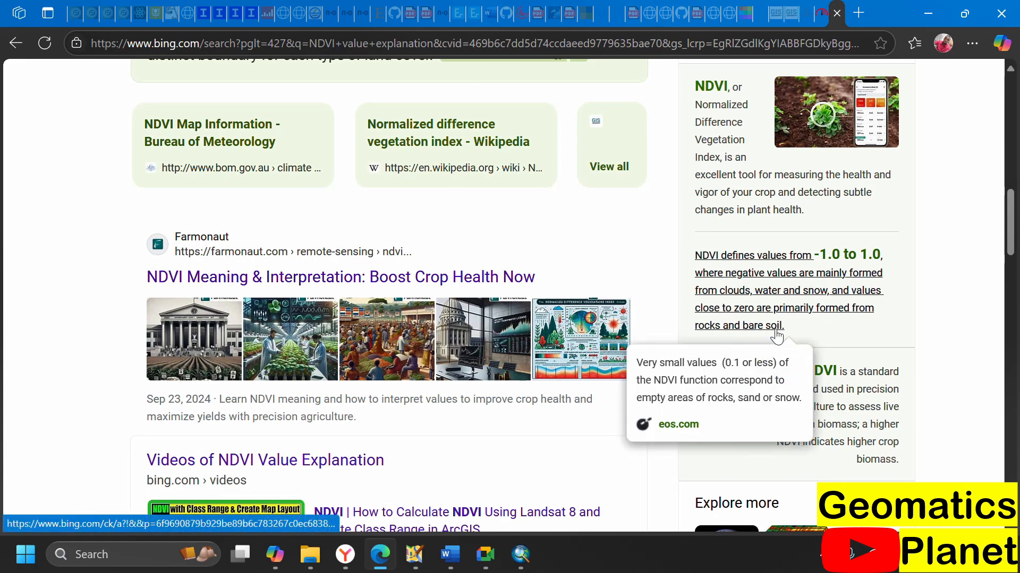
{"action": "scroll", "coordinate": [834, 319], "scroll_direction": "down", "scroll_amount": 3}
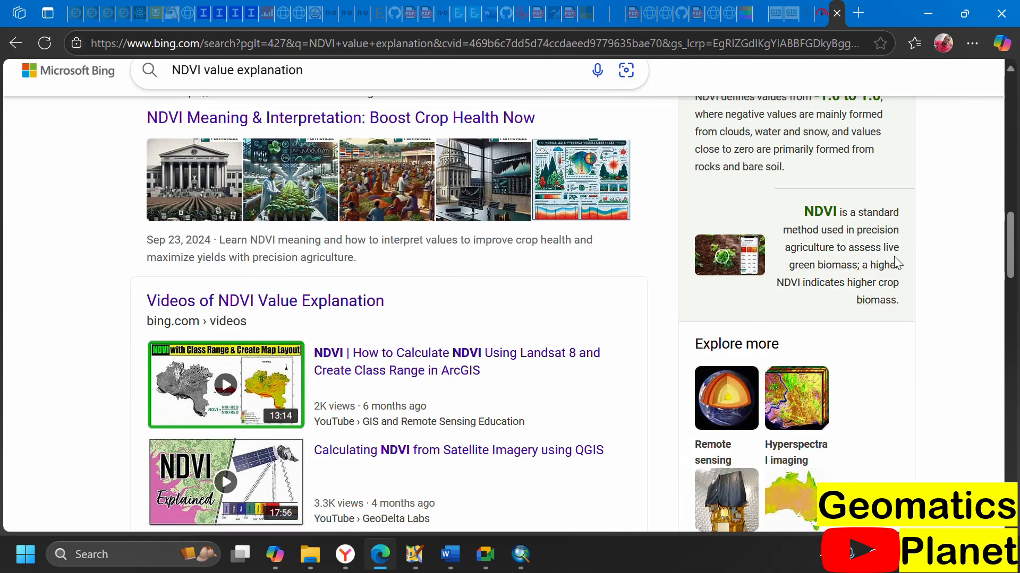
{"action": "scroll", "coordinate": [895, 259], "scroll_direction": "up", "scroll_amount": 7}
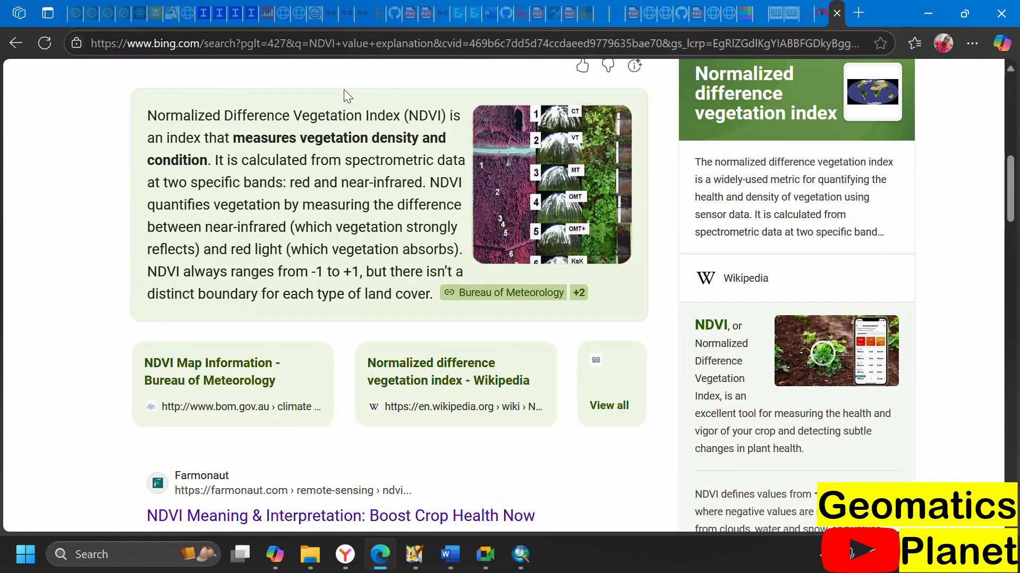
{"action": "scroll", "coordinate": [345, 94], "scroll_direction": "up", "scroll_amount": 7}
{"action": "scroll", "coordinate": [274, 132], "scroll_direction": "up", "scroll_amount": 3}
Step: Replace the web search query with "The use of NDVI" and run the search
{"action": "left_click_drag", "start_coordinate": [303, 95], "coordinate": [159, 96]}
{"action": "type", "text": "The "}
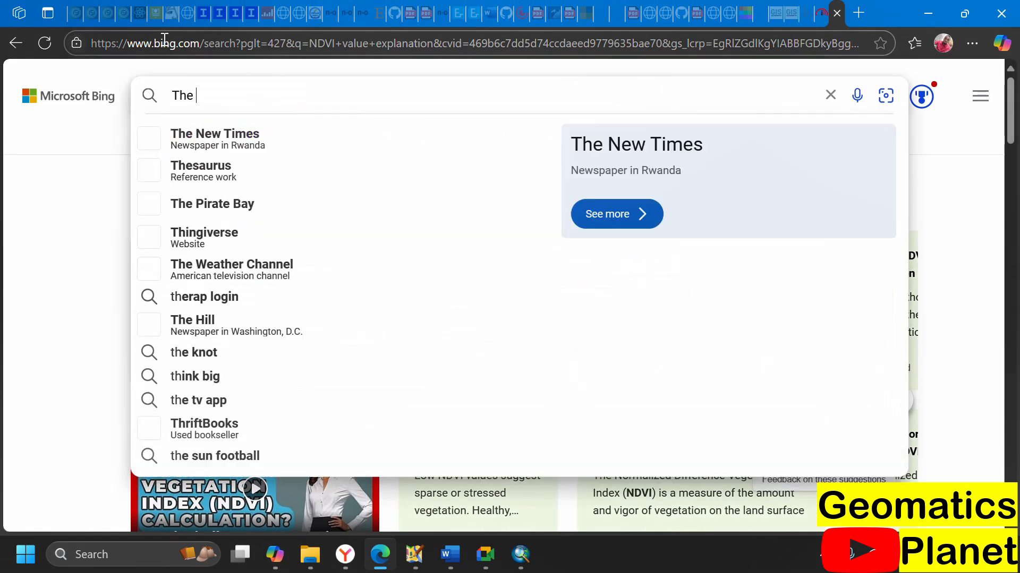
{"action": "type", "text": "use of d"}
{"action": "key", "text": "BackSpace"}
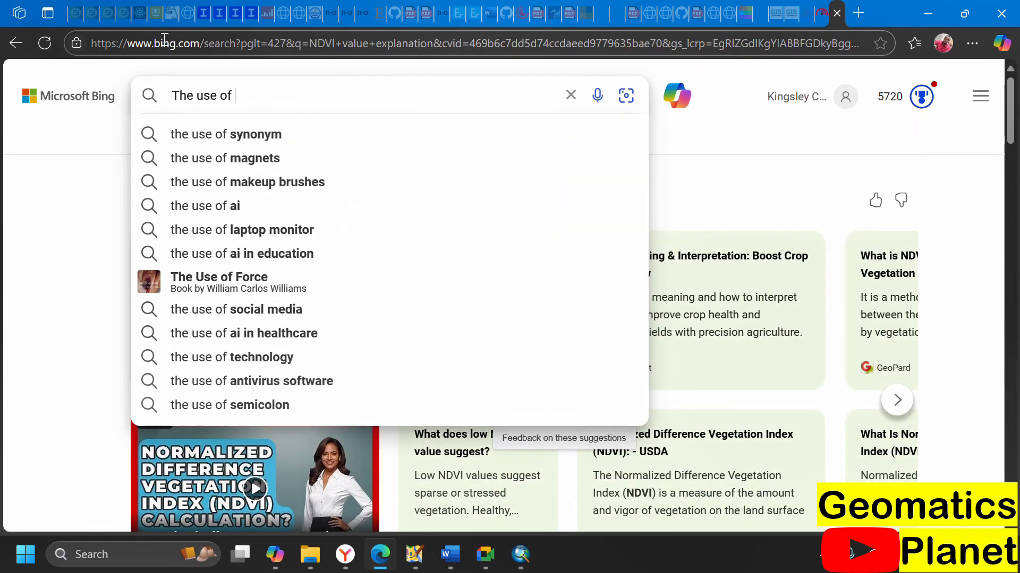
{"action": "type", "text": "NDVI"}
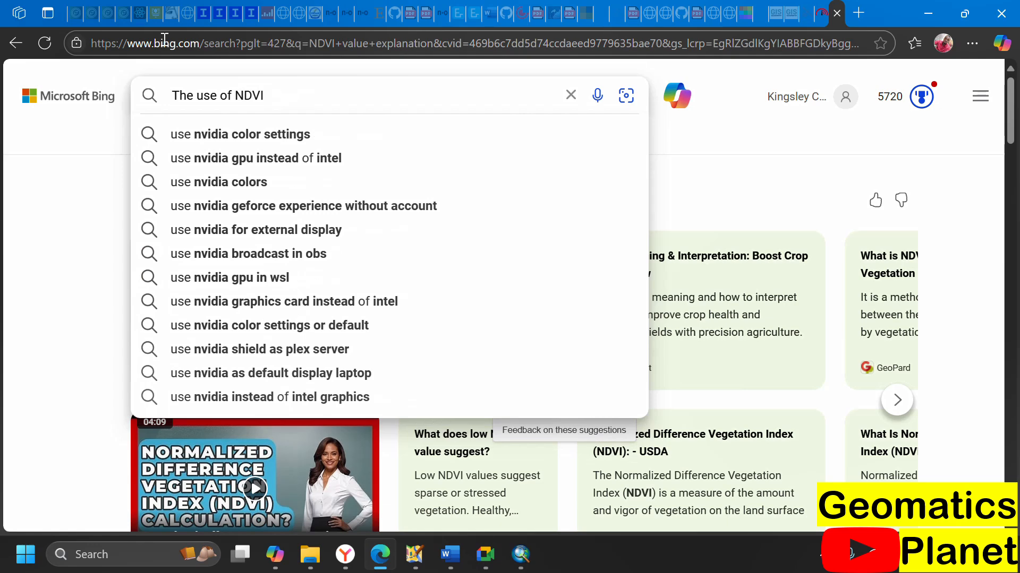
{"action": "key", "text": "Return"}
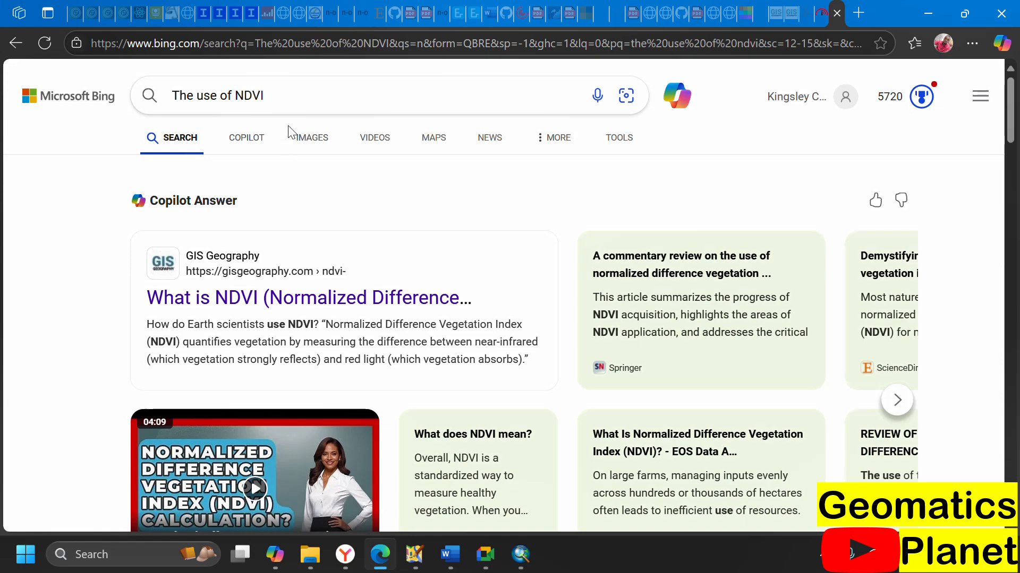
{"action": "left_click", "coordinate": [297, 96]}
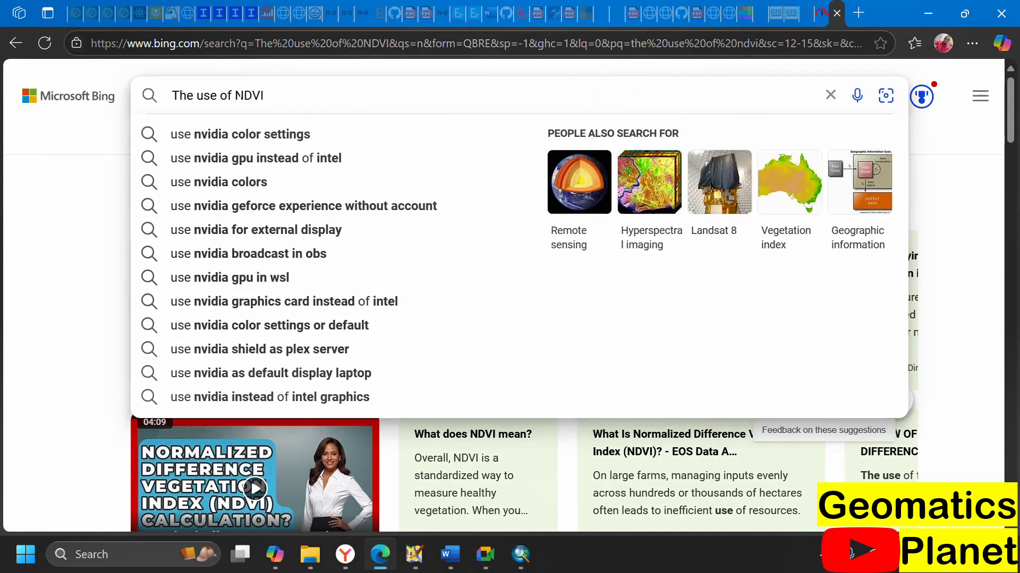
Step: Run the search for "The use of NDVI" and examine its results for descriptions of how NDVI is used
{"action": "key", "text": "Return"}
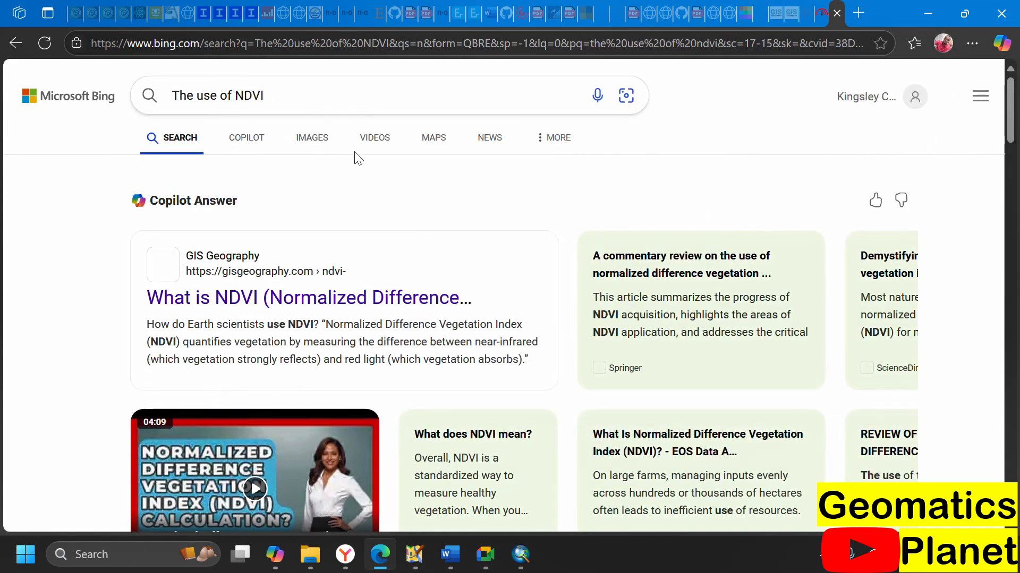
{"action": "scroll", "coordinate": [359, 169], "scroll_direction": "down", "scroll_amount": 10}
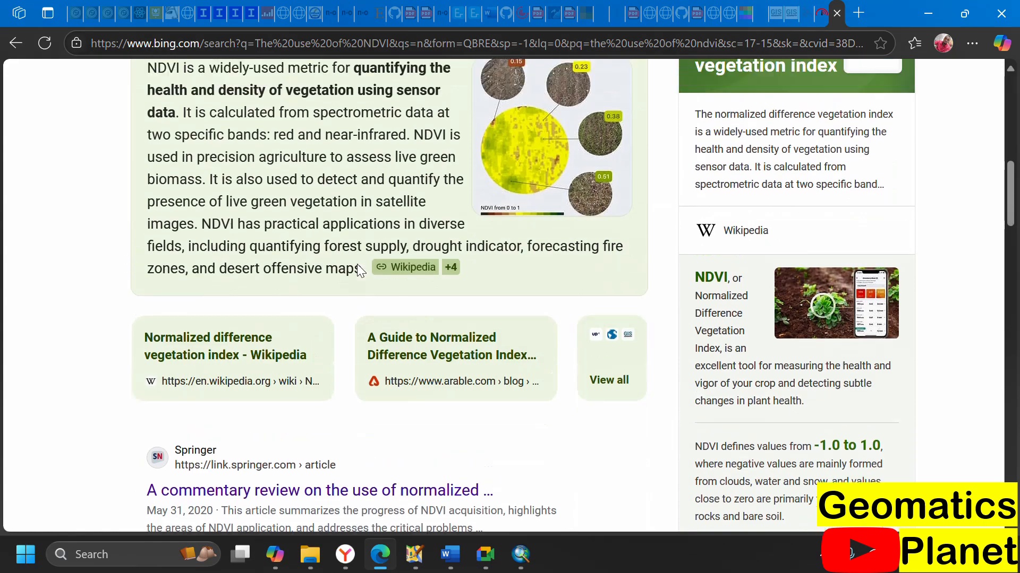
{"action": "scroll", "coordinate": [357, 264], "scroll_direction": "up", "scroll_amount": 2}
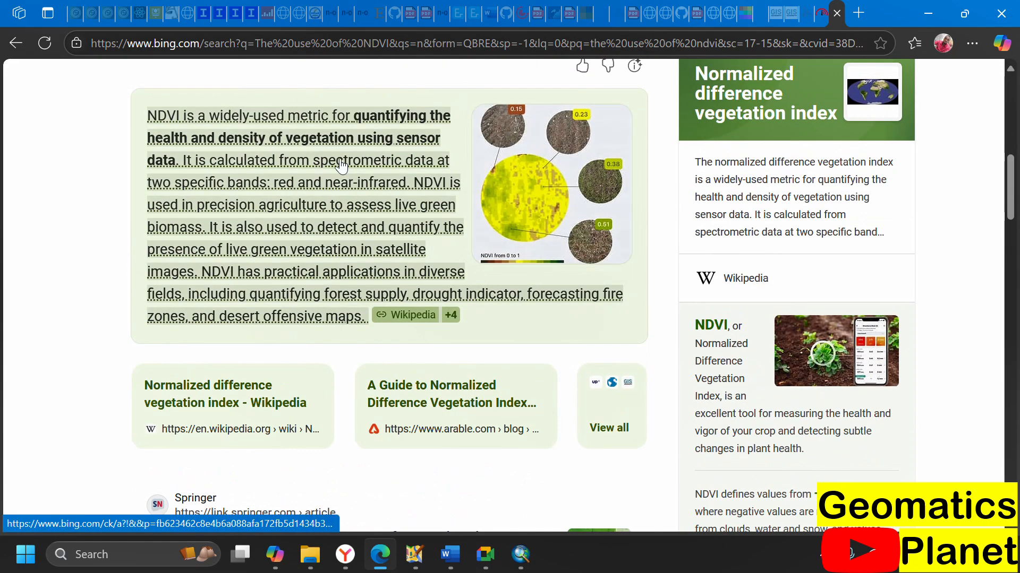
{"action": "scroll", "coordinate": [359, 294], "scroll_direction": "down", "scroll_amount": 1}
{"action": "scroll", "coordinate": [371, 302], "scroll_direction": "down", "scroll_amount": 10}
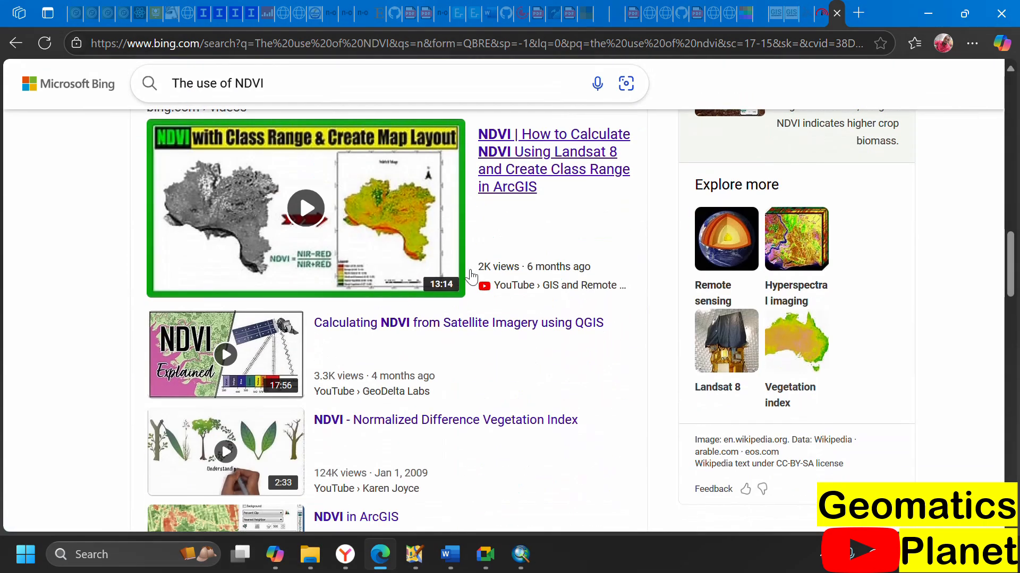
{"action": "scroll", "coordinate": [483, 272], "scroll_direction": "up", "scroll_amount": 7}
{"action": "scroll", "coordinate": [464, 285], "scroll_direction": "up", "scroll_amount": 10}
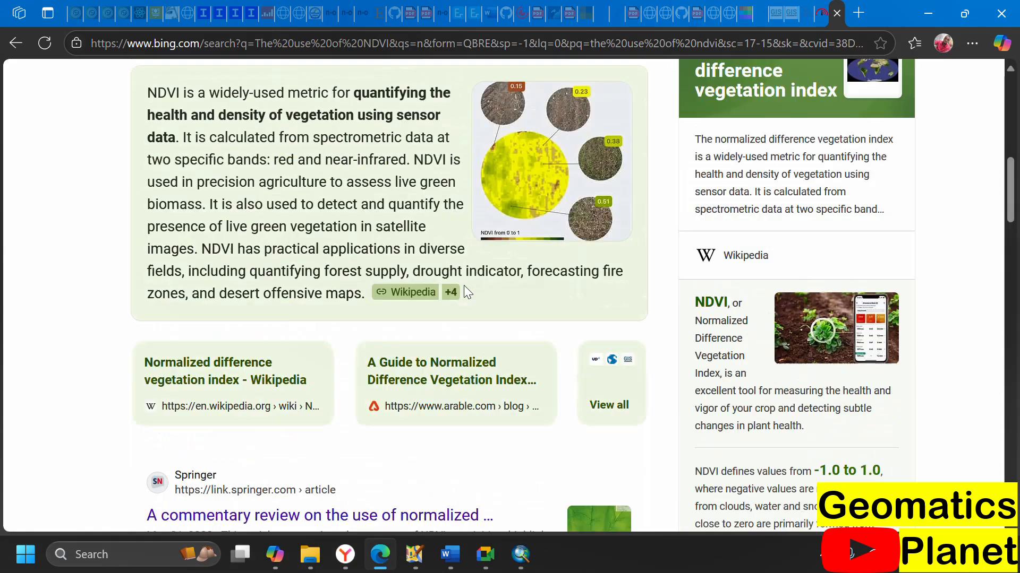
Step: Search the web for "The application of NDVI" in the current tab
{"action": "left_click_drag", "start_coordinate": [367, 101], "coordinate": [107, 118]}
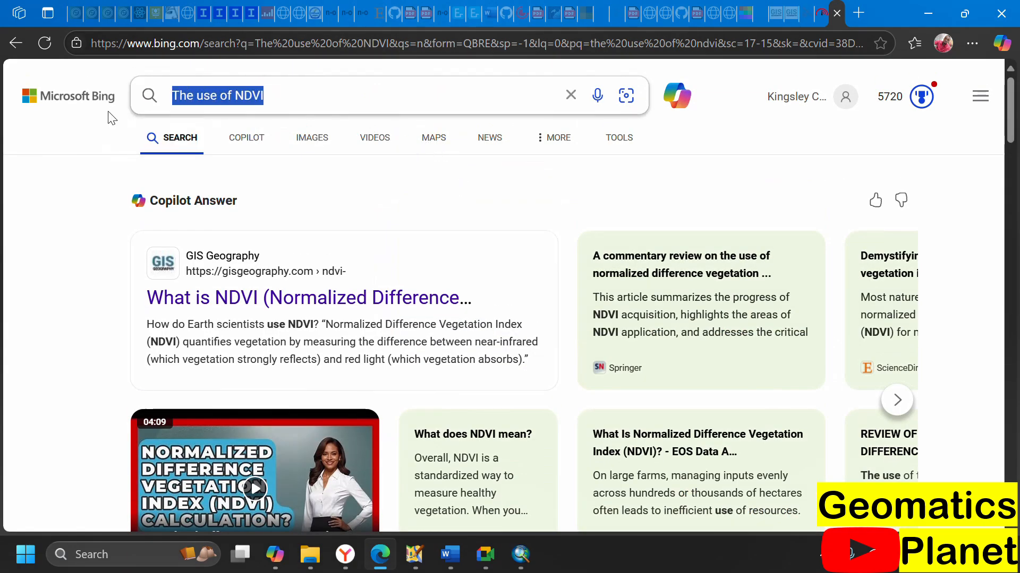
{"action": "left_click", "coordinate": [429, 47]}
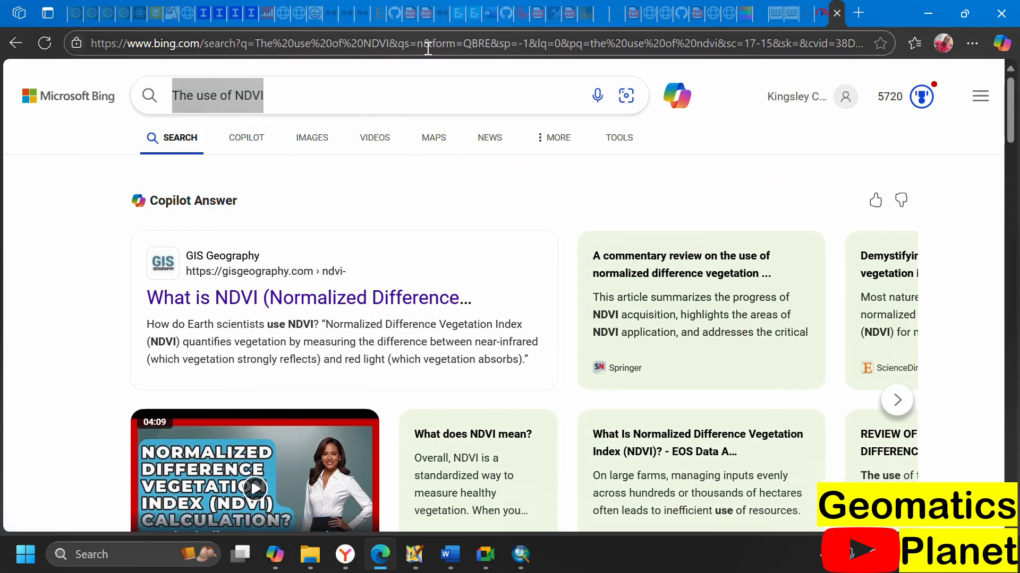
{"action": "type", "text": "The "}
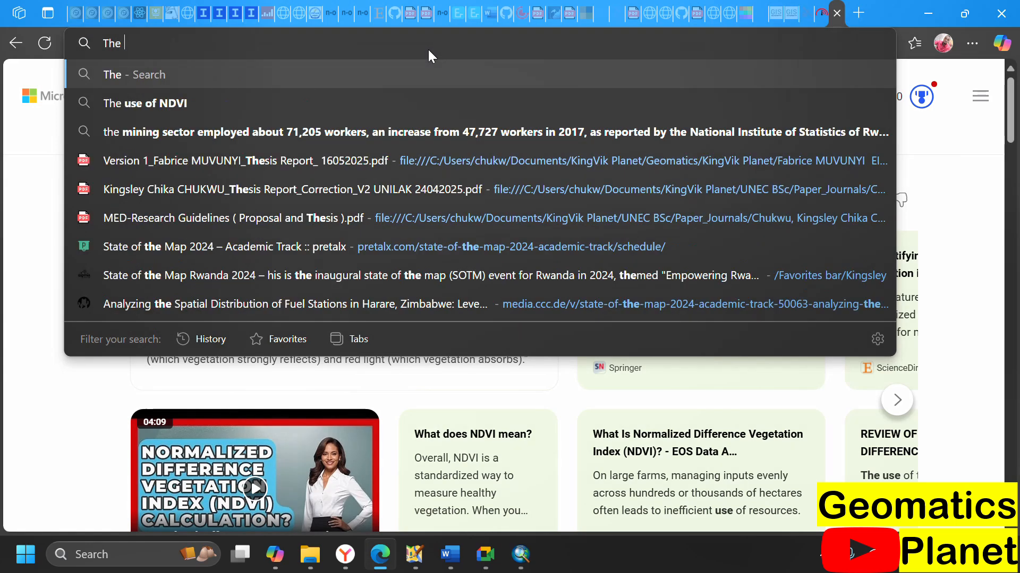
{"action": "type", "text": "application of "}
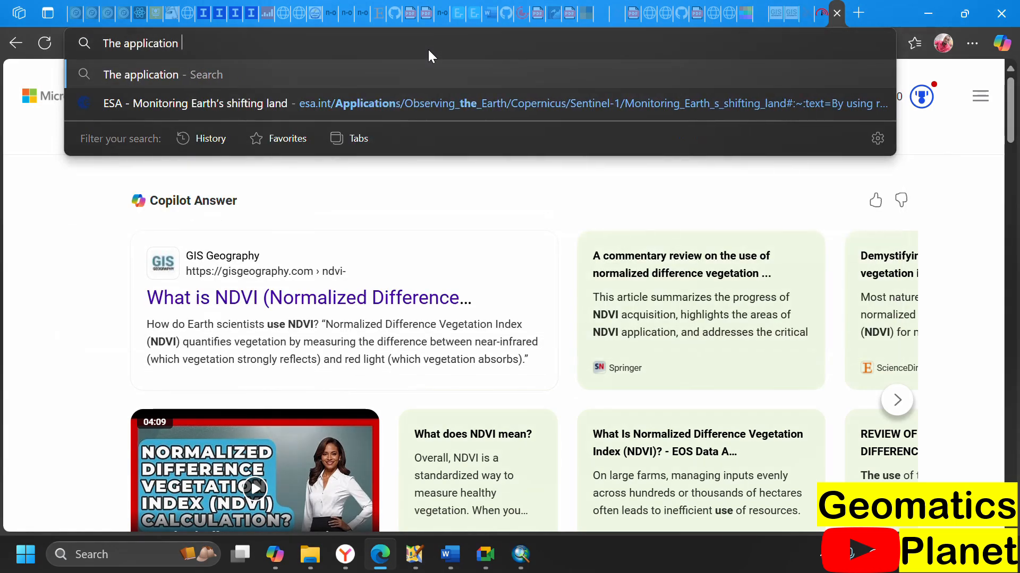
{"action": "type", "text": "NDVI"}
{"action": "key", "text": "Return"}
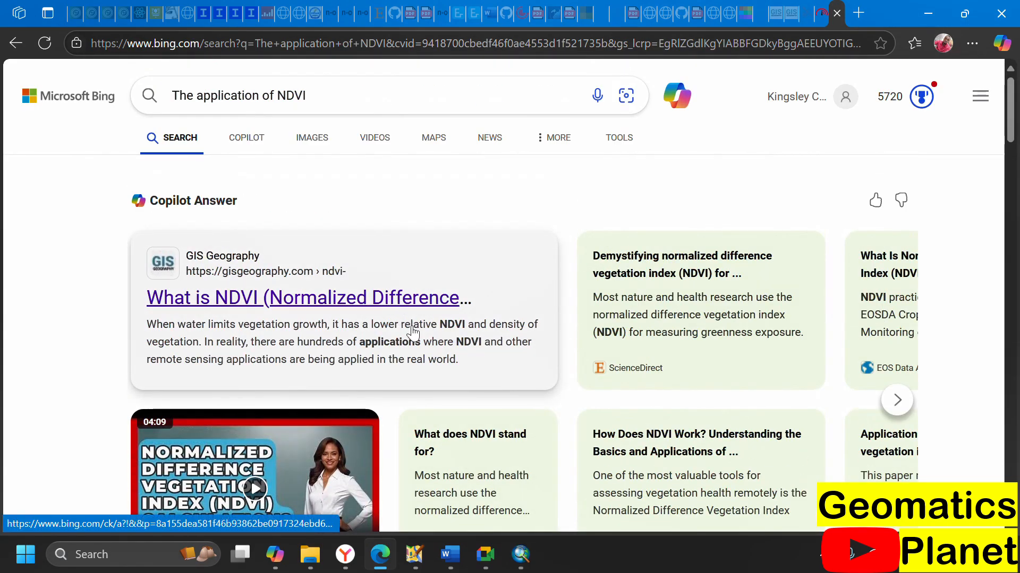
Step: Read the listed NDVI applications and open the answer's NDVI field comparison image in the image results
{"action": "scroll", "coordinate": [489, 271], "scroll_direction": "down", "scroll_amount": 10}
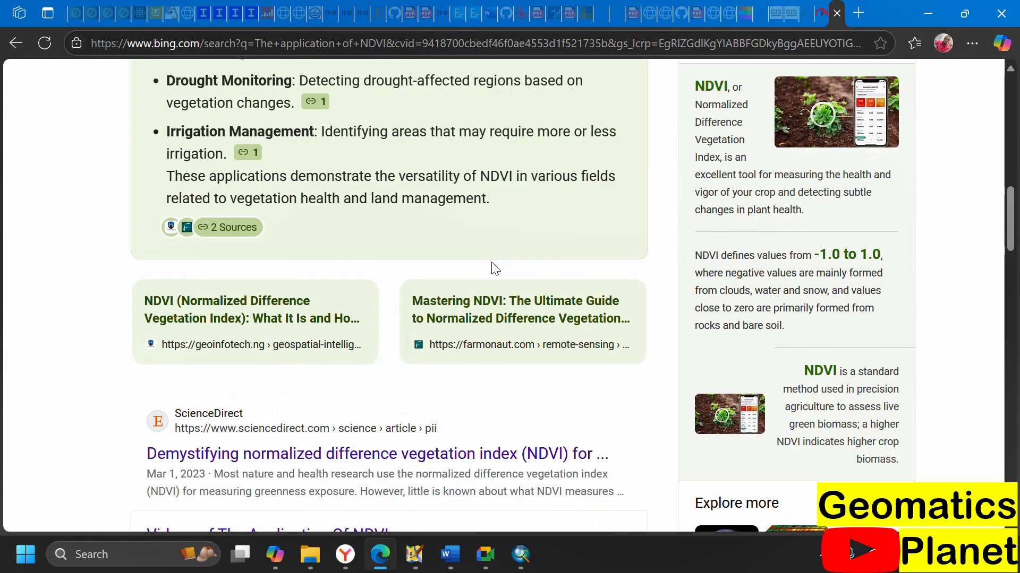
{"action": "scroll", "coordinate": [489, 264], "scroll_direction": "up", "scroll_amount": 3}
{"action": "mouse_move", "coordinate": [390, 238]}
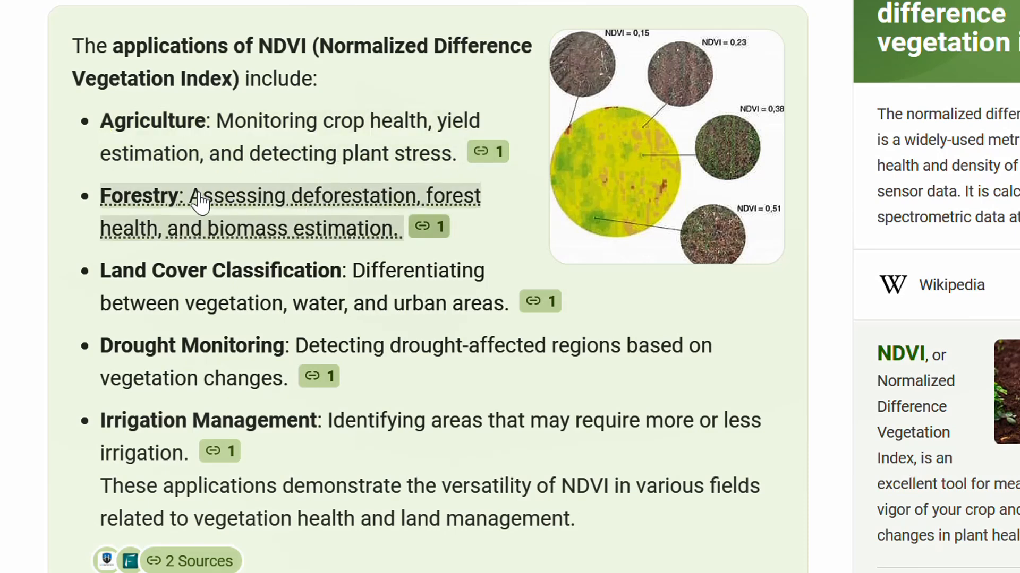
{"action": "mouse_move", "coordinate": [200, 200]}
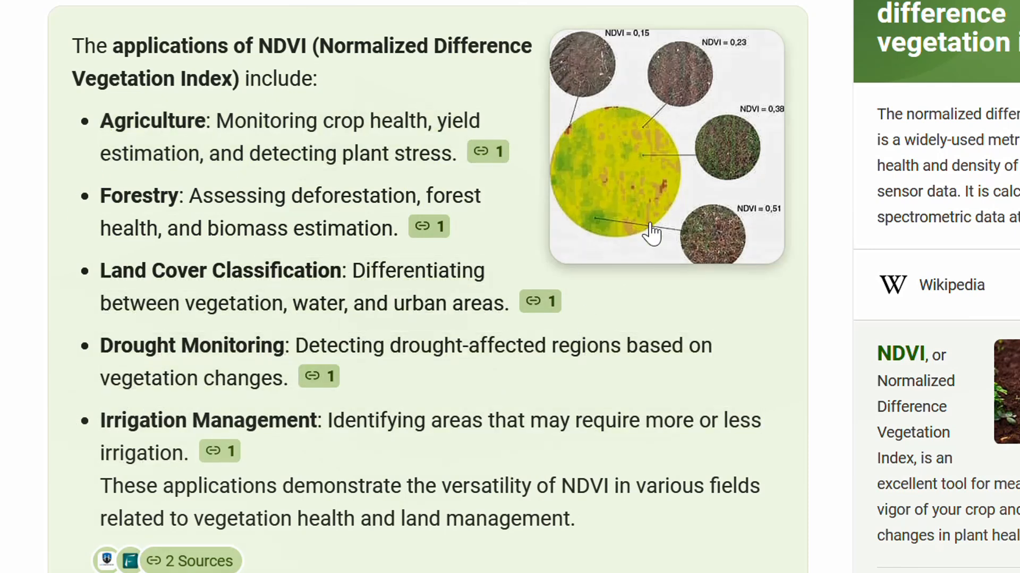
{"action": "right_click", "coordinate": [661, 83]}
{"action": "left_click", "coordinate": [696, 106]}
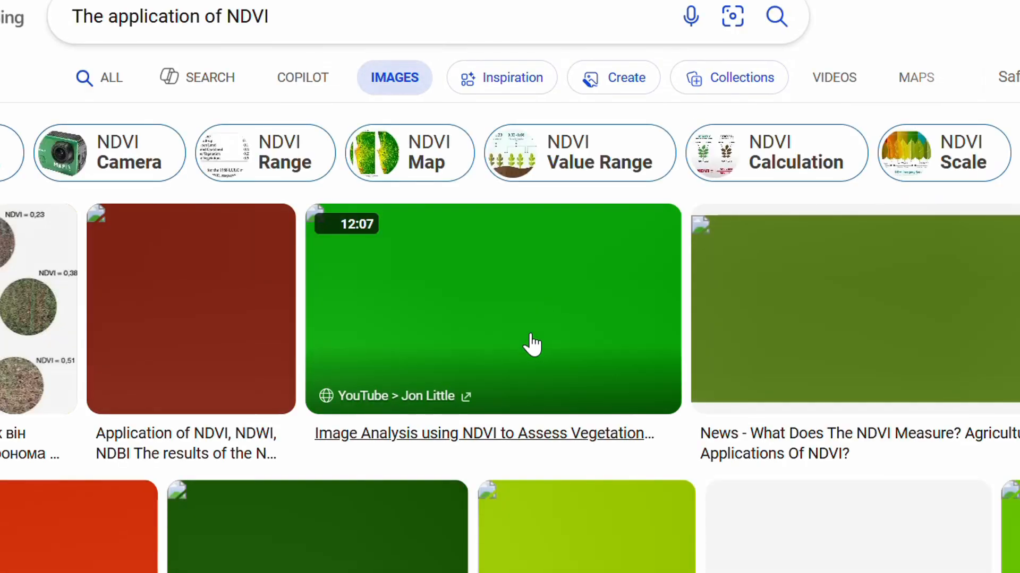
{"action": "left_click", "coordinate": [346, 393]}
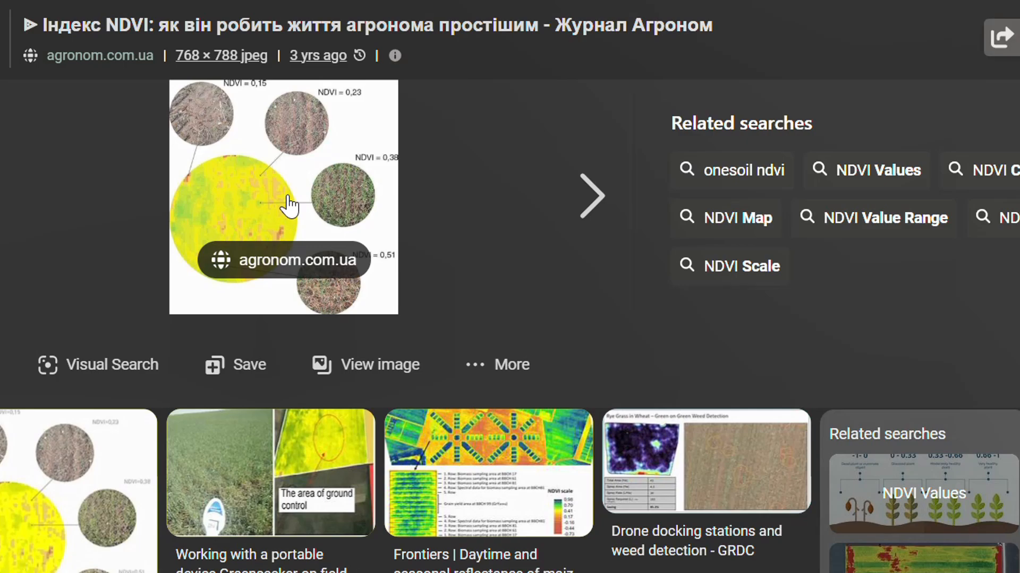
Step: Browse the related NDVI images and open the agronom.com.ua comparison image in a new tab
{"action": "scroll", "coordinate": [339, 404], "scroll_direction": "down", "scroll_amount": 5}
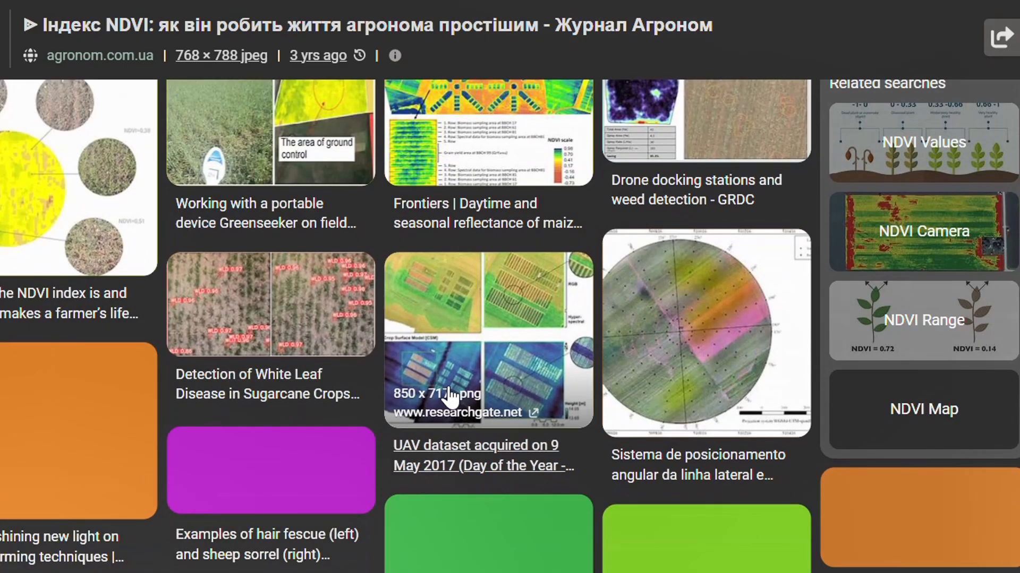
{"action": "scroll", "coordinate": [358, 420], "scroll_direction": "down", "scroll_amount": 7}
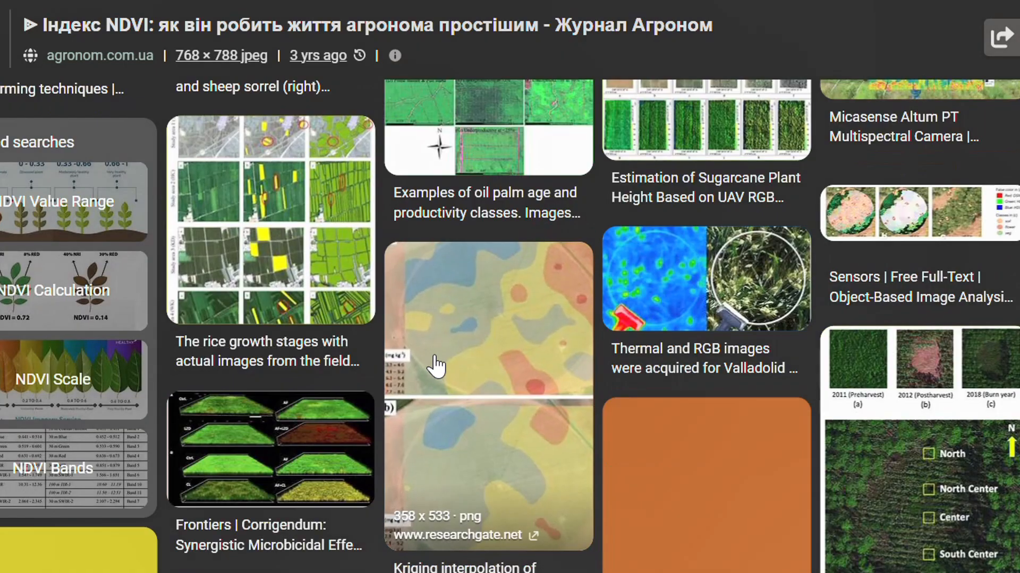
{"action": "scroll", "coordinate": [499, 380], "scroll_direction": "up", "scroll_amount": 2}
{"action": "scroll", "coordinate": [412, 345], "scroll_direction": "down", "scroll_amount": 10}
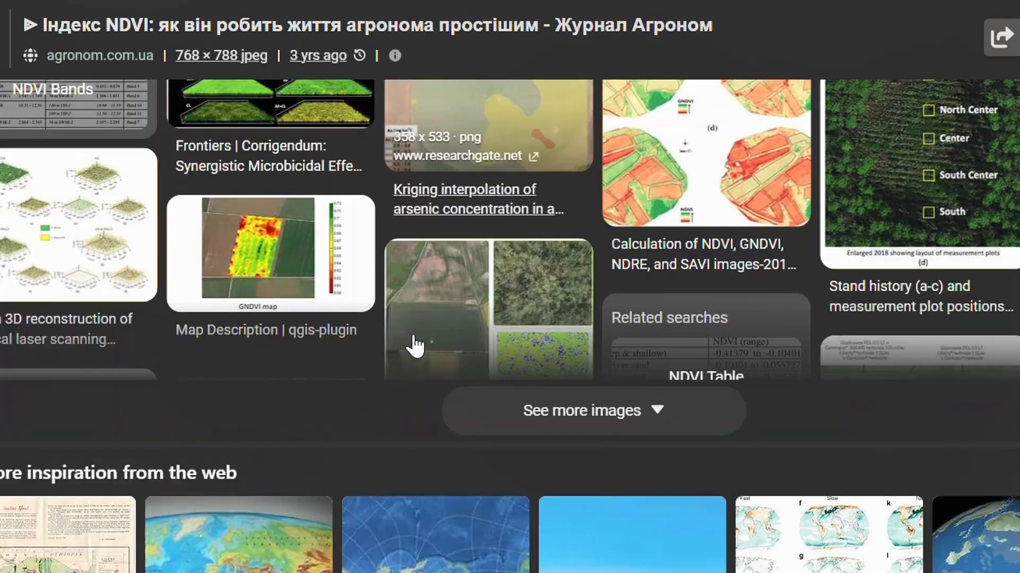
{"action": "scroll", "coordinate": [476, 381], "scroll_direction": "up", "scroll_amount": 15}
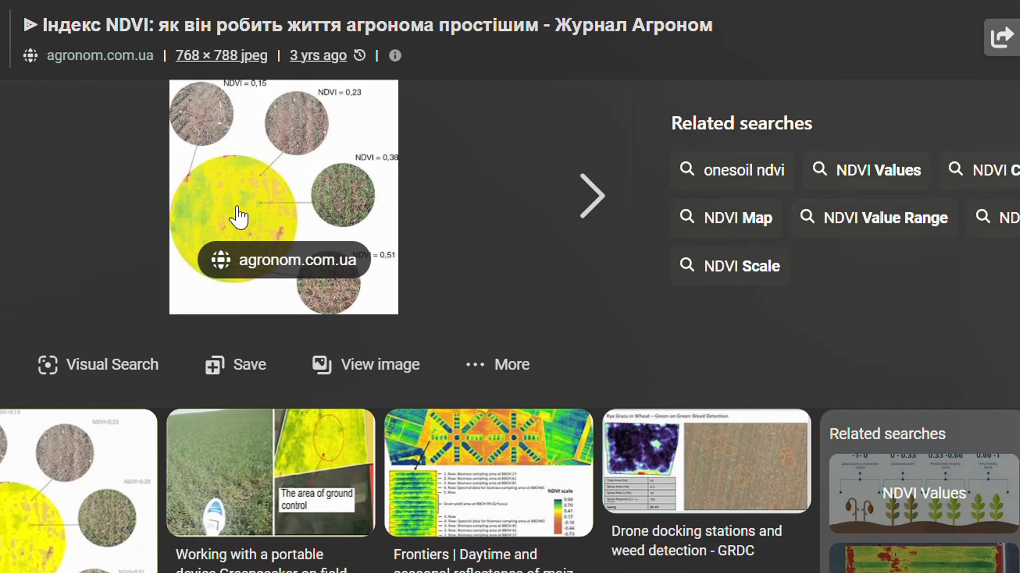
{"action": "right_click", "coordinate": [337, 194]}
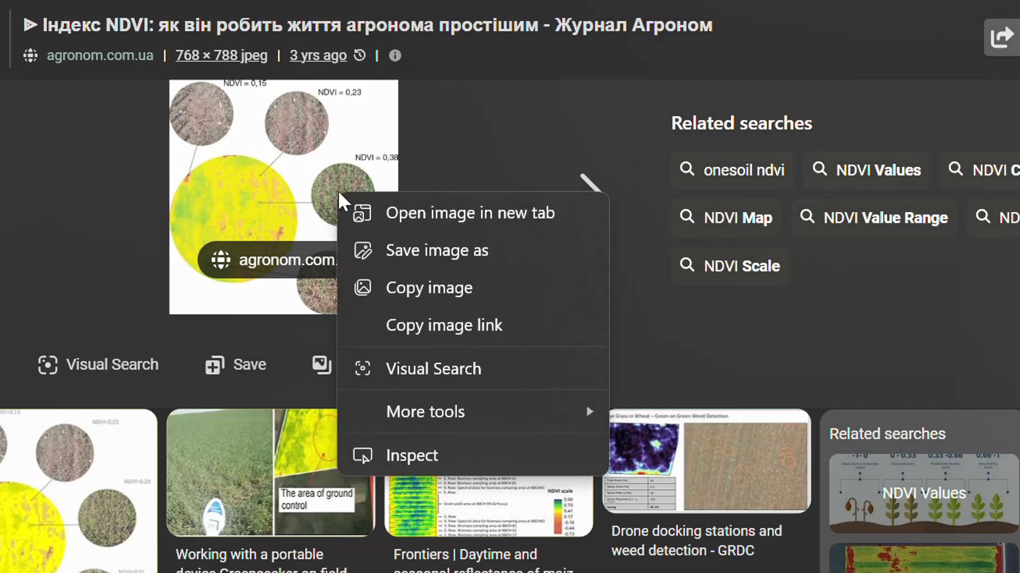
{"action": "left_click", "coordinate": [375, 208]}
{"action": "key", "text": "ctrl+Tab"}
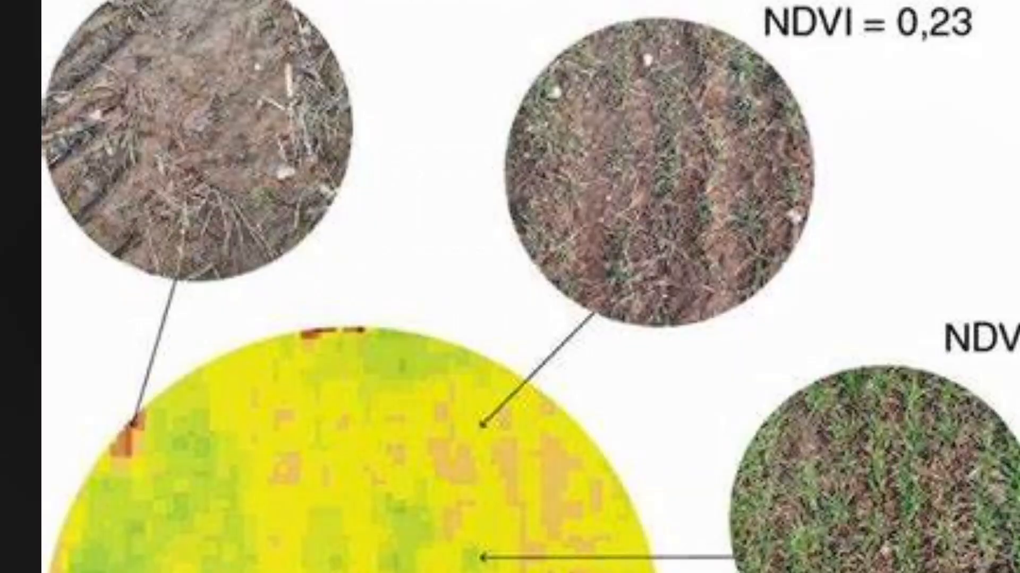
Step: Examine the enlarged image, comparing each labelled NDVI value with its ground photo and map colour
{"action": "scroll", "coordinate": [496, 281], "scroll_direction": "down", "scroll_amount": 2}
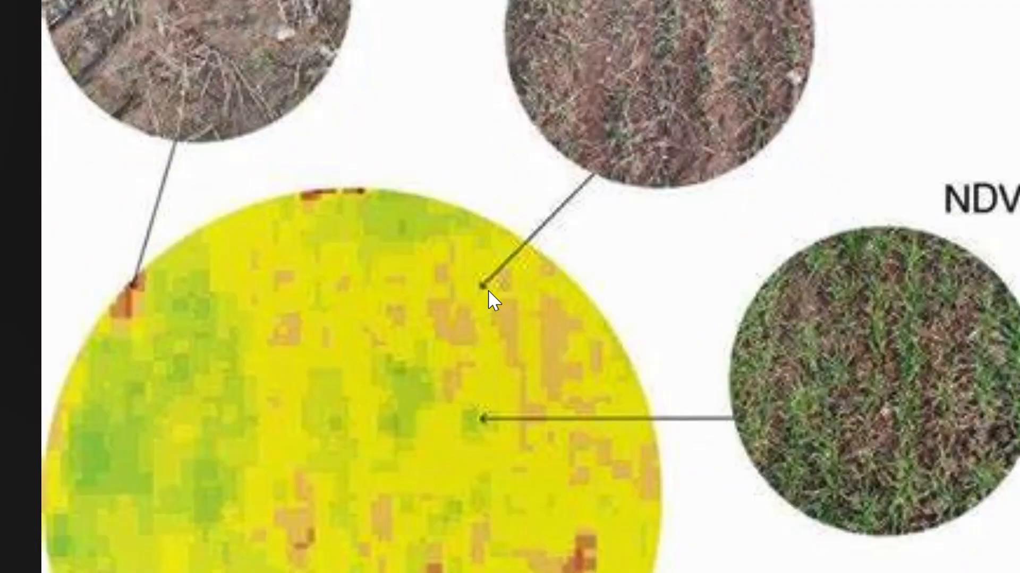
{"action": "scroll", "coordinate": [489, 291], "scroll_direction": "up", "scroll_amount": 2}
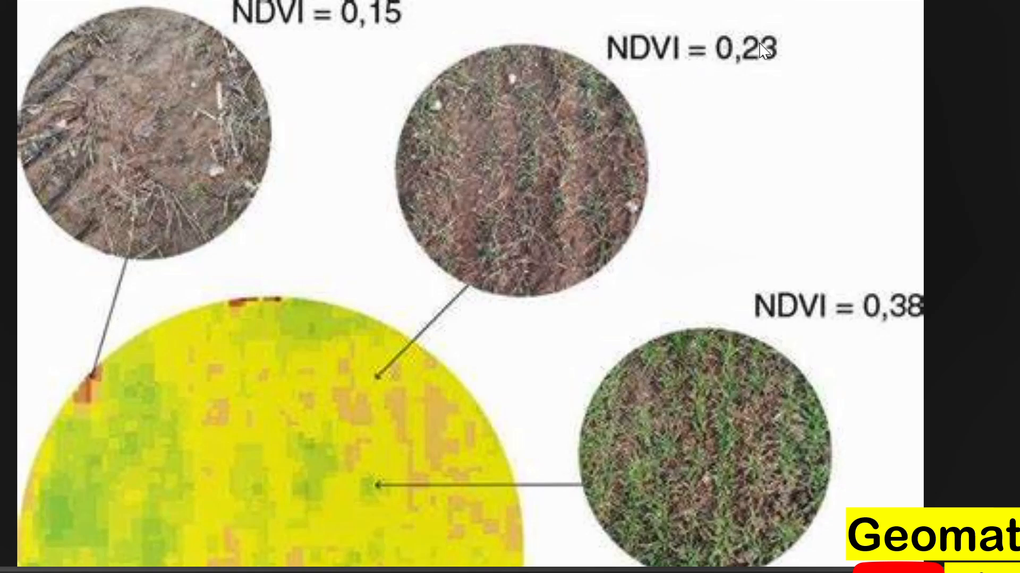
{"action": "scroll", "coordinate": [553, 101], "scroll_direction": "down", "scroll_amount": 2}
{"action": "scroll", "coordinate": [552, 83], "scroll_direction": "down", "scroll_amount": 4}
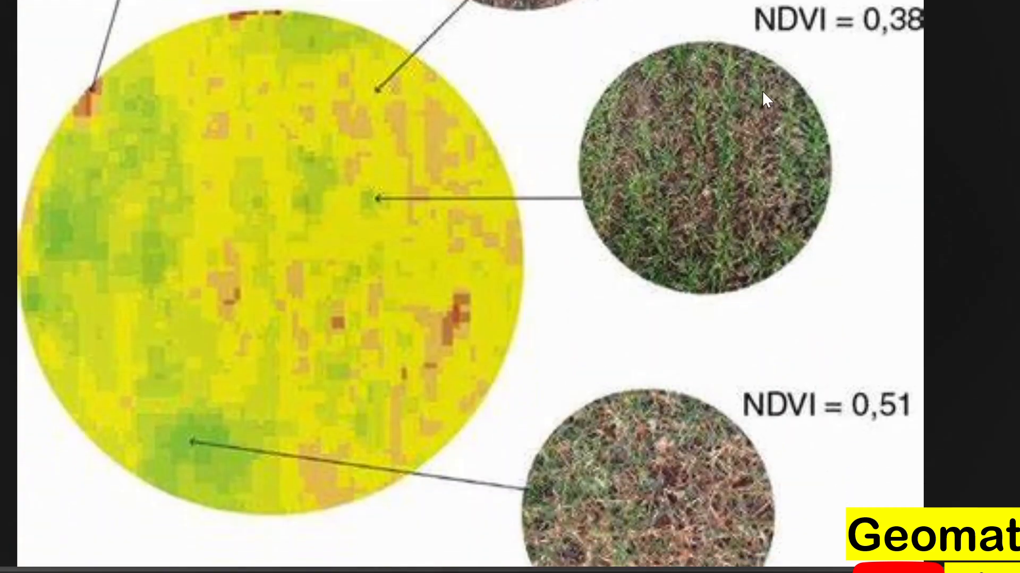
{"action": "scroll", "coordinate": [878, 112], "scroll_direction": "up", "scroll_amount": 2}
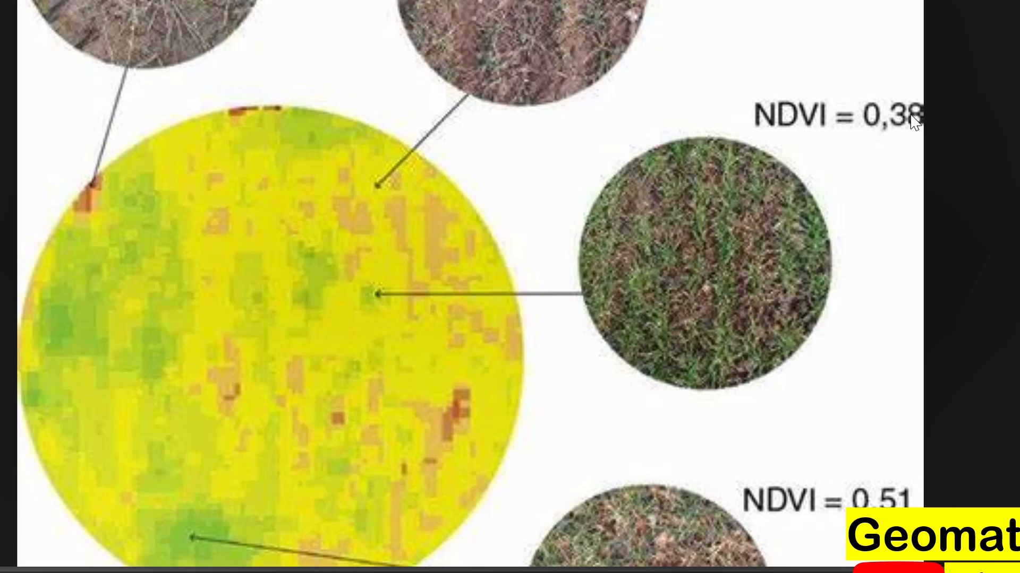
{"action": "scroll", "coordinate": [483, 236], "scroll_direction": "down", "scroll_amount": 4}
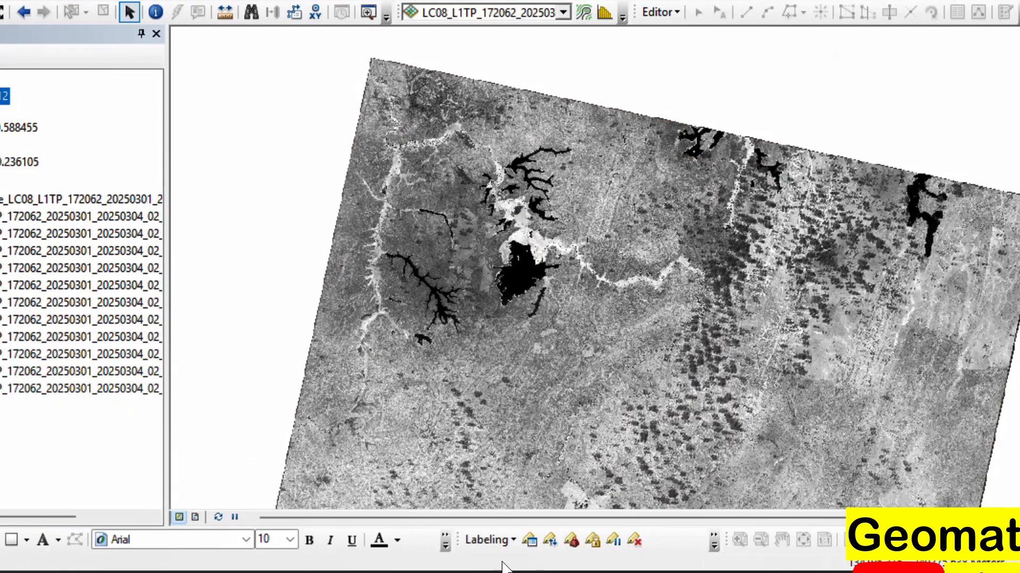
Step: Switch to ArcMap and apply the red-yellow-green color ramp to the NDVI raster layer
{"action": "scroll", "coordinate": [552, 337], "scroll_direction": "down", "scroll_amount": 3}
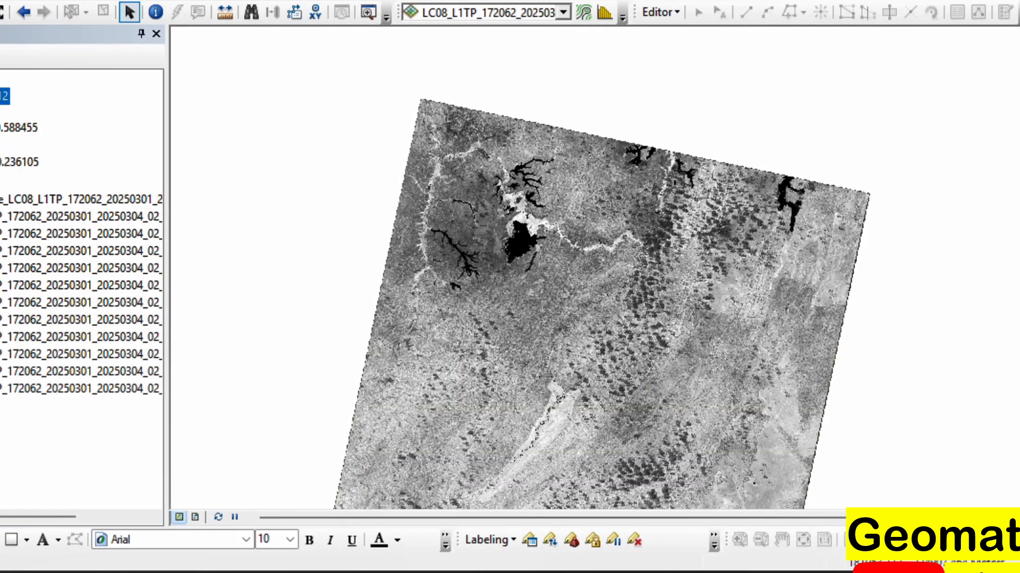
{"action": "left_click", "coordinate": [18, 128]}
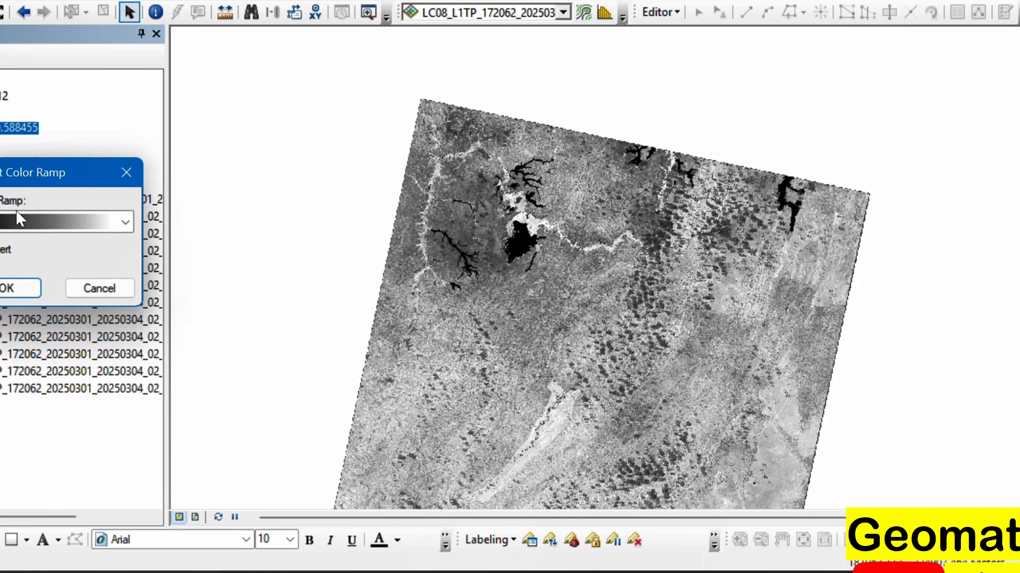
{"action": "left_click", "coordinate": [31, 223]}
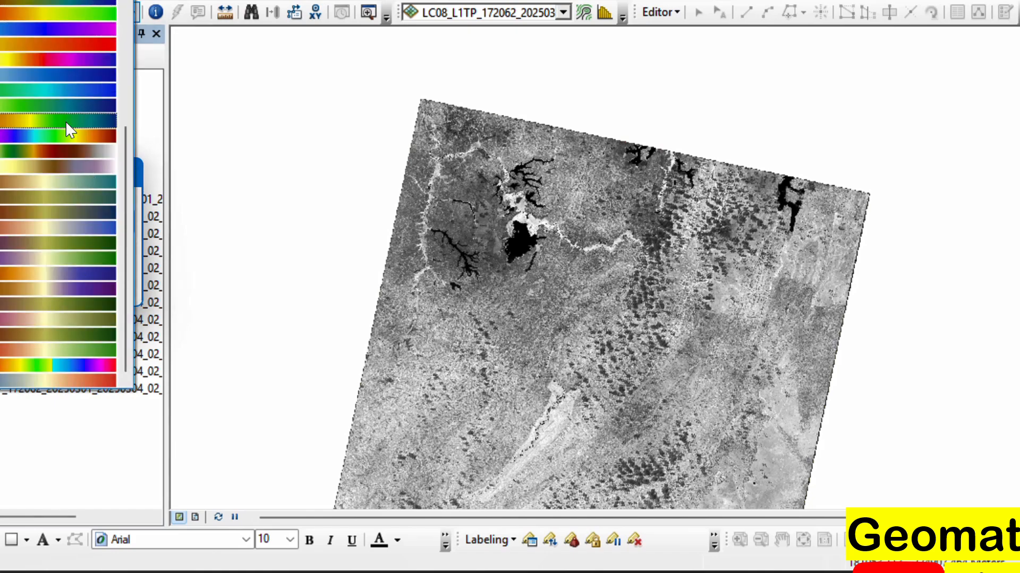
{"action": "left_click", "coordinate": [89, 17]}
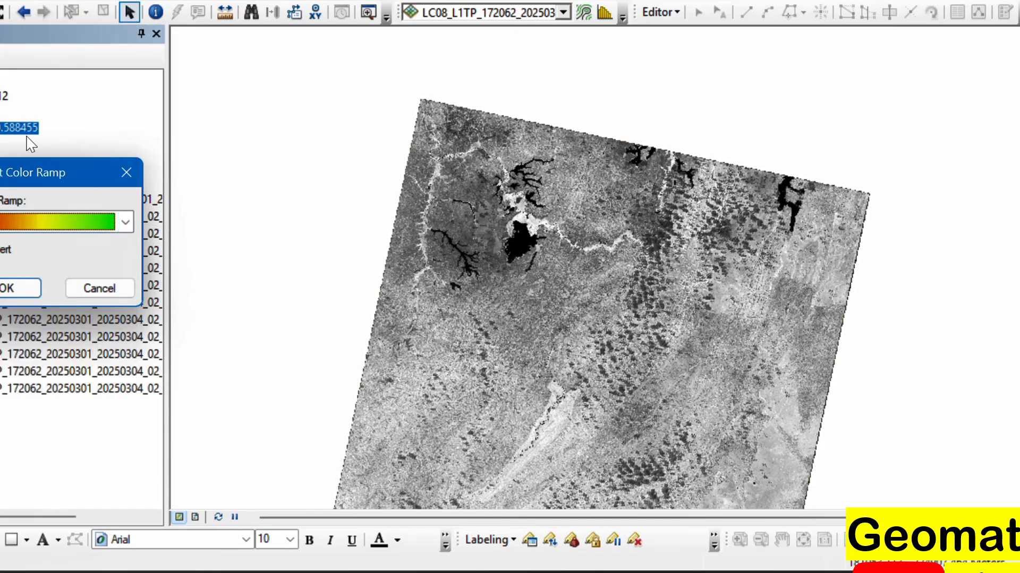
{"action": "left_click", "coordinate": [7, 288]}
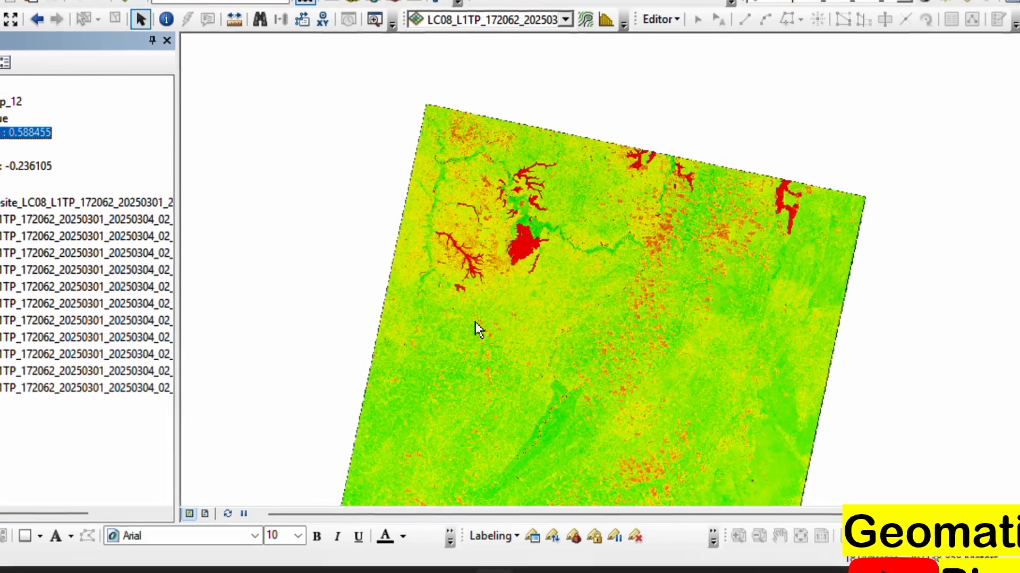
Step: Inspect the coloured NDVI raster around the large water body at 1:125,000 scale
{"action": "scroll", "coordinate": [526, 255], "scroll_direction": "up", "scroll_amount": 8}
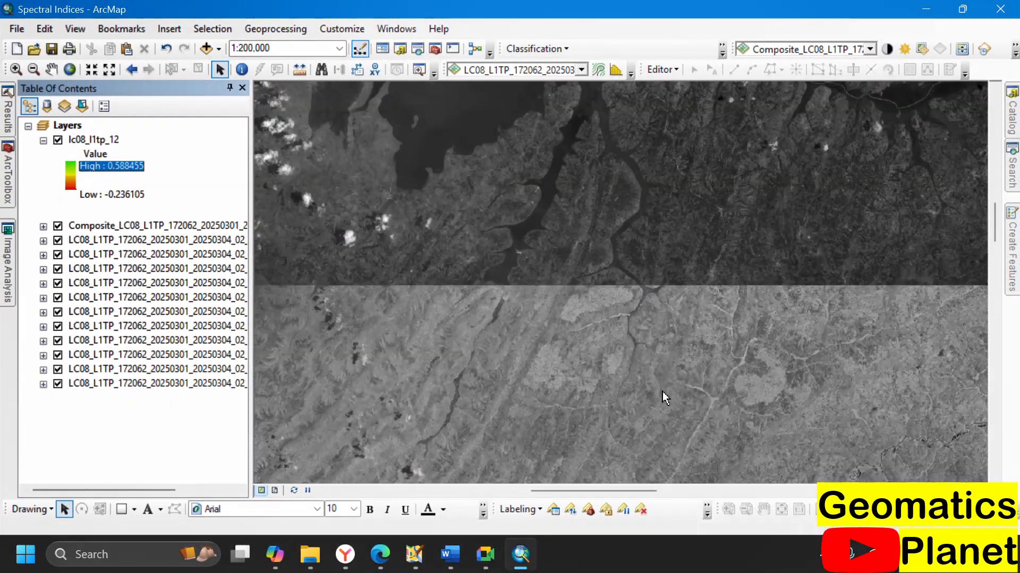
{"action": "scroll", "coordinate": [653, 393], "scroll_direction": "down", "scroll_amount": 4}
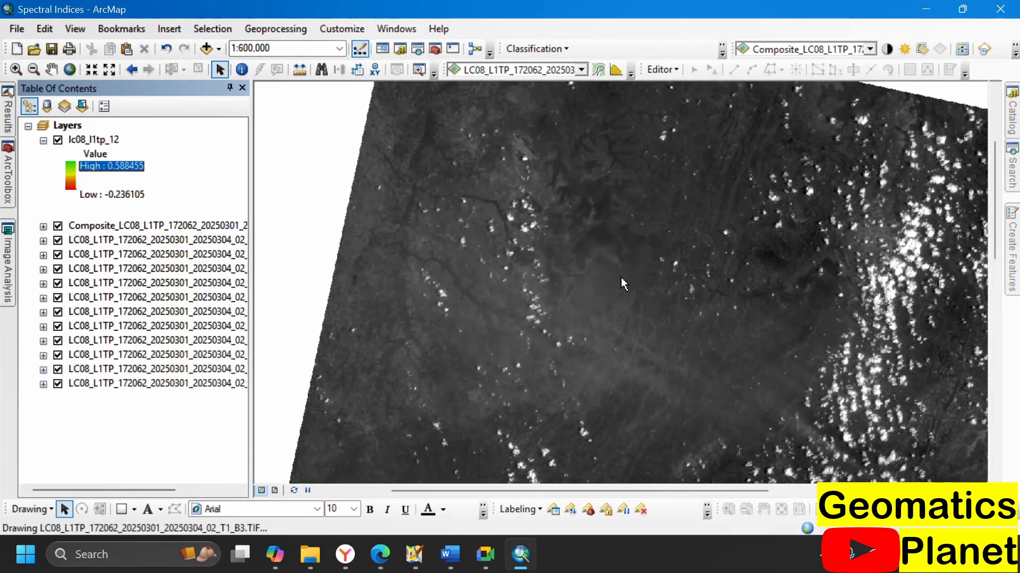
{"action": "scroll", "coordinate": [606, 313], "scroll_direction": "up", "scroll_amount": 3}
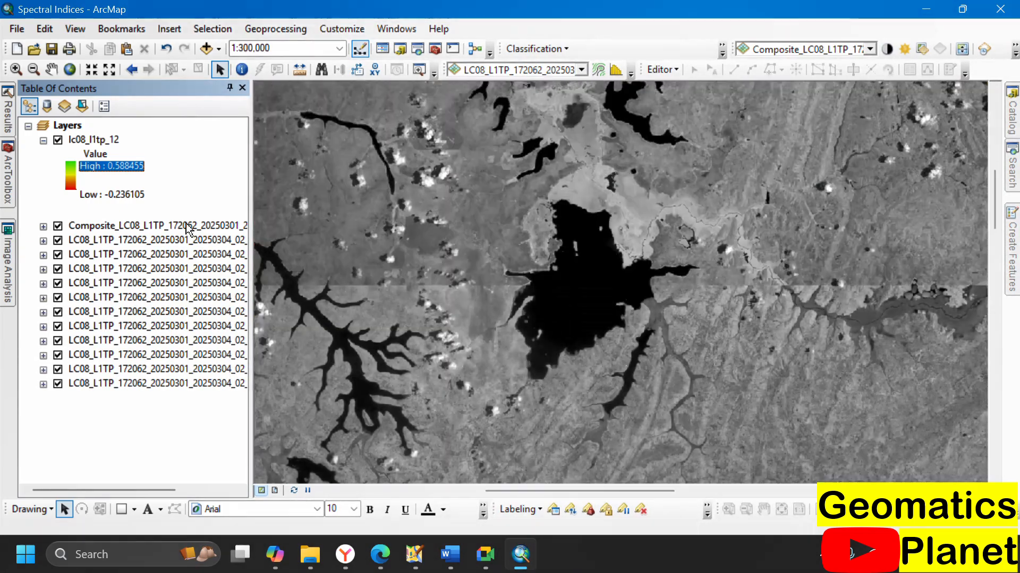
{"action": "scroll", "coordinate": [621, 313], "scroll_direction": "up", "scroll_amount": 2}
{"action": "scroll", "coordinate": [628, 301], "scroll_direction": "up", "scroll_amount": 4}
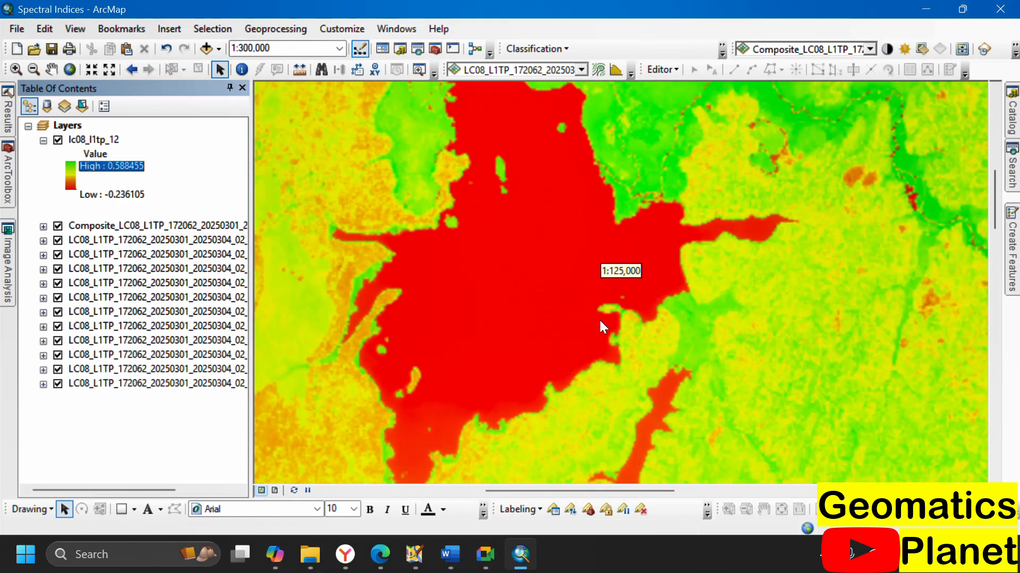
Step: Activate the Swipe tool for the lc08_l1tp_12 layer and swipe it across the large water body to compare it with the composite
{"action": "scroll", "coordinate": [390, 162], "scroll_direction": "up", "scroll_amount": 1}
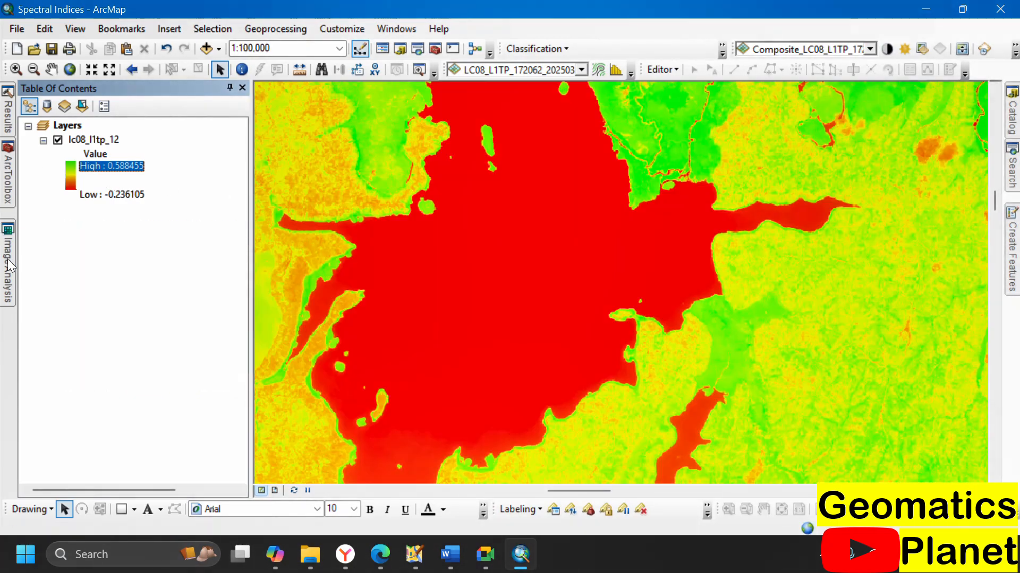
{"action": "left_click", "coordinate": [7, 259]}
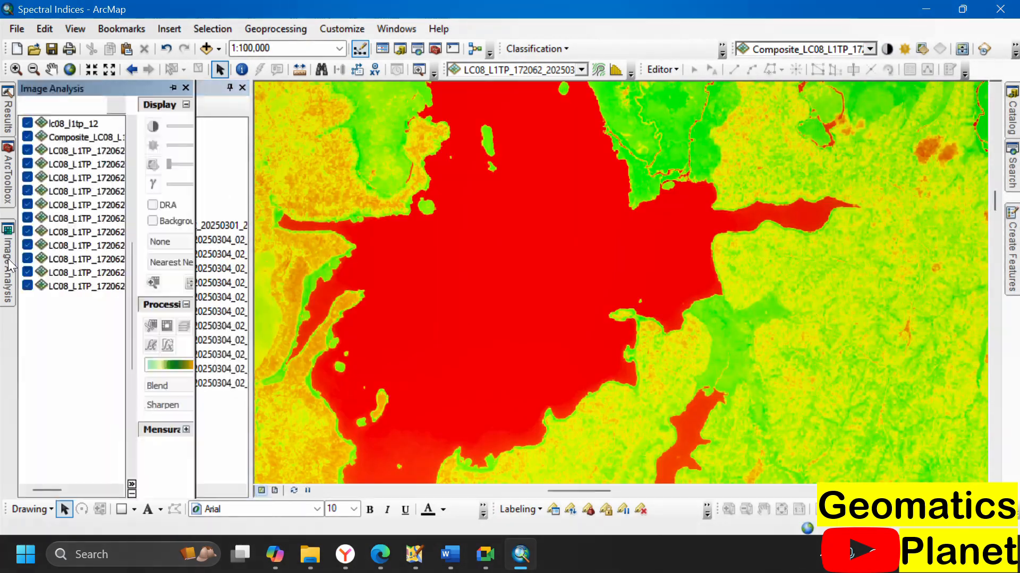
{"action": "left_click", "coordinate": [85, 124]}
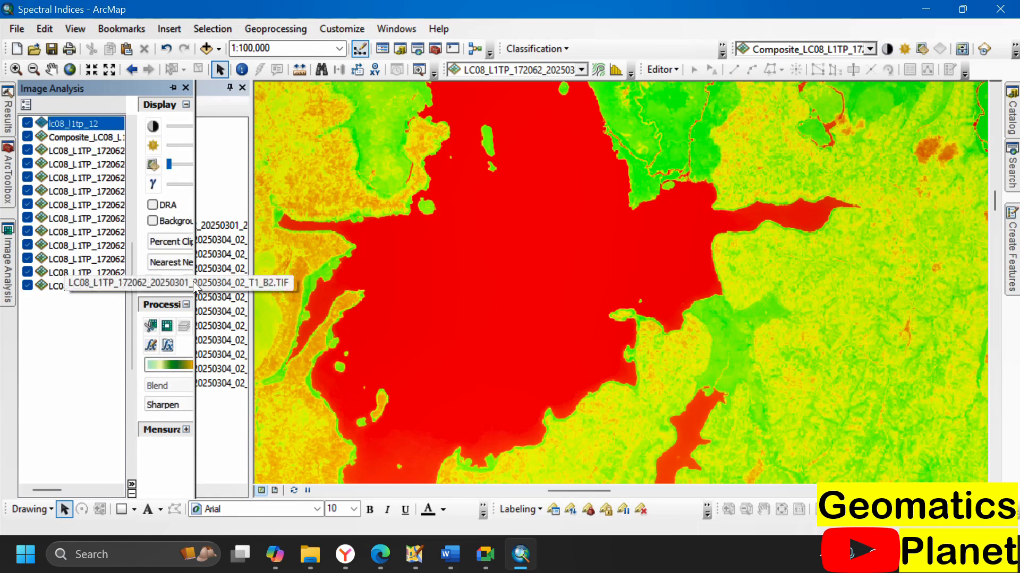
{"action": "left_click", "coordinate": [962, 49]}
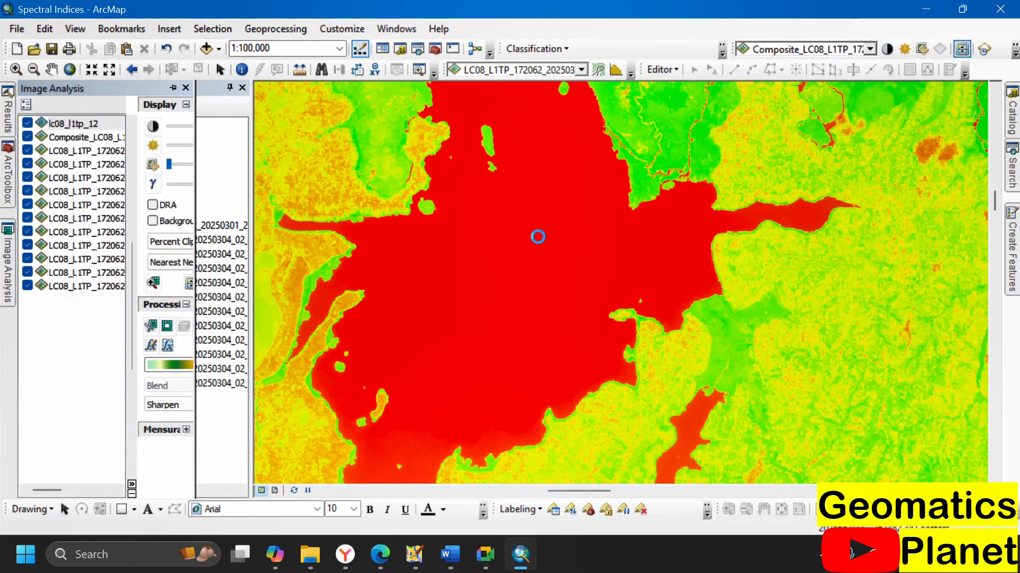
{"action": "left_click_drag", "start_coordinate": [538, 241], "coordinate": [728, 359]}
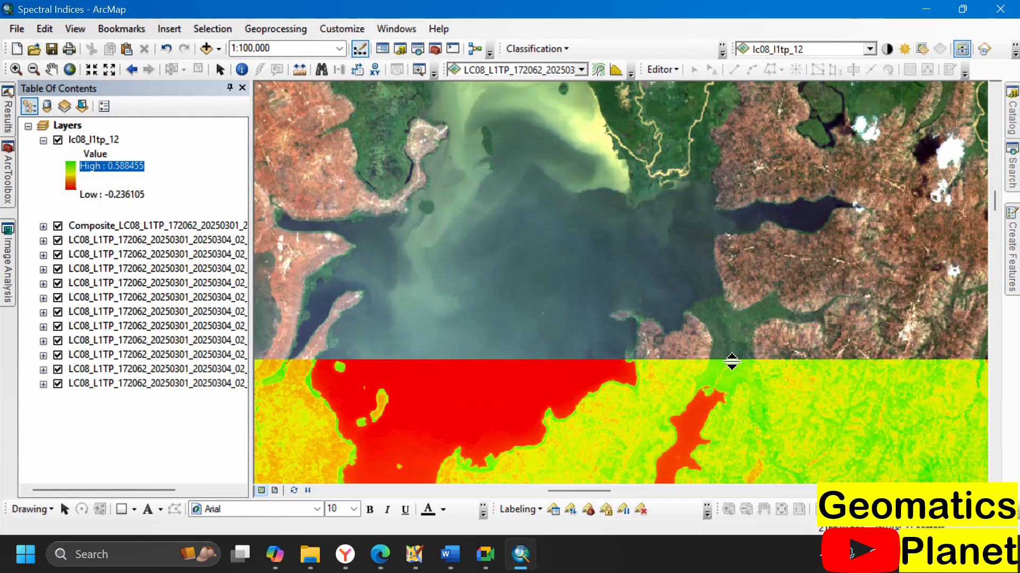
Step: Swipe the NDVI layer over the small orange patch east of the water body at 1:30,000 scale to compare the ground cover
{"action": "scroll", "coordinate": [717, 421], "scroll_direction": "down", "scroll_amount": 3}
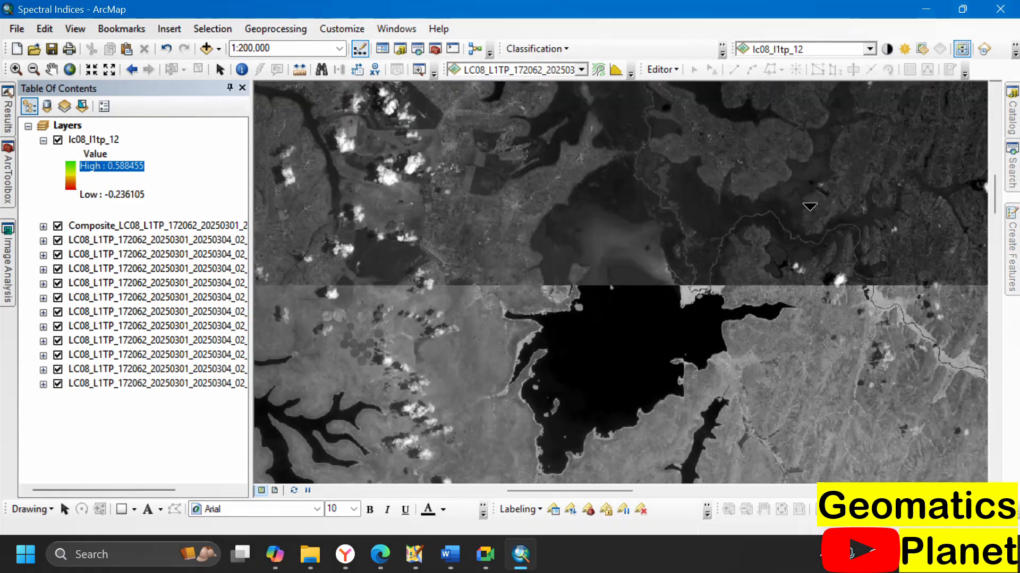
{"action": "scroll", "coordinate": [920, 382], "scroll_direction": "up", "scroll_amount": 4}
{"action": "scroll", "coordinate": [873, 344], "scroll_direction": "up", "scroll_amount": 2}
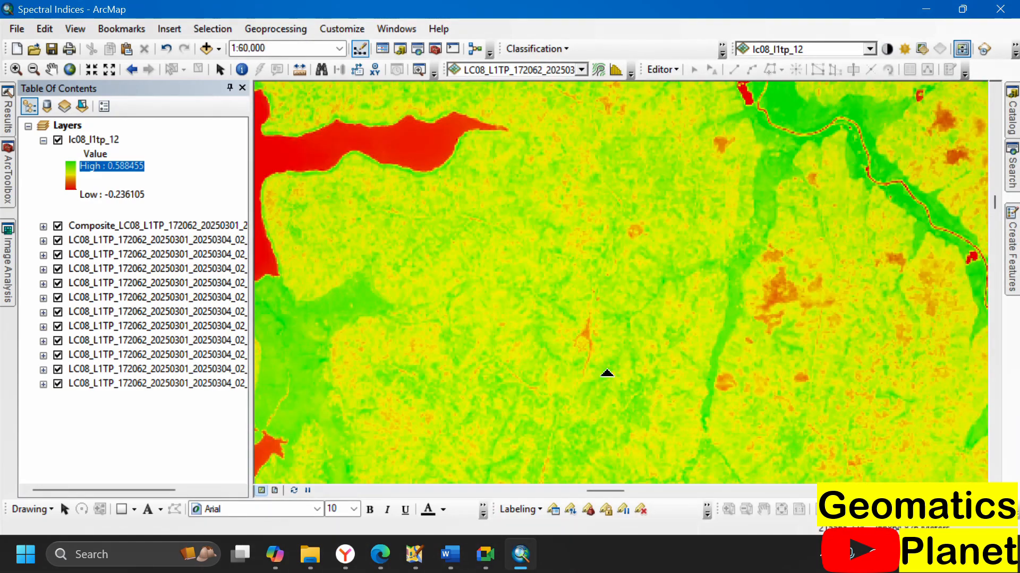
{"action": "scroll", "coordinate": [579, 347], "scroll_direction": "up", "scroll_amount": 2}
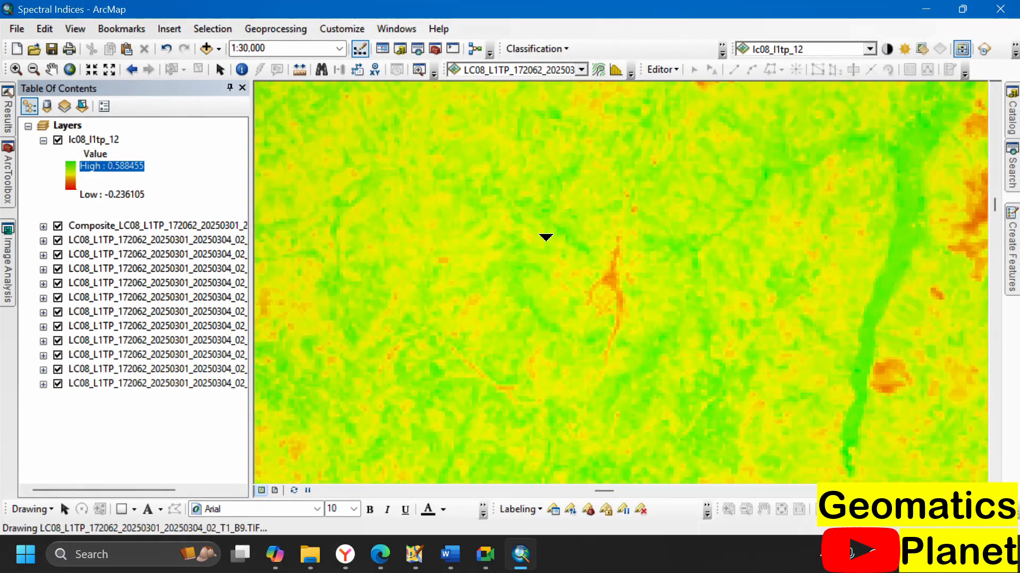
{"action": "left_click_drag", "start_coordinate": [647, 337], "coordinate": [669, 353]}
Step: Swipe the NDVI layer along the winding river northeast of the water body at 1:40,000 scale to compare its green banks
{"action": "scroll", "coordinate": [670, 353], "scroll_direction": "down", "scroll_amount": 3}
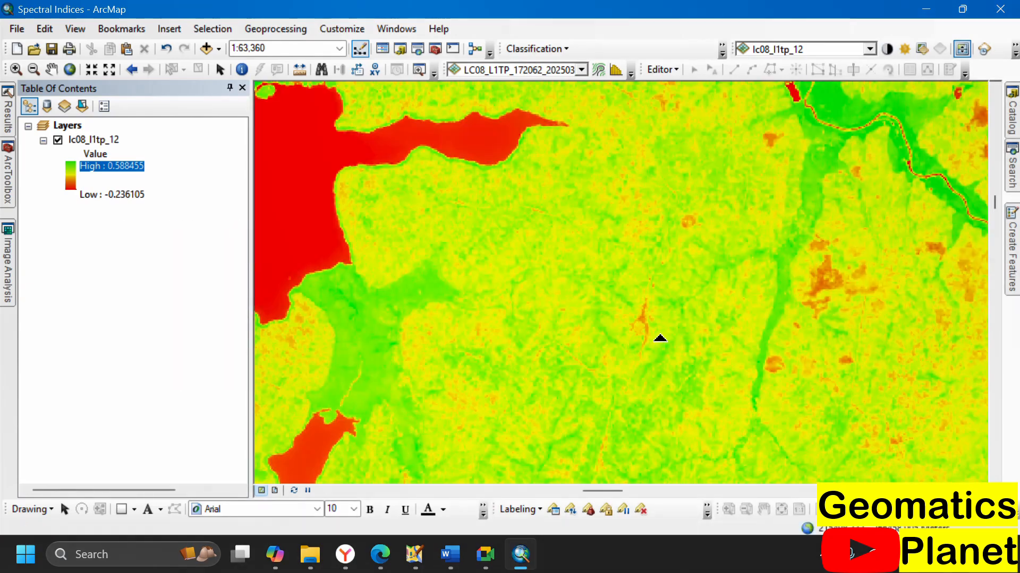
{"action": "scroll", "coordinate": [539, 303], "scroll_direction": "down", "scroll_amount": 3}
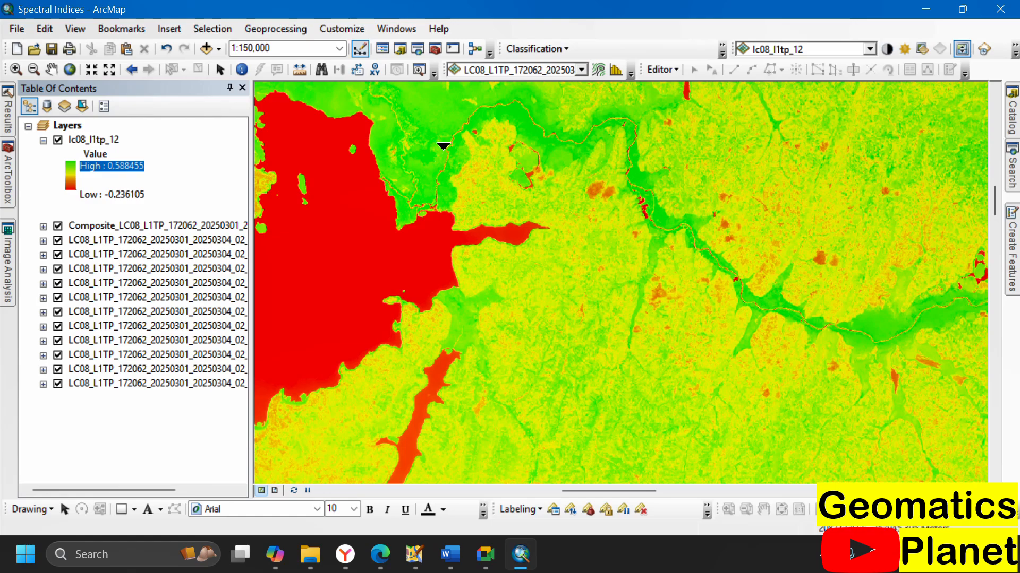
{"action": "scroll", "coordinate": [614, 127], "scroll_direction": "up", "scroll_amount": 5}
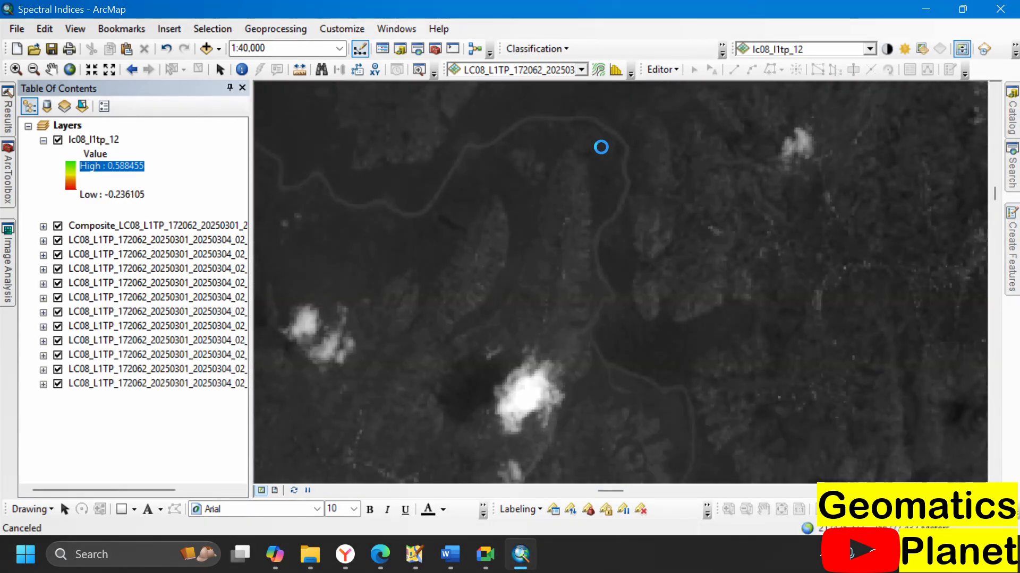
{"action": "left_click_drag", "start_coordinate": [608, 168], "coordinate": [802, 84]}
Step: Review the NDVI raster across the wider scene, and swipe it over the broad green valley west of the runway-shaped feature
{"action": "scroll", "coordinate": [729, 243], "scroll_direction": "down", "scroll_amount": 2}
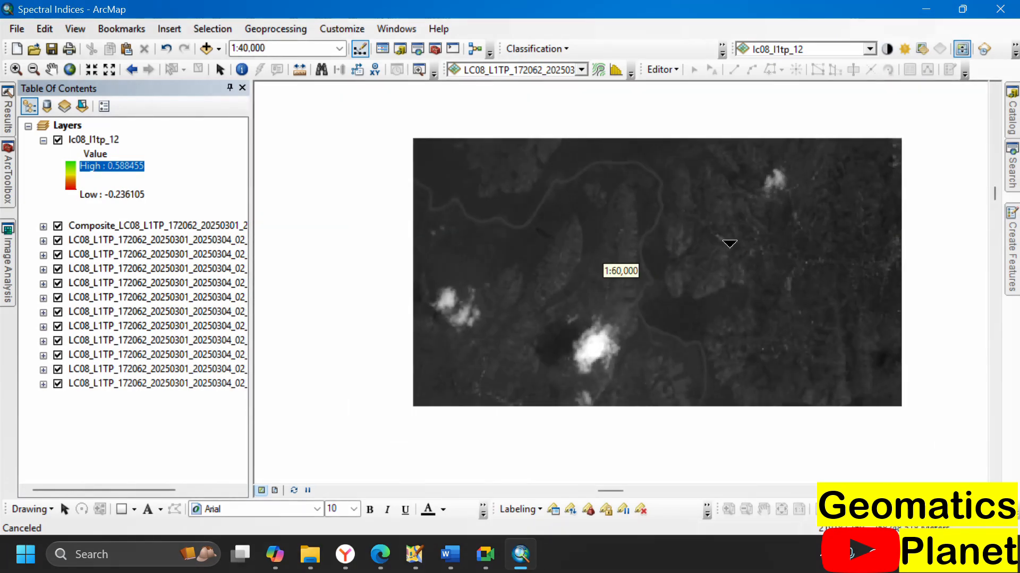
{"action": "scroll", "coordinate": [729, 244], "scroll_direction": "down", "scroll_amount": 3}
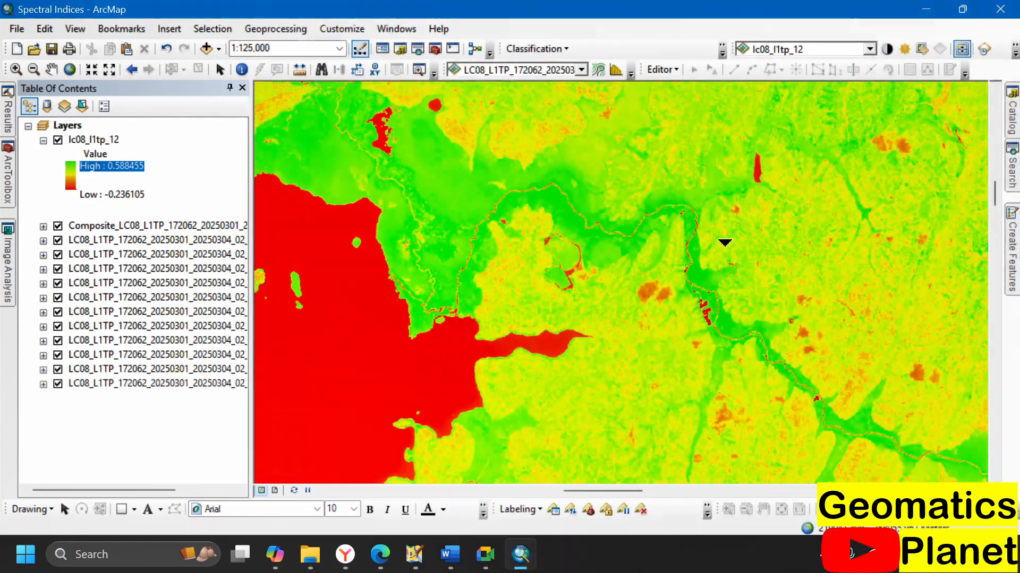
{"action": "scroll", "coordinate": [611, 321], "scroll_direction": "down", "scroll_amount": 4}
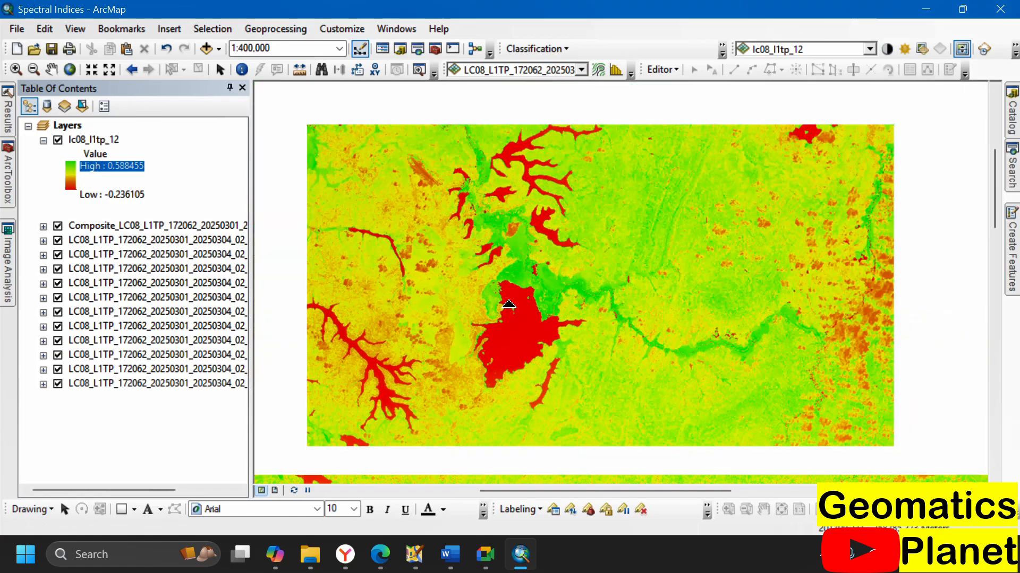
{"action": "scroll", "coordinate": [659, 289], "scroll_direction": "down", "scroll_amount": 2}
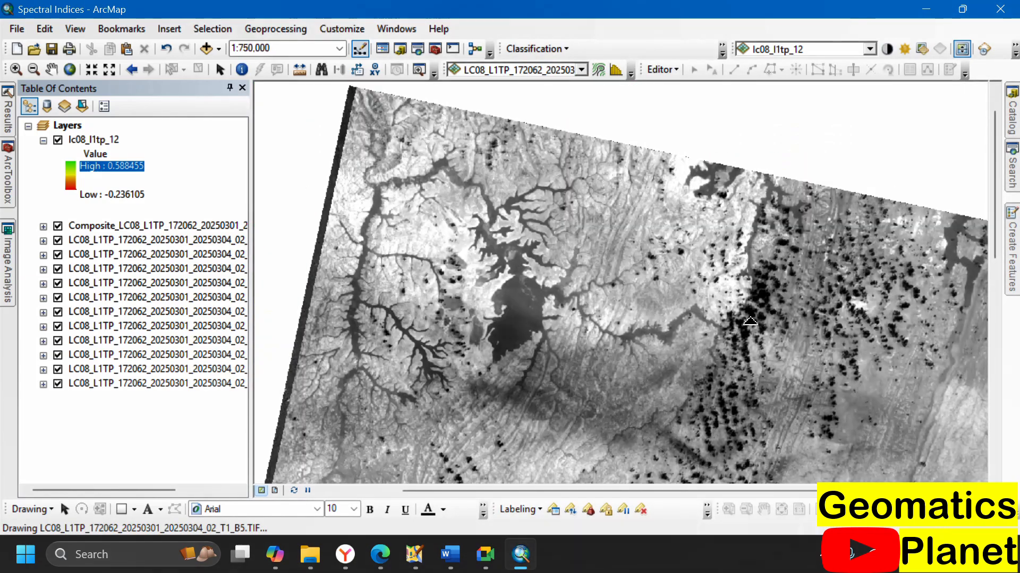
{"action": "scroll", "coordinate": [336, 197], "scroll_direction": "up", "scroll_amount": 1}
{"action": "scroll", "coordinate": [345, 196], "scroll_direction": "up", "scroll_amount": 3}
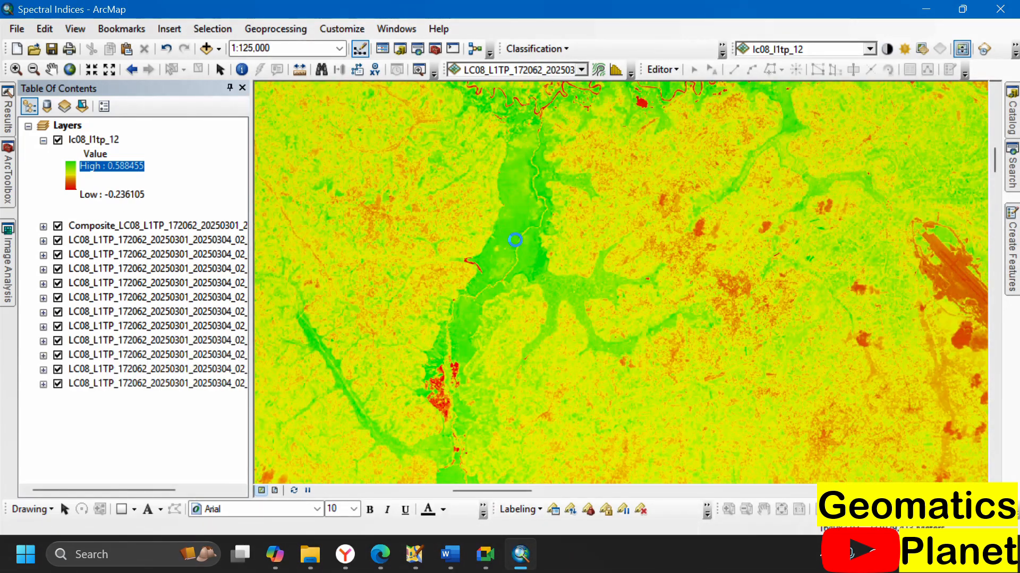
{"action": "left_click_drag", "start_coordinate": [569, 307], "coordinate": [850, 366]}
Step: Swipe the NDVI layer over the long diagonal orange runway area at 1:62,500 scale to compare it with the composite
{"action": "scroll", "coordinate": [499, 298], "scroll_direction": "down", "scroll_amount": 1}
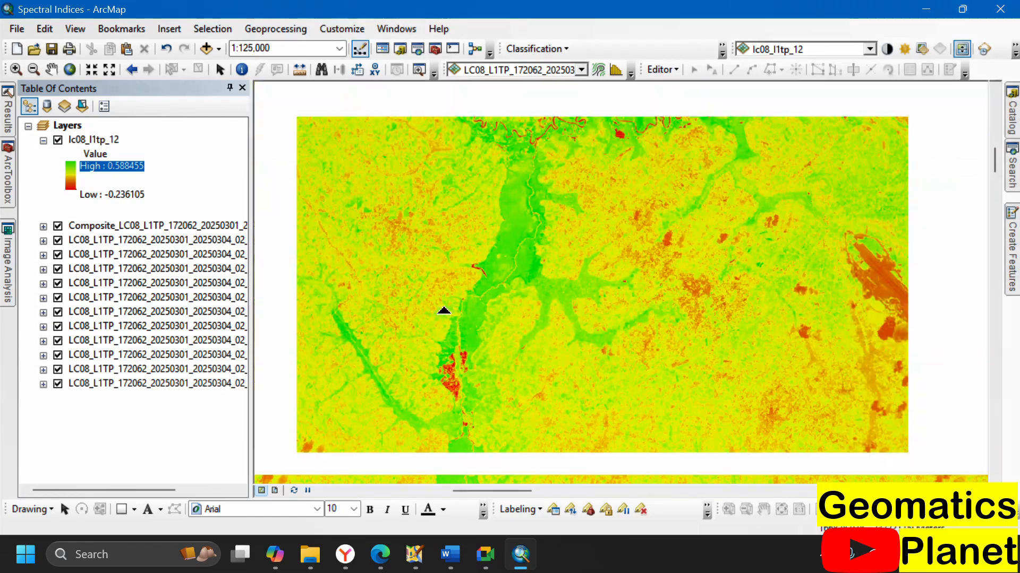
{"action": "scroll", "coordinate": [444, 310], "scroll_direction": "down", "scroll_amount": 2}
{"action": "scroll", "coordinate": [717, 324], "scroll_direction": "up", "scroll_amount": 2}
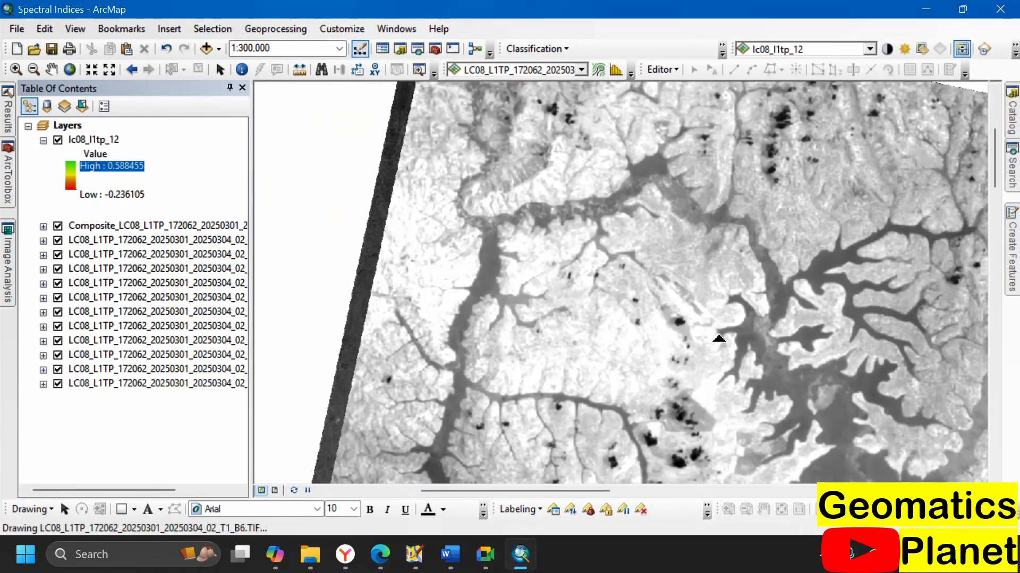
{"action": "scroll", "coordinate": [693, 310], "scroll_direction": "up", "scroll_amount": 5}
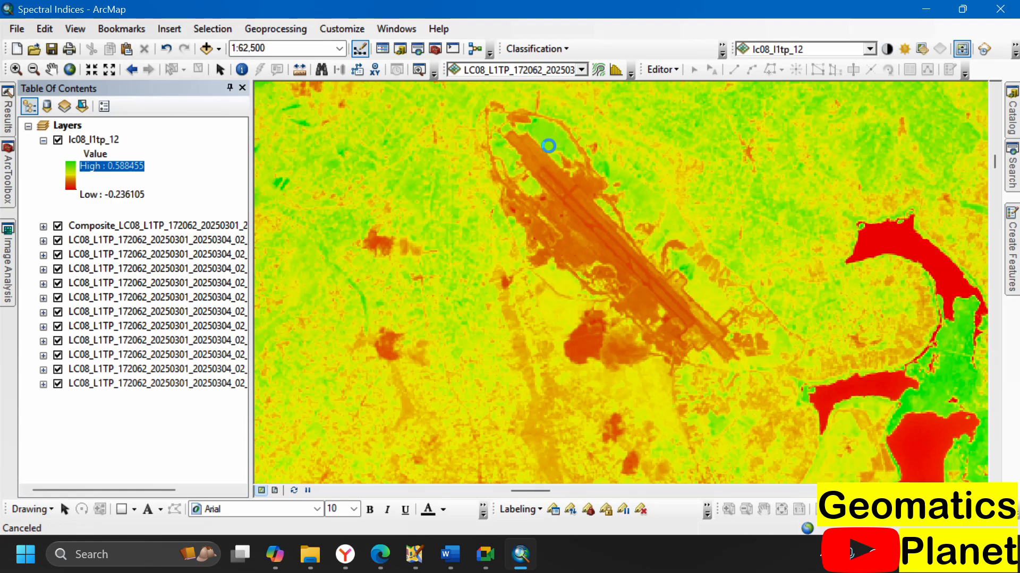
{"action": "left_click_drag", "start_coordinate": [555, 154], "coordinate": [701, 202]}
Step: Swipe the NDVI layer over the curved orange feature beside the runway at 1:5,000 scale to check the underlying image
{"action": "scroll", "coordinate": [679, 272], "scroll_direction": "down", "scroll_amount": 6}
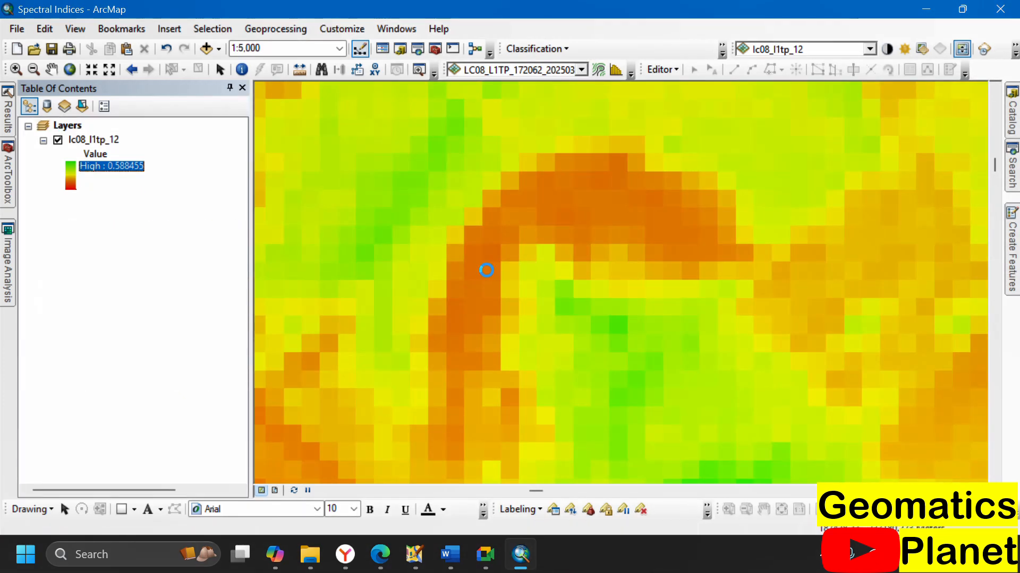
{"action": "left_click_drag", "start_coordinate": [485, 269], "coordinate": [652, 229]}
{"action": "scroll", "coordinate": [652, 228], "scroll_direction": "up", "scroll_amount": 4}
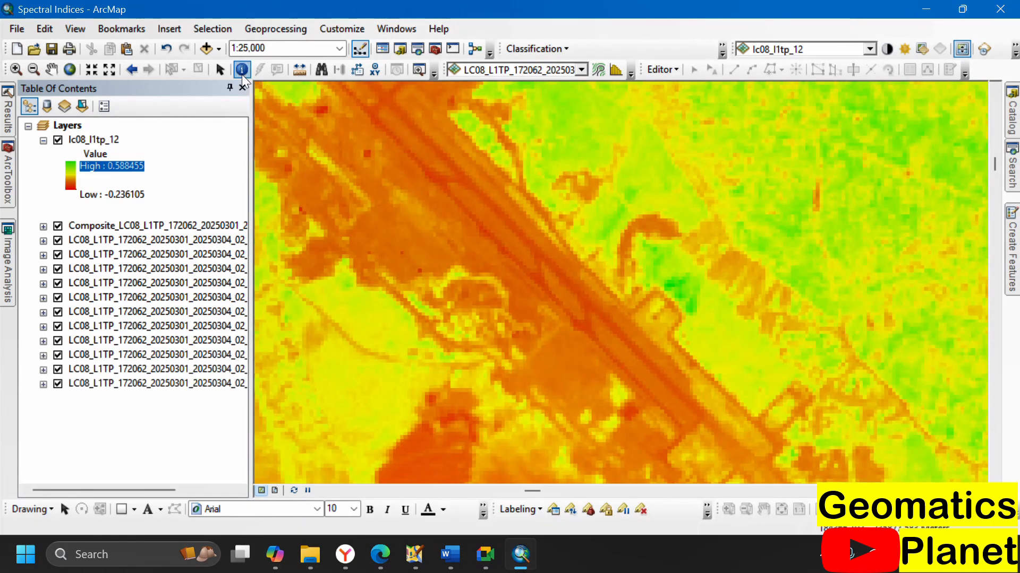
Step: Identify the NDVI pixel values at two points on the runway and at one on the nearby red water body
{"action": "left_click", "coordinate": [241, 71]}
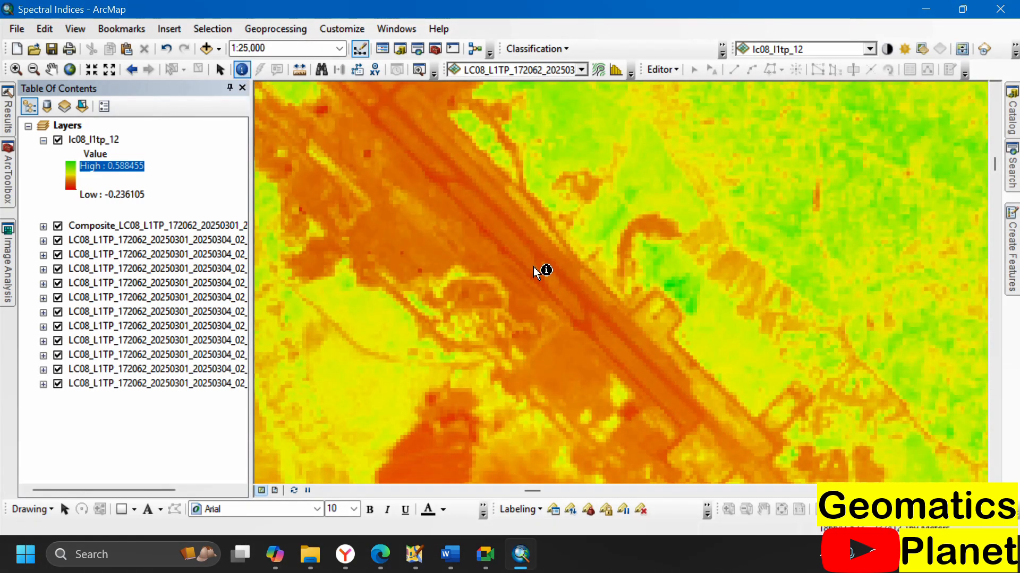
{"action": "left_click", "coordinate": [566, 294]}
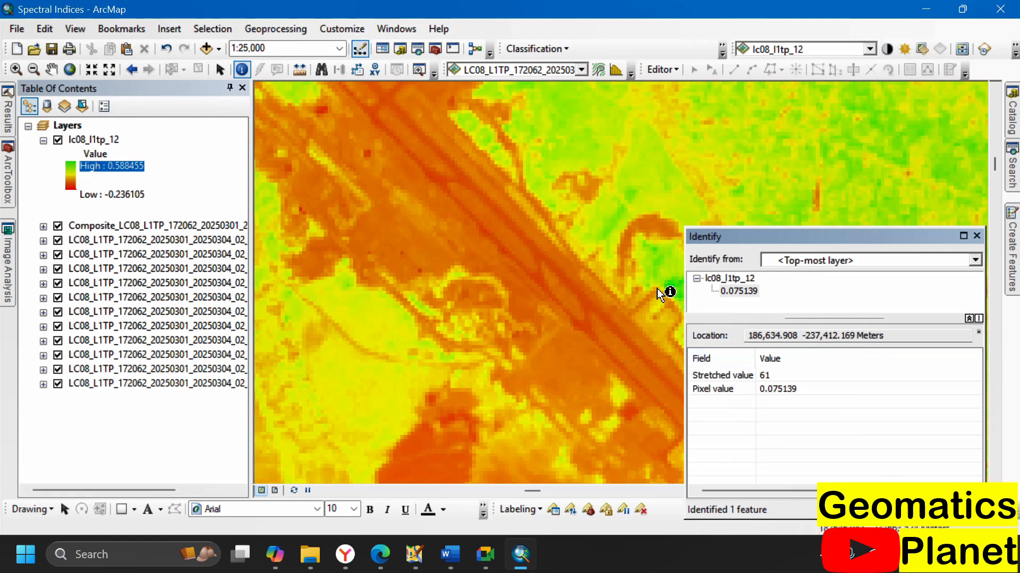
{"action": "left_click", "coordinate": [504, 253]}
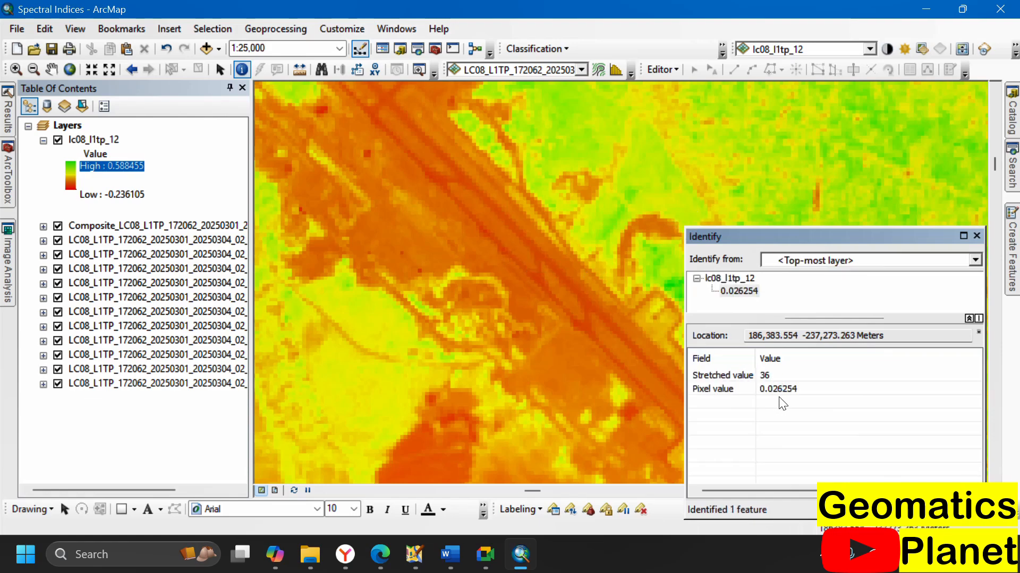
{"action": "scroll", "coordinate": [342, 250], "scroll_direction": "up", "scroll_amount": 3}
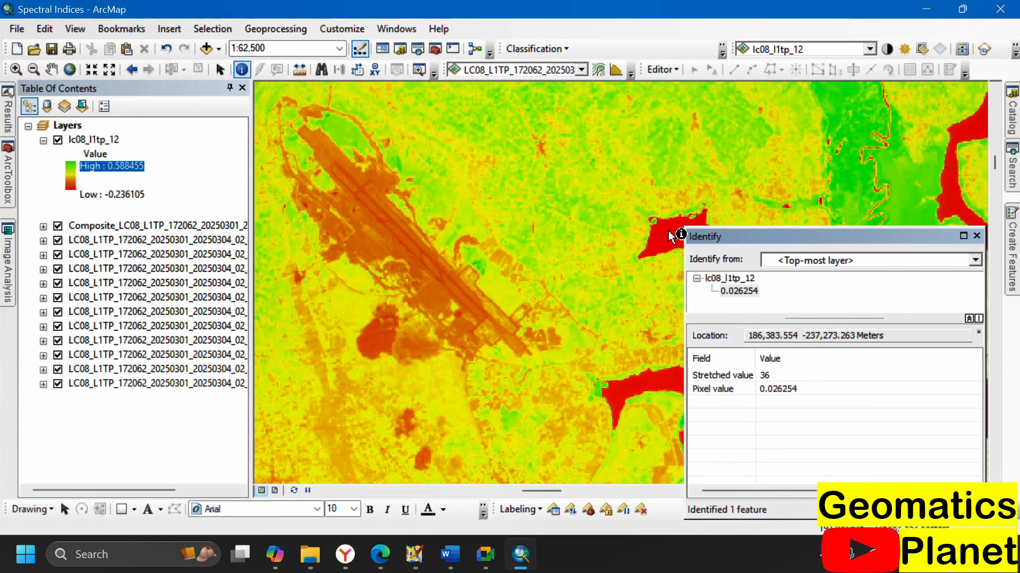
{"action": "left_click", "coordinate": [669, 234]}
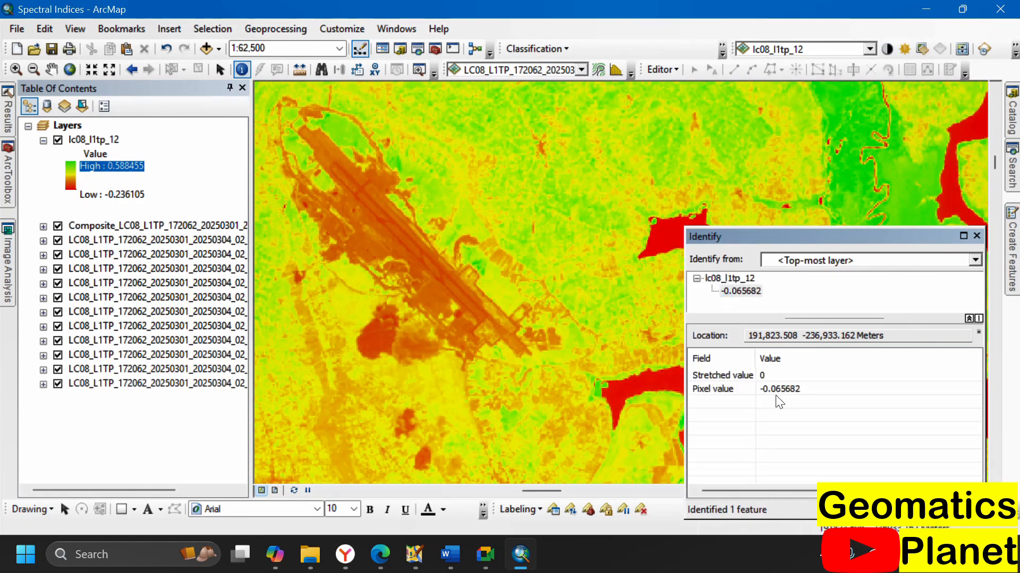
{"action": "scroll", "coordinate": [485, 319], "scroll_direction": "up", "scroll_amount": 3}
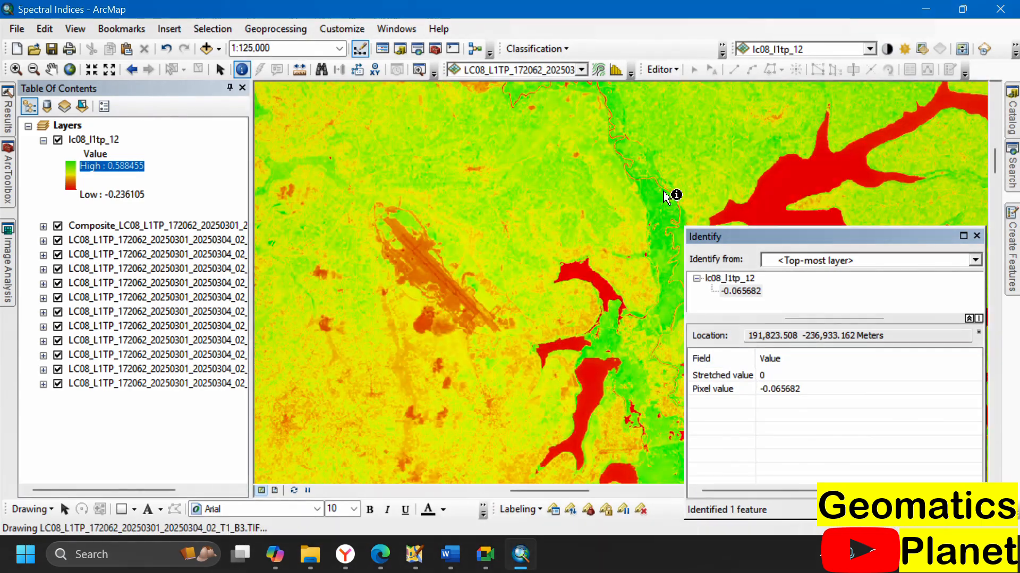
Step: Identify the NDVI pixel value in the dark green vegetation beside the river
{"action": "scroll", "coordinate": [685, 205], "scroll_direction": "down", "scroll_amount": 4}
{"action": "scroll", "coordinate": [664, 199], "scroll_direction": "down", "scroll_amount": 2}
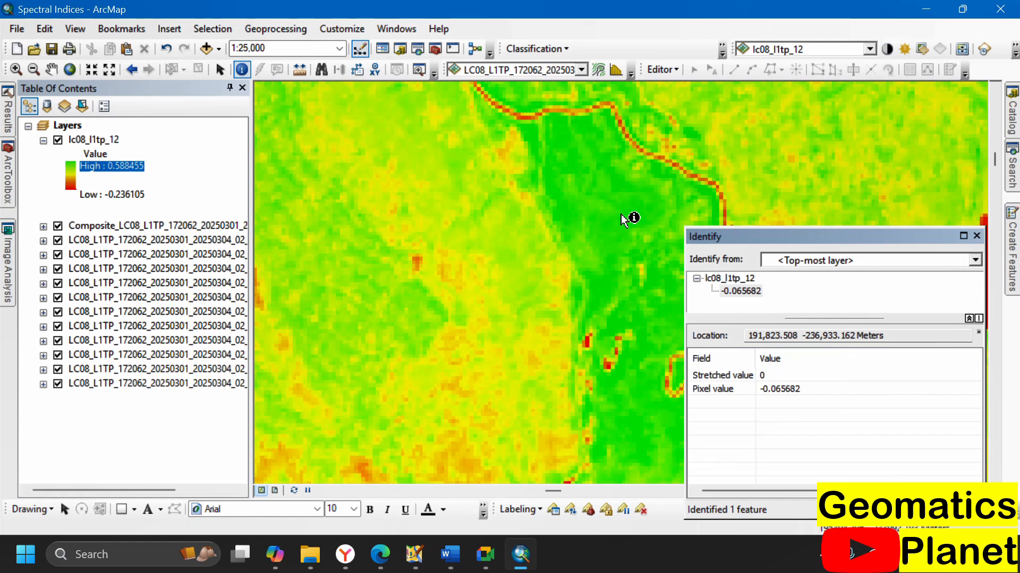
{"action": "left_click", "coordinate": [624, 209]}
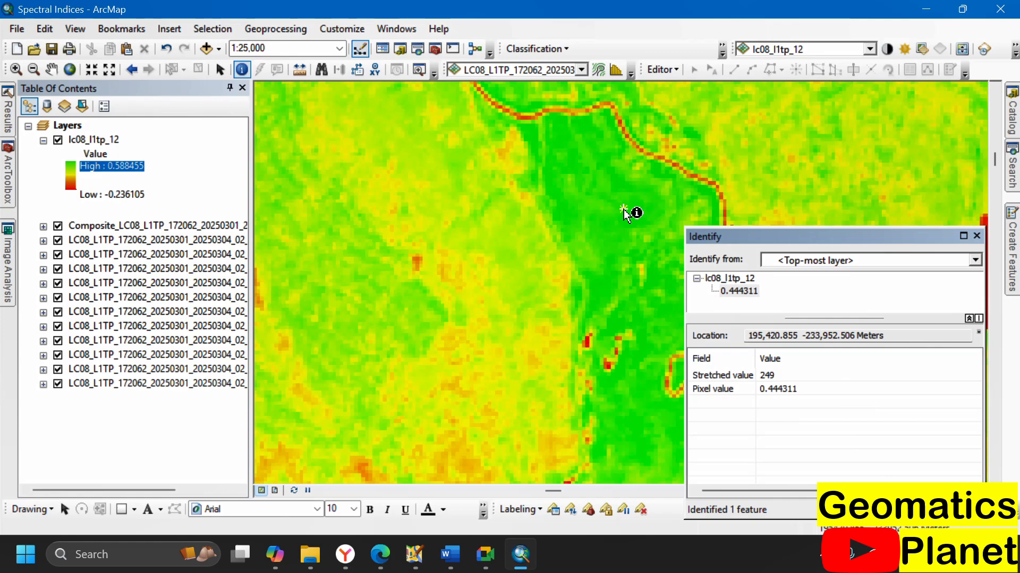
{"action": "scroll", "coordinate": [587, 212], "scroll_direction": "up", "scroll_amount": 2}
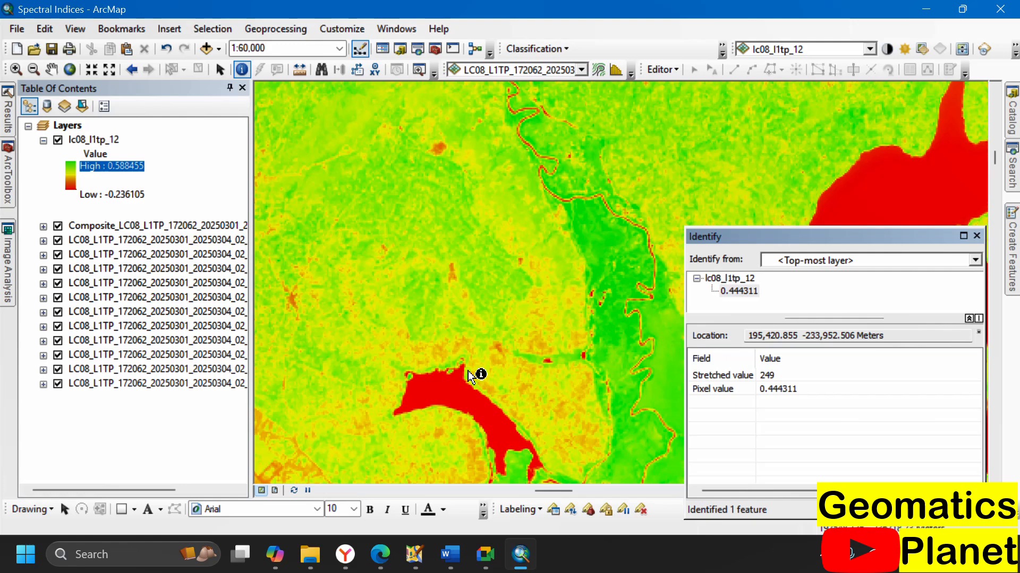
Step: In the Word course outline, select the Hands-On Practice item about creating a land use/land cover map, and return to ArcMap
{"action": "left_click", "coordinate": [439, 543]}
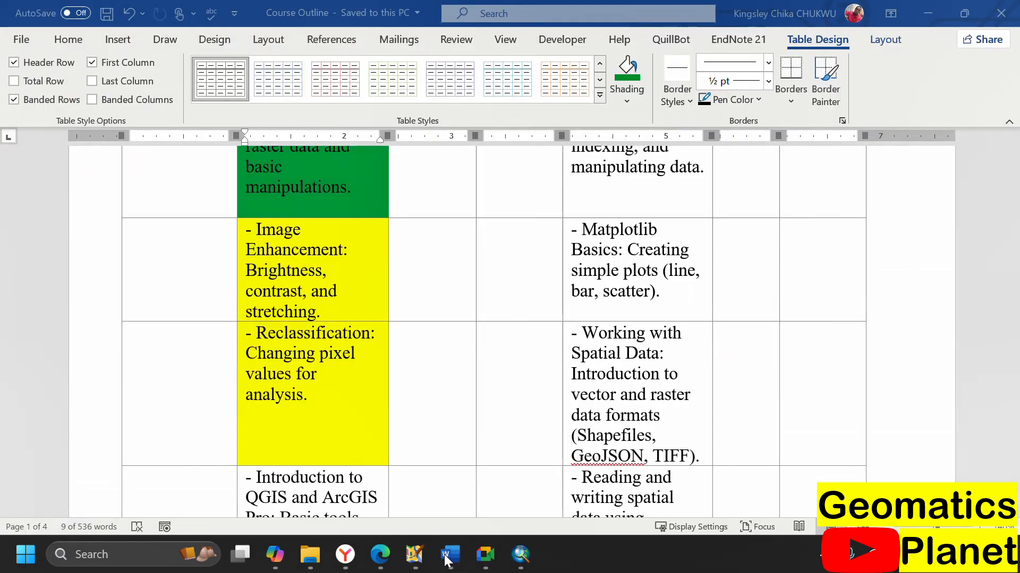
{"action": "scroll", "coordinate": [318, 414], "scroll_direction": "down", "scroll_amount": 5}
{"action": "scroll", "coordinate": [273, 354], "scroll_direction": "up", "scroll_amount": 4}
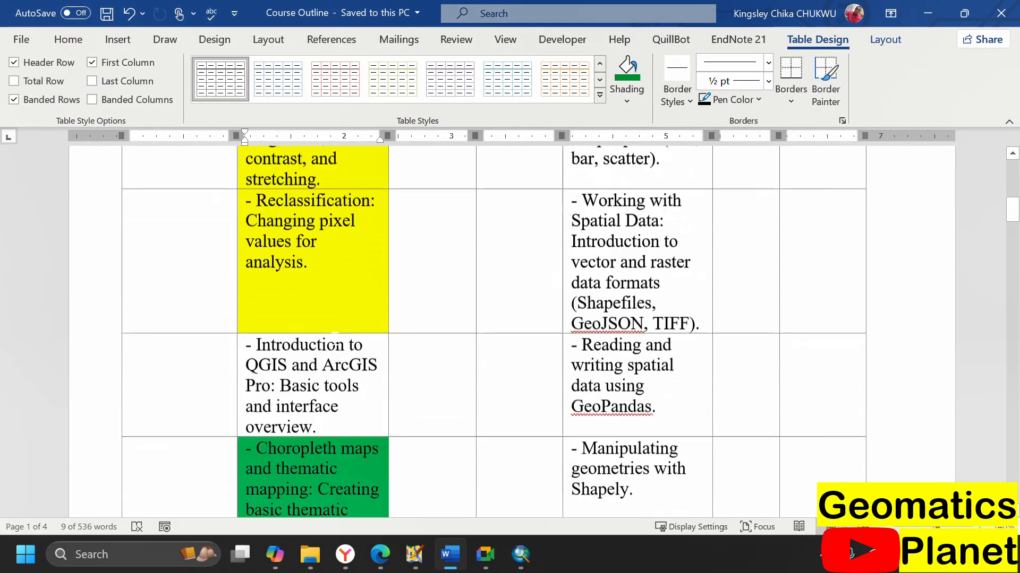
{"action": "scroll", "coordinate": [340, 386], "scroll_direction": "down", "scroll_amount": 4}
{"action": "scroll", "coordinate": [339, 386], "scroll_direction": "down", "scroll_amount": 10}
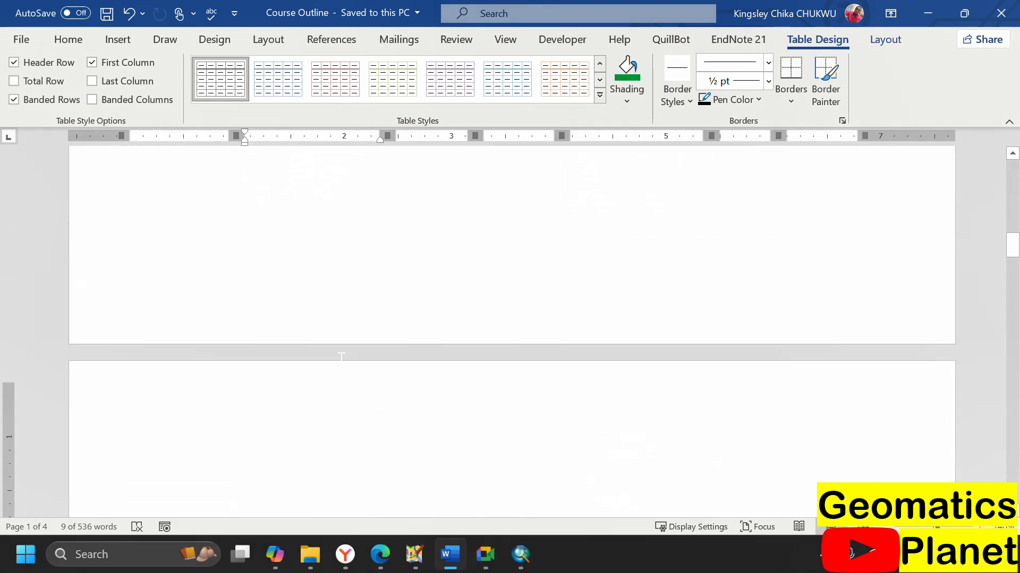
{"action": "left_click_drag", "start_coordinate": [378, 406], "coordinate": [266, 344]}
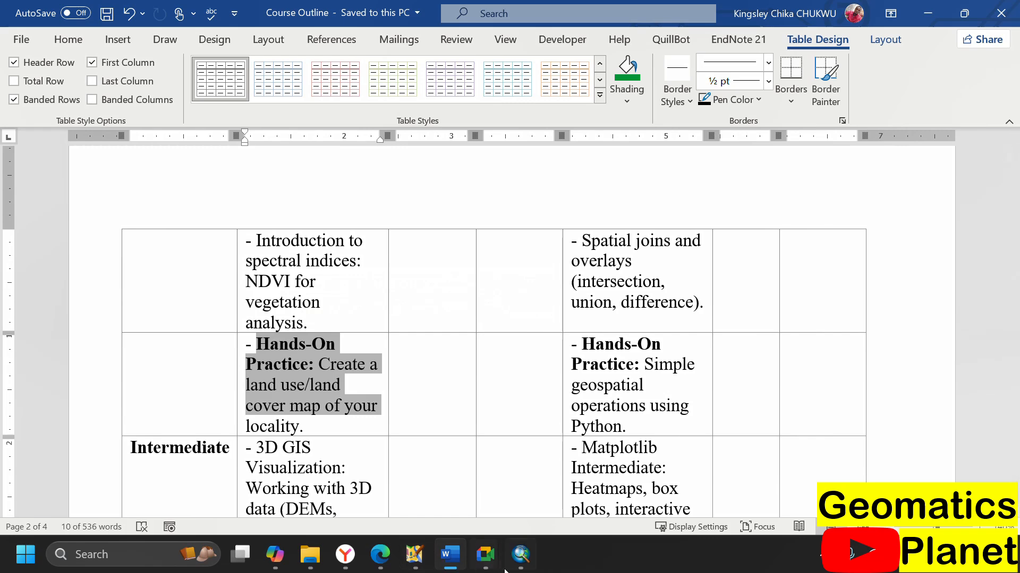
{"action": "left_click", "coordinate": [527, 537]}
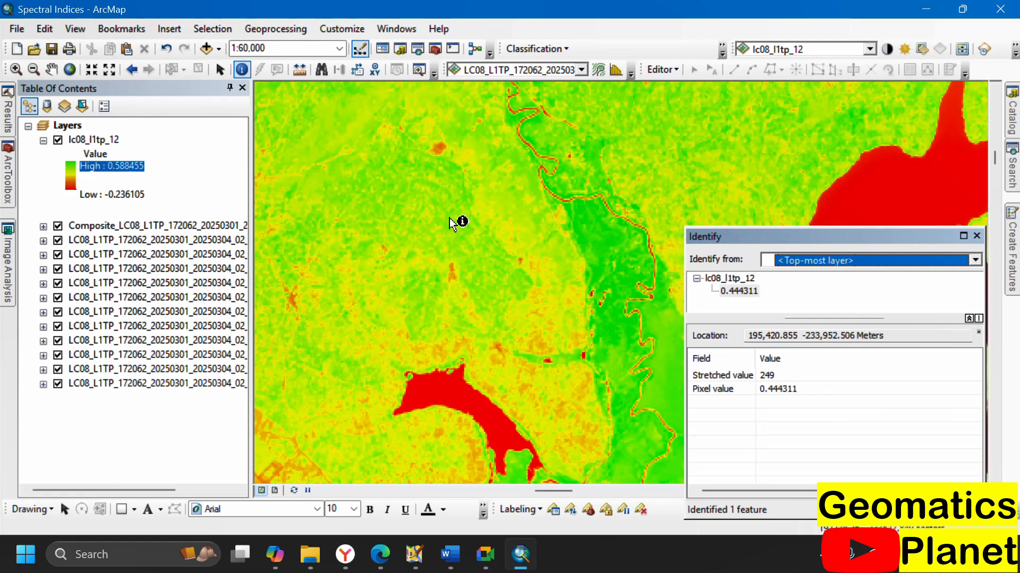
Step: Switch to Edge and open the UNILAK path of the AcadProject GitHub repository in a new tab
{"action": "left_click", "coordinate": [375, 567]}
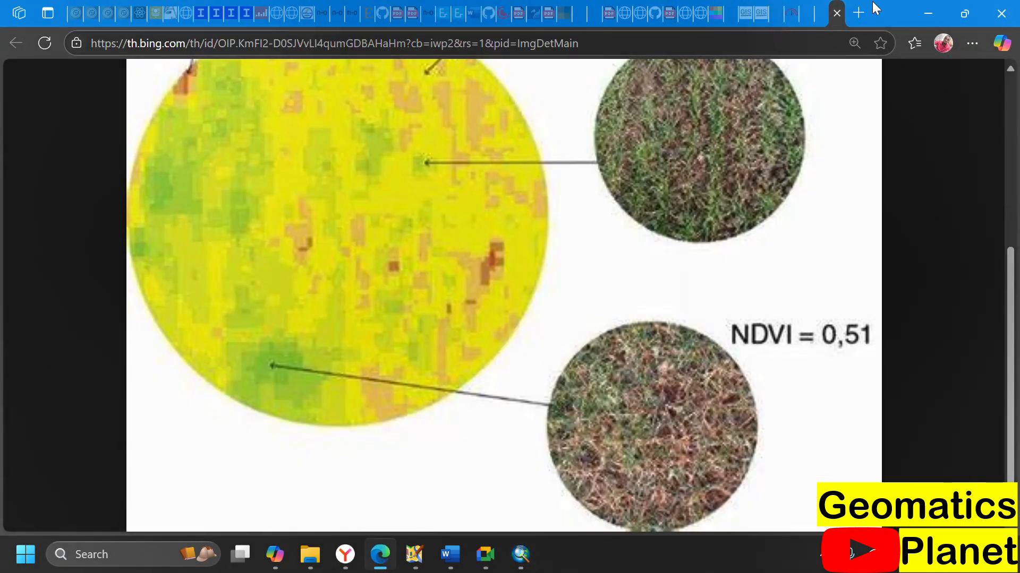
{"action": "left_click", "coordinate": [858, 13]}
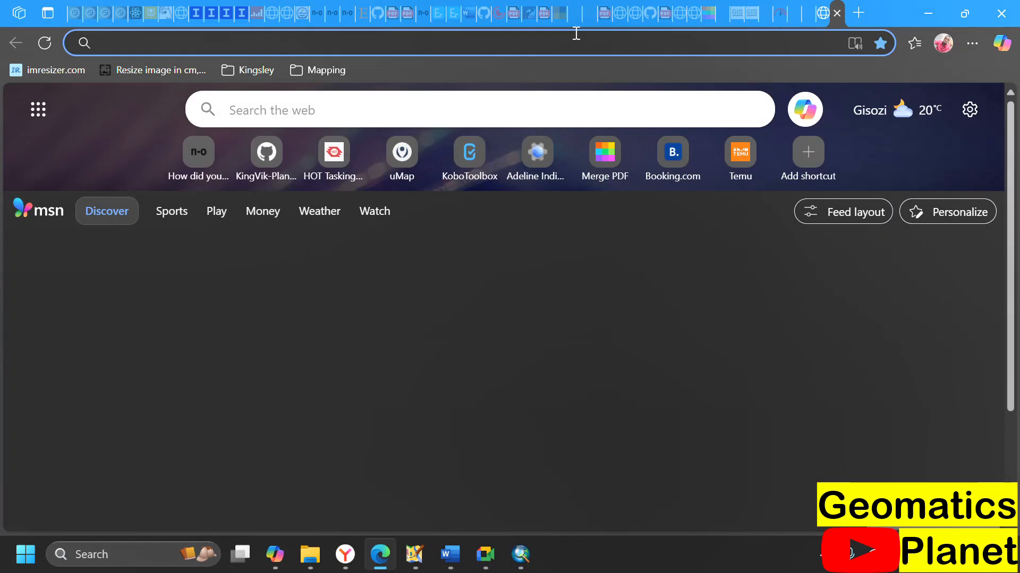
{"action": "type", "text": "king"}
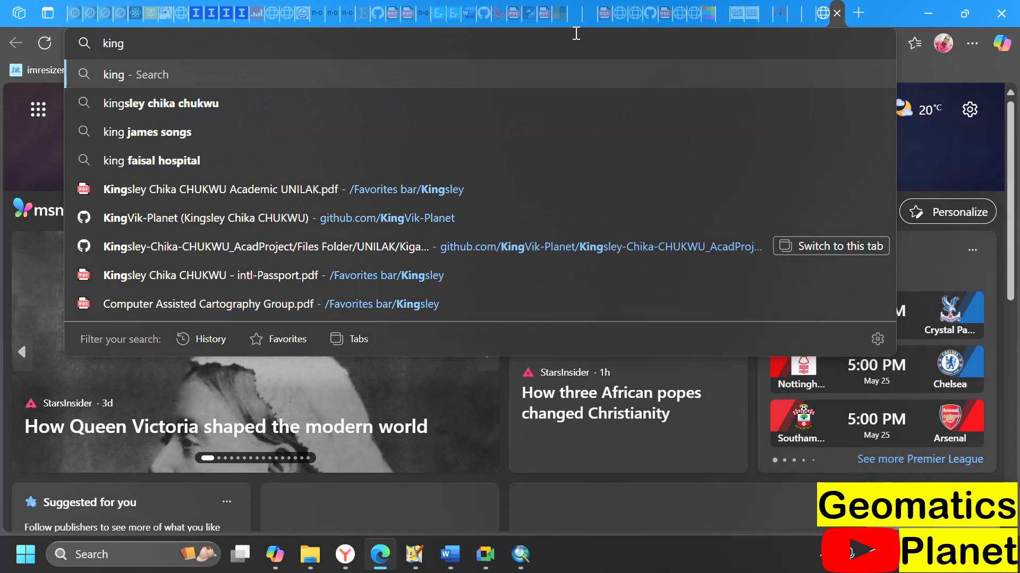
{"action": "key", "text": "BackSpace"}
{"action": "key", "text": "BackSpace"}
{"action": "key", "text": "BackSpace"}
{"action": "key", "text": "BackSpace"}
{"action": "type", "text": "g"}
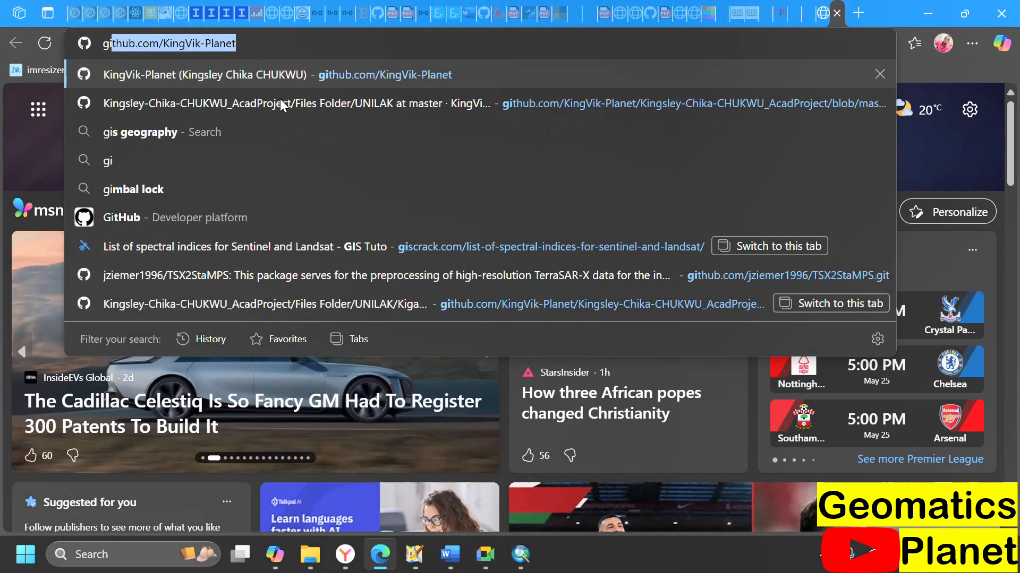
{"action": "type", "text": "i"}
{"action": "left_click", "coordinate": [283, 113]}
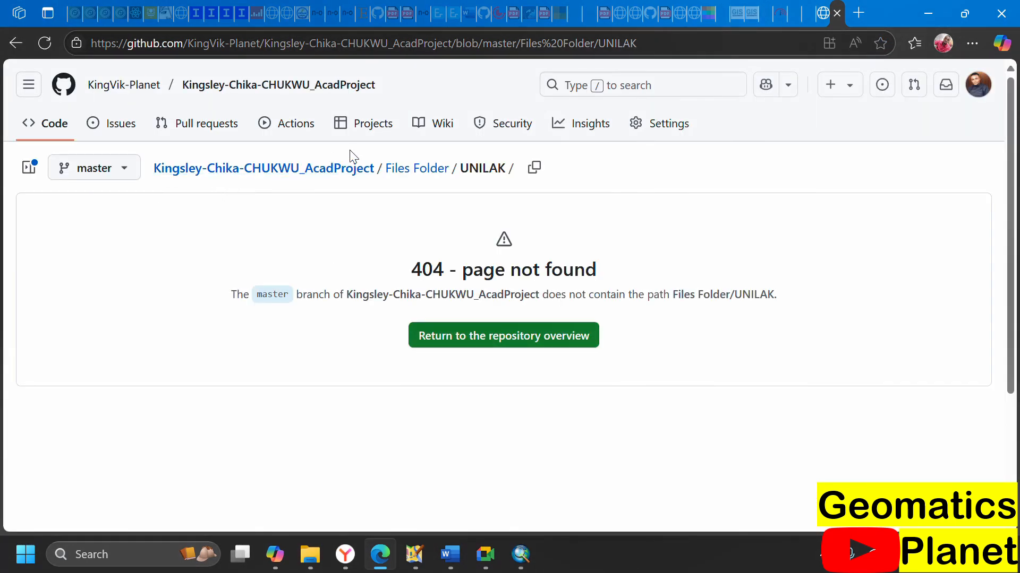
Step: Open the notebook Kigali_Rainfall_Temp_Analysis.ipynb from the repository's Files Folder / Kigali City Project directory
{"action": "left_click", "coordinate": [391, 175]}
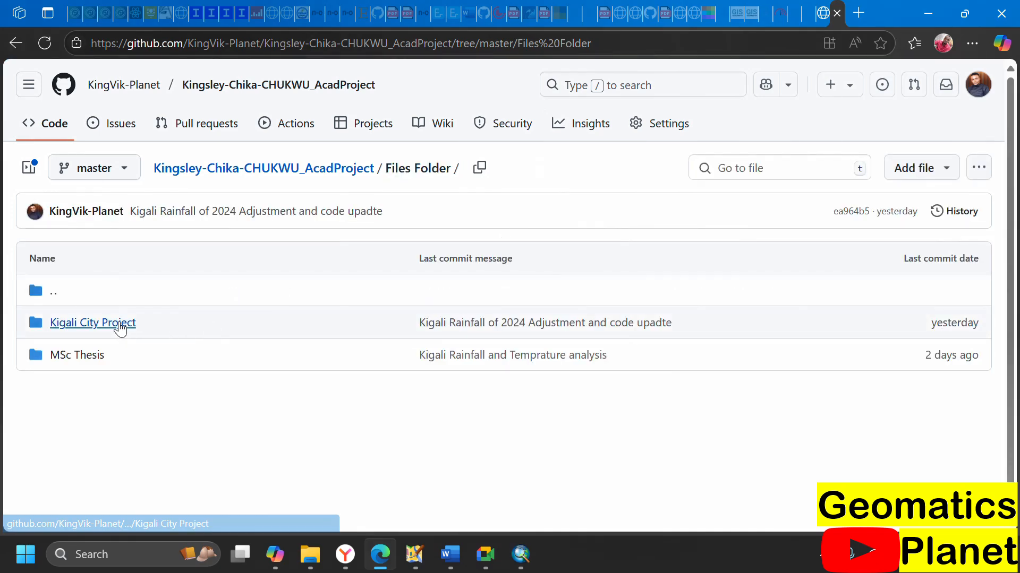
{"action": "left_click", "coordinate": [121, 329]}
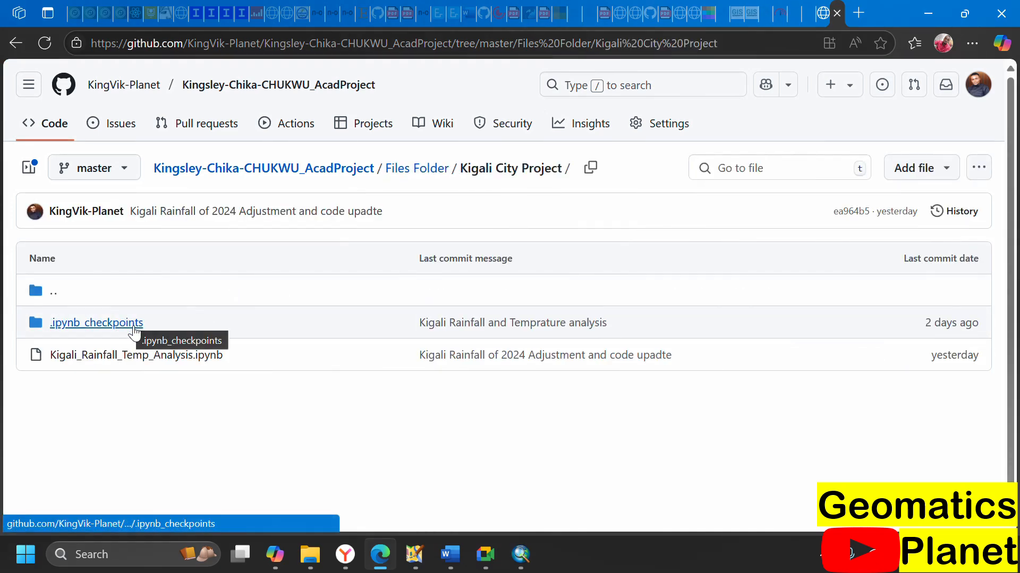
{"action": "left_click", "coordinate": [115, 361]}
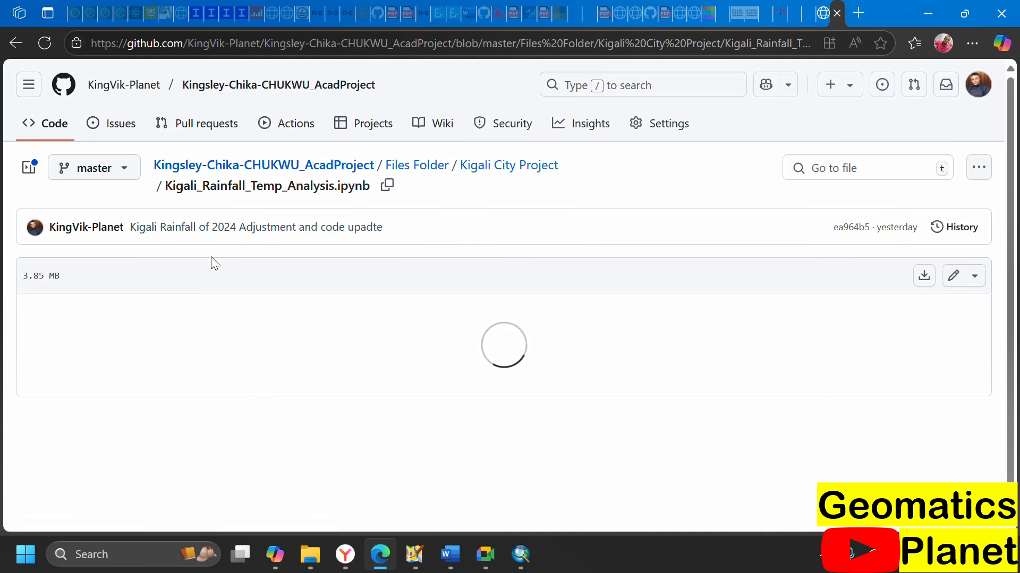
{"action": "scroll", "coordinate": [255, 223], "scroll_direction": "down", "scroll_amount": 1}
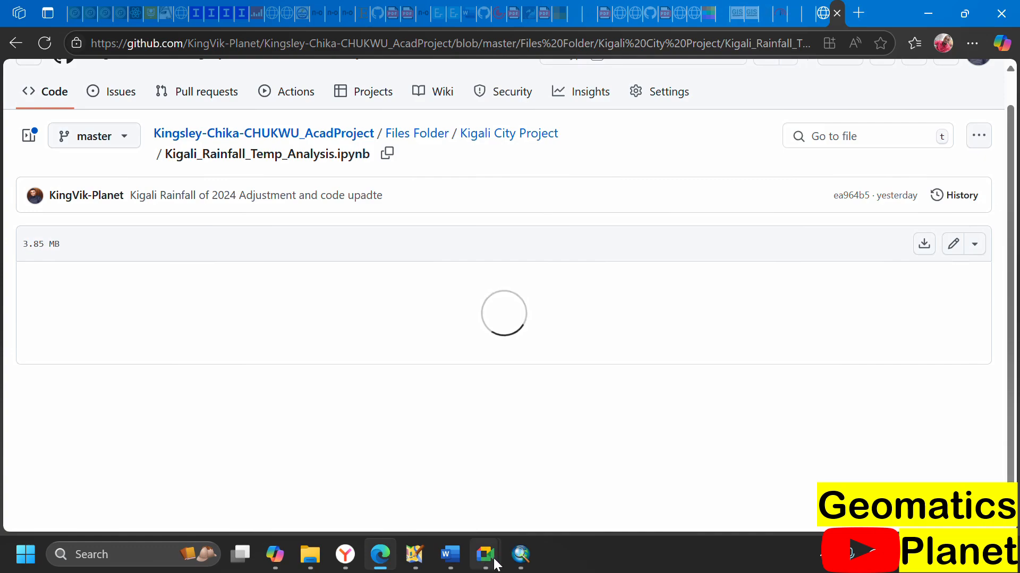
Step: View the NDVI raster in ArcMap at 1:150,000 and check the open NDVI image and application pages in Edge
{"action": "left_click", "coordinate": [523, 556]}
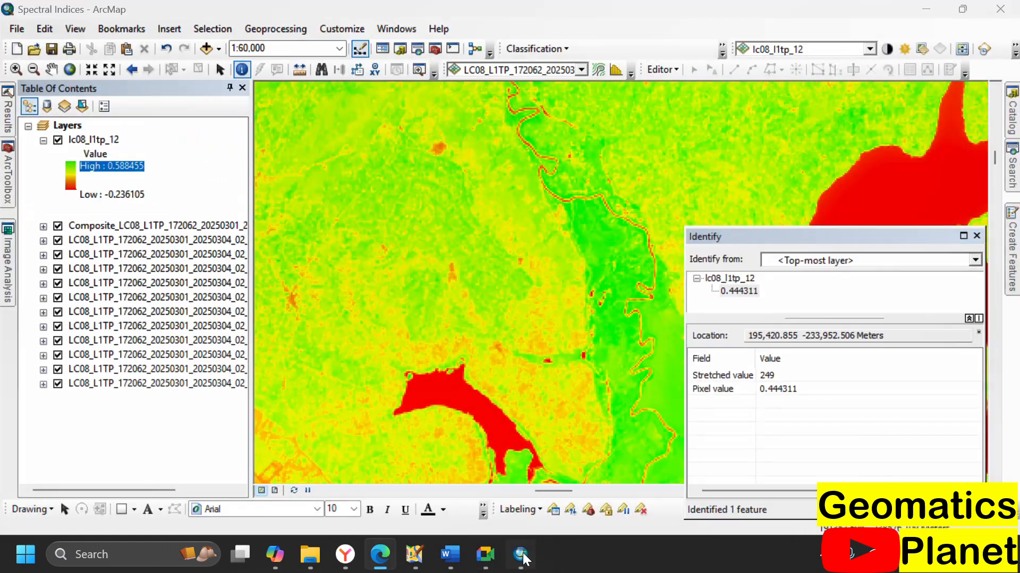
{"action": "scroll", "coordinate": [552, 228], "scroll_direction": "down", "scroll_amount": 3}
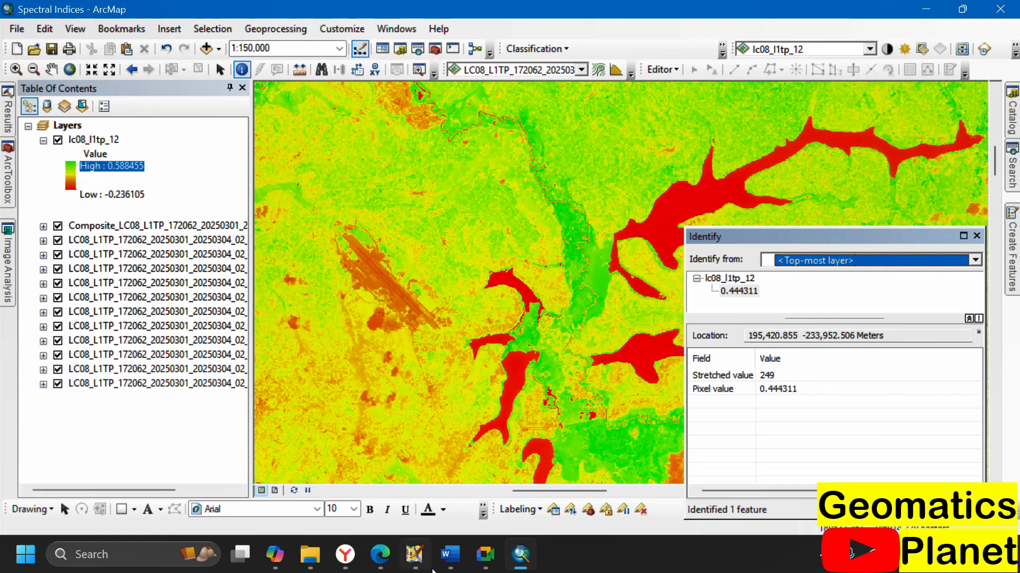
{"action": "left_click", "coordinate": [380, 554]}
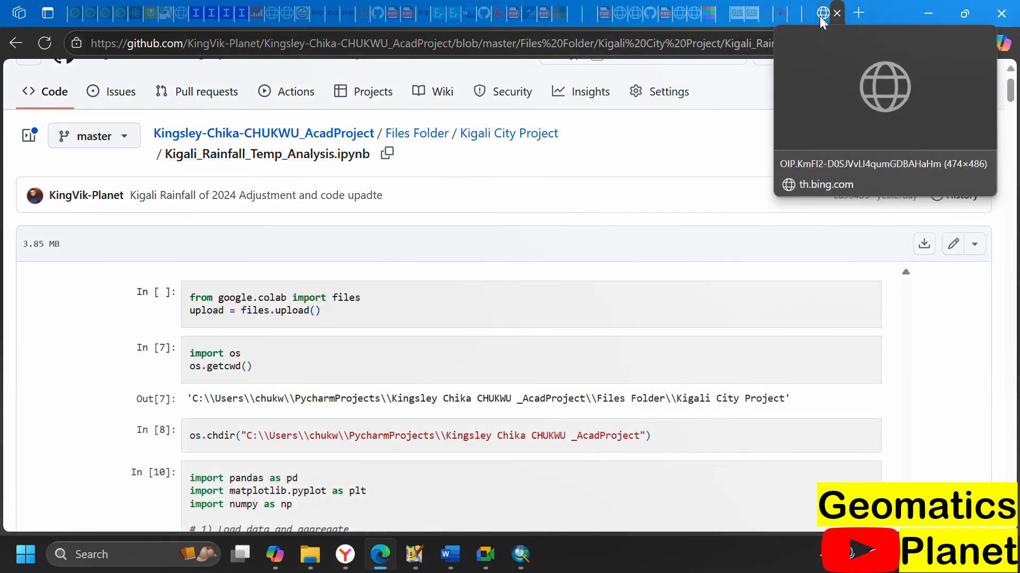
{"action": "left_click", "coordinate": [820, 16]}
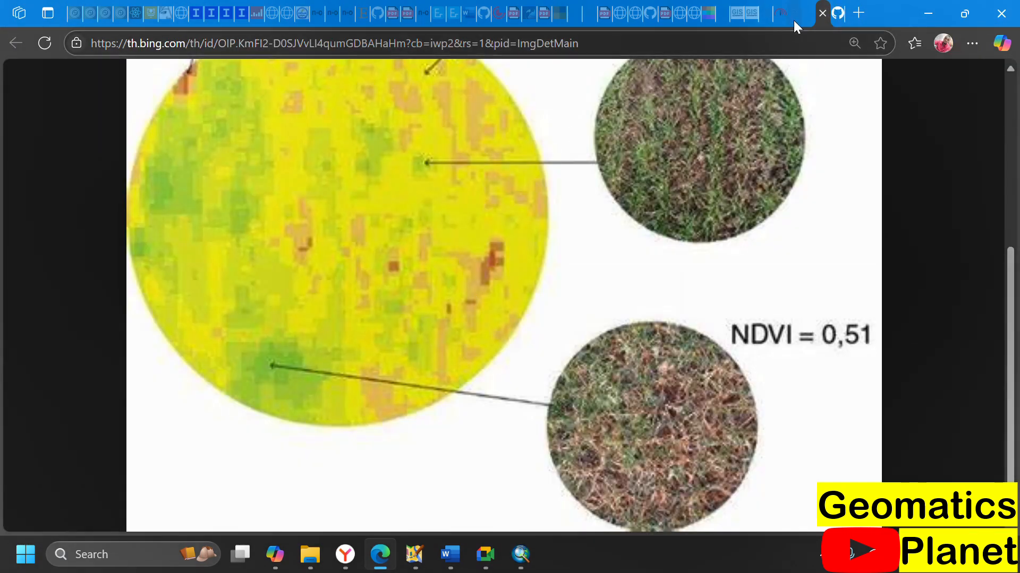
{"action": "left_click", "coordinate": [806, 17]}
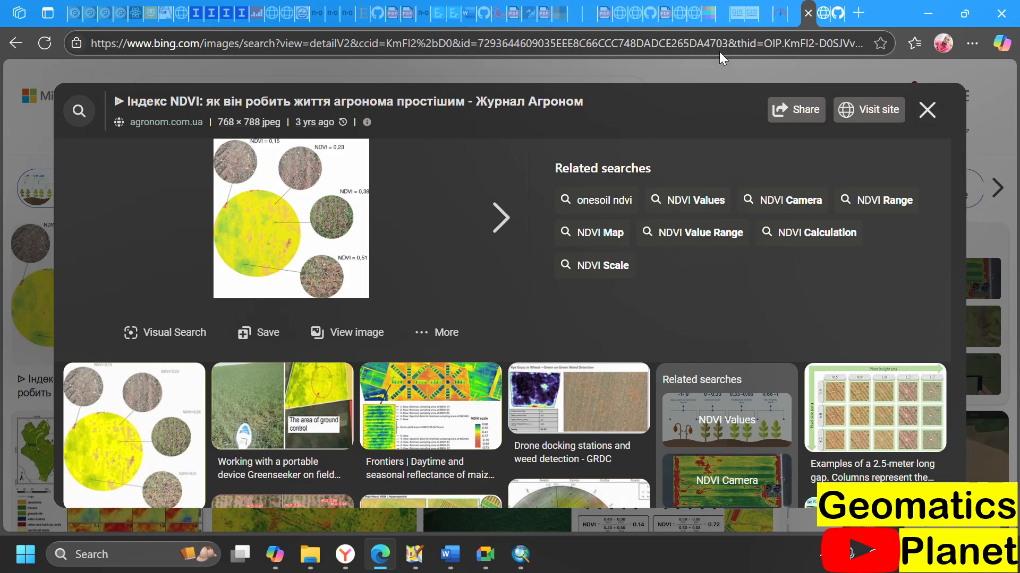
{"action": "left_click", "coordinate": [795, 18]}
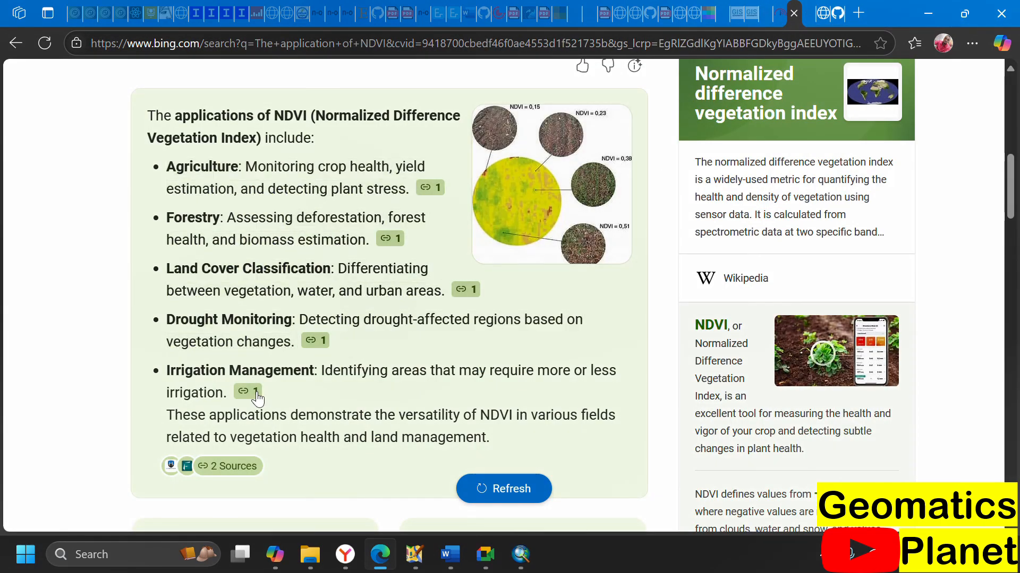
Step: Return to the Kigali notebook and examine its monthly rainfall and temperature plots down to the yearly temperature comparison chart
{"action": "left_click", "coordinate": [835, 17]}
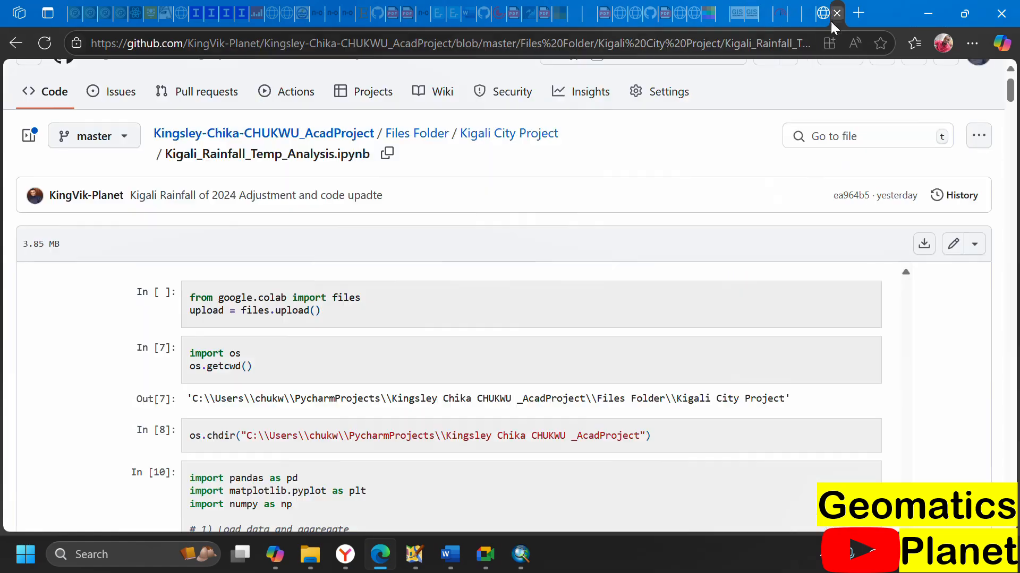
{"action": "scroll", "coordinate": [512, 240], "scroll_direction": "down", "scroll_amount": 2}
{"action": "scroll", "coordinate": [533, 247], "scroll_direction": "down", "scroll_amount": 10}
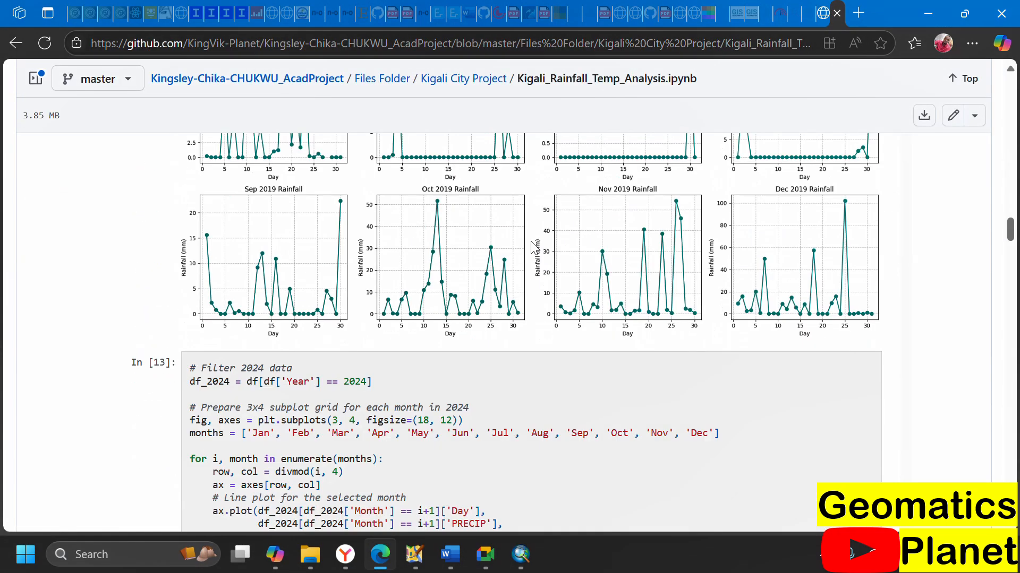
{"action": "scroll", "coordinate": [329, 250], "scroll_direction": "up", "scroll_amount": 5}
{"action": "scroll", "coordinate": [326, 284], "scroll_direction": "down", "scroll_amount": 10}
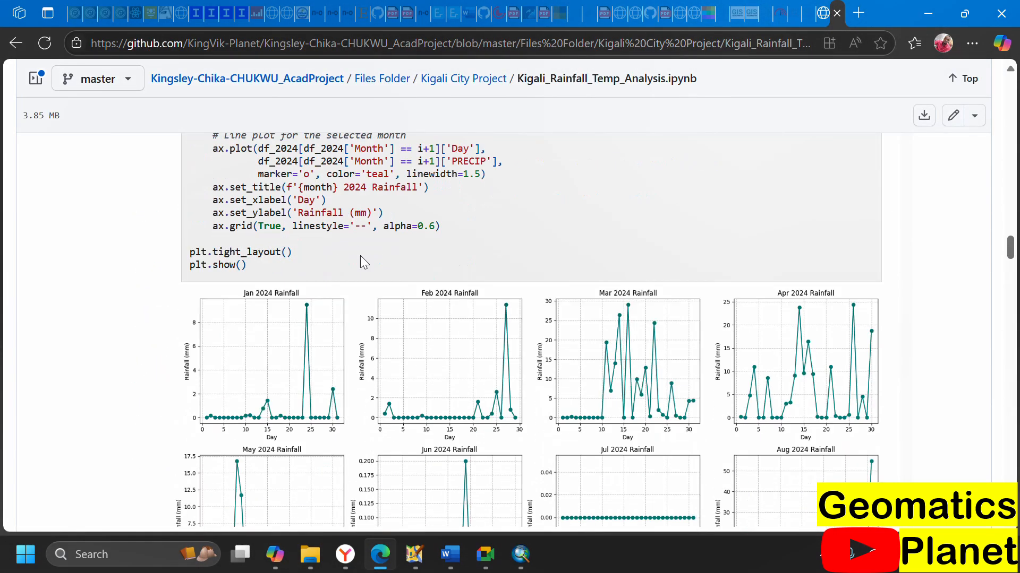
{"action": "scroll", "coordinate": [332, 235], "scroll_direction": "down", "scroll_amount": 5}
{"action": "scroll", "coordinate": [332, 235], "scroll_direction": "down", "scroll_amount": 7}
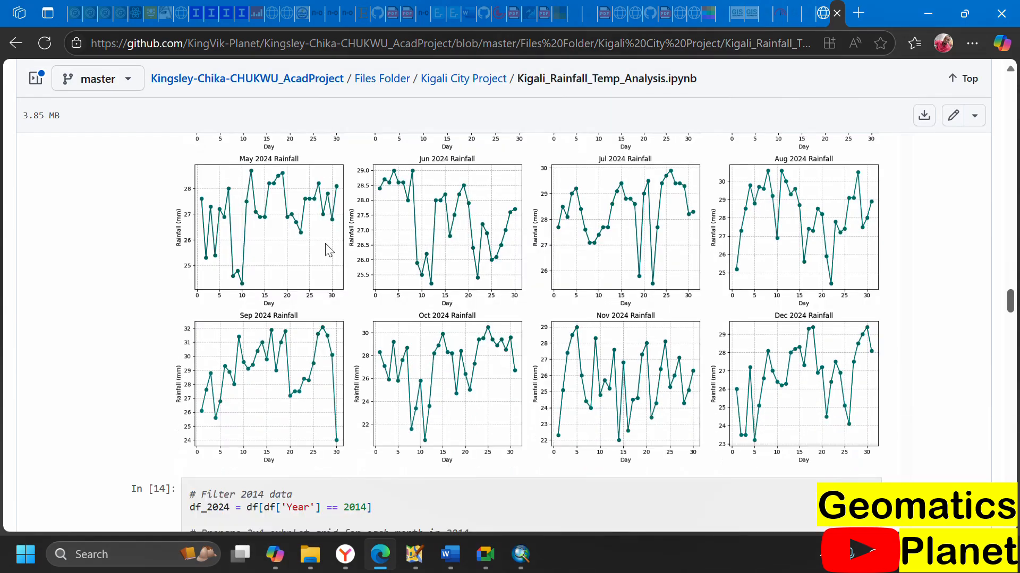
{"action": "scroll", "coordinate": [462, 247], "scroll_direction": "down", "scroll_amount": 12}
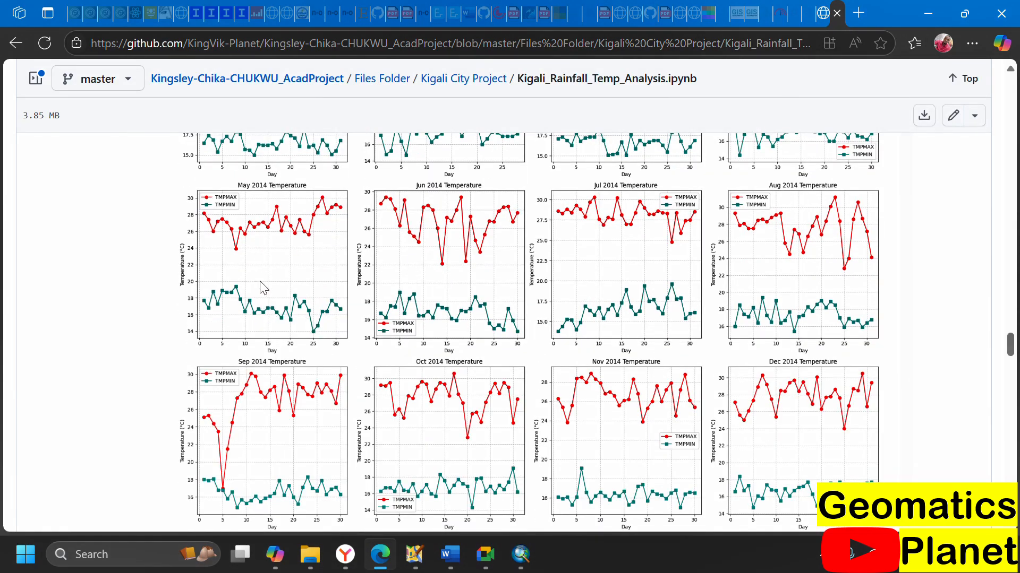
{"action": "scroll", "coordinate": [513, 308], "scroll_direction": "down", "scroll_amount": 15}
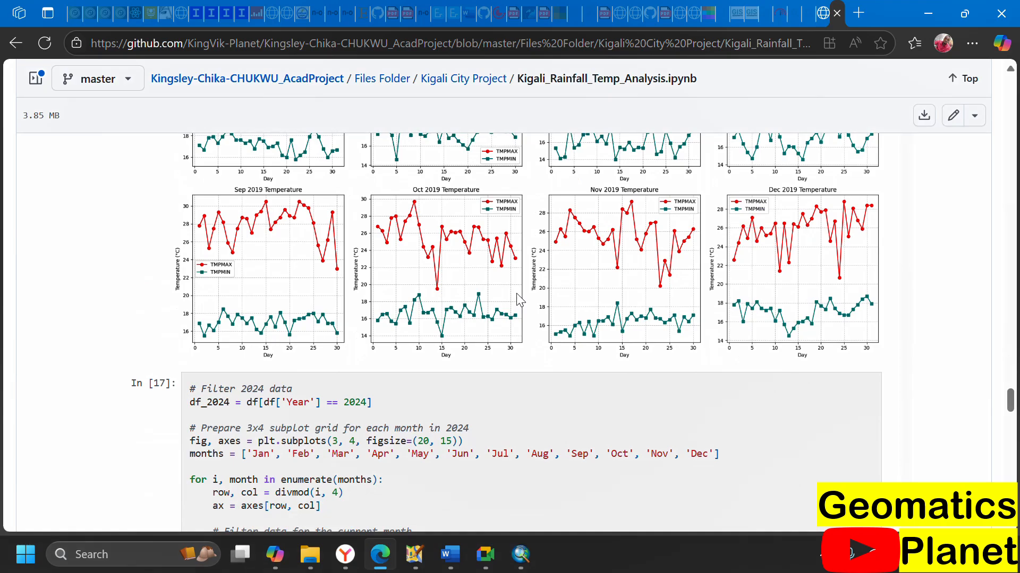
{"action": "scroll", "coordinate": [518, 300], "scroll_direction": "down", "scroll_amount": 20}
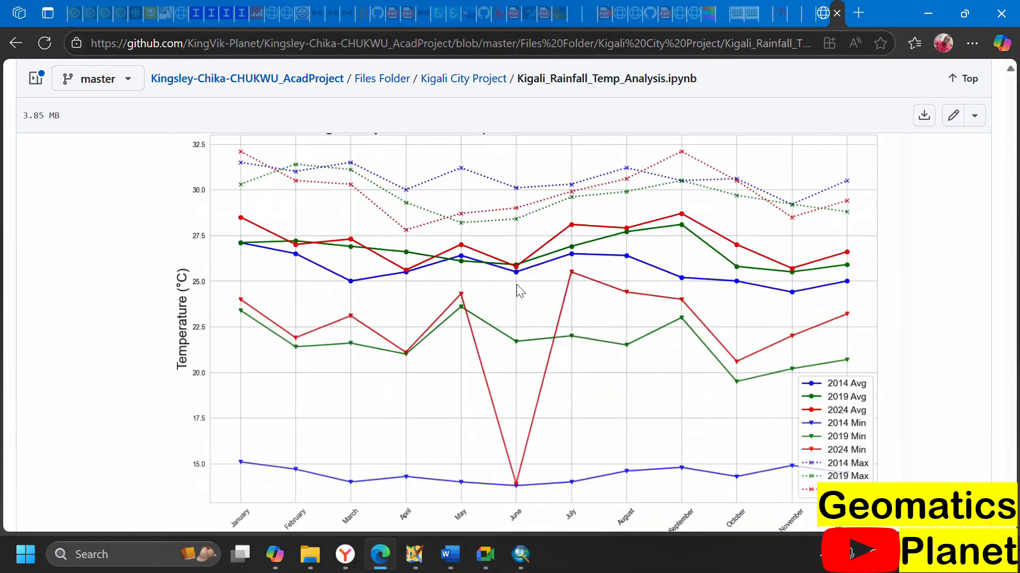
Step: Back in ArcMap, identify the NDVI pixel values of the lake, the orange built-up strip and two green vegetation areas
{"action": "left_click", "coordinate": [915, 7]}
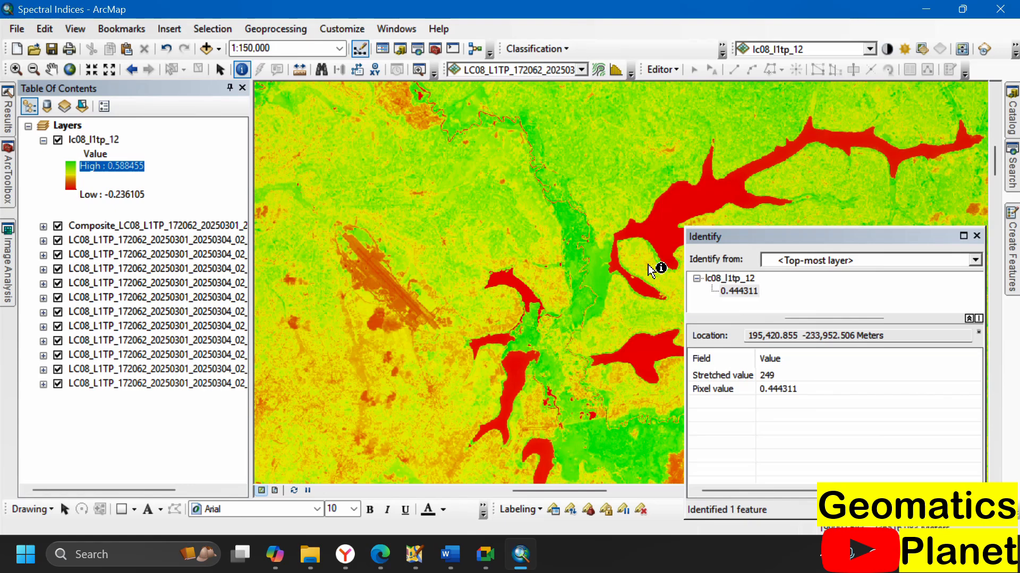
{"action": "left_click", "coordinate": [668, 228]}
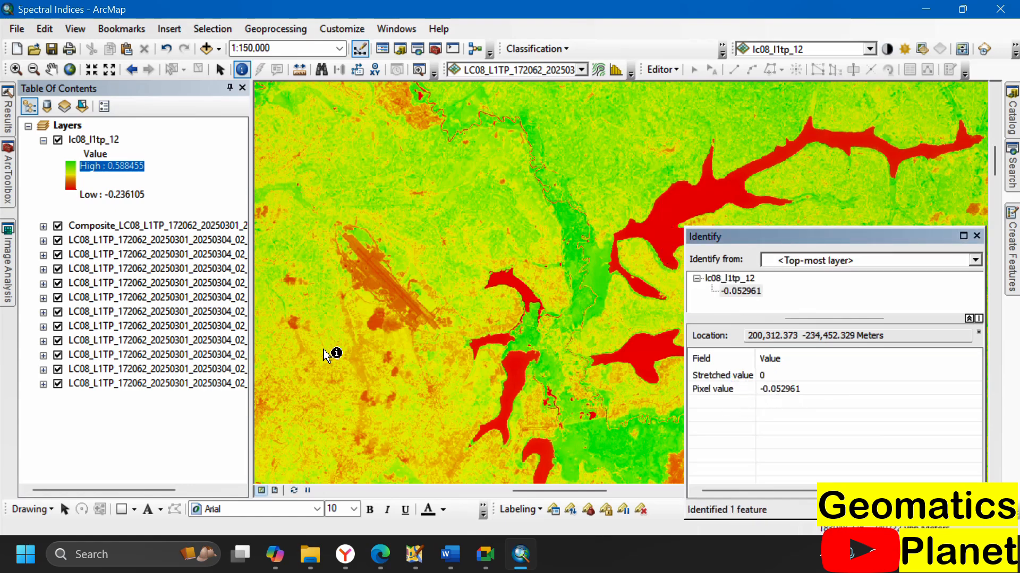
{"action": "left_click", "coordinate": [393, 285]}
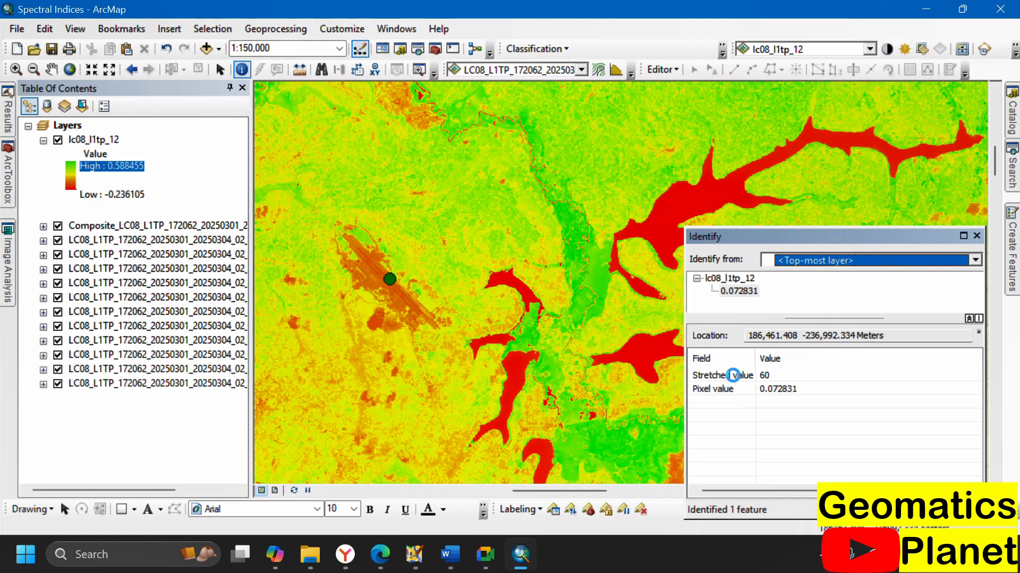
{"action": "left_click", "coordinate": [591, 280]}
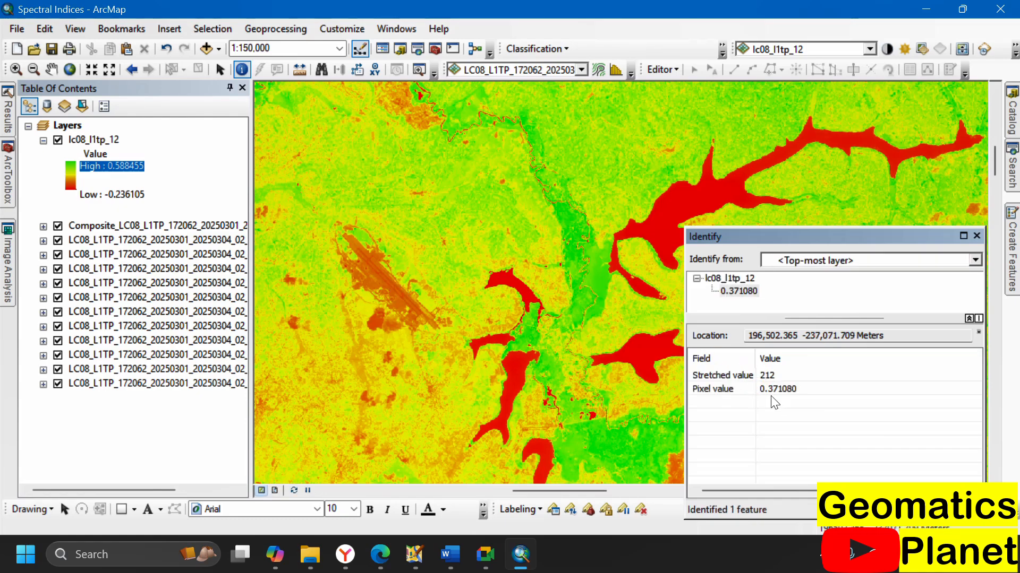
{"action": "left_click", "coordinate": [580, 459]}
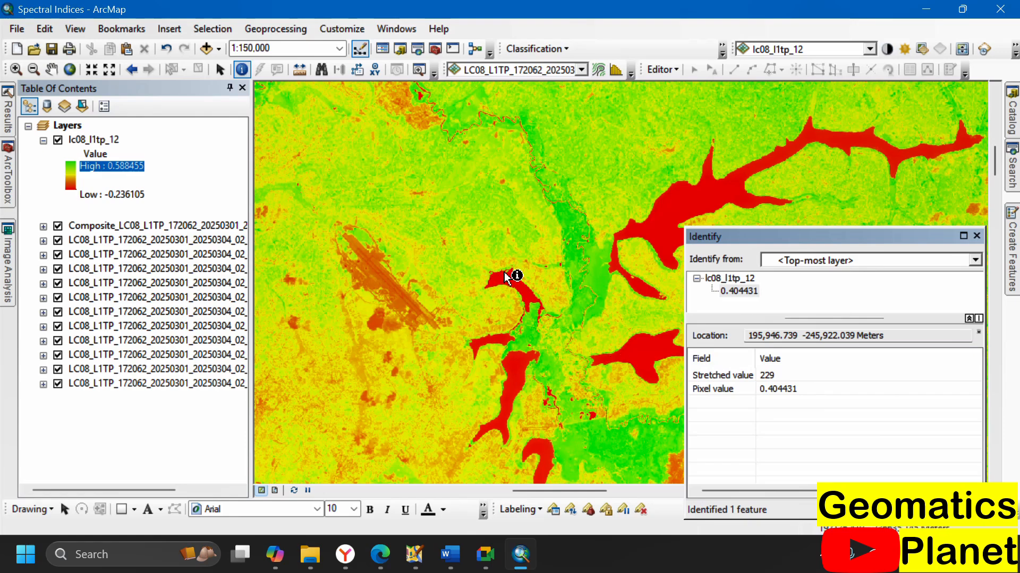
Step: Examine the NDVI raster down to 1:62,500, swipe the layer against those beneath it, and view the scene at 1:1,250,000
{"action": "scroll", "coordinate": [506, 278], "scroll_direction": "up", "scroll_amount": 6}
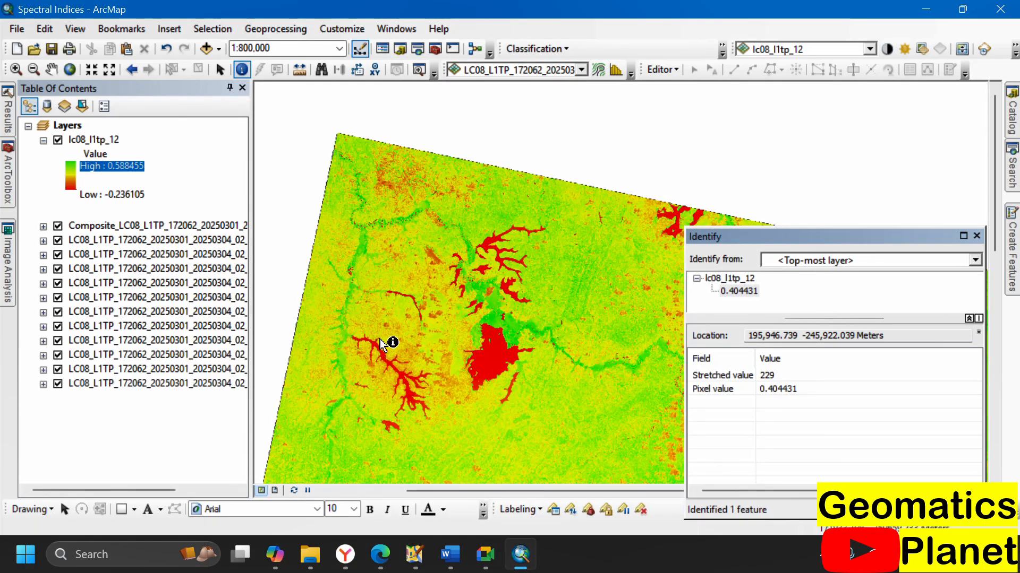
{"action": "scroll", "coordinate": [429, 384], "scroll_direction": "down", "scroll_amount": 1}
{"action": "scroll", "coordinate": [439, 416], "scroll_direction": "down", "scroll_amount": 4}
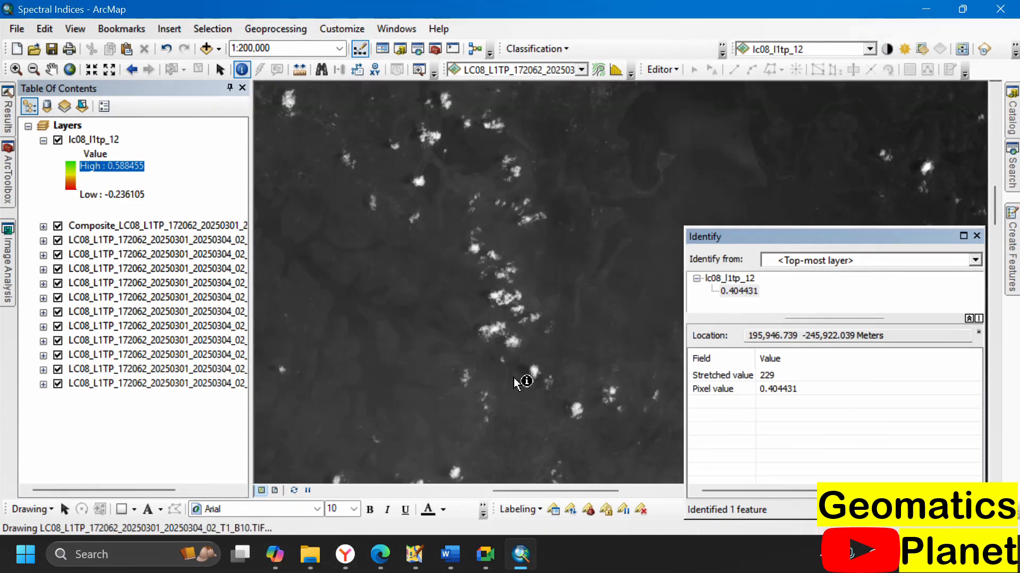
{"action": "scroll", "coordinate": [518, 379], "scroll_direction": "down", "scroll_amount": 4}
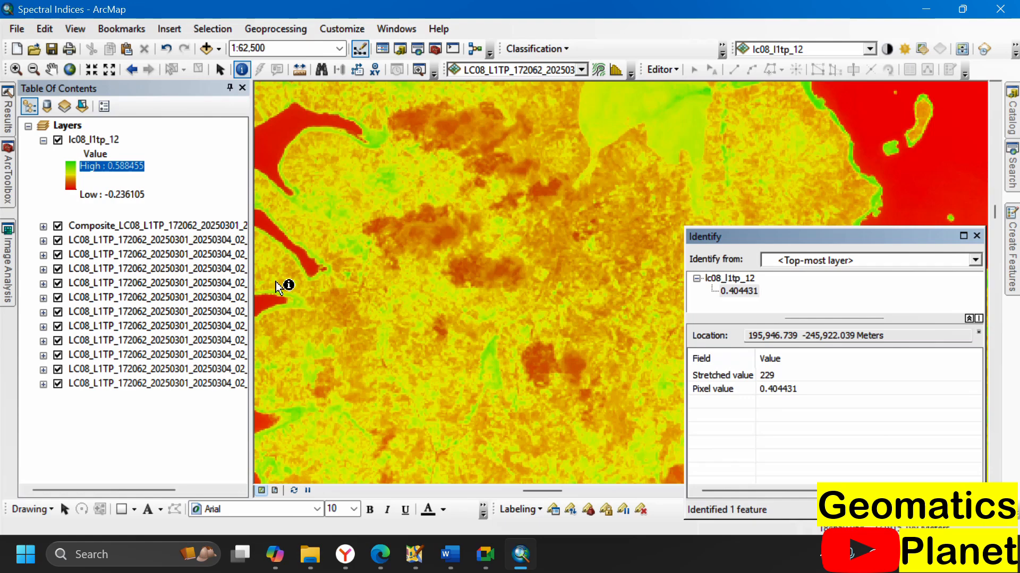
{"action": "left_click", "coordinate": [8, 250]}
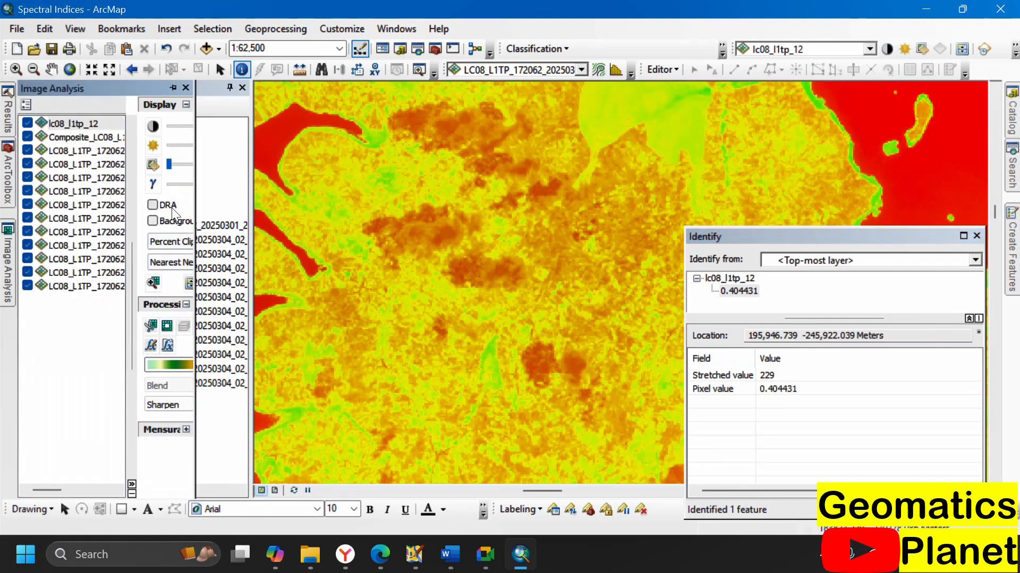
{"action": "left_click", "coordinate": [188, 283]}
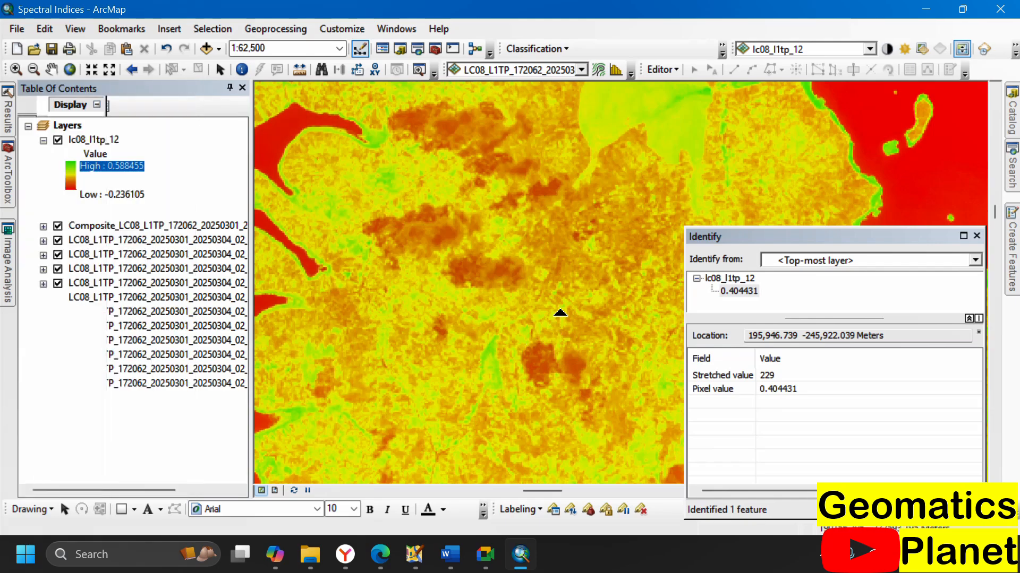
{"action": "left_click_drag", "start_coordinate": [563, 292], "coordinate": [524, 382]}
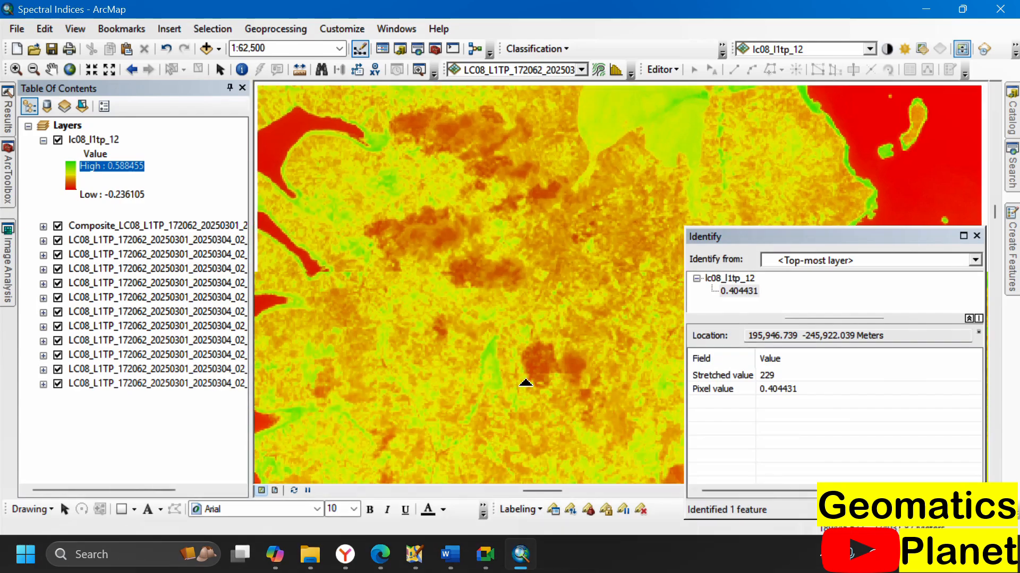
{"action": "scroll", "coordinate": [477, 326], "scroll_direction": "up", "scroll_amount": 4}
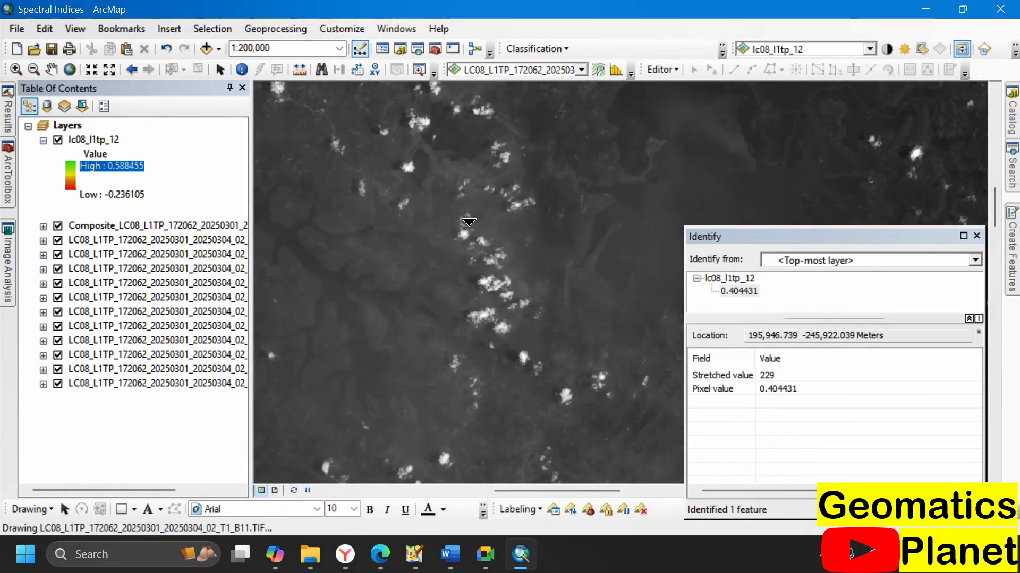
{"action": "scroll", "coordinate": [592, 284], "scroll_direction": "up", "scroll_amount": 4}
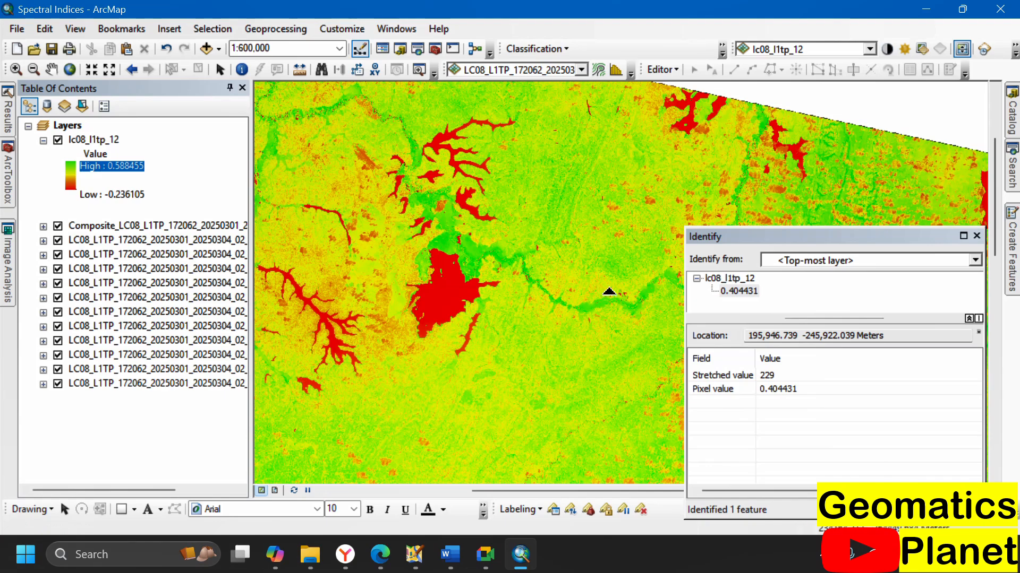
{"action": "scroll", "coordinate": [576, 291], "scroll_direction": "up", "scroll_amount": 1}
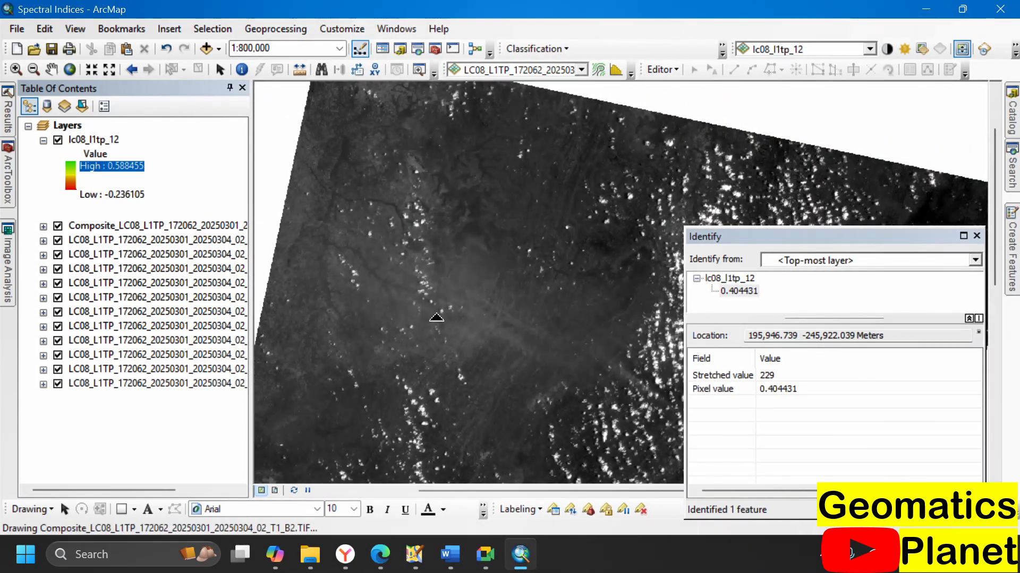
{"action": "scroll", "coordinate": [580, 292], "scroll_direction": "up", "scroll_amount": 2}
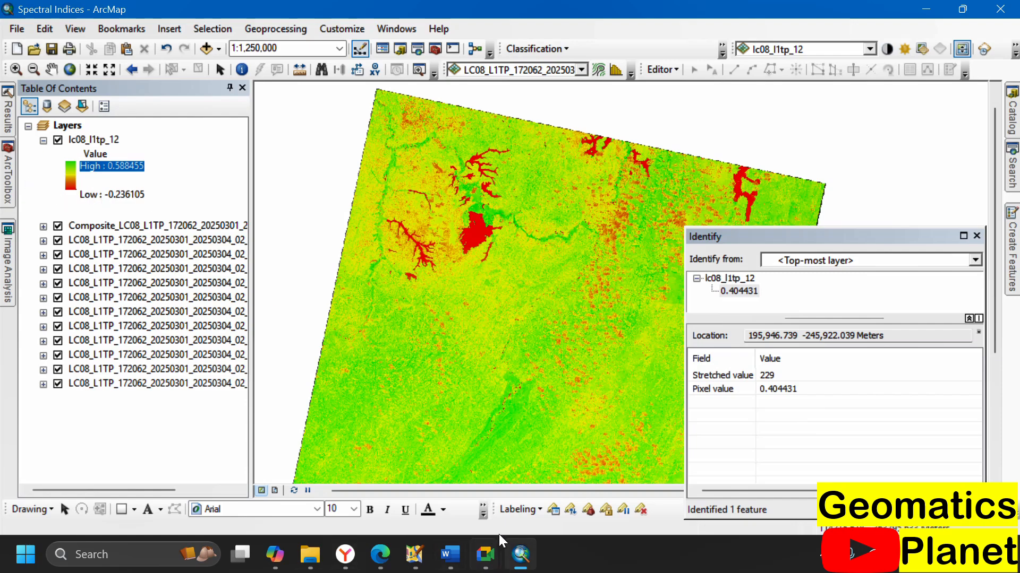
Step: Switch to Edge and review the giscrack.com spectral index formulas from NDVI to NDMI, dismissing the subscription prompt
{"action": "left_click", "coordinate": [377, 547]}
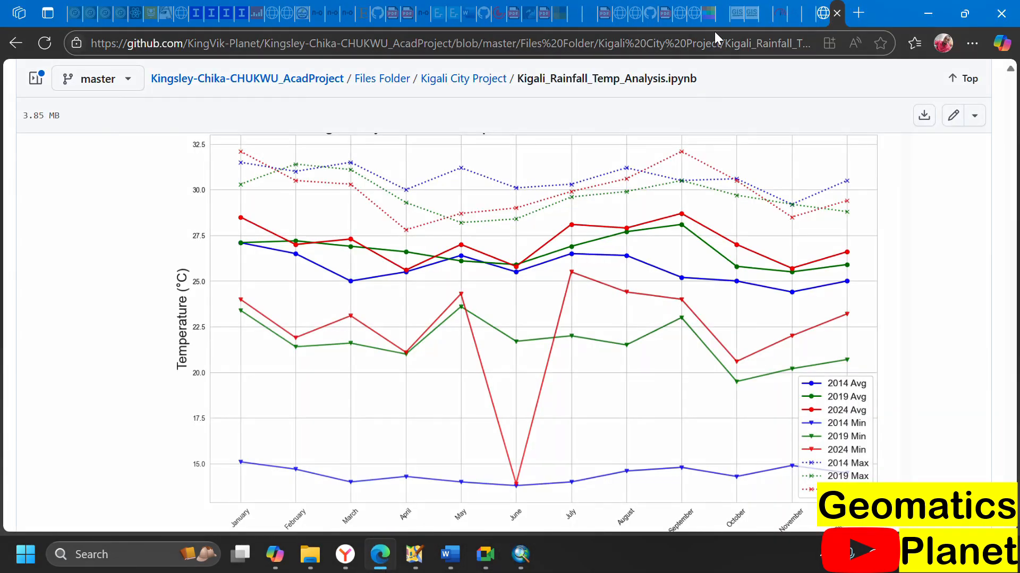
{"action": "left_click", "coordinate": [765, 20]}
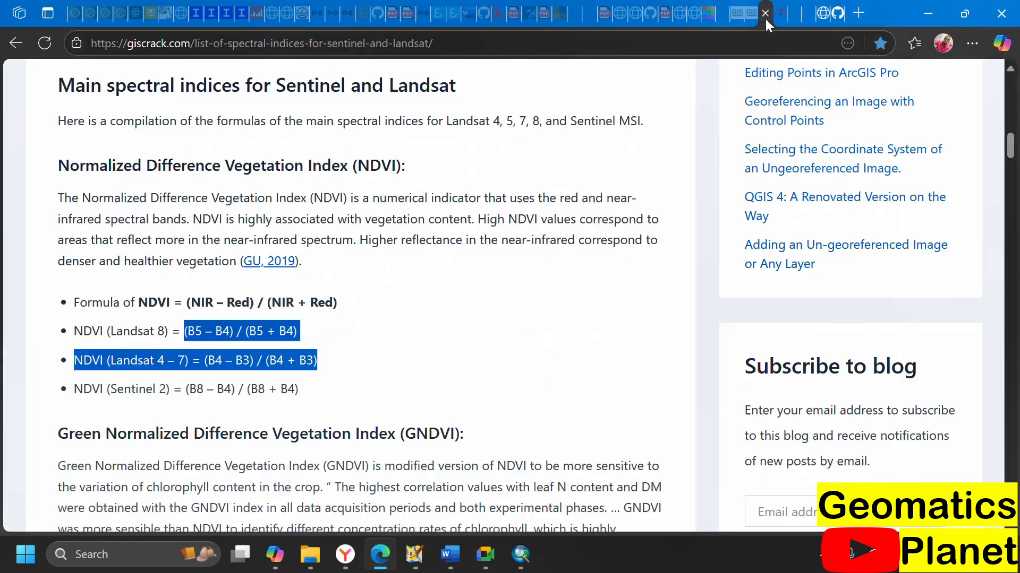
{"action": "scroll", "coordinate": [339, 337], "scroll_direction": "down", "scroll_amount": 7}
{"action": "scroll", "coordinate": [339, 337], "scroll_direction": "up", "scroll_amount": 5}
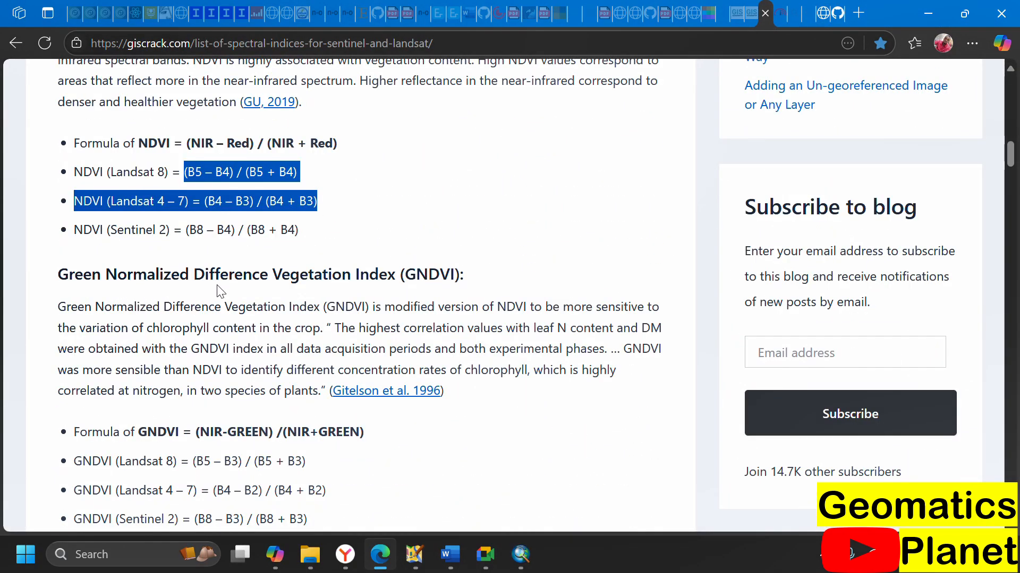
{"action": "scroll", "coordinate": [221, 291], "scroll_direction": "down", "scroll_amount": 4}
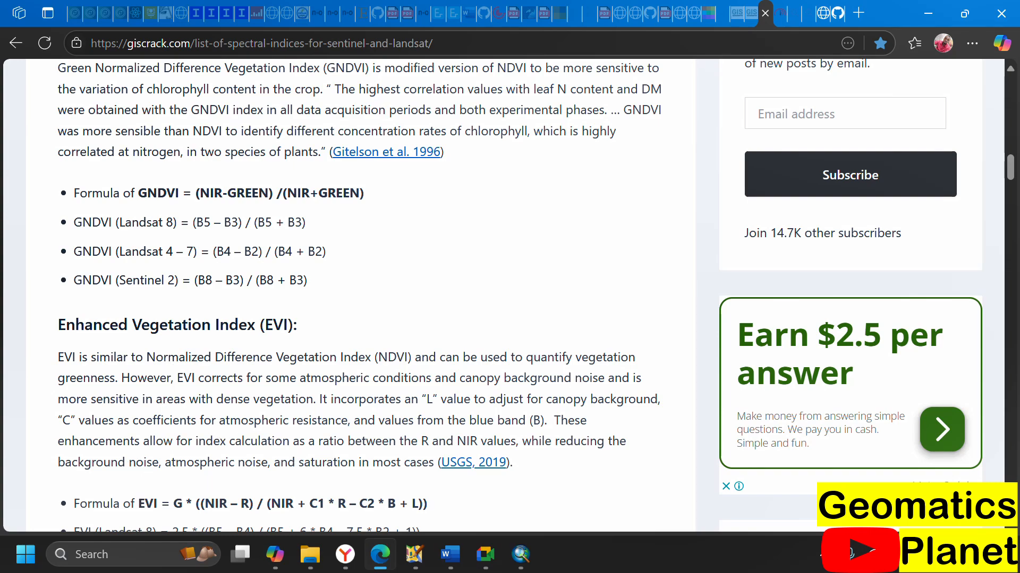
{"action": "scroll", "coordinate": [361, 292], "scroll_direction": "down", "scroll_amount": 6}
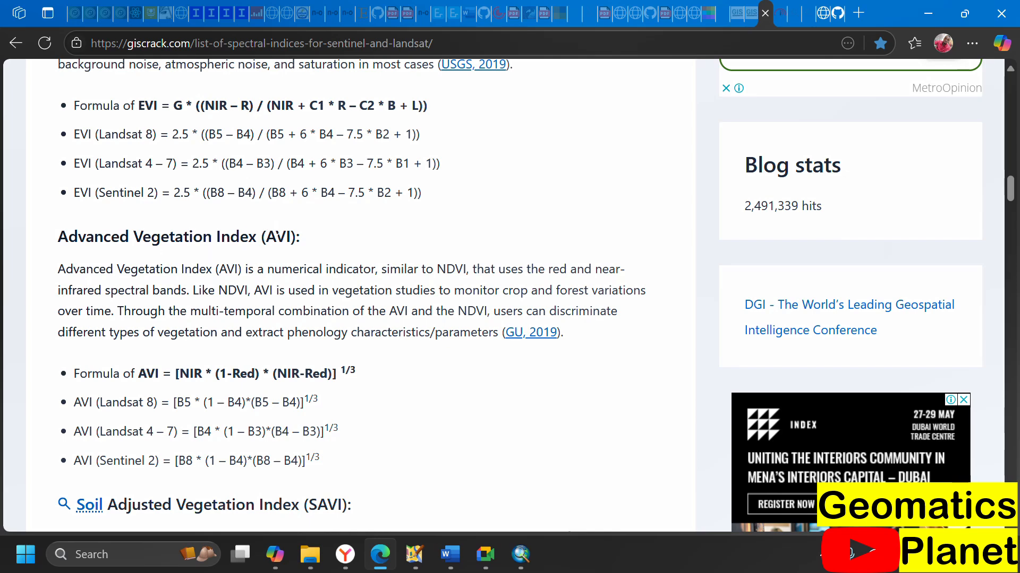
{"action": "scroll", "coordinate": [276, 266], "scroll_direction": "down", "scroll_amount": 4}
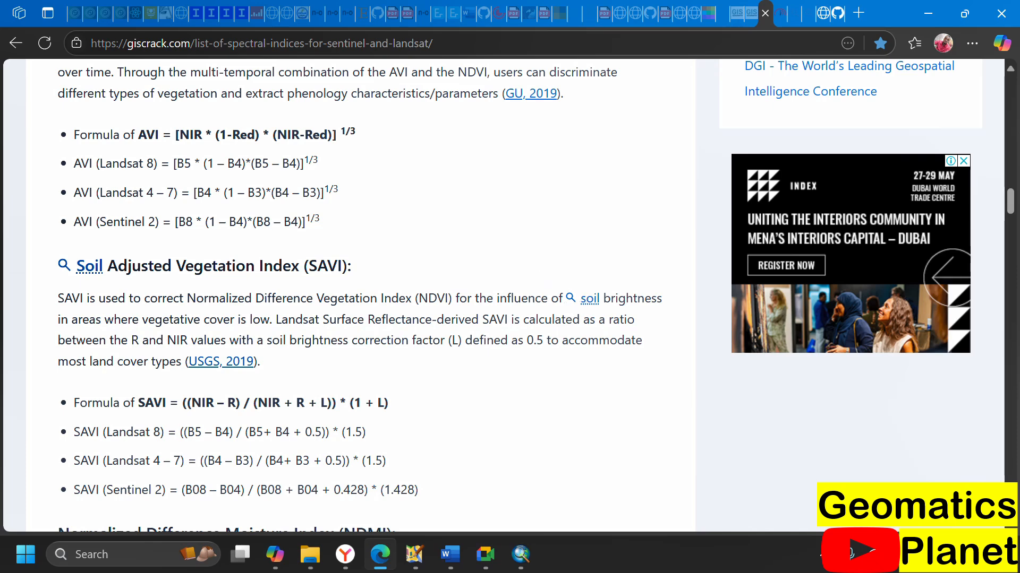
{"action": "scroll", "coordinate": [276, 280], "scroll_direction": "down", "scroll_amount": 7}
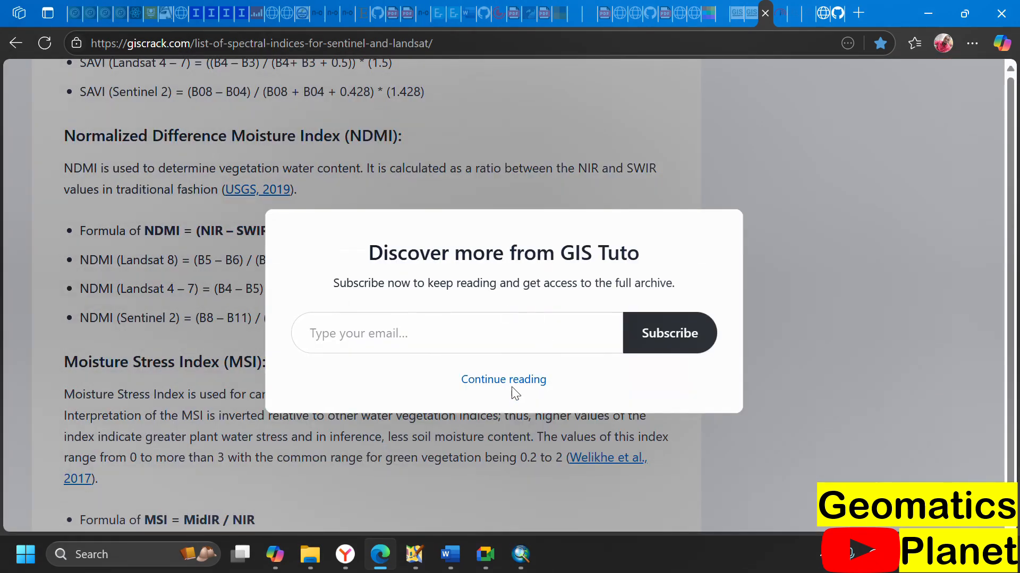
{"action": "left_click", "coordinate": [514, 391]}
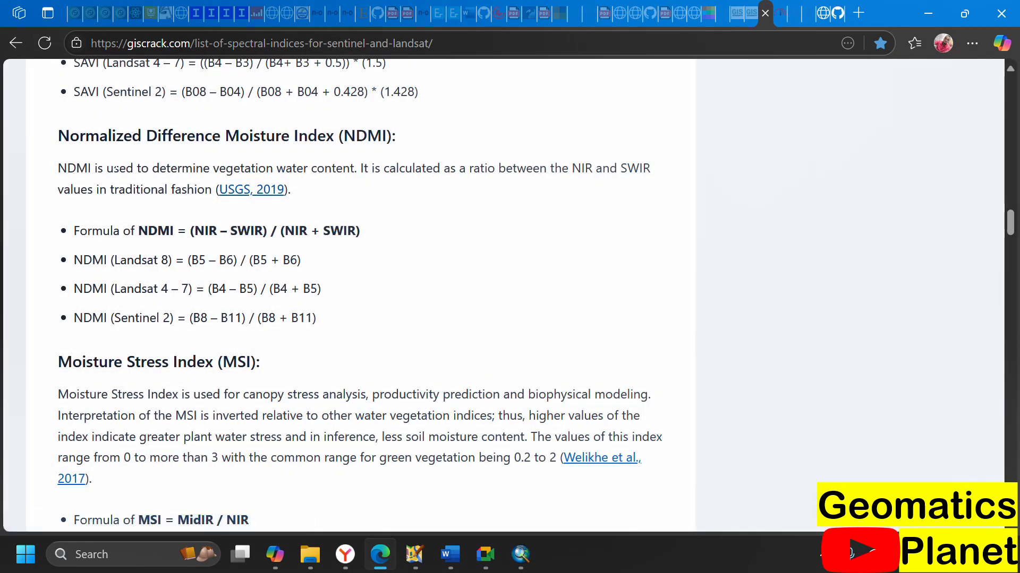
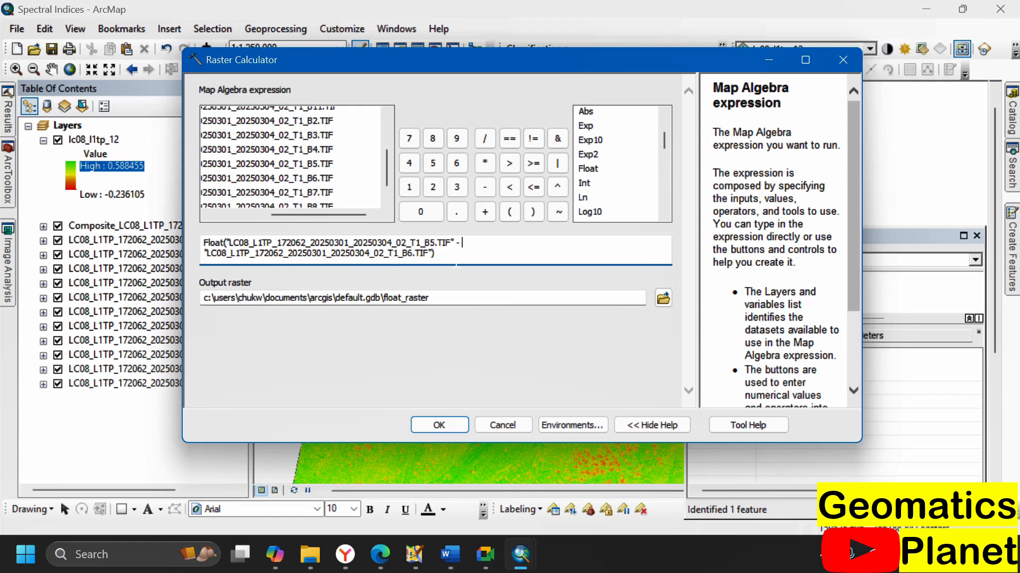
Step: Complete the NDMI expression in Raster Calculator by dividing by Float(B5 + B6) of the Landsat 8 bands, and run it
{"action": "left_click", "coordinate": [485, 138]}
{"action": "double_click", "coordinate": [588, 169]}
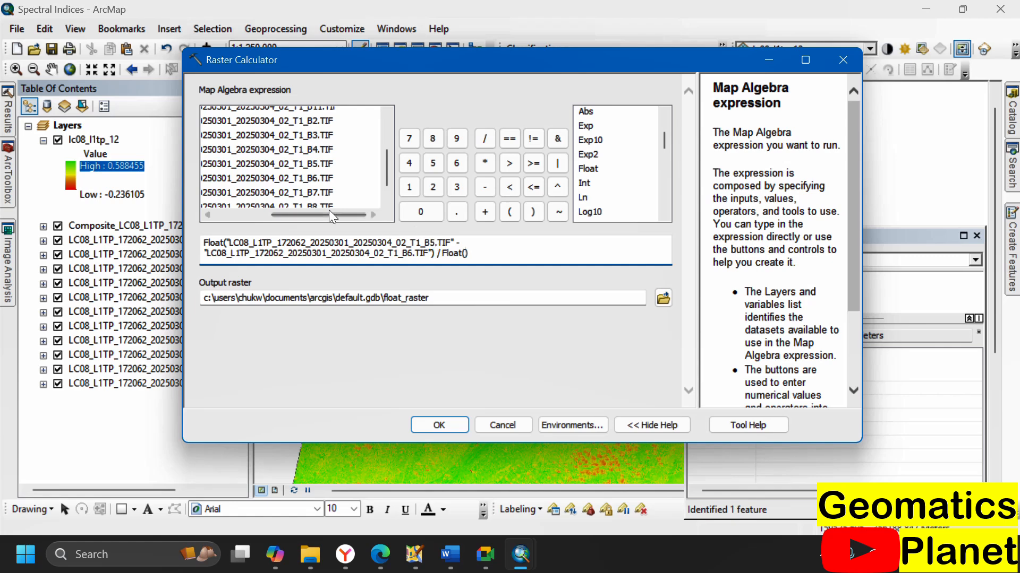
{"action": "double_click", "coordinate": [307, 165]}
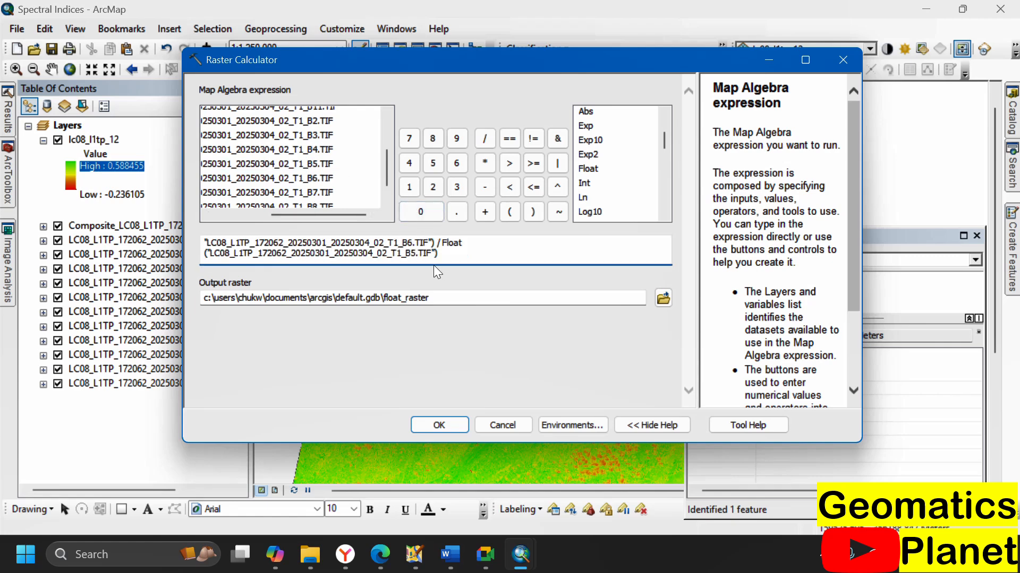
{"action": "left_click", "coordinate": [485, 212]}
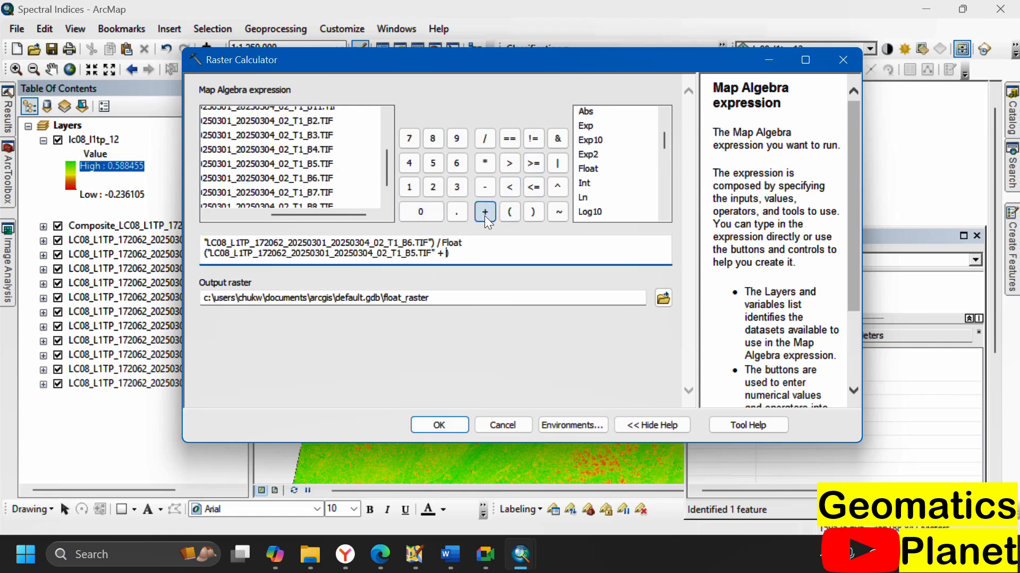
{"action": "double_click", "coordinate": [306, 179]}
{"action": "left_click", "coordinate": [489, 298]}
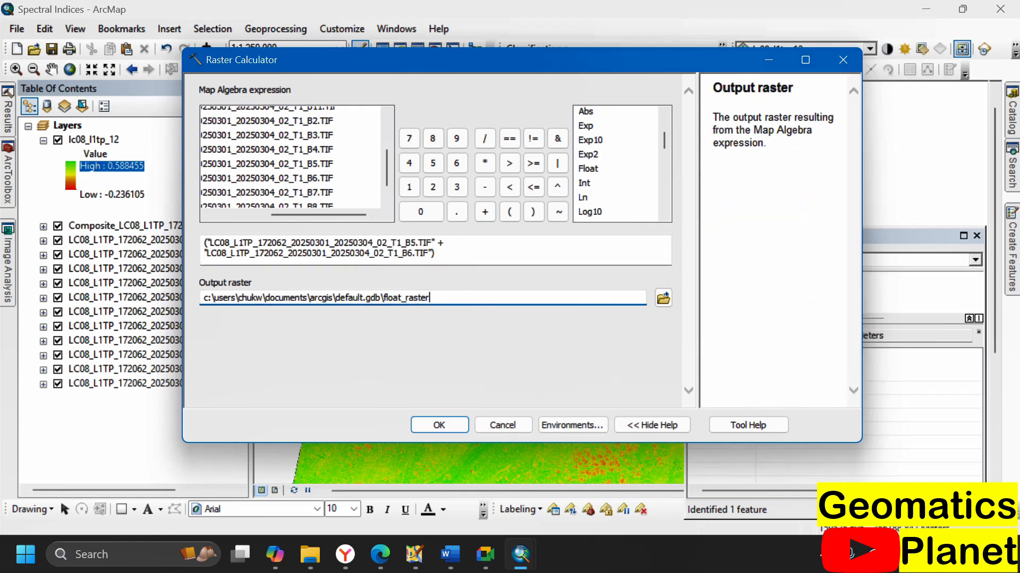
{"action": "left_click", "coordinate": [446, 425]}
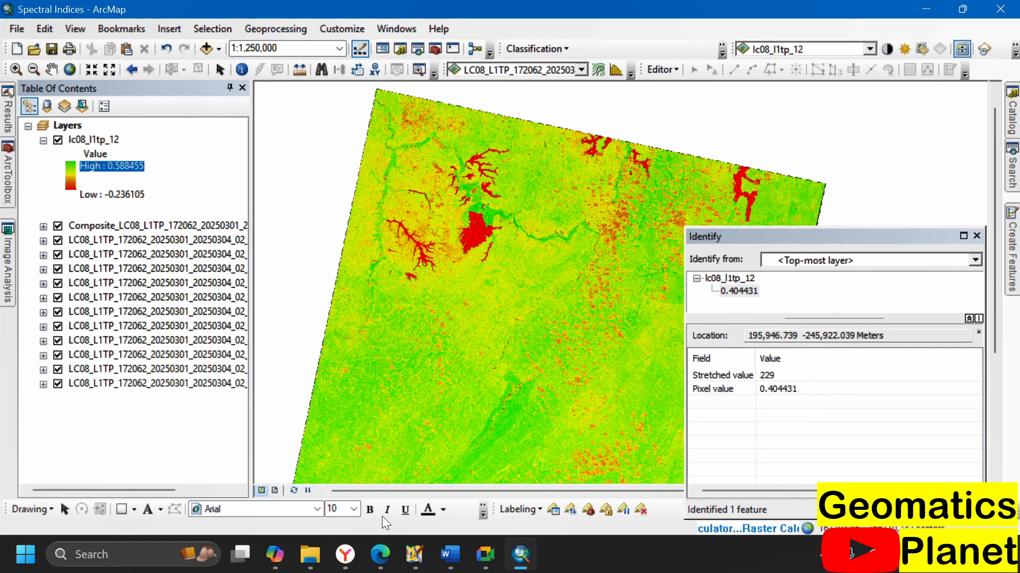
Step: In Edge, copy the heading "Normalized Difference Moisture Index (NDMI)" from the giscrack.com page and close the neighbouring browser tab
{"action": "left_click", "coordinate": [380, 554]}
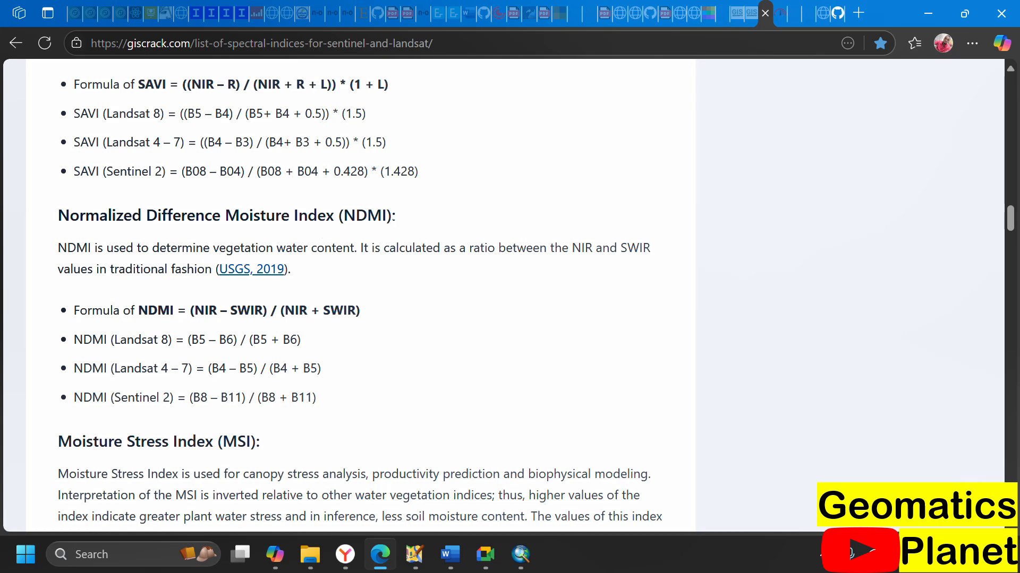
{"action": "left_click_drag", "start_coordinate": [391, 215], "coordinate": [59, 215]}
{"action": "key", "text": "ctrl+c"}
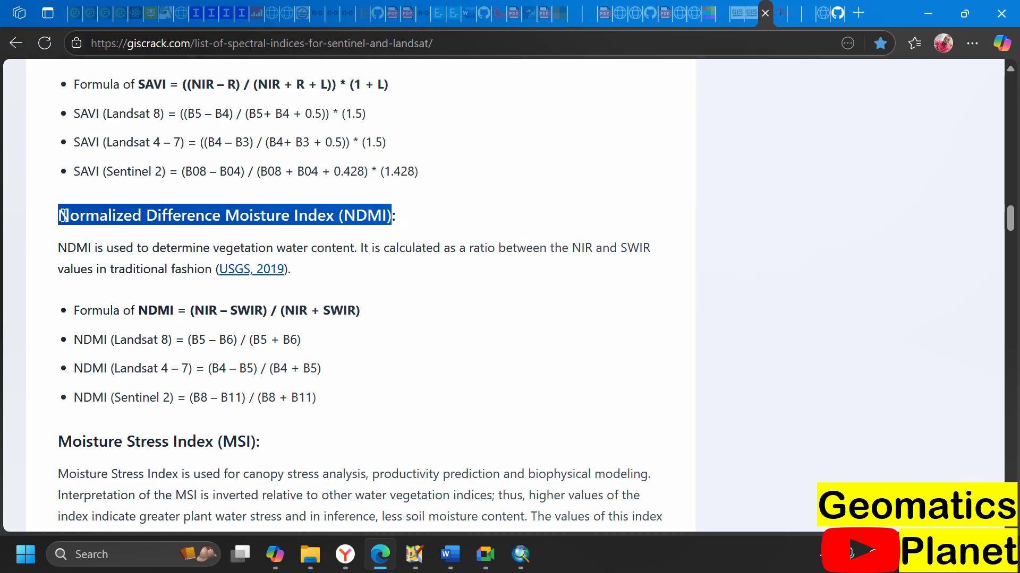
{"action": "right_click", "coordinate": [778, 13]}
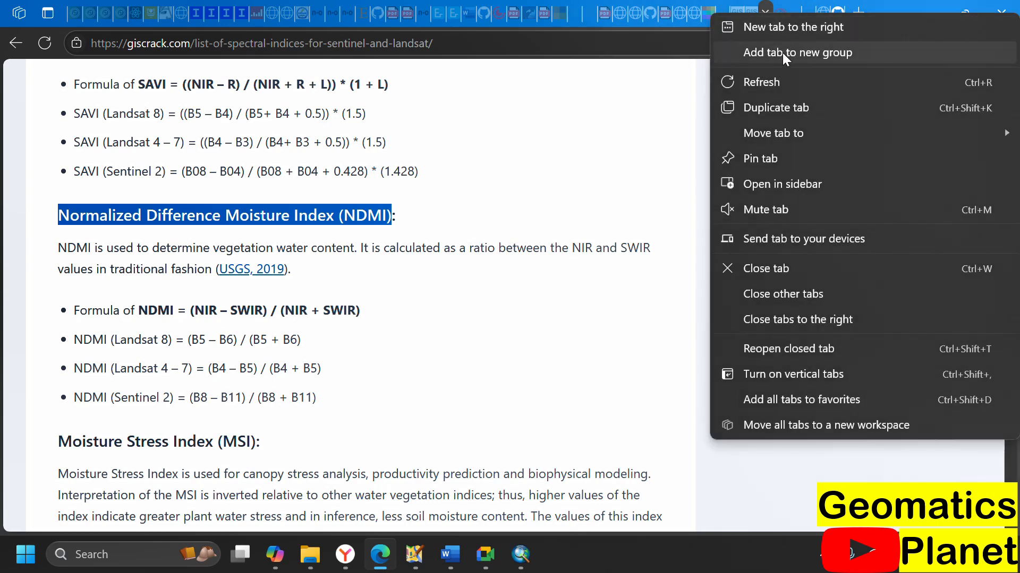
{"action": "left_click", "coordinate": [792, 269]}
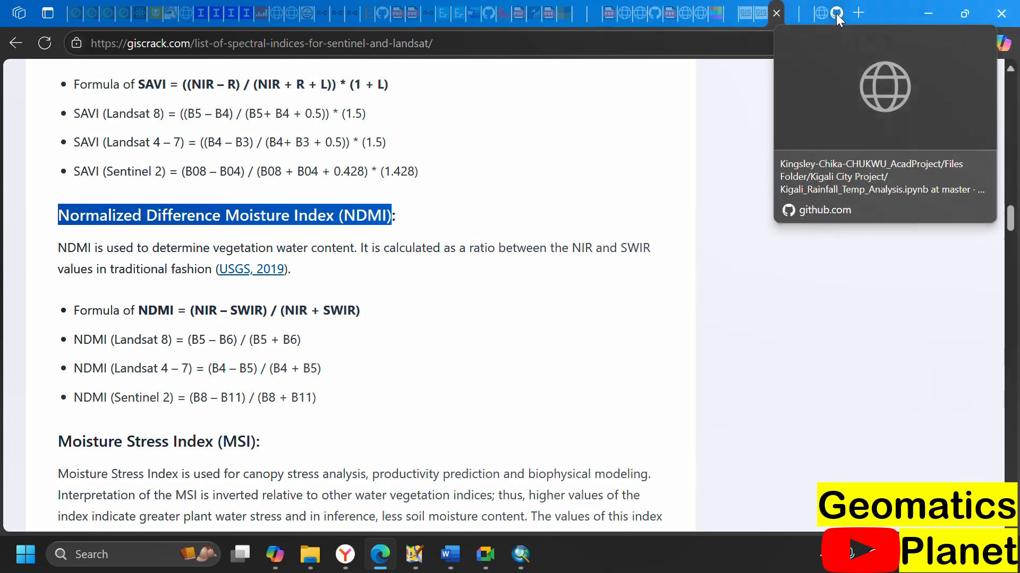
Step: Replace the Kigali notebook page with a web search for "Normalized Difference Moisture Index (NDMI) application" and review the summary and results
{"action": "left_click", "coordinate": [836, 12]}
{"action": "left_click", "coordinate": [585, 40]}
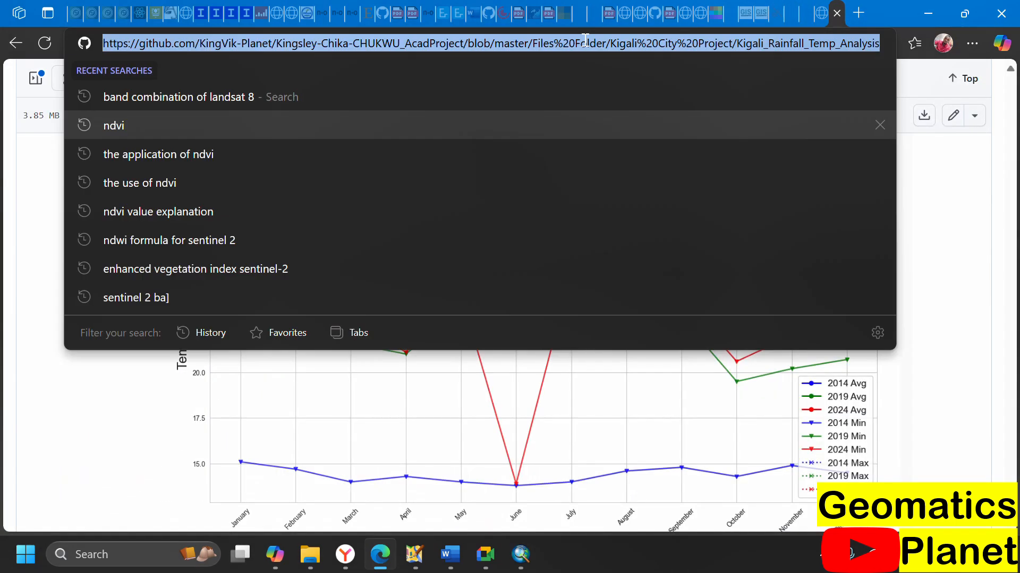
{"action": "key", "text": "ctrl+v"}
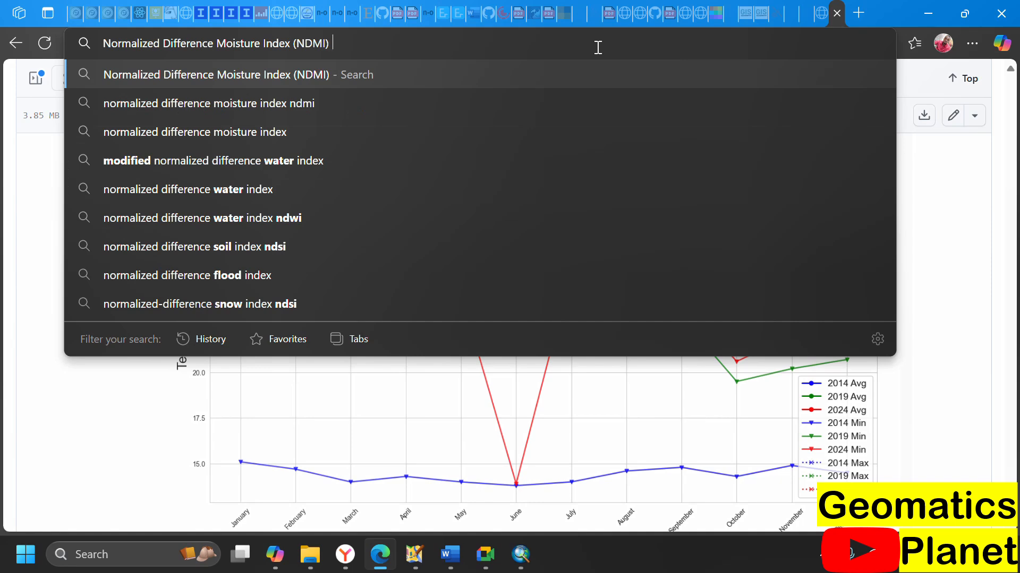
{"action": "type", "text": "applica"}
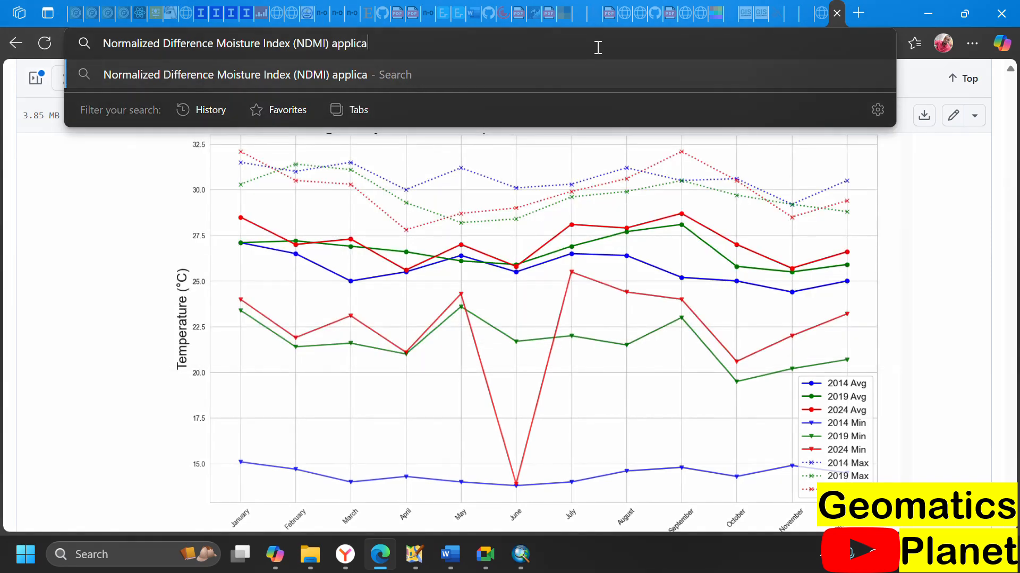
{"action": "type", "text": "tion"}
{"action": "key", "text": "Return"}
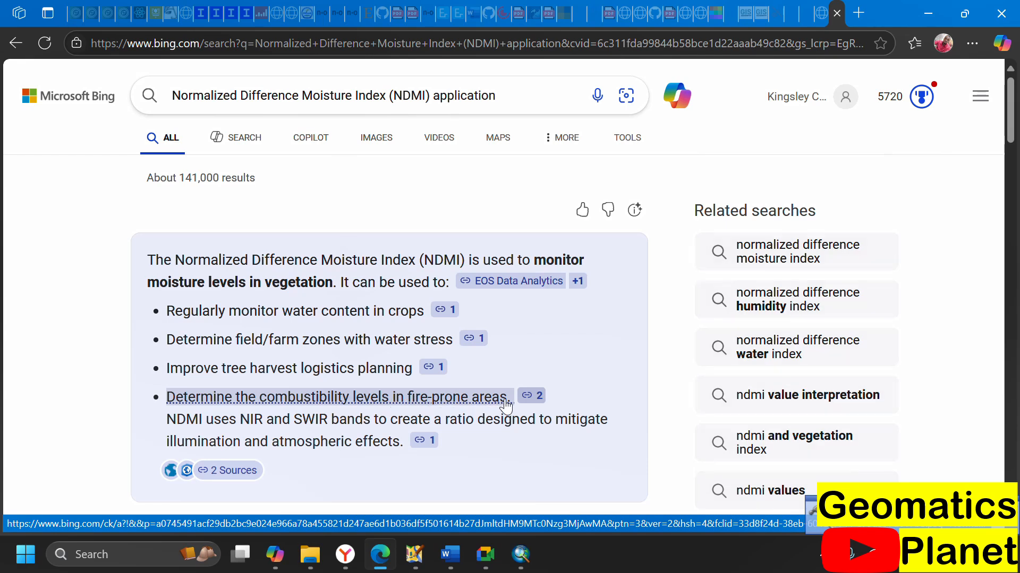
{"action": "mouse_move", "coordinate": [194, 431]}
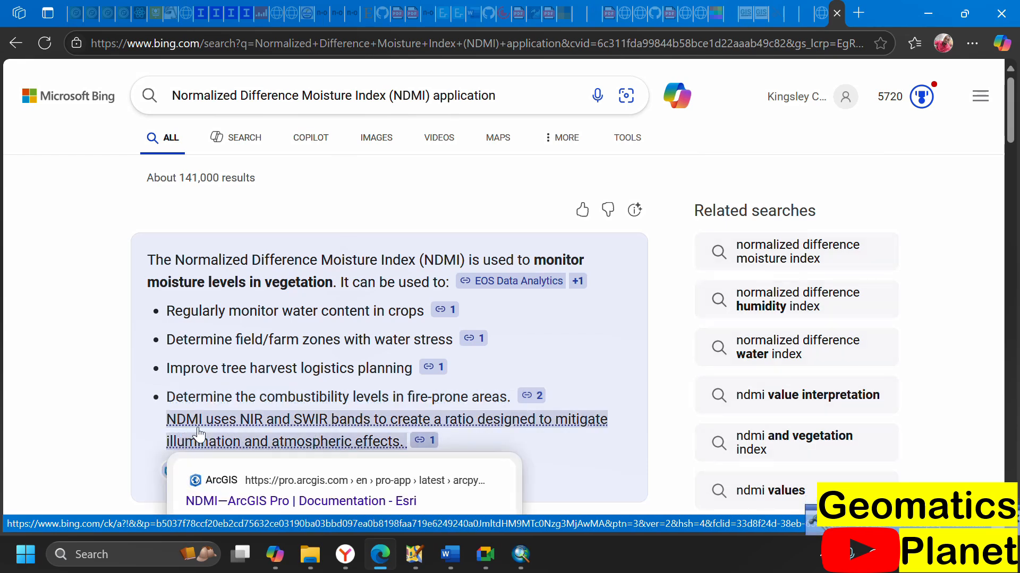
{"action": "scroll", "coordinate": [628, 271], "scroll_direction": "down", "scroll_amount": 8}
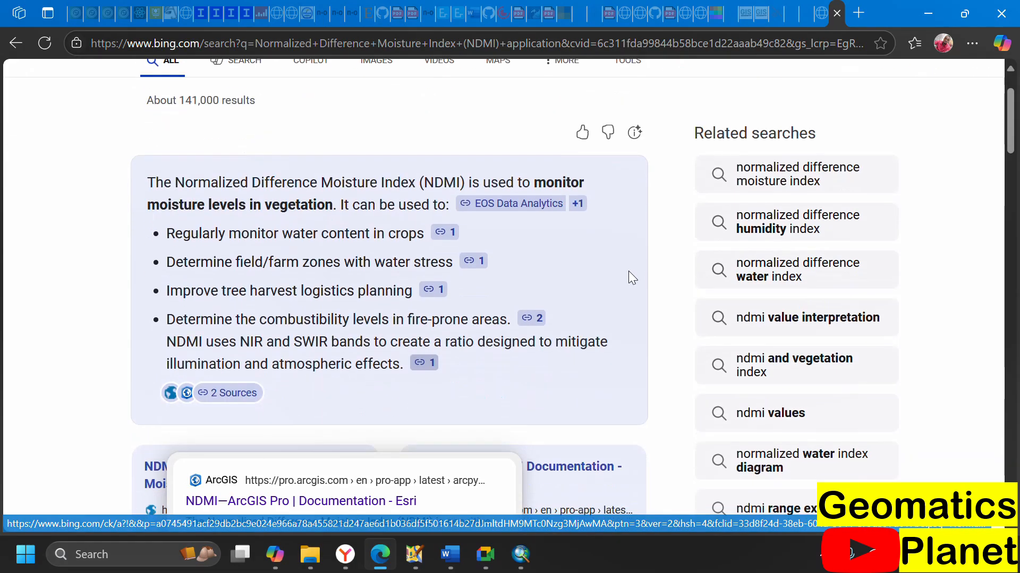
{"action": "scroll", "coordinate": [542, 265], "scroll_direction": "down", "scroll_amount": 6}
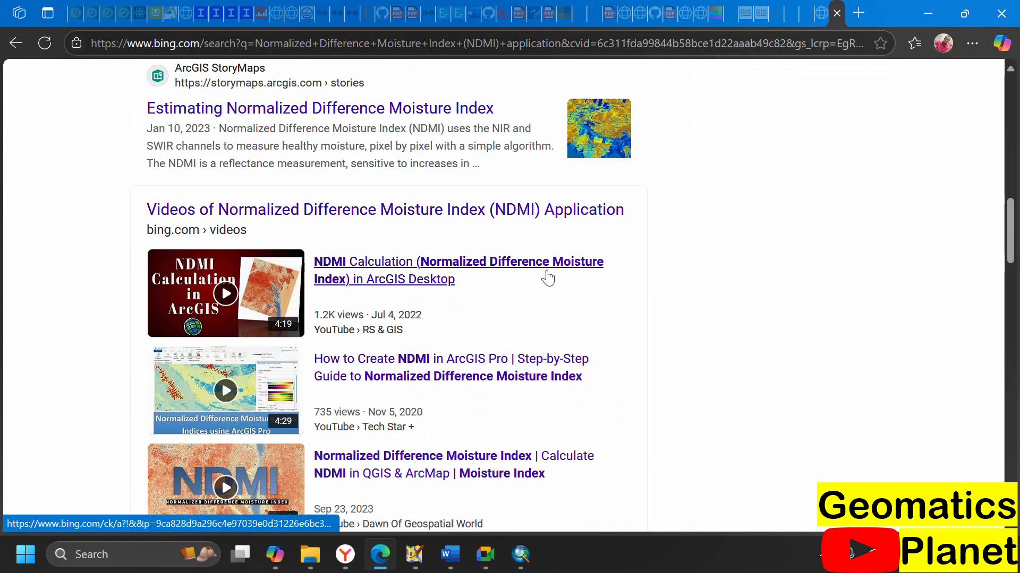
Step: Review the search results on NDMI applications and return to the summary of its uses
{"action": "scroll", "coordinate": [569, 330], "scroll_direction": "up", "scroll_amount": 6}
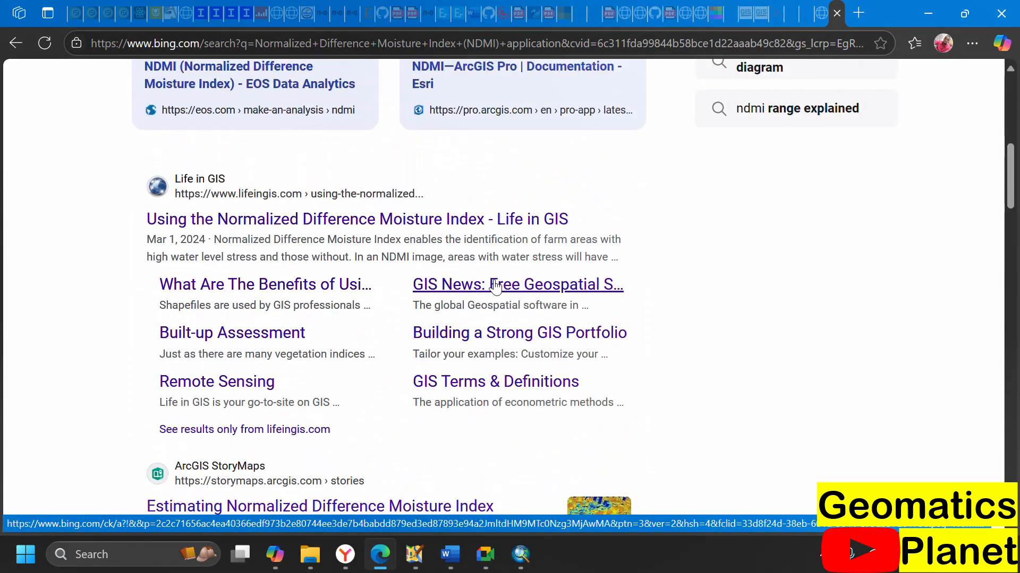
{"action": "scroll", "coordinate": [222, 200], "scroll_direction": "up", "scroll_amount": 5}
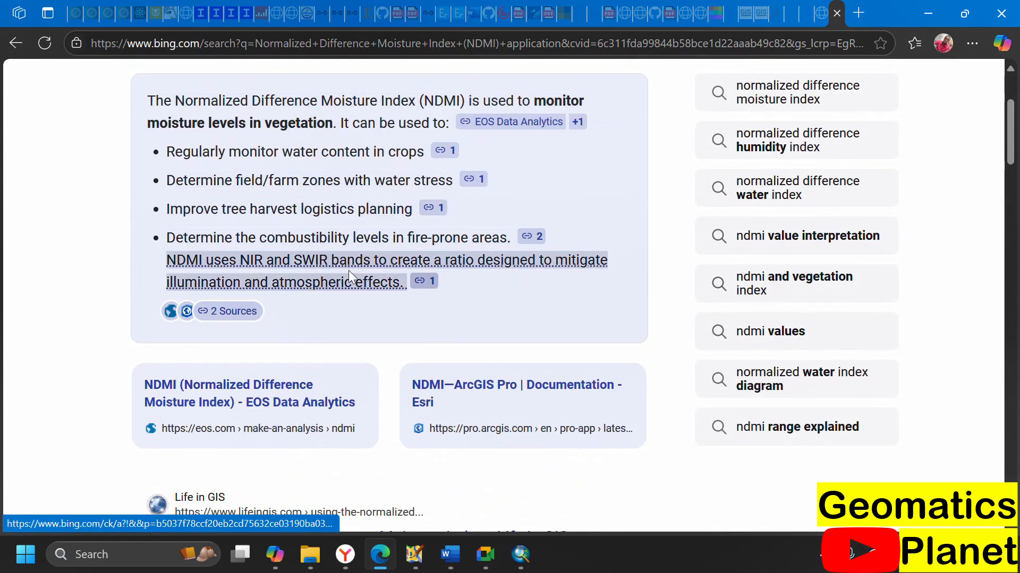
{"action": "scroll", "coordinate": [351, 273], "scroll_direction": "up", "scroll_amount": 3}
{"action": "scroll", "coordinate": [352, 289], "scroll_direction": "down", "scroll_amount": 20}
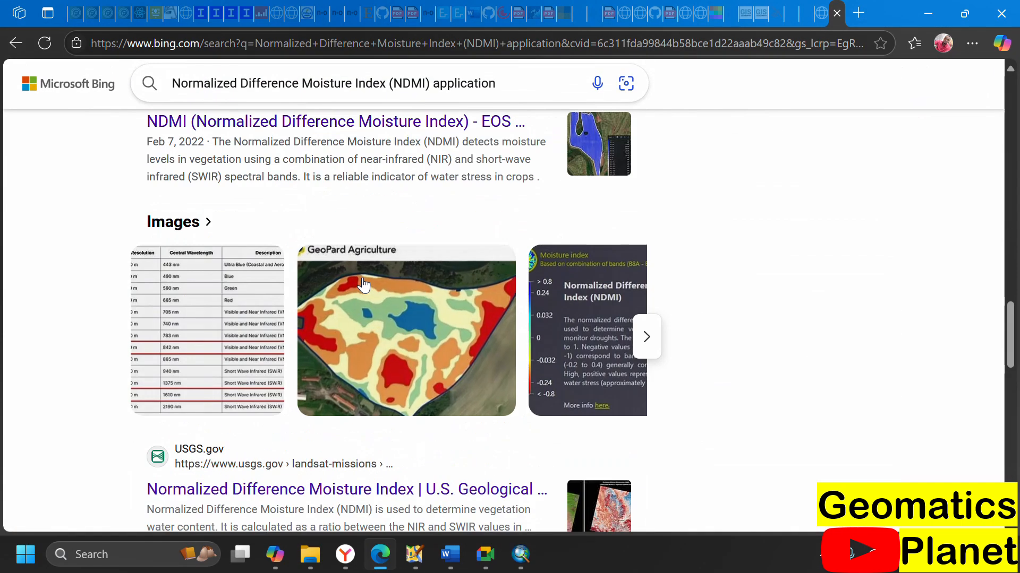
{"action": "scroll", "coordinate": [360, 362], "scroll_direction": "down", "scroll_amount": 5}
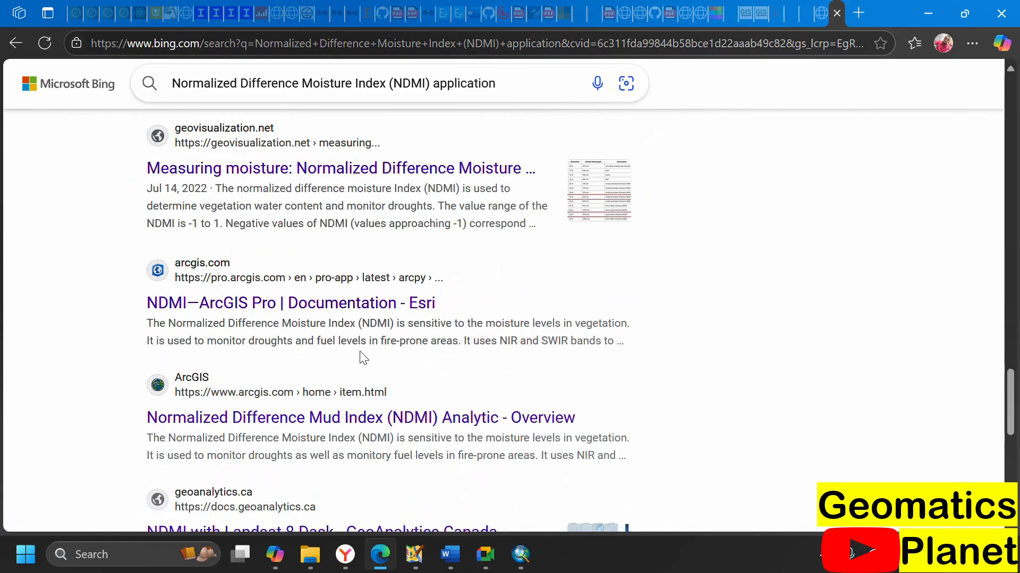
{"action": "scroll", "coordinate": [377, 332], "scroll_direction": "up", "scroll_amount": 20}
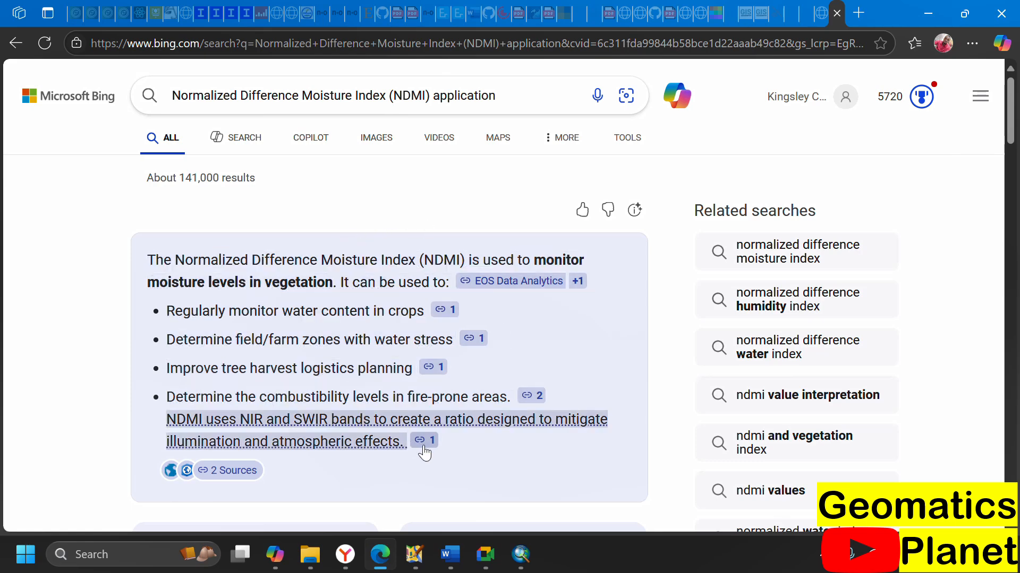
Step: Switch to ArcMap, apply the red-yellow-green color ramp to float_raster, and close the Identify window
{"action": "left_click", "coordinate": [521, 554]}
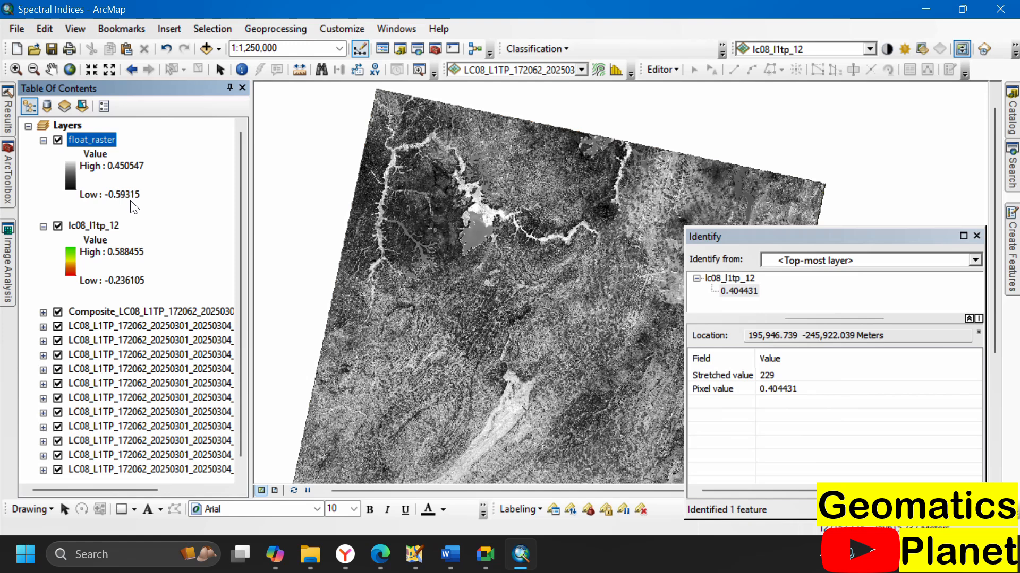
{"action": "left_click", "coordinate": [71, 187]}
{"action": "left_click", "coordinate": [118, 238]}
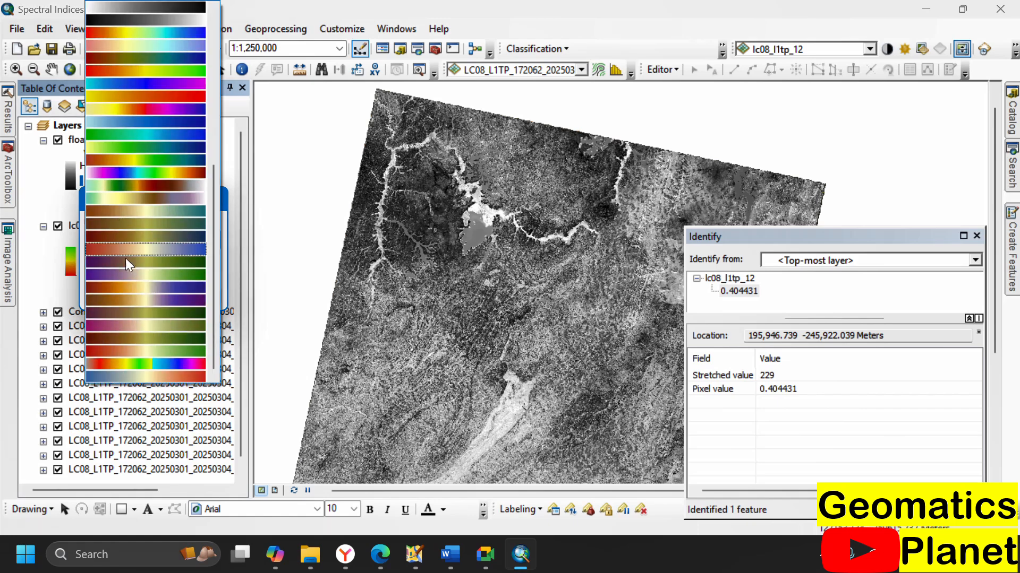
{"action": "left_click", "coordinate": [186, 81]}
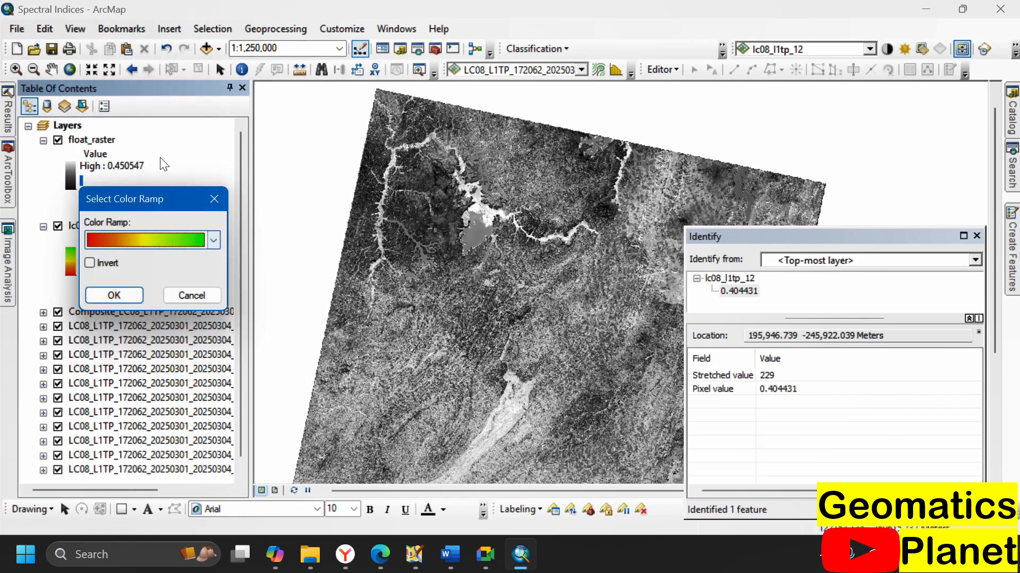
{"action": "left_click", "coordinate": [114, 293]}
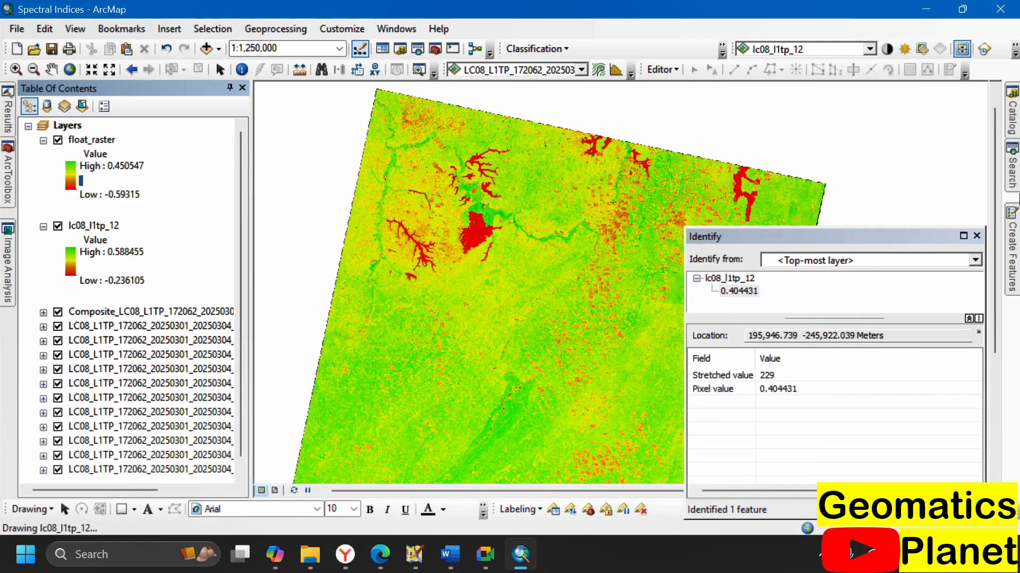
{"action": "left_click", "coordinate": [979, 235]}
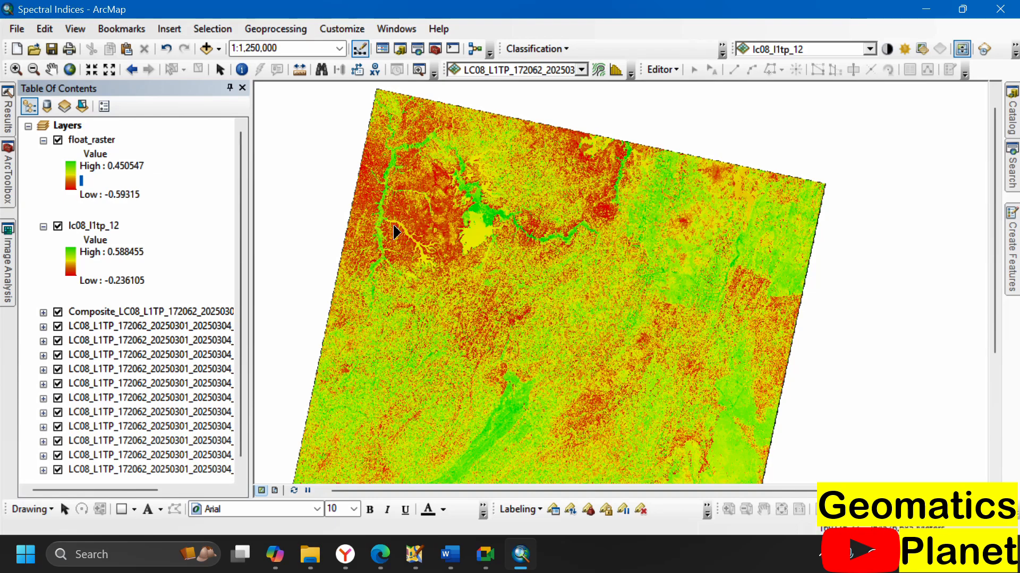
Step: Recheck the NDMI uses in Edge, and in ArcMap make float_raster the layer for the swipe effect
{"action": "left_click", "coordinate": [380, 555]}
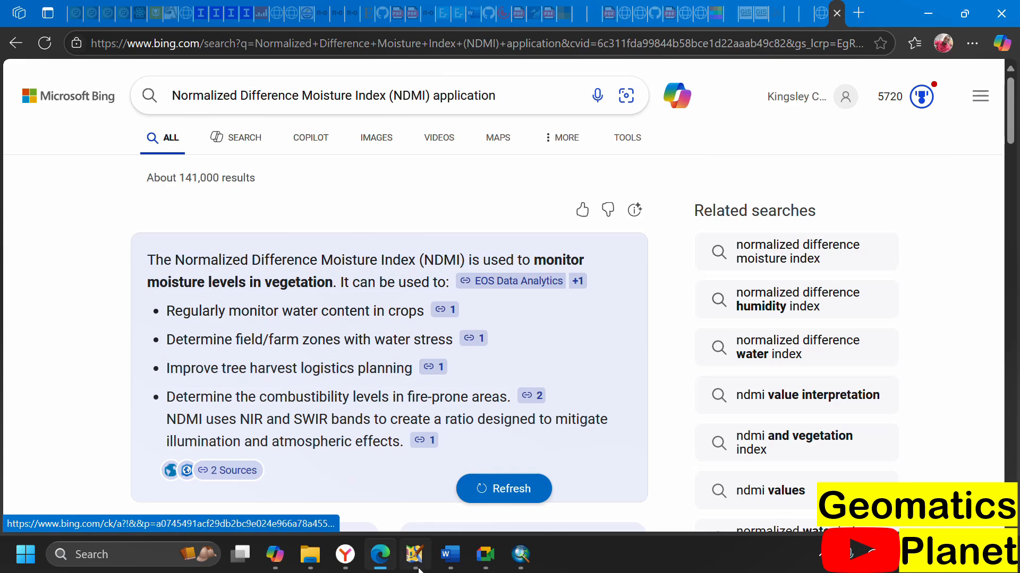
{"action": "left_click", "coordinate": [521, 555]}
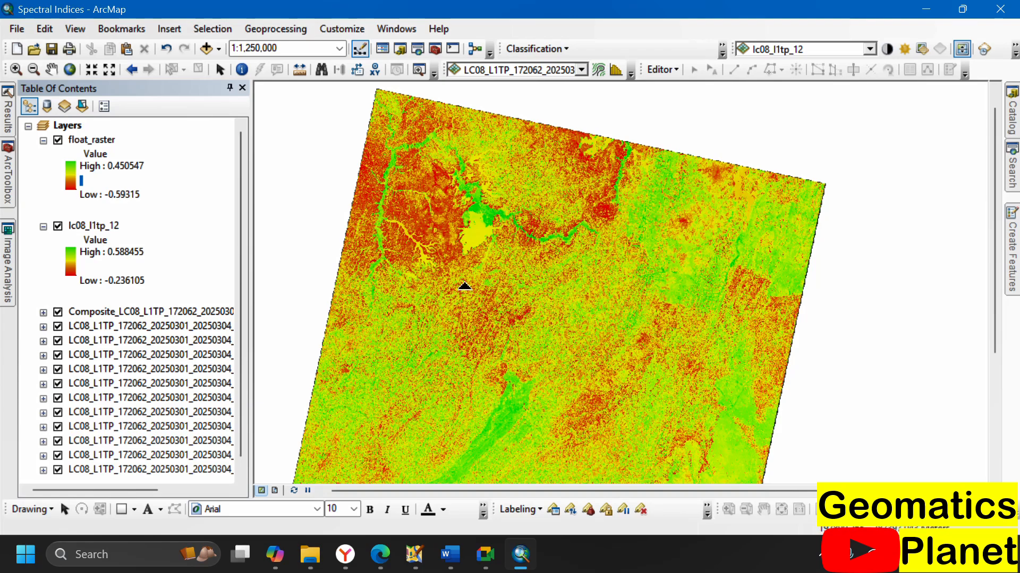
{"action": "scroll", "coordinate": [422, 212], "scroll_direction": "up", "scroll_amount": 6}
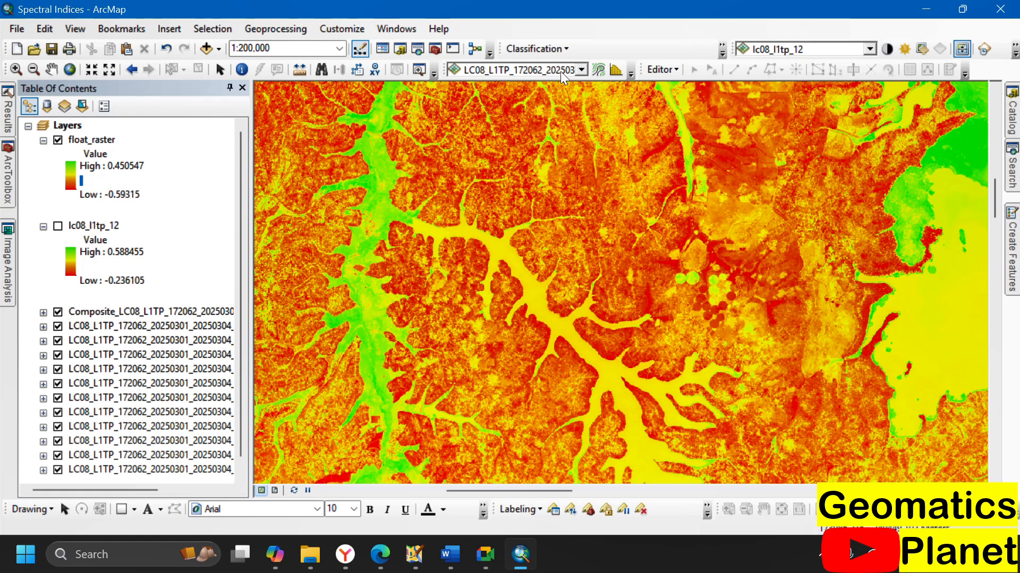
{"action": "left_click", "coordinate": [870, 50]}
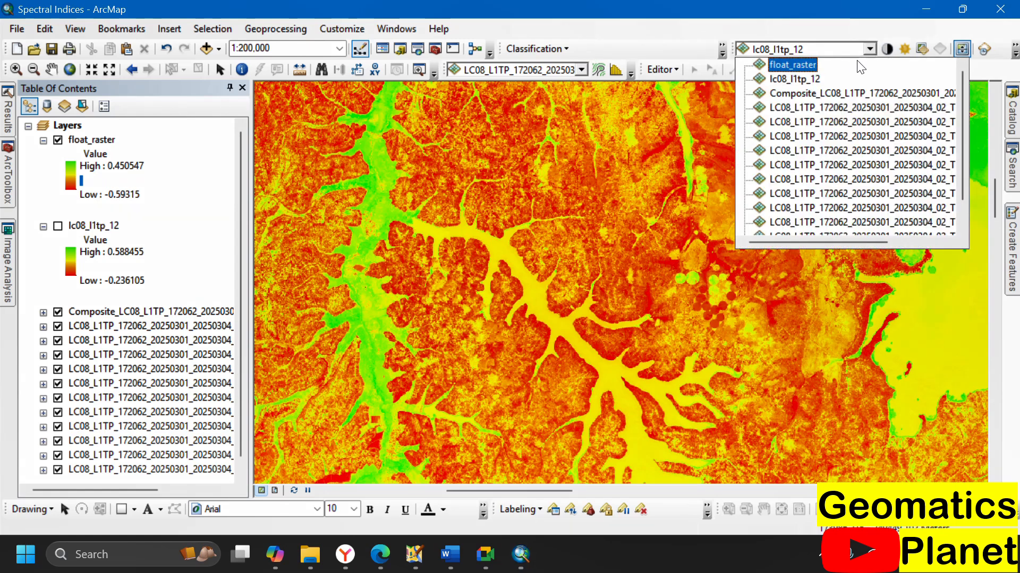
{"action": "left_click", "coordinate": [816, 64]}
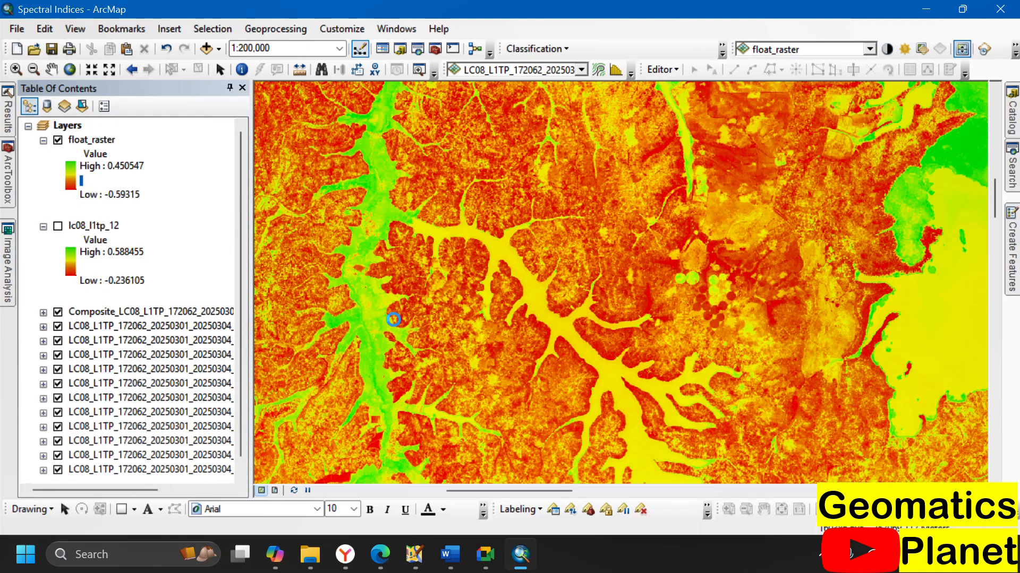
Step: Swipe float_raster over the green river valley at several scales to compare it with the imagery underneath
{"action": "left_click_drag", "start_coordinate": [376, 210], "coordinate": [310, 240]}
{"action": "scroll", "coordinate": [311, 240], "scroll_direction": "down", "scroll_amount": 5}
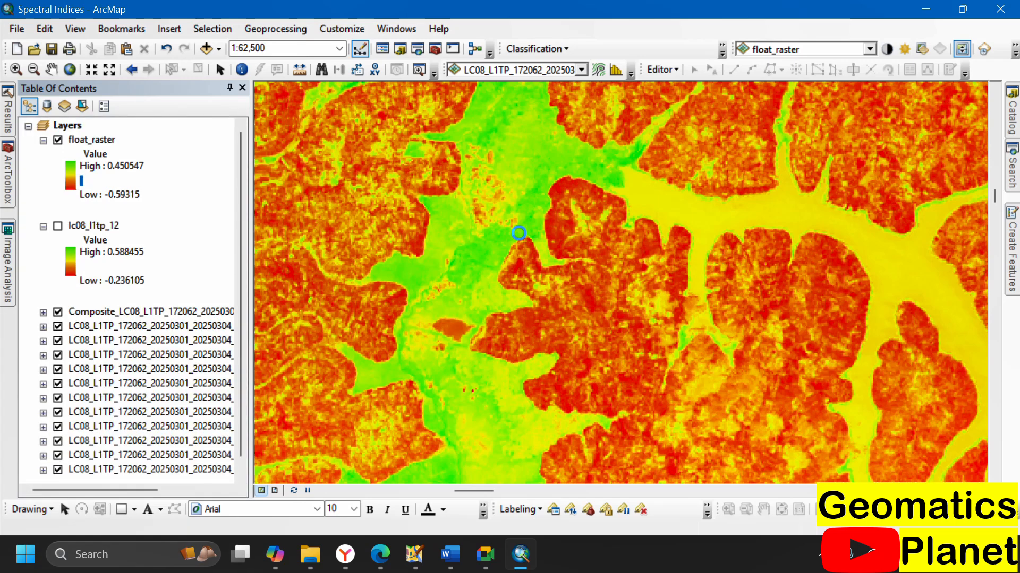
{"action": "left_click_drag", "start_coordinate": [519, 227], "coordinate": [918, 229]}
{"action": "left_click_drag", "start_coordinate": [606, 191], "coordinate": [521, 163]}
{"action": "scroll", "coordinate": [424, 363], "scroll_direction": "down", "scroll_amount": 4}
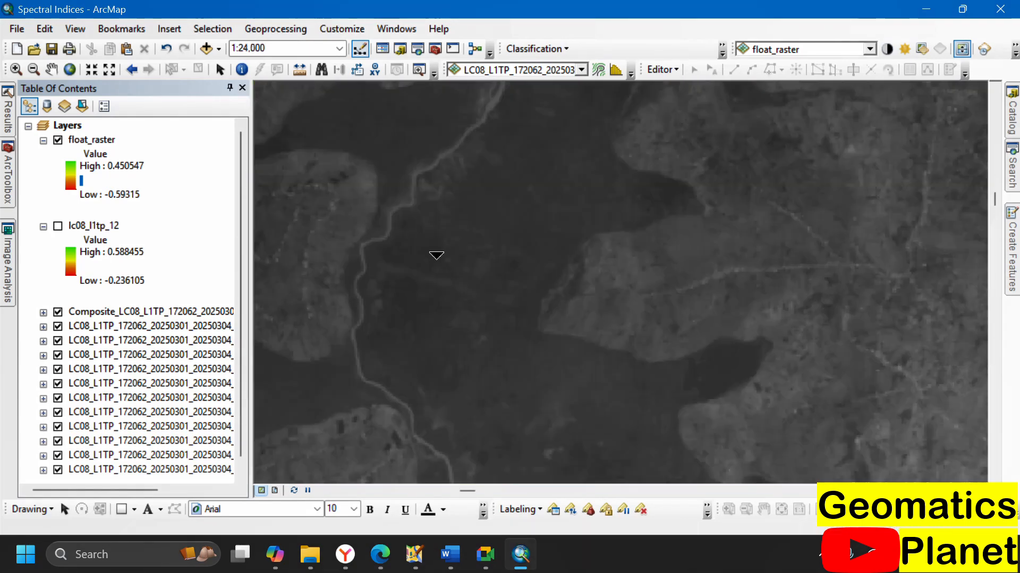
{"action": "left_click", "coordinate": [453, 256]}
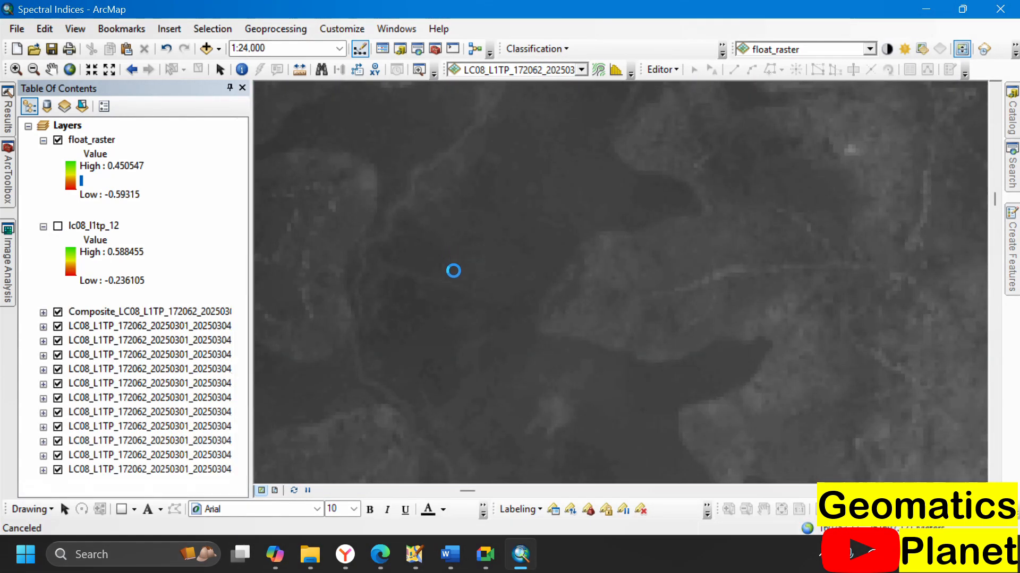
{"action": "left_click_drag", "start_coordinate": [453, 271], "coordinate": [595, 184]}
{"action": "scroll", "coordinate": [595, 185], "scroll_direction": "up", "scroll_amount": 4}
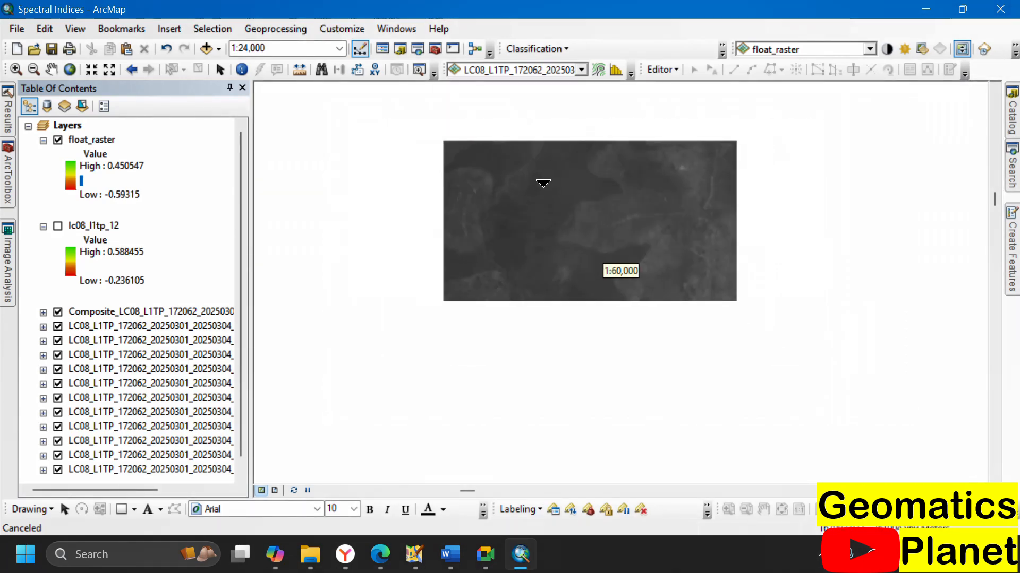
{"action": "scroll", "coordinate": [473, 241], "scroll_direction": "up", "scroll_amount": 2}
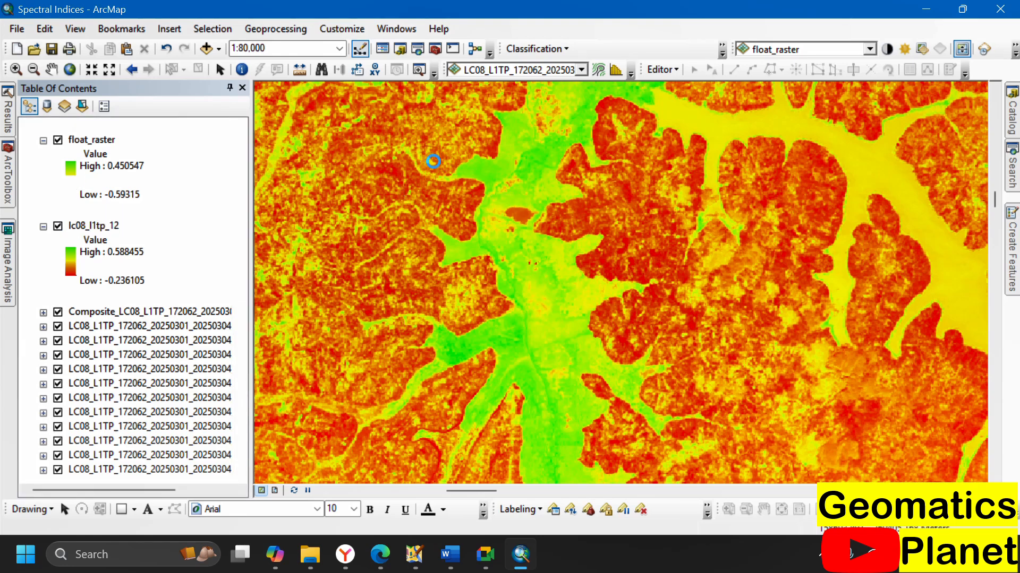
Step: Compare float_raster with the lc08_l1tp_12 NDVI layer around the river valley and lake by swiping and switching its visibility
{"action": "left_click_drag", "start_coordinate": [430, 156], "coordinate": [350, 223]}
{"action": "left_click_drag", "start_coordinate": [316, 178], "coordinate": [685, 103]}
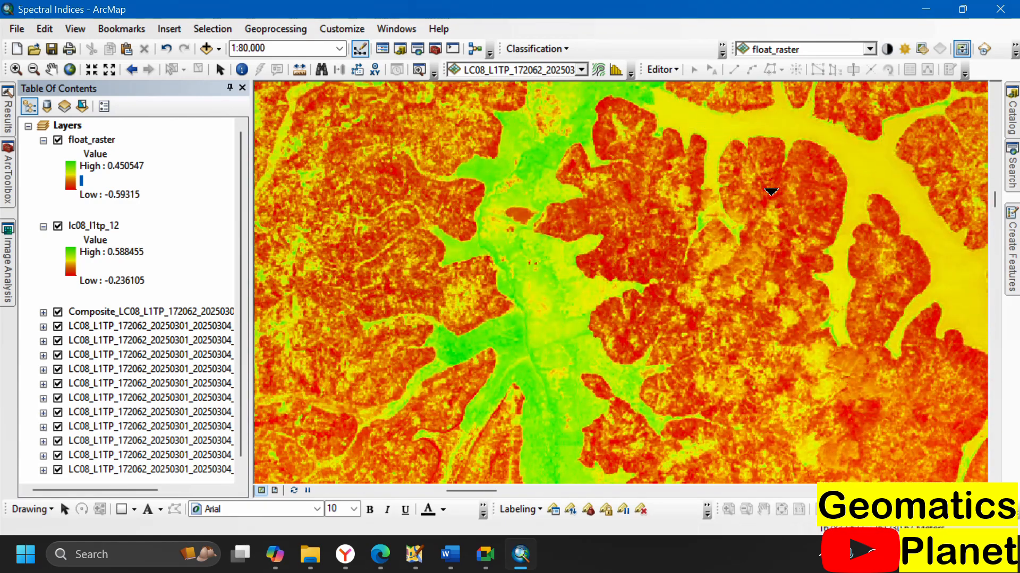
{"action": "left_click_drag", "start_coordinate": [791, 222], "coordinate": [559, 261]}
{"action": "scroll", "coordinate": [559, 262], "scroll_direction": "down", "scroll_amount": 3}
{"action": "scroll", "coordinate": [559, 261], "scroll_direction": "down", "scroll_amount": 3}
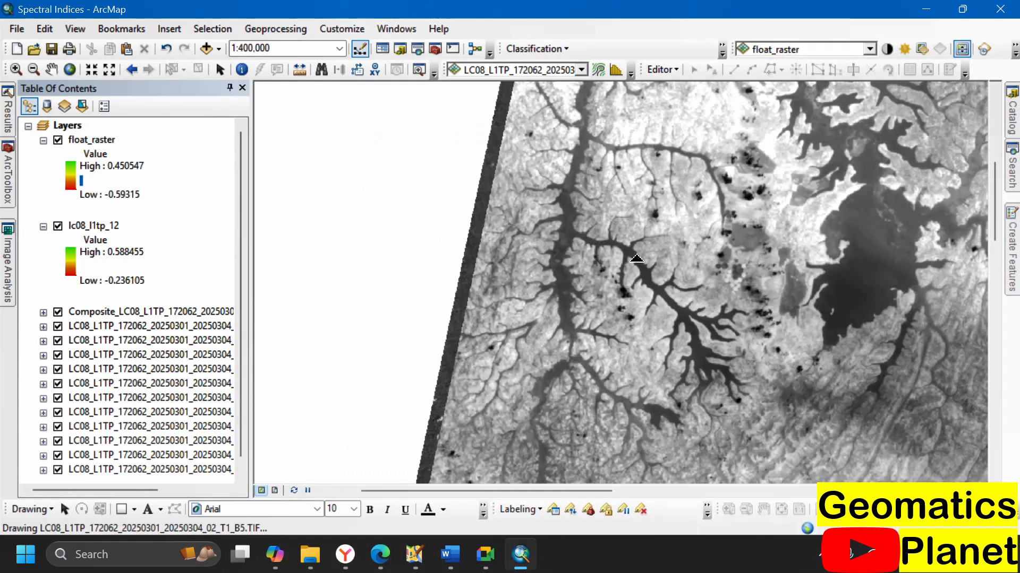
{"action": "scroll", "coordinate": [658, 285], "scroll_direction": "up", "scroll_amount": 2}
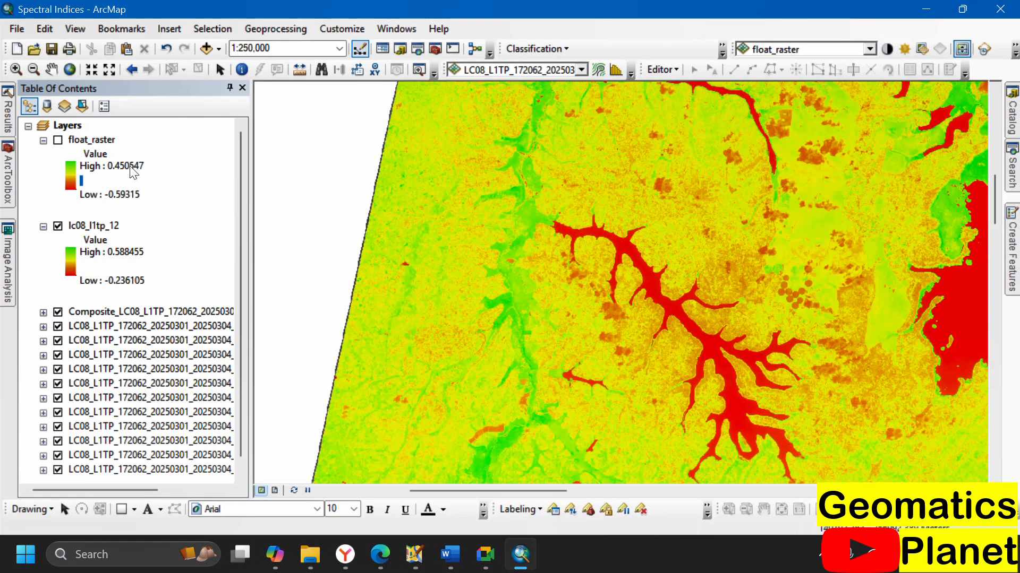
{"action": "left_click", "coordinate": [58, 140]}
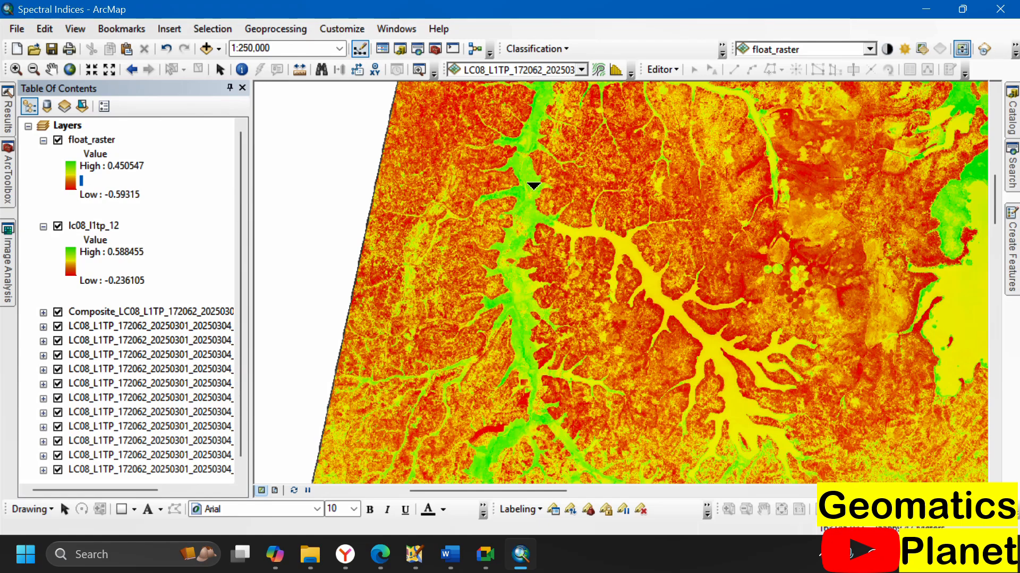
{"action": "scroll", "coordinate": [481, 241], "scroll_direction": "up", "scroll_amount": 3}
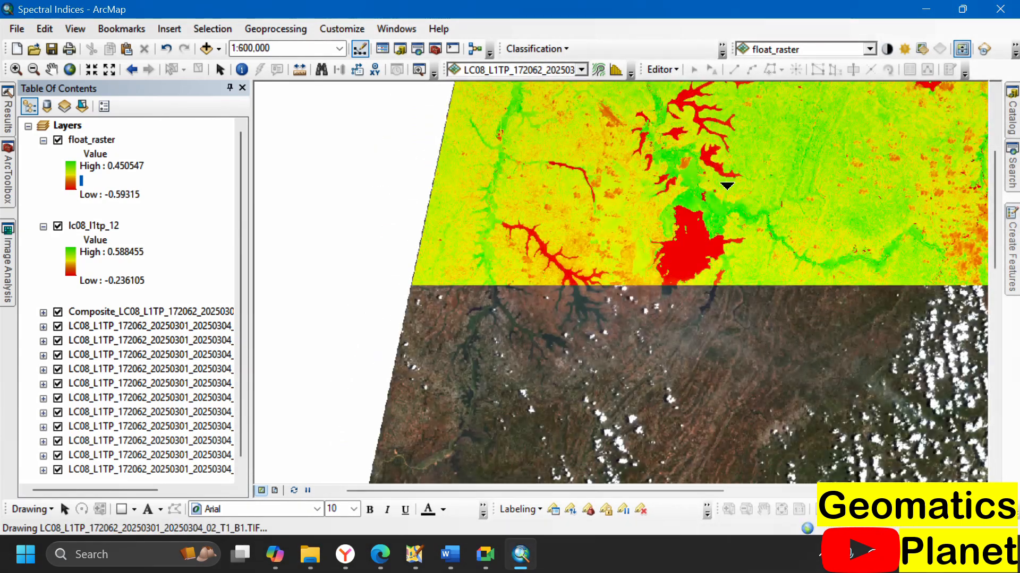
{"action": "scroll", "coordinate": [725, 184], "scroll_direction": "down", "scroll_amount": 1}
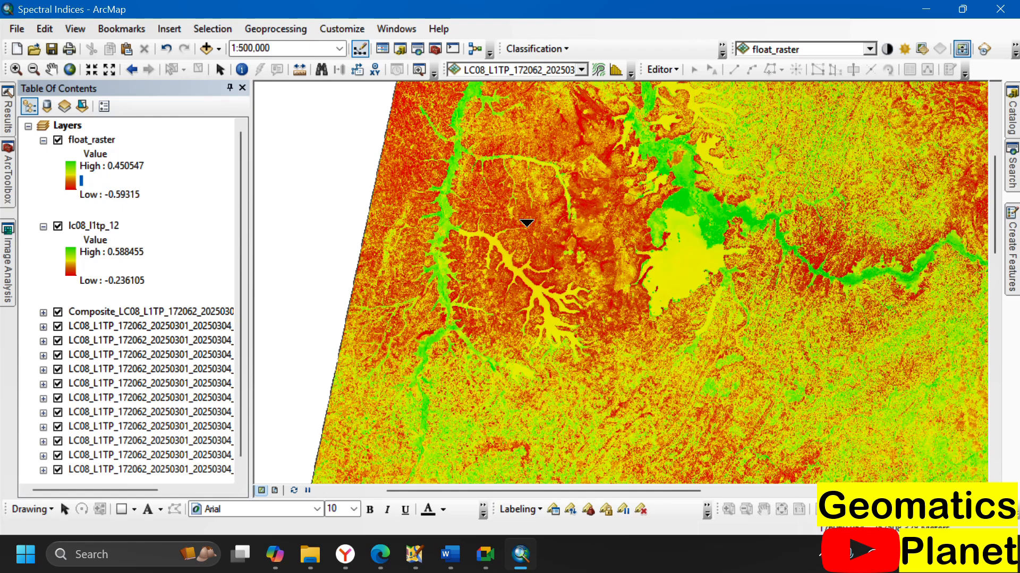
Step: Switch to the giscrack.com page in Edge and review the index formulas from NDMI through MSI and GCI to NBRI
{"action": "left_click", "coordinate": [383, 557]}
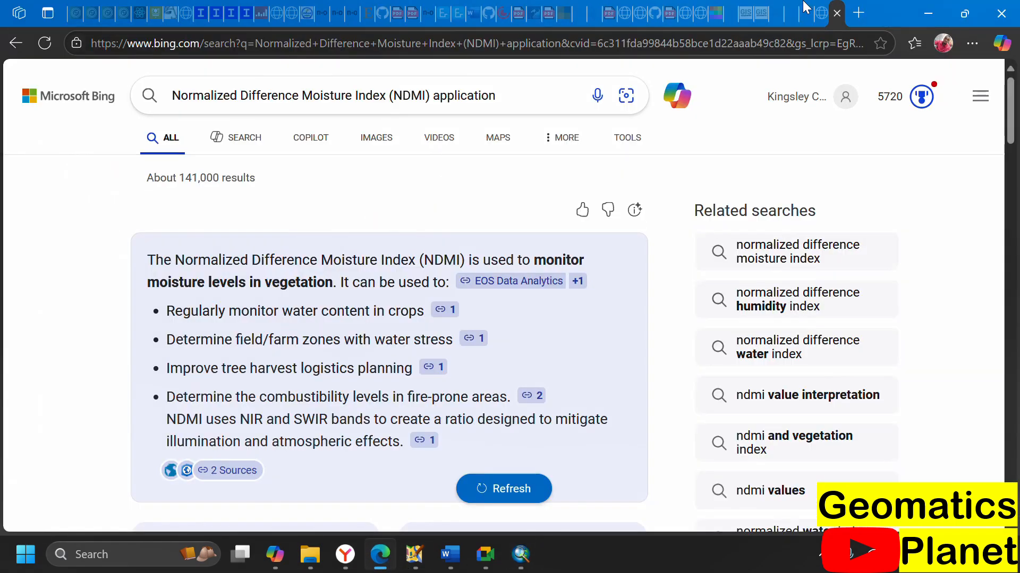
{"action": "left_click", "coordinate": [776, 13]}
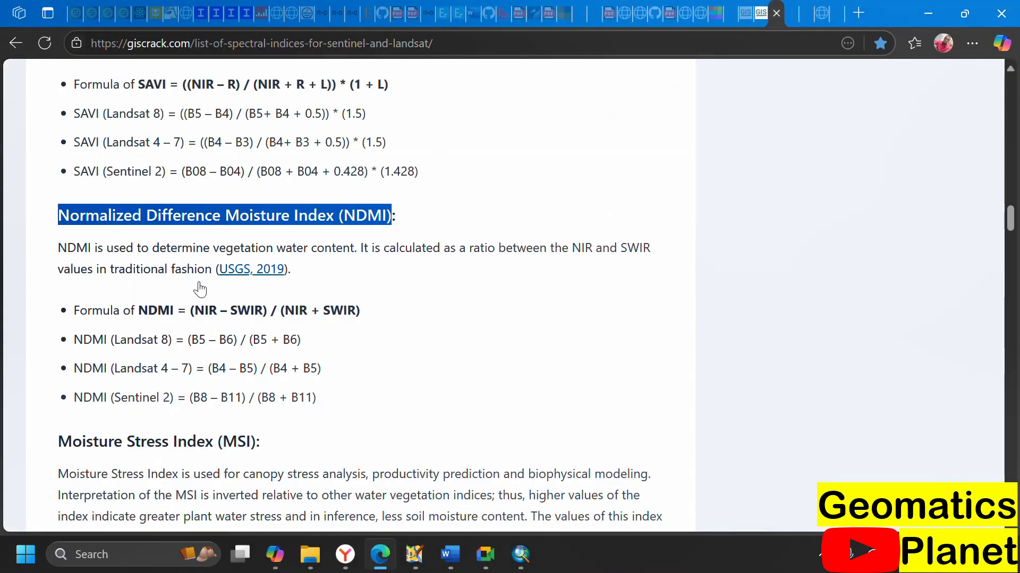
{"action": "scroll", "coordinate": [169, 351], "scroll_direction": "down", "scroll_amount": 3}
{"action": "scroll", "coordinate": [128, 280], "scroll_direction": "down", "scroll_amount": 2}
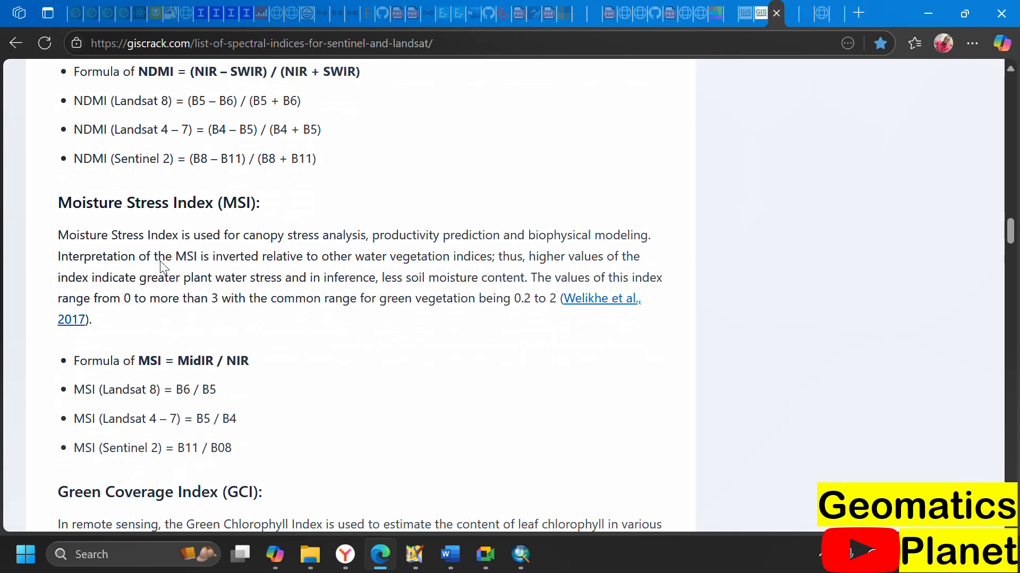
{"action": "scroll", "coordinate": [162, 266], "scroll_direction": "down", "scroll_amount": 3}
{"action": "scroll", "coordinate": [223, 308], "scroll_direction": "down", "scroll_amount": 3}
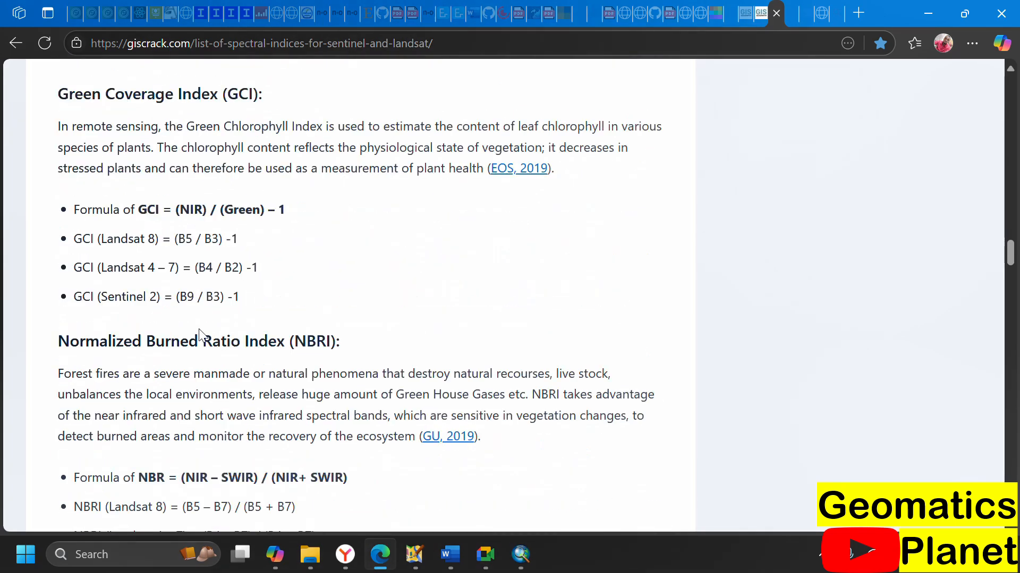
{"action": "scroll", "coordinate": [225, 315], "scroll_direction": "down", "scroll_amount": 3}
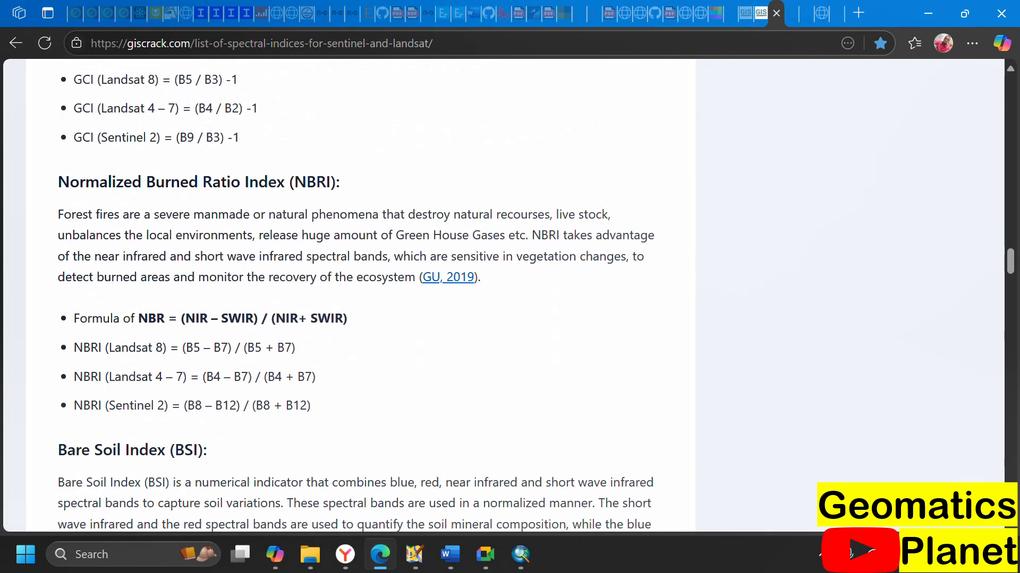
Step: Examine the NBRI description by highlighting its key phrases, and read on to the BSI and NDWI formulas
{"action": "left_click_drag", "start_coordinate": [120, 214], "coordinate": [211, 214]}
{"action": "left_click_drag", "start_coordinate": [60, 239], "coordinate": [66, 240]}
{"action": "left_click_drag", "start_coordinate": [170, 237], "coordinate": [125, 242]}
{"action": "left_click", "coordinate": [130, 235]}
{"action": "left_click_drag", "start_coordinate": [388, 235], "coordinate": [514, 235]}
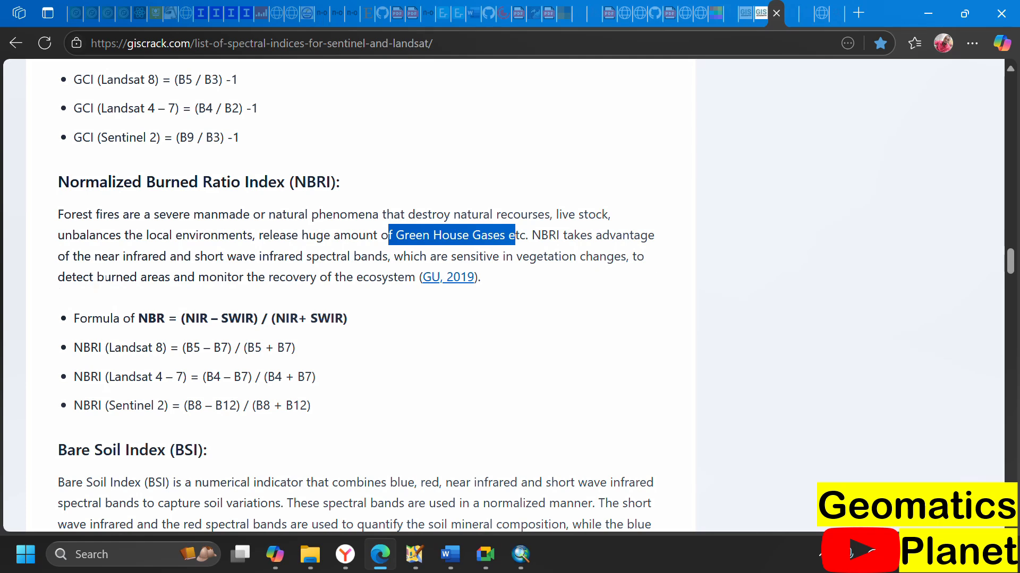
{"action": "left_click_drag", "start_coordinate": [104, 277], "coordinate": [382, 278]}
{"action": "scroll", "coordinate": [332, 374], "scroll_direction": "down", "scroll_amount": 3}
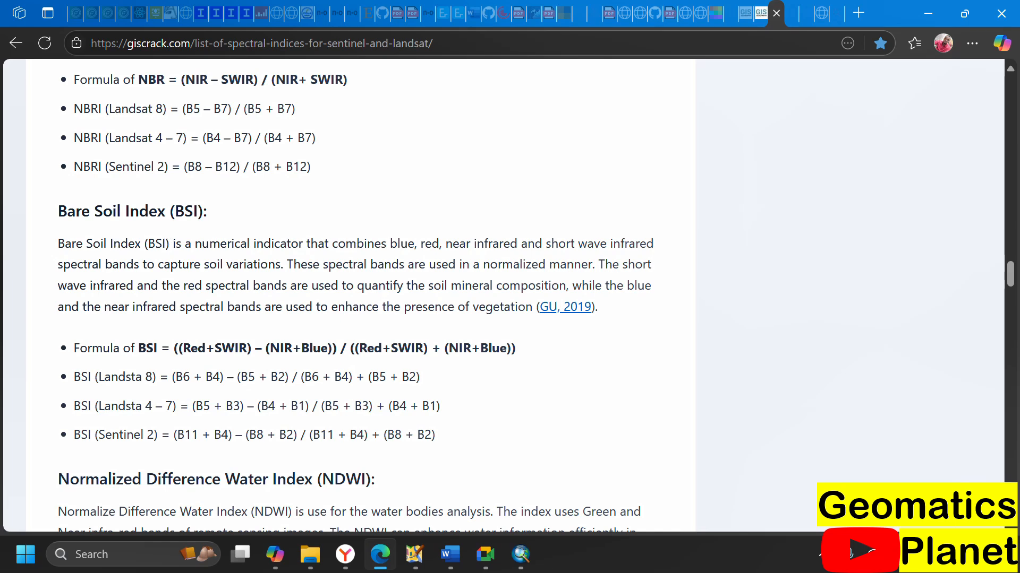
{"action": "scroll", "coordinate": [155, 237], "scroll_direction": "down", "scroll_amount": 4}
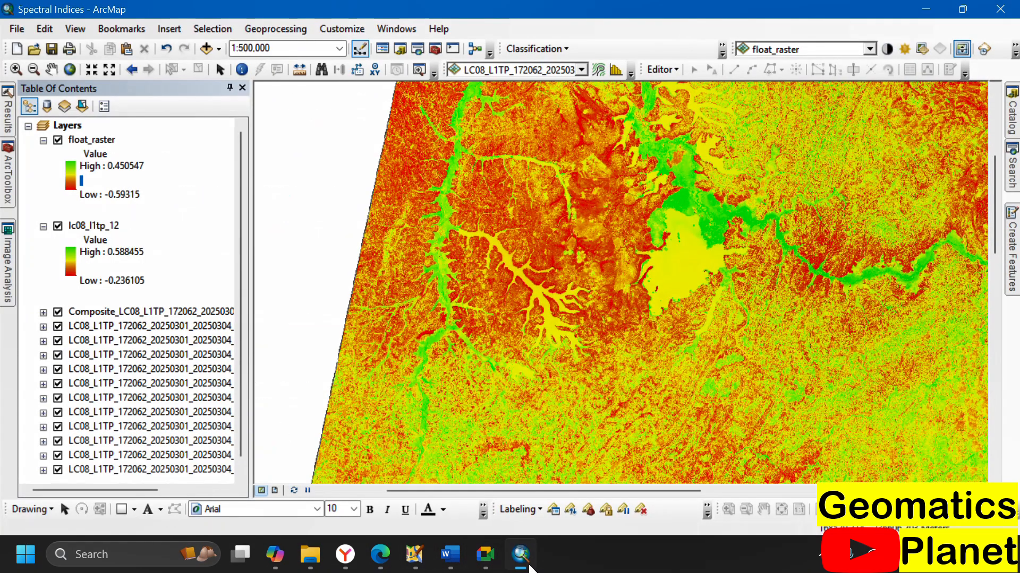
Step: Switch to ArcMap, hide the float_raster layer and open the Raster Calculator tool
{"action": "left_click", "coordinate": [521, 555]}
{"action": "left_click", "coordinate": [58, 140]}
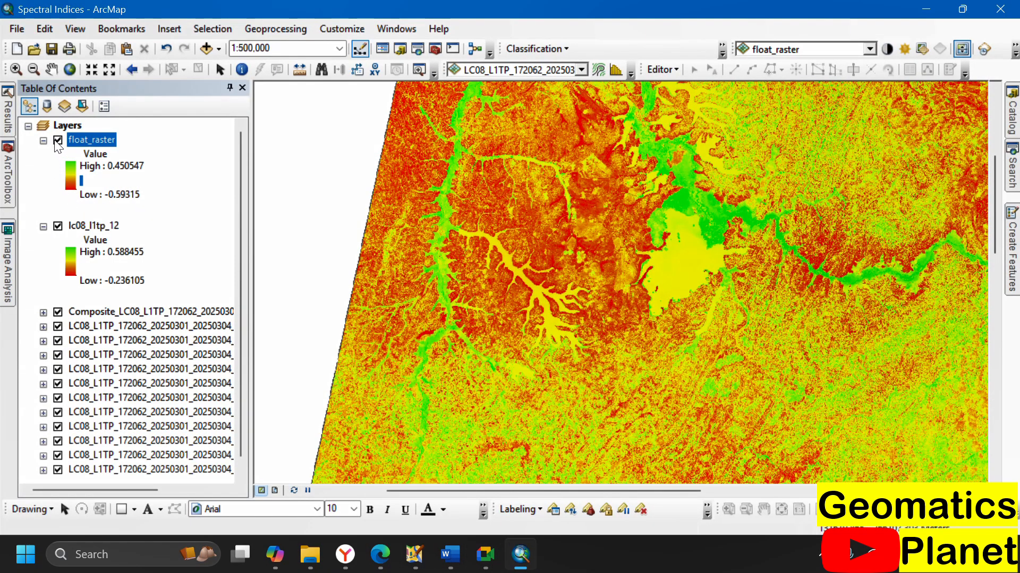
{"action": "left_click", "coordinate": [8, 180]}
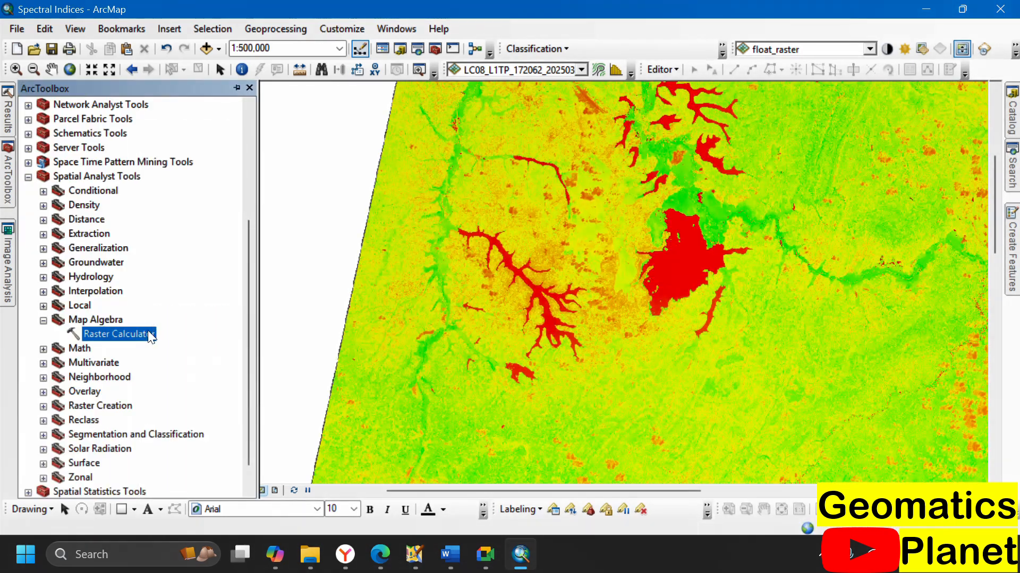
{"action": "double_click", "coordinate": [128, 333]}
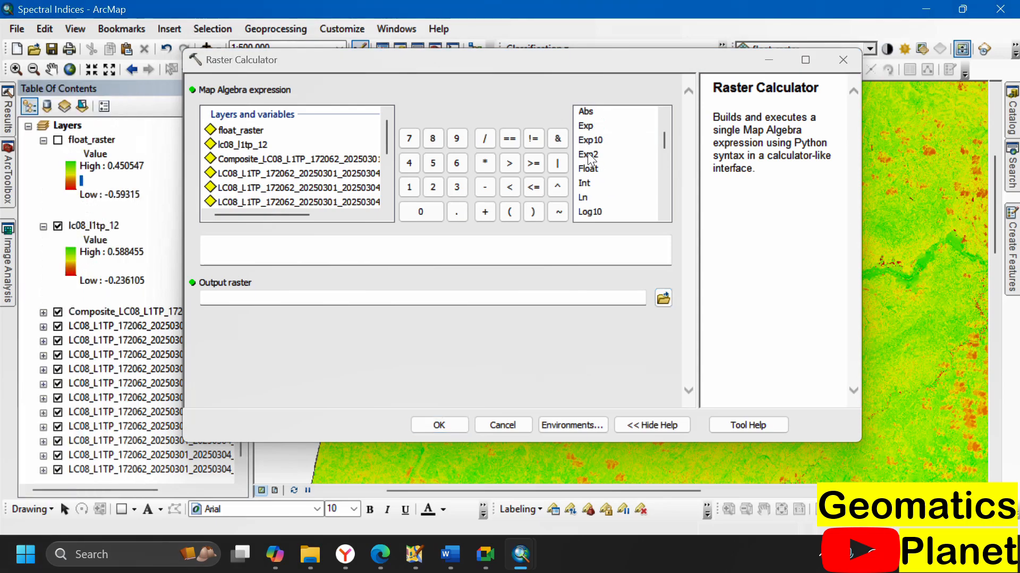
Step: Build the numerator of the map algebra expression as Float of the Landsat 8 B3 band minus the B5 band
{"action": "double_click", "coordinate": [588, 169]}
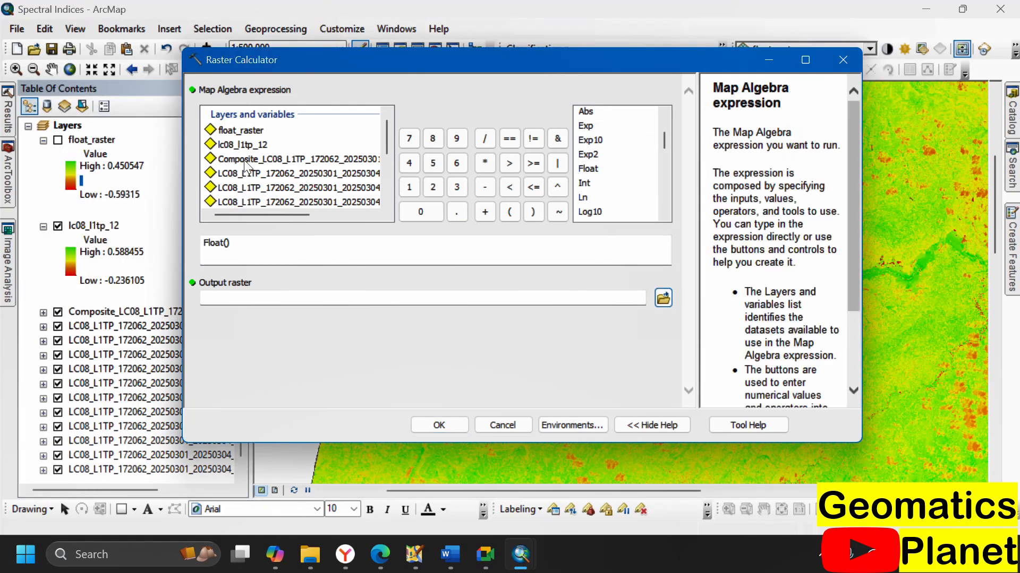
{"action": "left_click_drag", "start_coordinate": [285, 215], "coordinate": [340, 202]}
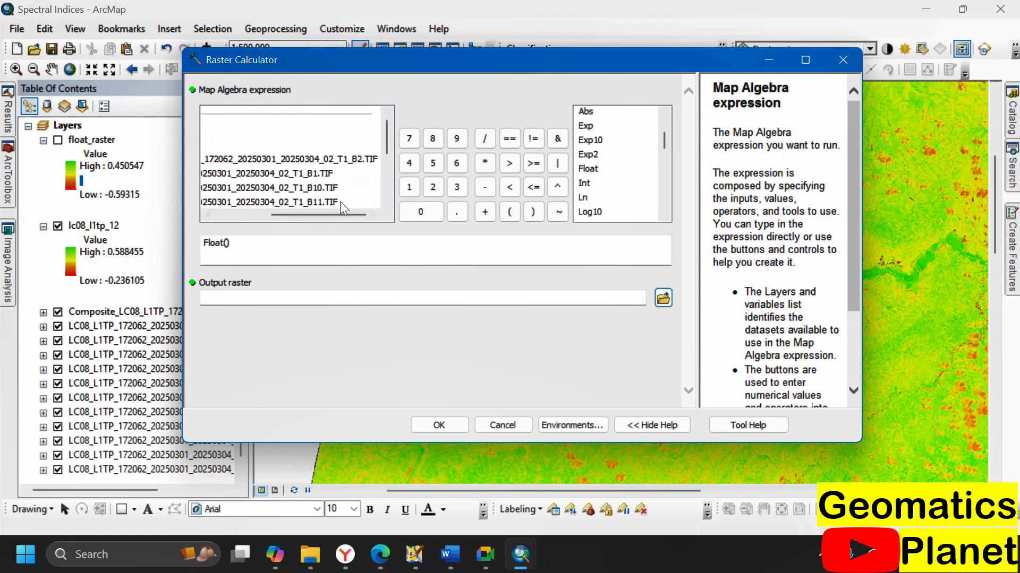
{"action": "scroll", "coordinate": [325, 175], "scroll_direction": "down", "scroll_amount": 2}
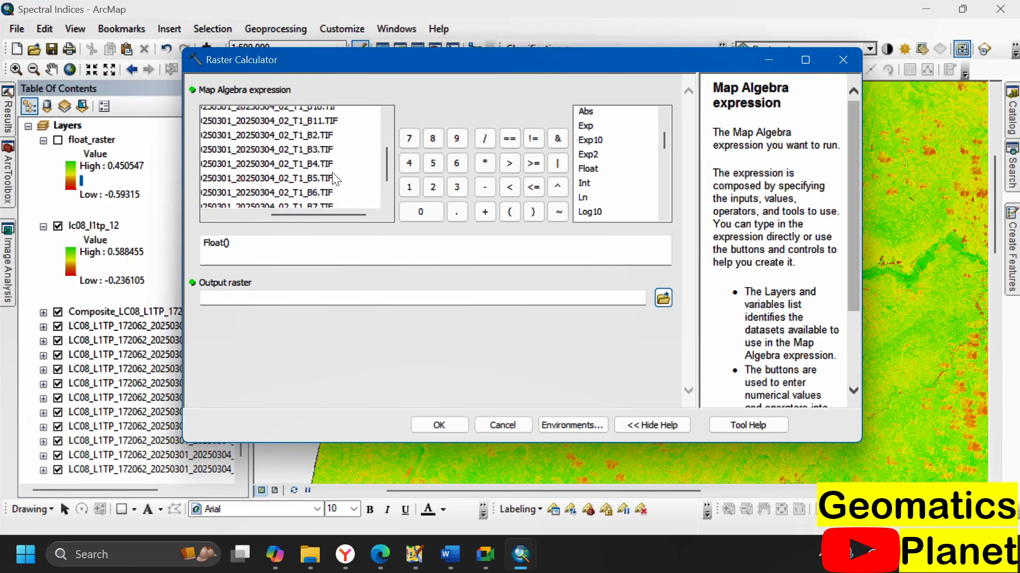
{"action": "double_click", "coordinate": [316, 149]}
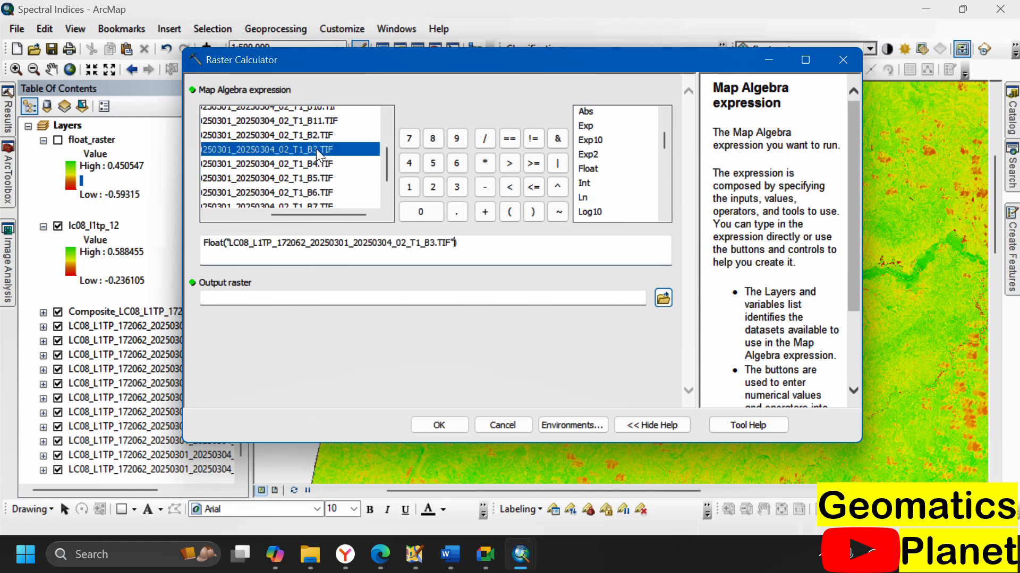
{"action": "left_click", "coordinate": [485, 187]}
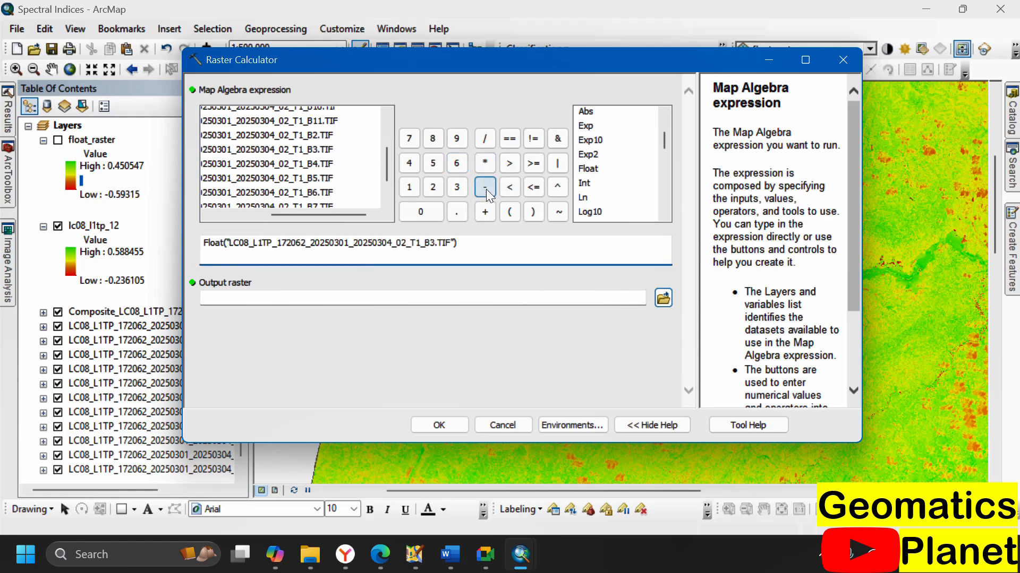
{"action": "double_click", "coordinate": [310, 180]}
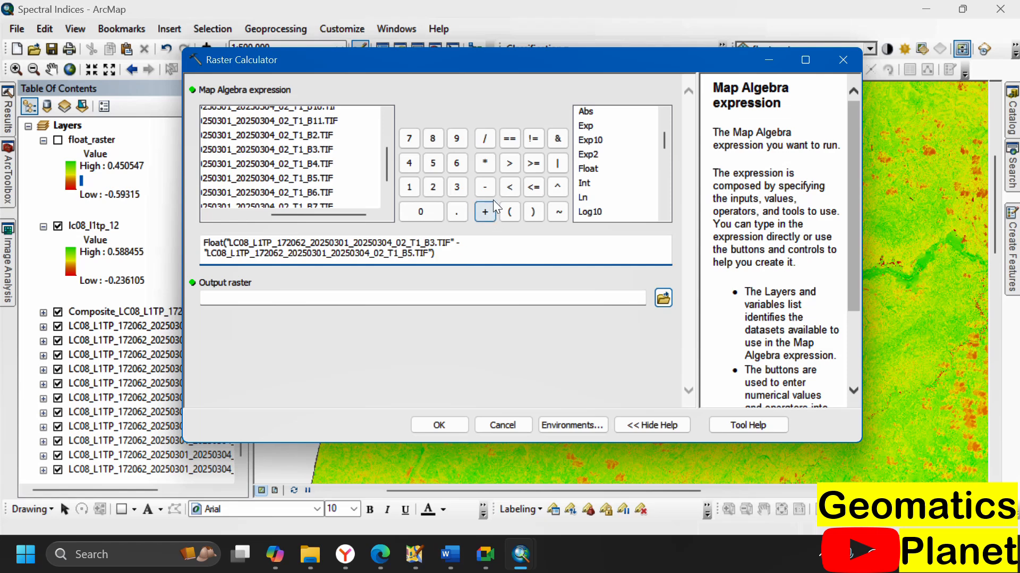
Step: Divide the expression by Float of band B3 minus band B5 and run it with the default output raster lc08_l1tp_13
{"action": "left_click", "coordinate": [484, 138]}
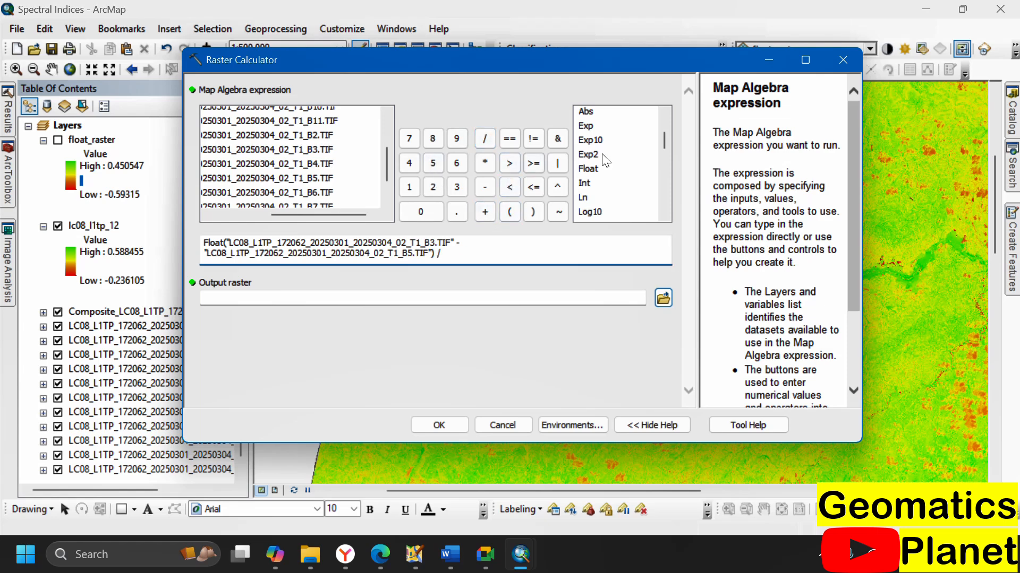
{"action": "double_click", "coordinate": [594, 168]}
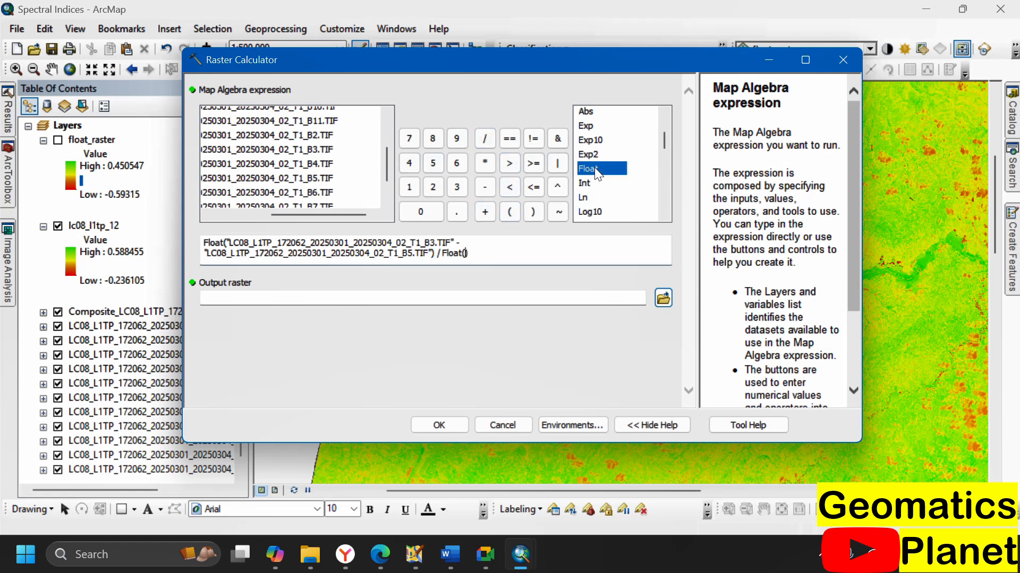
{"action": "left_click", "coordinate": [295, 152]}
{"action": "double_click", "coordinate": [298, 150]}
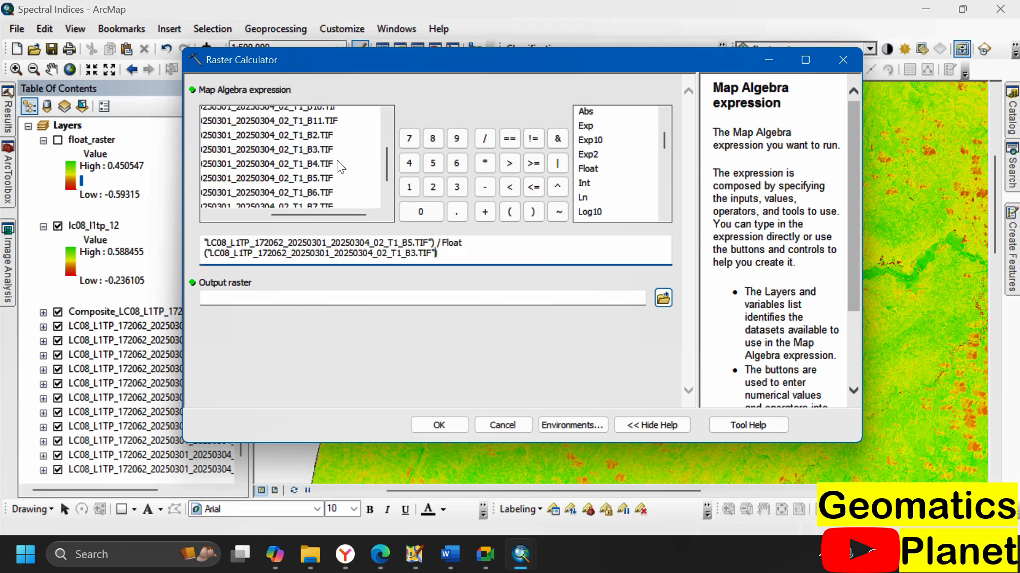
{"action": "left_click", "coordinate": [485, 187]}
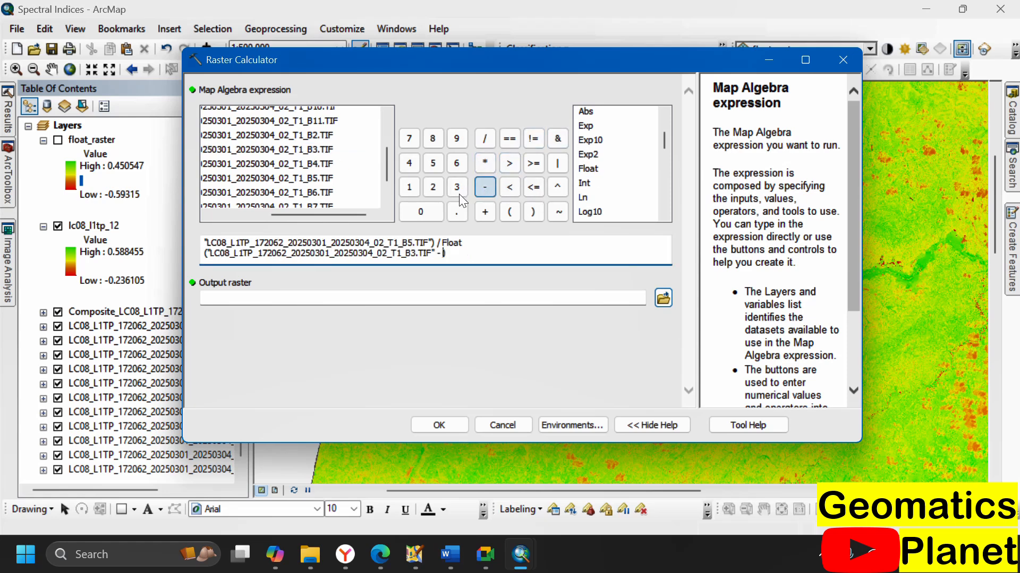
{"action": "double_click", "coordinate": [314, 179]}
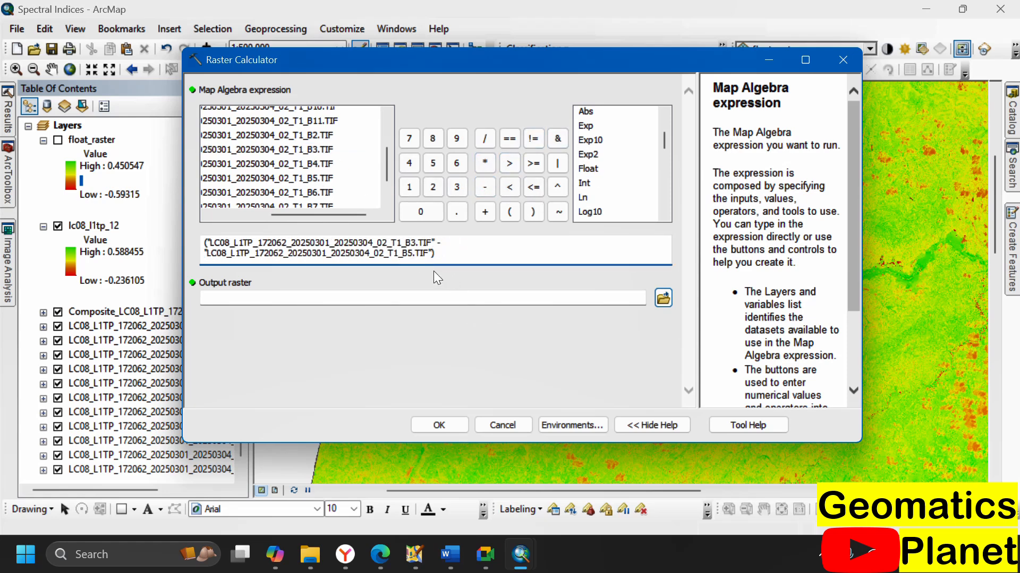
{"action": "left_click", "coordinate": [584, 300]}
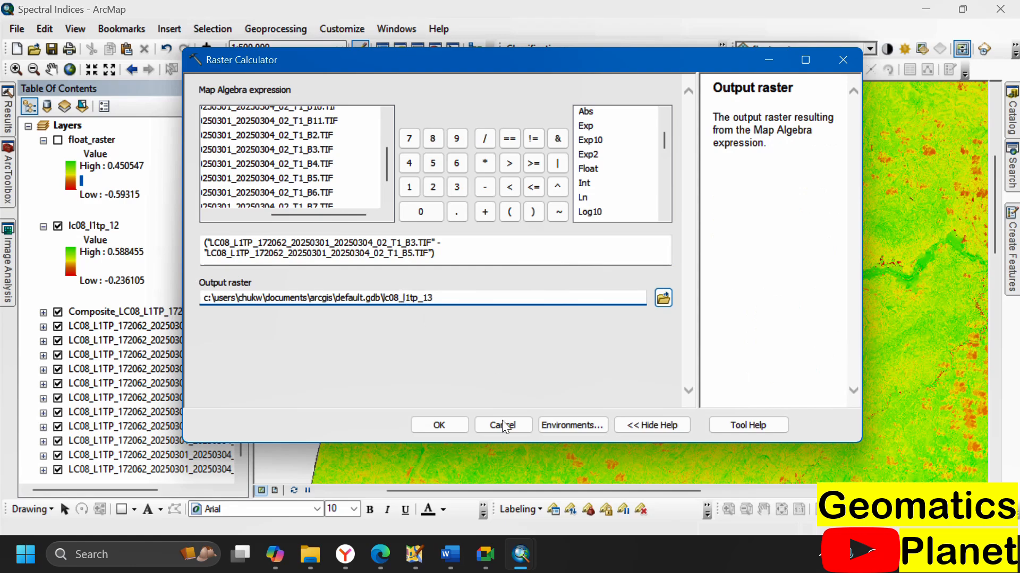
{"action": "left_click", "coordinate": [453, 428]}
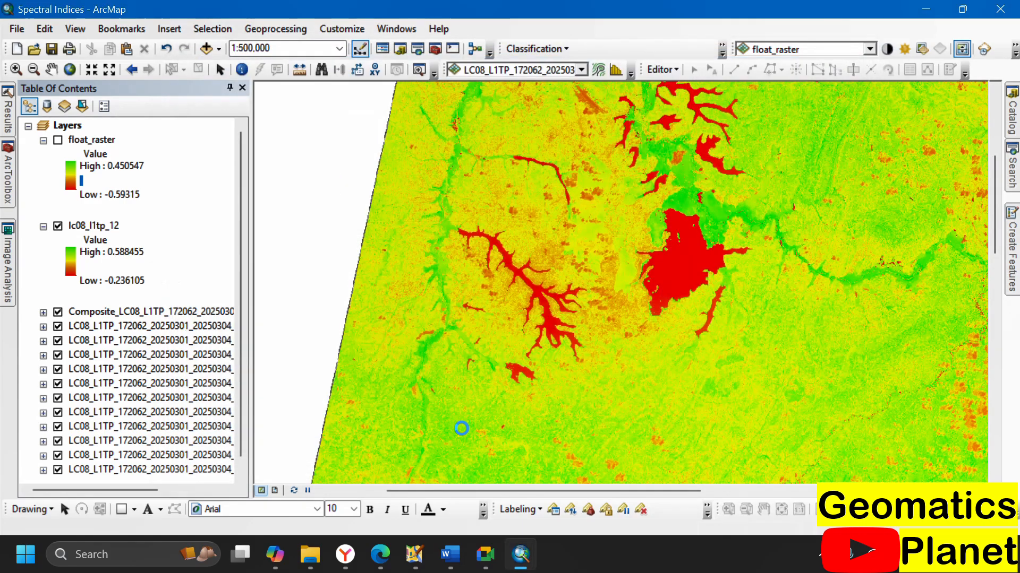
Step: Switch to the index list in Edge, copy the NDWI heading and search the web for "Normalized Difference Water Index (NDWI) Application"
{"action": "left_click", "coordinate": [381, 555]}
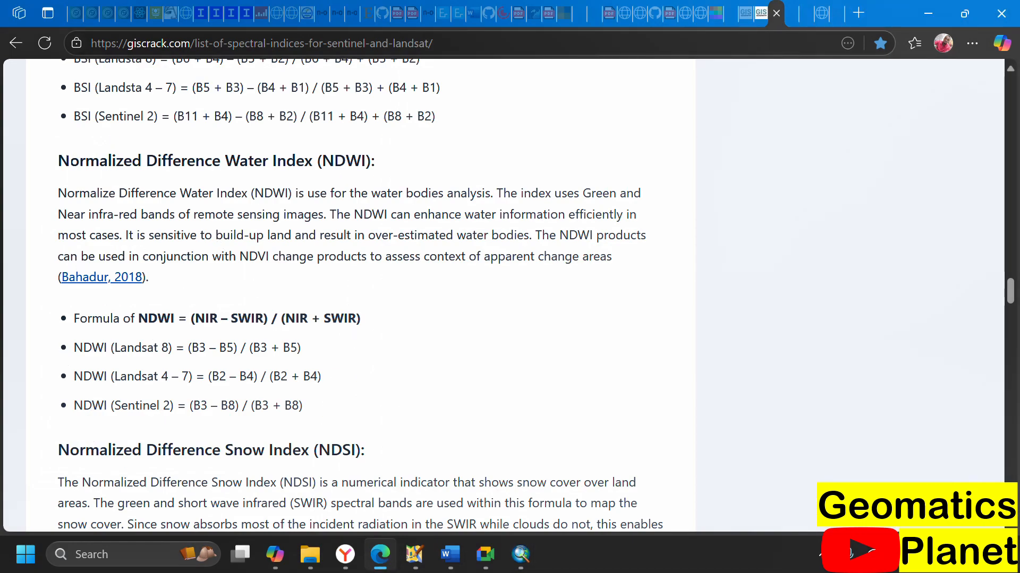
{"action": "left_click_drag", "start_coordinate": [58, 161], "coordinate": [374, 139]}
{"action": "key", "text": "ctrl+c"}
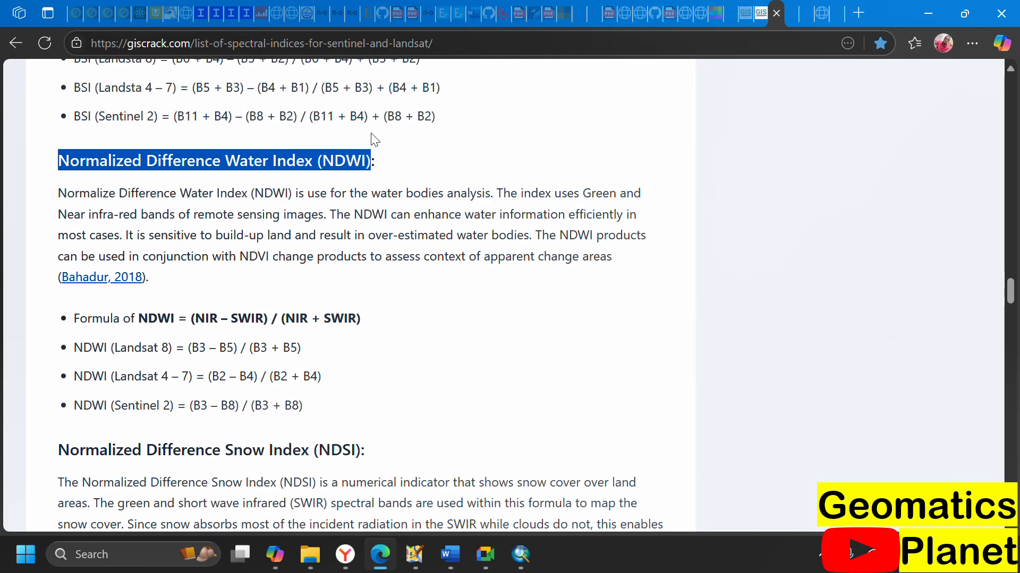
{"action": "left_click", "coordinate": [859, 13]}
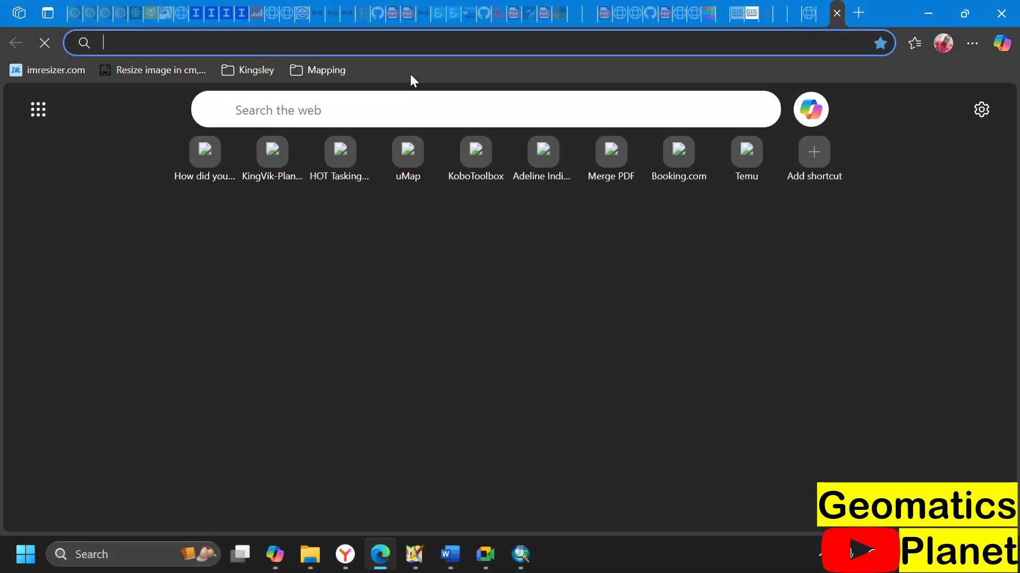
{"action": "key", "text": "ctrl+v"}
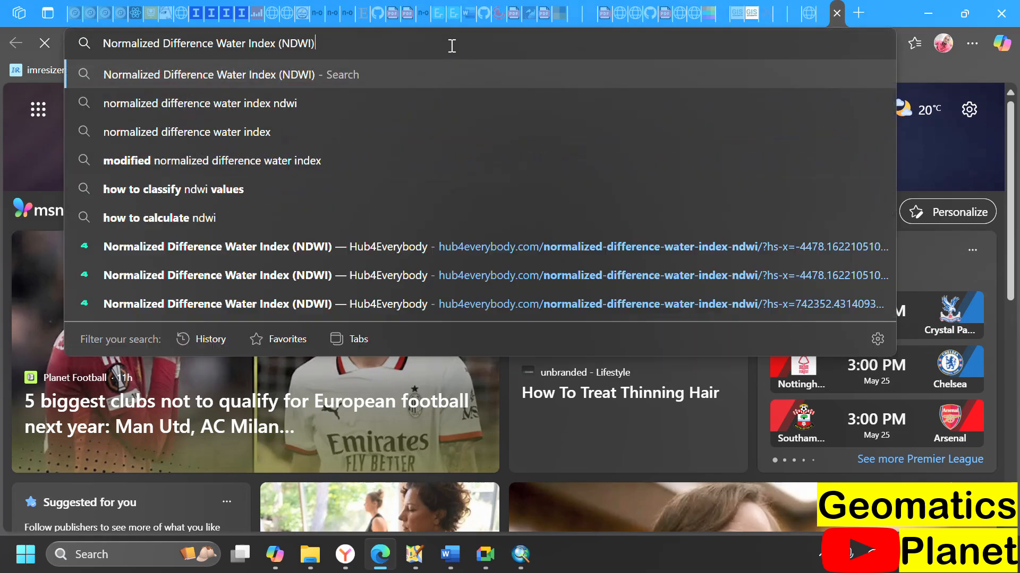
{"action": "type", "text": "App"}
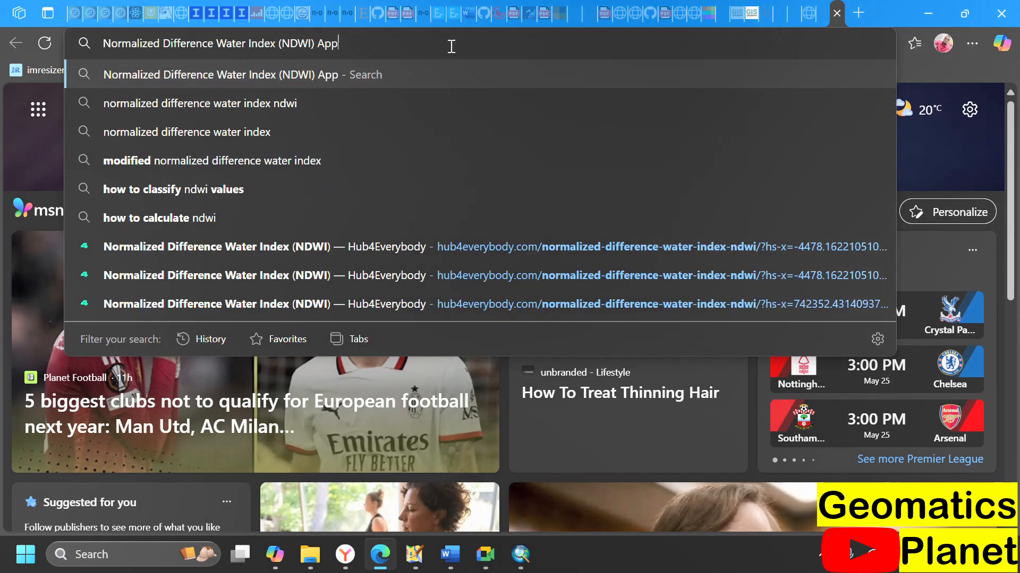
{"action": "type", "text": "lication"}
{"action": "key", "text": "Return"}
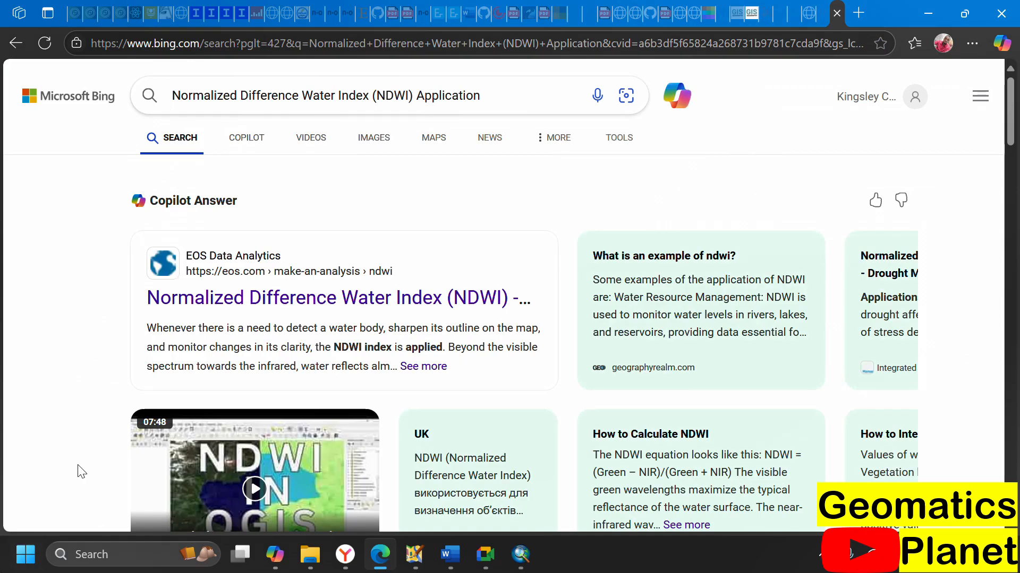
Step: Review the search results and answer summaries describing what NDWI is used for
{"action": "scroll", "coordinate": [295, 366], "scroll_direction": "down", "scroll_amount": 6}
{"action": "scroll", "coordinate": [319, 313], "scroll_direction": "down", "scroll_amount": 6}
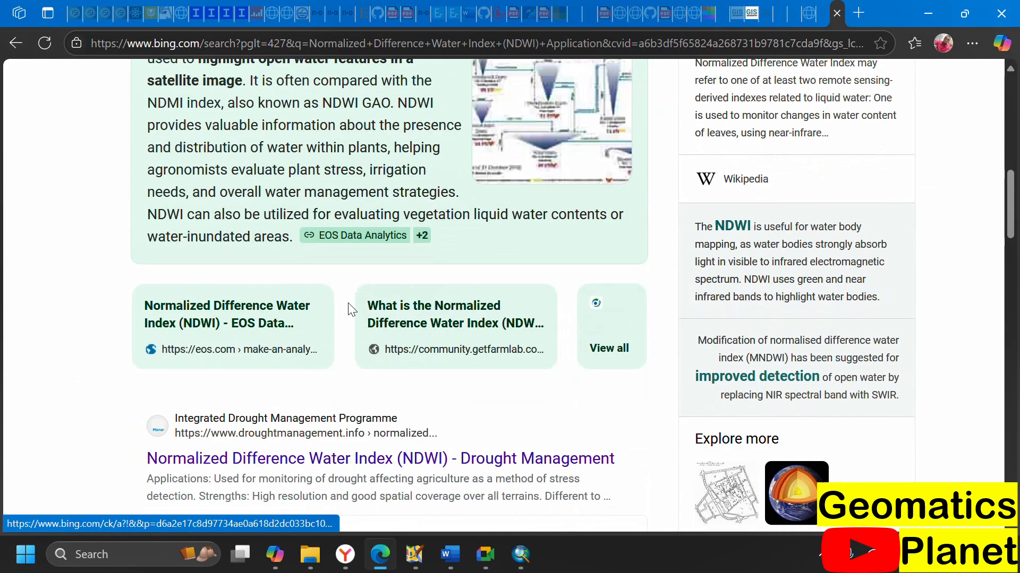
{"action": "scroll", "coordinate": [351, 306], "scroll_direction": "down", "scroll_amount": 8}
{"action": "scroll", "coordinate": [380, 292], "scroll_direction": "up", "scroll_amount": 14}
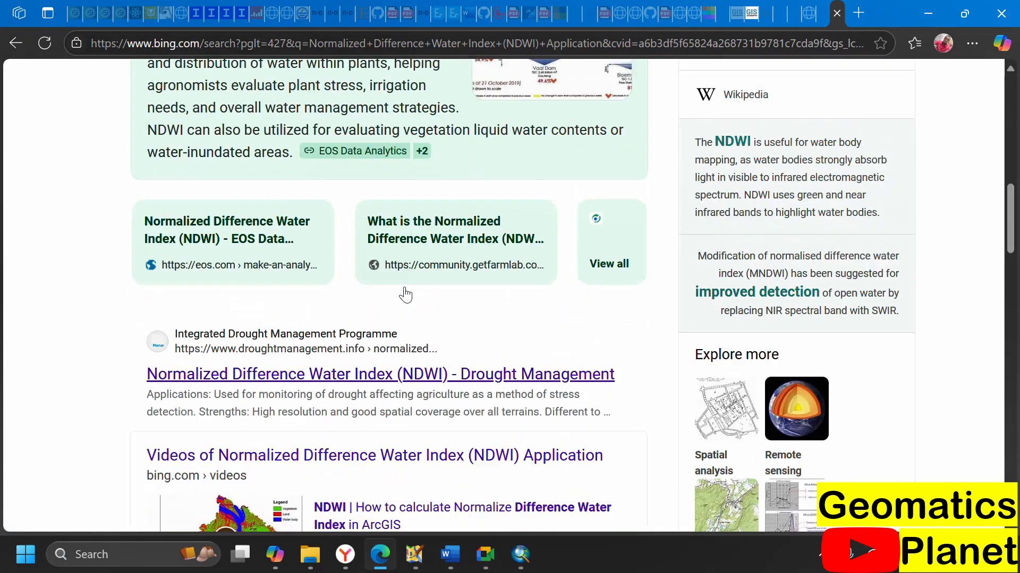
{"action": "mouse_move", "coordinate": [359, 417]}
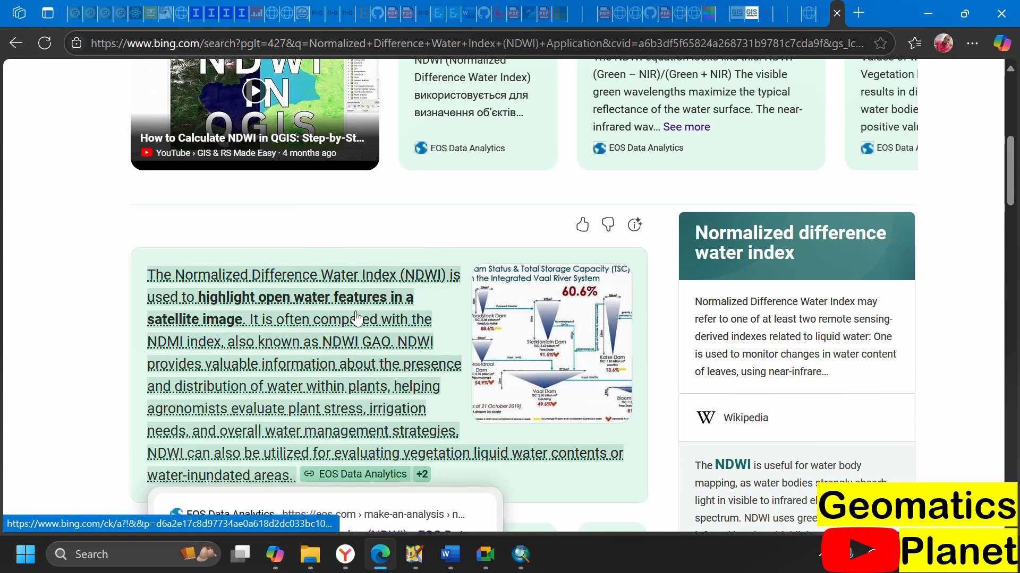
{"action": "scroll", "coordinate": [467, 288], "scroll_direction": "up", "scroll_amount": 4}
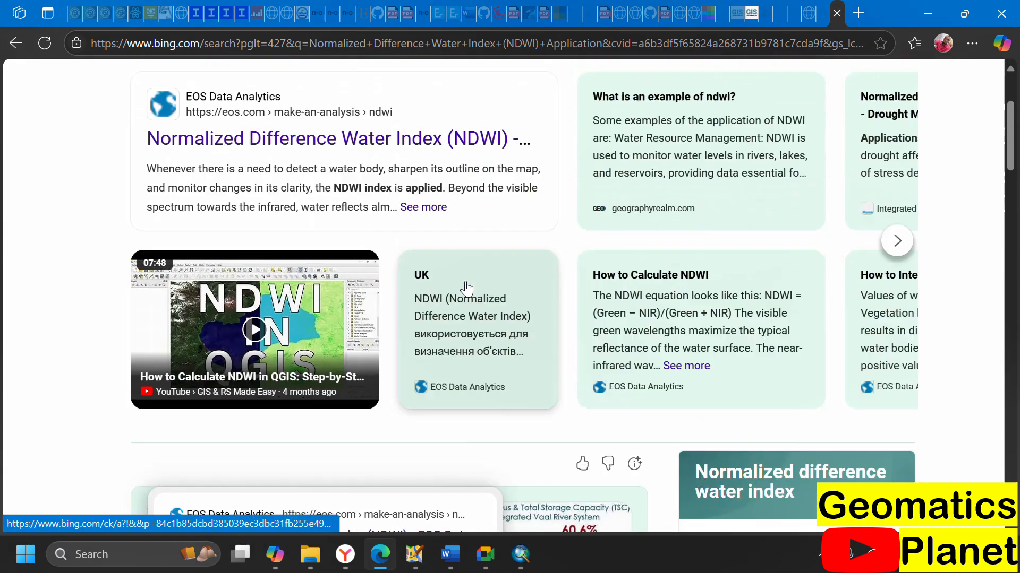
Step: Open the EOS Data Analytics article on NDWI and allow all of the site's cookies
{"action": "left_click", "coordinate": [409, 142]}
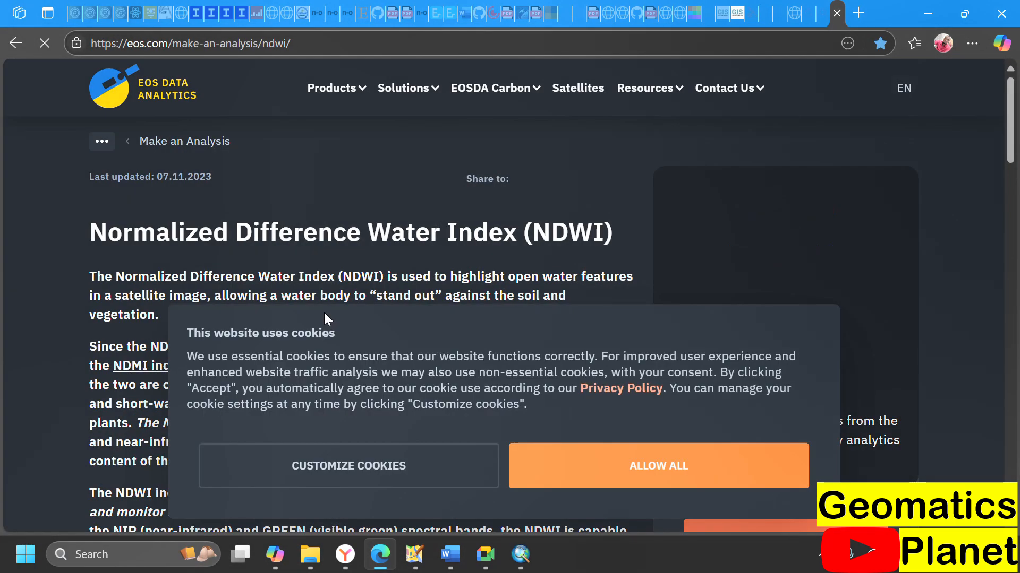
{"action": "left_click", "coordinate": [424, 484]}
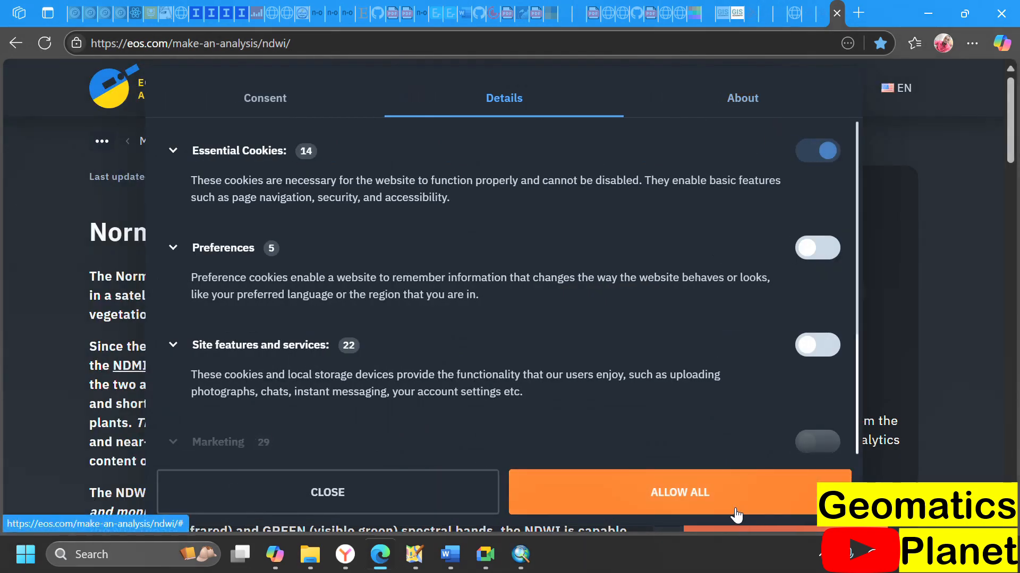
{"action": "left_click", "coordinate": [736, 507]}
Step: Read the NDWI article's formulas, applications, visualization examples and introduction, highlighting the phrase on detecting a water body
{"action": "scroll", "coordinate": [340, 307], "scroll_direction": "down", "scroll_amount": 10}
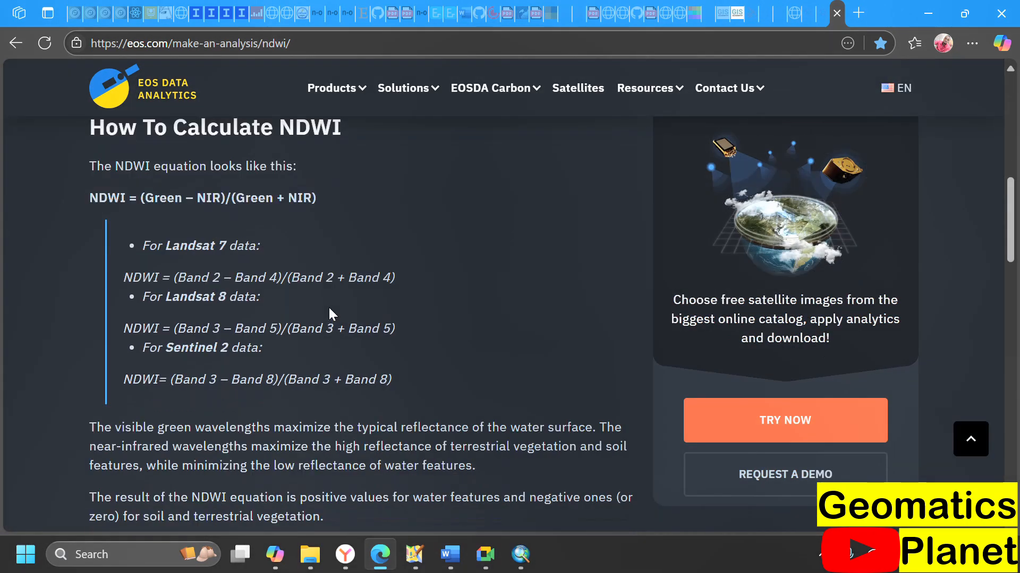
{"action": "scroll", "coordinate": [177, 257], "scroll_direction": "down", "scroll_amount": 12}
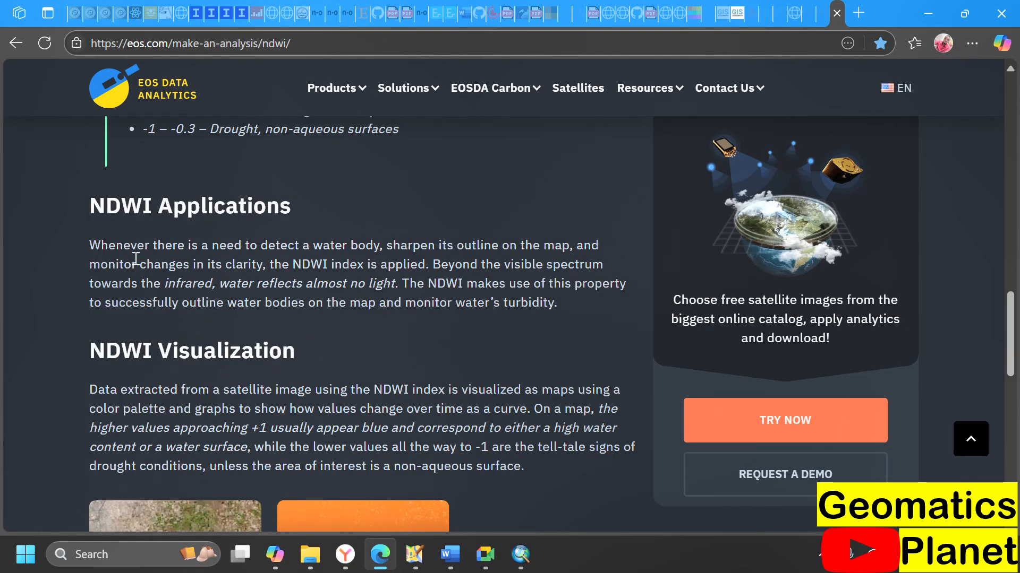
{"action": "left_click_drag", "start_coordinate": [259, 246], "coordinate": [395, 246]}
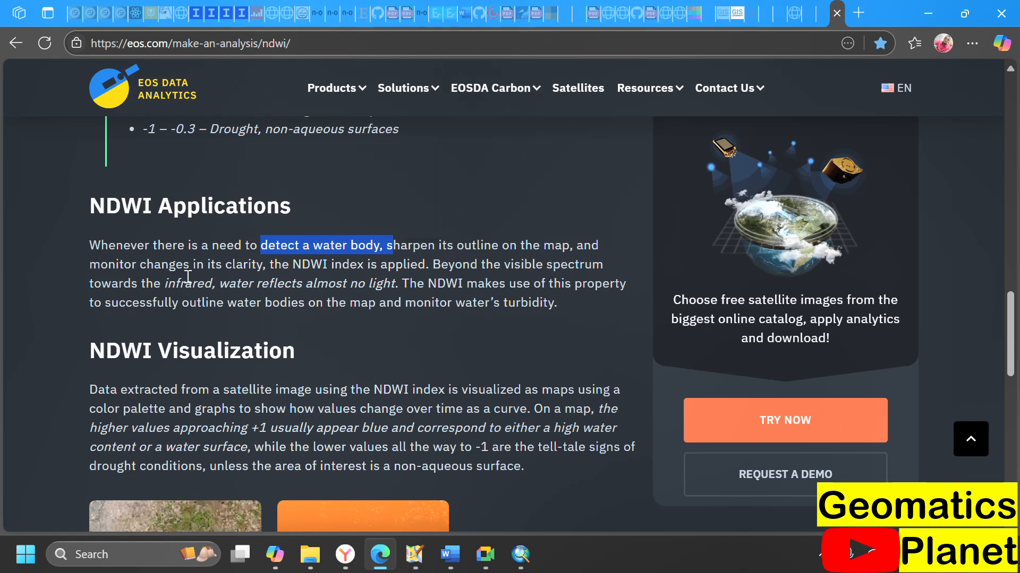
{"action": "left_click", "coordinate": [230, 271]}
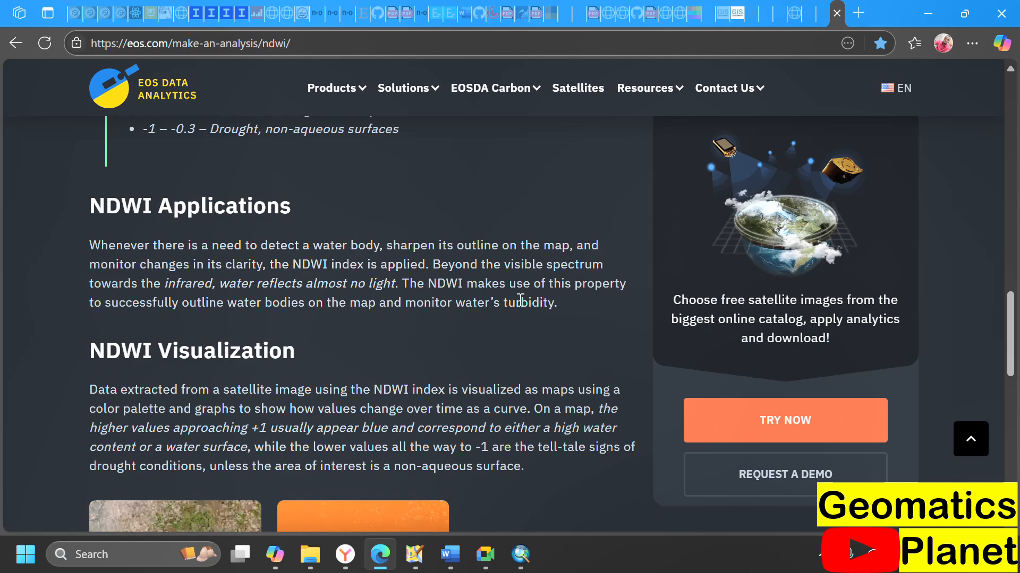
{"action": "scroll", "coordinate": [198, 331], "scroll_direction": "down", "scroll_amount": 10}
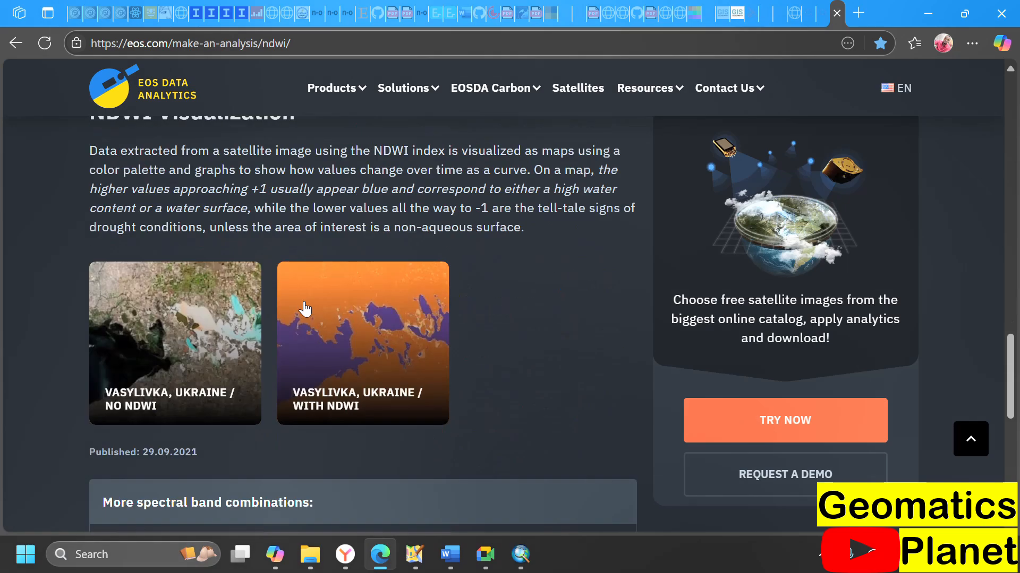
{"action": "scroll", "coordinate": [311, 298], "scroll_direction": "up", "scroll_amount": 15}
{"action": "scroll", "coordinate": [318, 291], "scroll_direction": "up", "scroll_amount": 10}
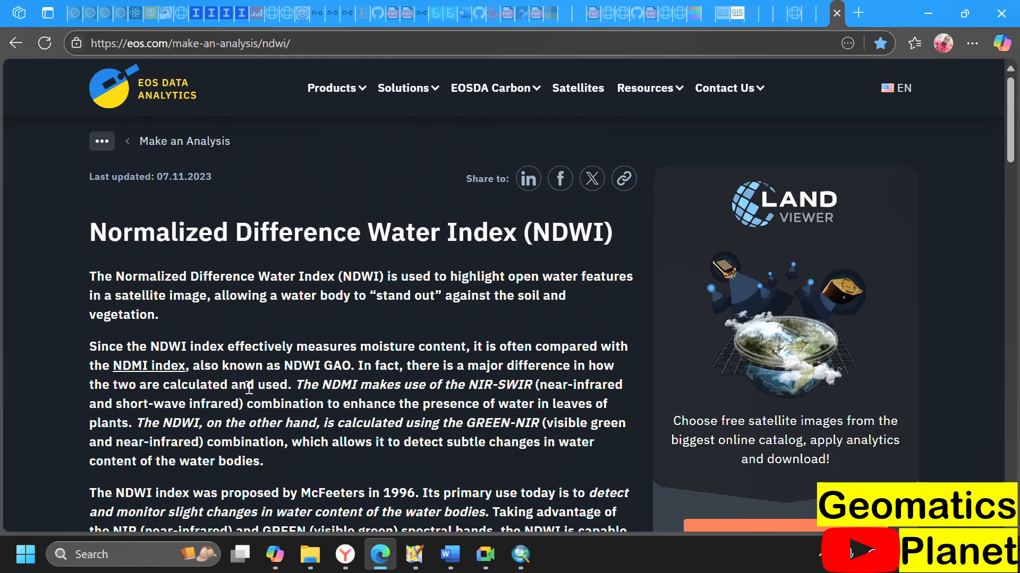
{"action": "scroll", "coordinate": [249, 387], "scroll_direction": "down", "scroll_amount": 3}
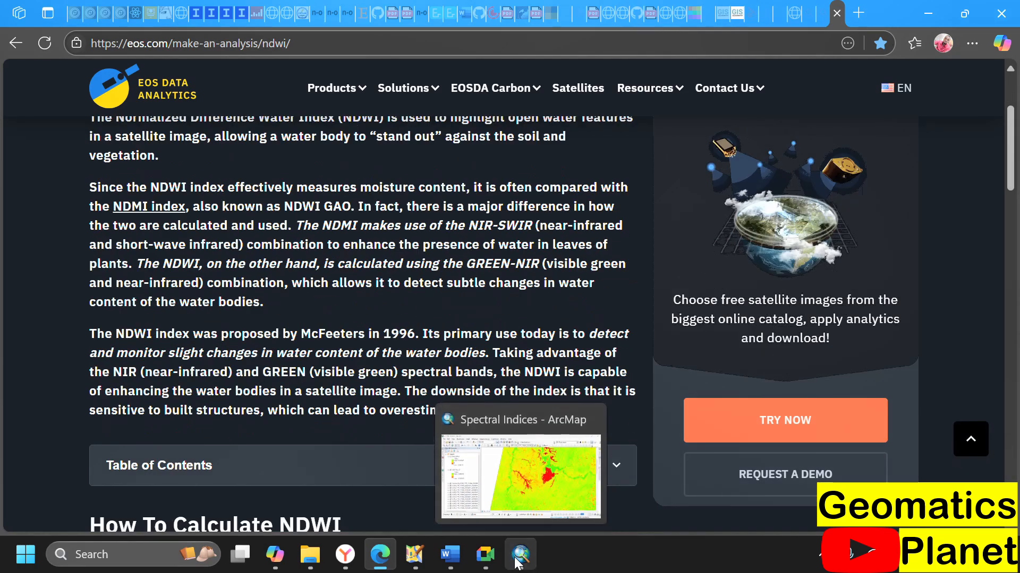
Step: Leave the NDWI article, return to the web search results and open the image results for the NDWI application query
{"action": "left_click", "coordinate": [520, 557]}
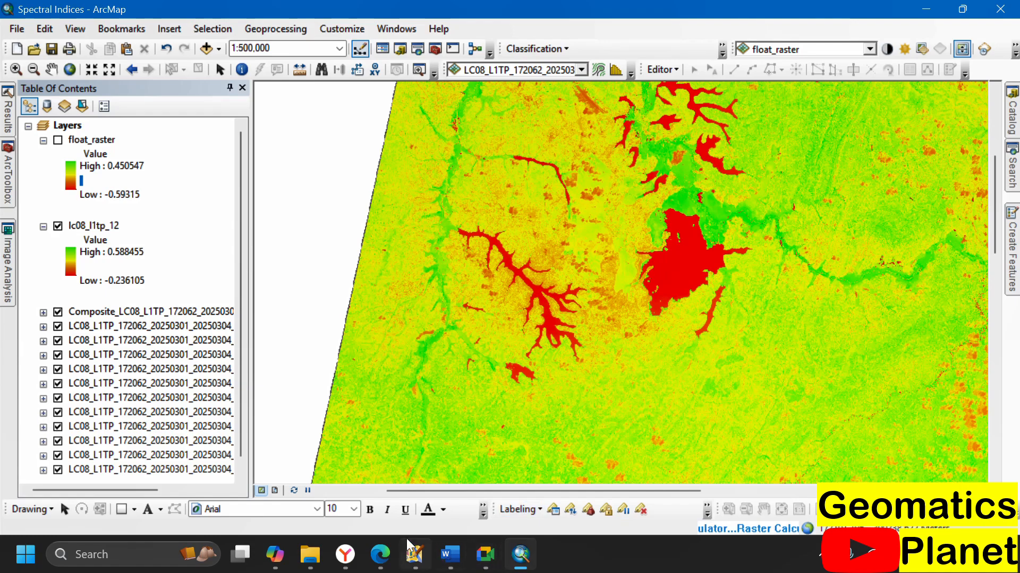
{"action": "left_click", "coordinate": [381, 557]}
{"action": "scroll", "coordinate": [354, 280], "scroll_direction": "up", "scroll_amount": 3}
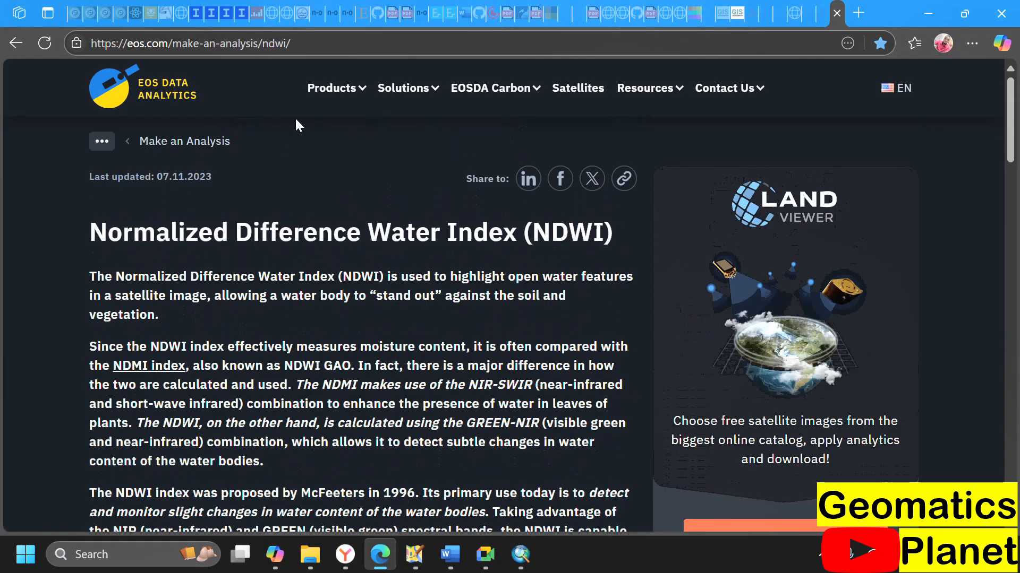
{"action": "left_click", "coordinate": [15, 43]}
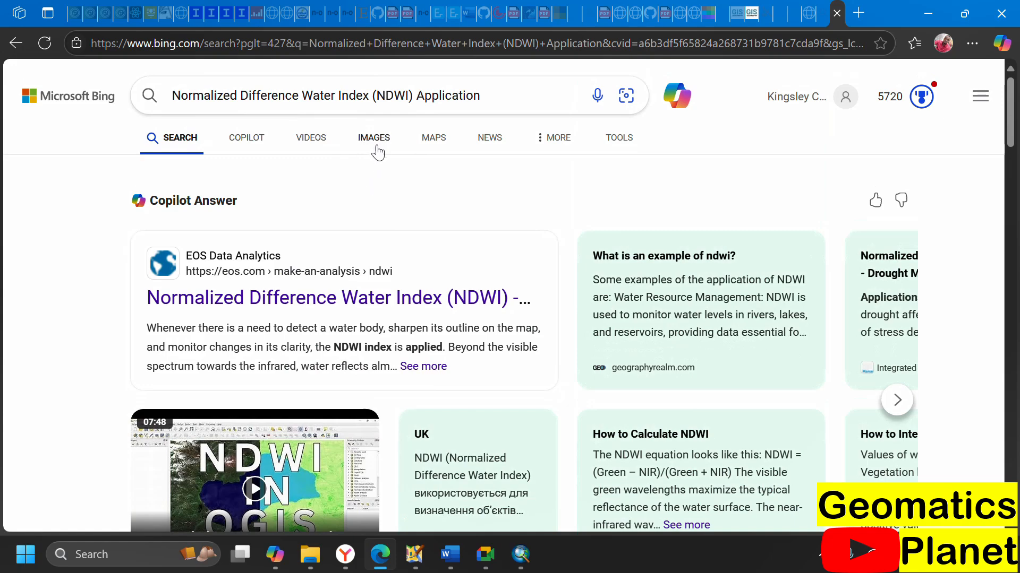
{"action": "left_click", "coordinate": [377, 144]}
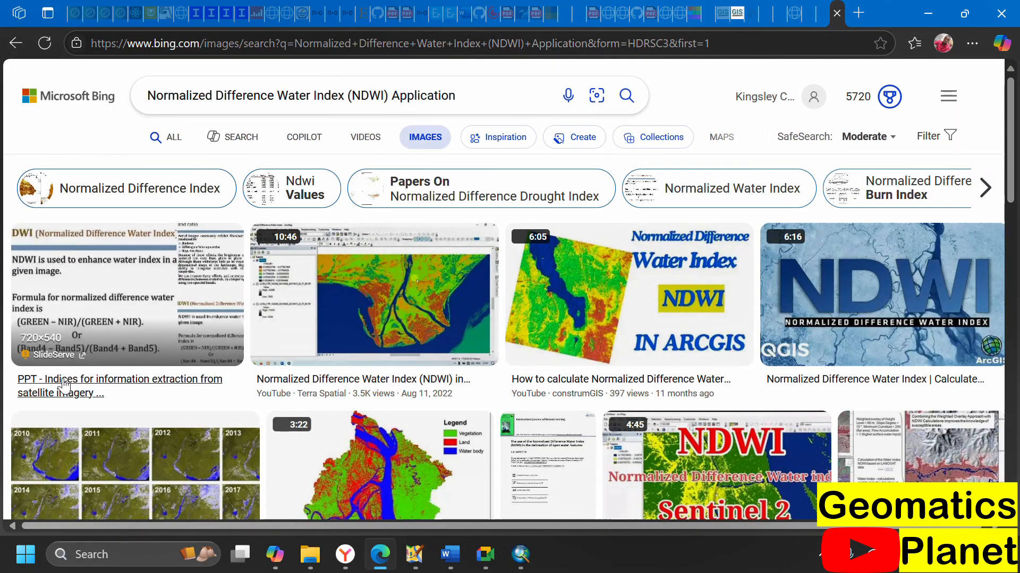
Step: Browse the NDWI image results for example maps, formulas and index calculations
{"action": "scroll", "coordinate": [61, 323], "scroll_direction": "down", "scroll_amount": 5}
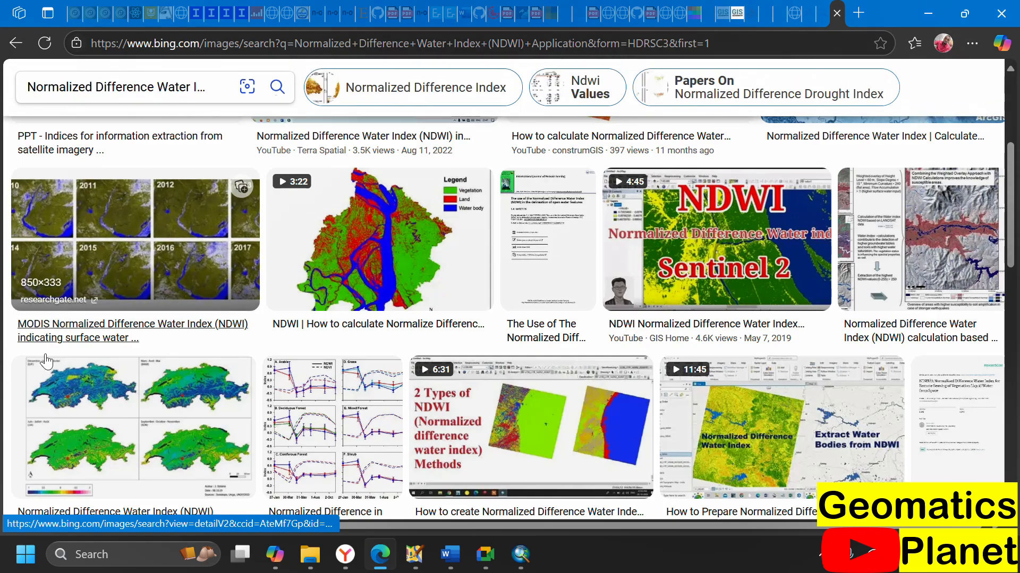
{"action": "scroll", "coordinate": [394, 318], "scroll_direction": "down", "scroll_amount": 10}
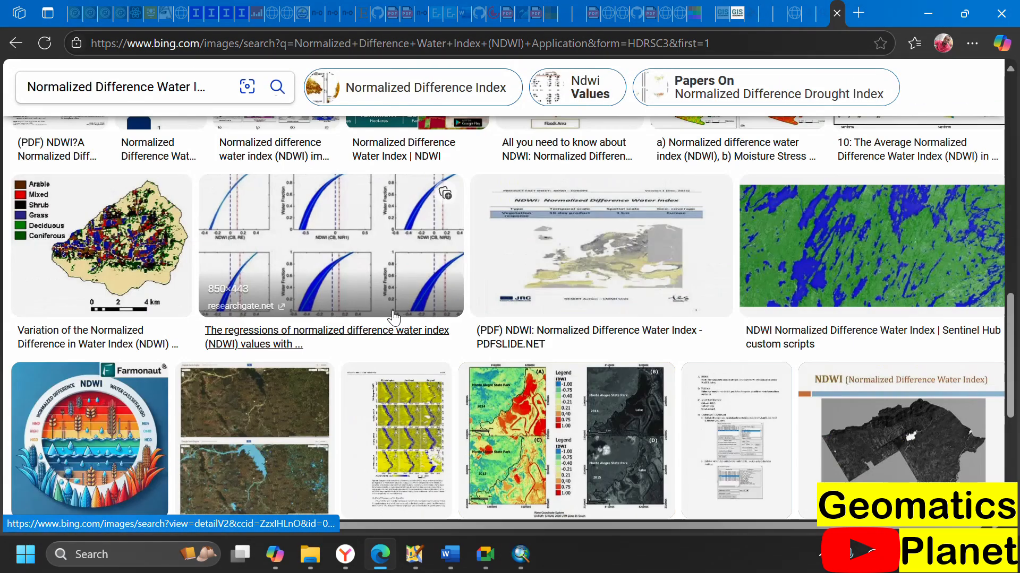
{"action": "scroll", "coordinate": [394, 318], "scroll_direction": "down", "scroll_amount": 6}
{"action": "scroll", "coordinate": [260, 260], "scroll_direction": "up", "scroll_amount": 2}
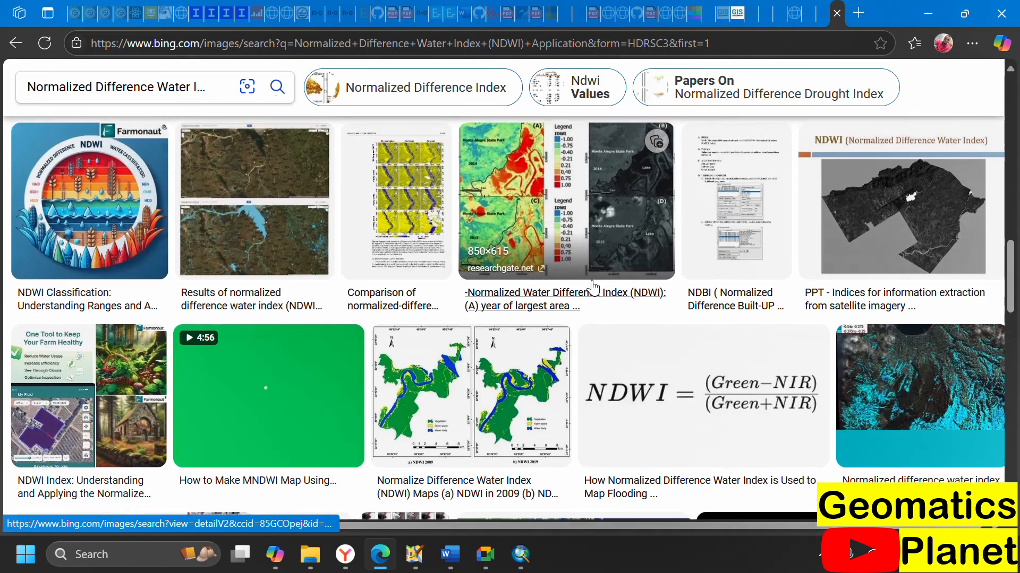
{"action": "scroll", "coordinate": [590, 297], "scroll_direction": "down", "scroll_amount": 6}
{"action": "scroll", "coordinate": [160, 331], "scroll_direction": "down", "scroll_amount": 6}
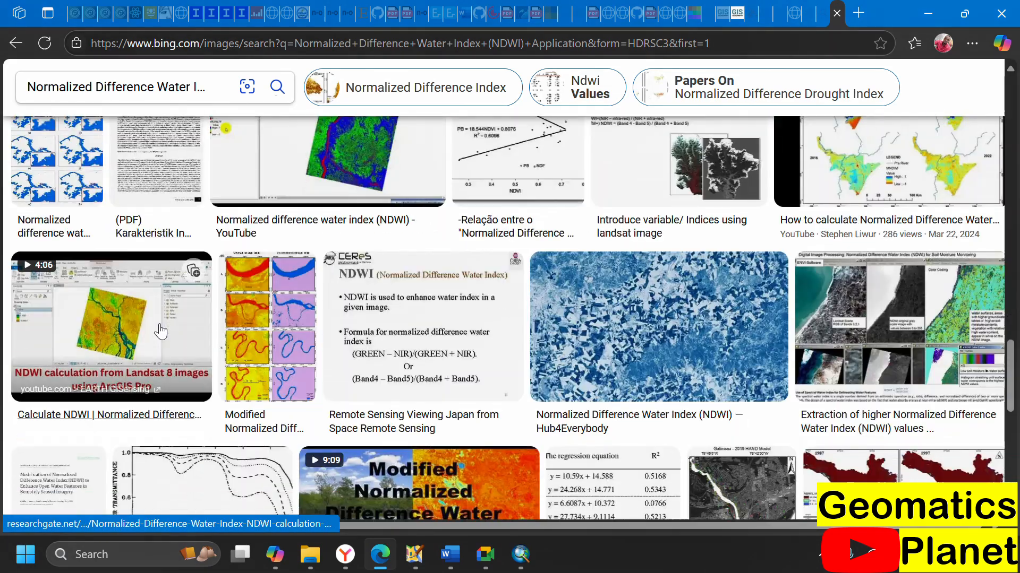
{"action": "scroll", "coordinate": [301, 280], "scroll_direction": "down", "scroll_amount": 6}
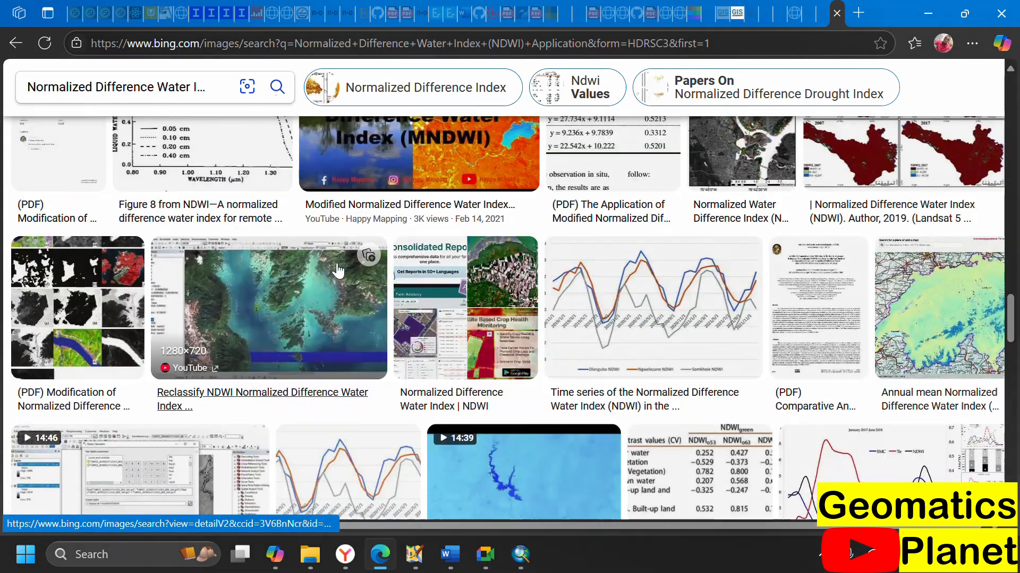
{"action": "scroll", "coordinate": [337, 271], "scroll_direction": "down", "scroll_amount": 7}
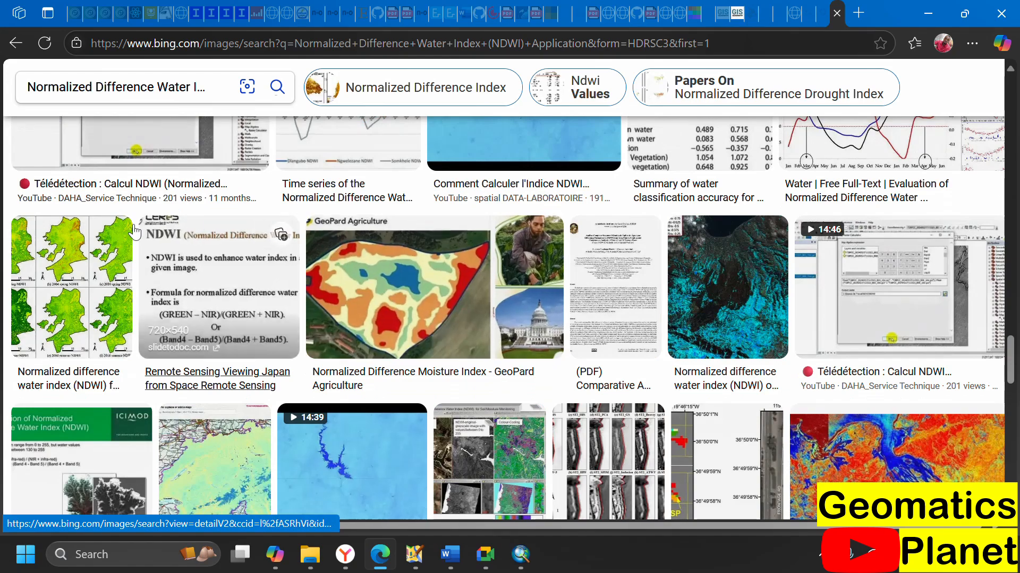
{"action": "scroll", "coordinate": [575, 146], "scroll_direction": "up", "scroll_amount": 15}
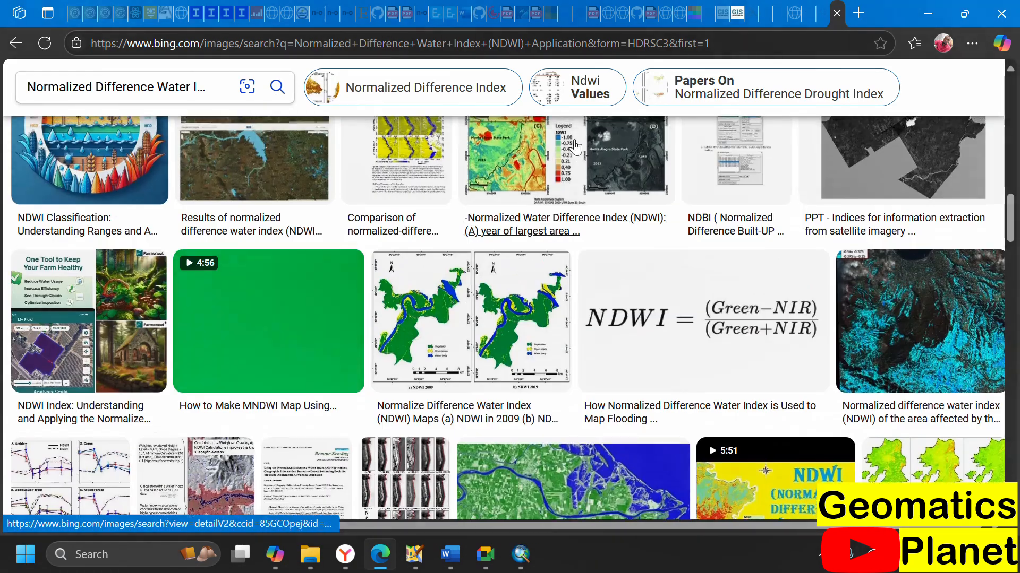
{"action": "scroll", "coordinate": [576, 146], "scroll_direction": "up", "scroll_amount": 15}
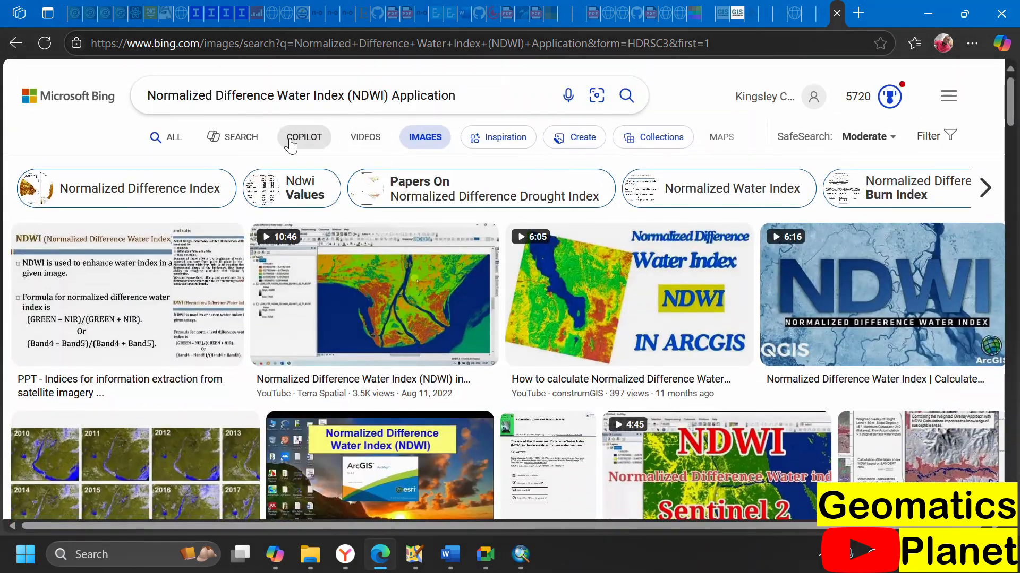
Step: Return to the general search results and review the NDWI answer summaries, articles and related searches
{"action": "left_click", "coordinate": [170, 137]}
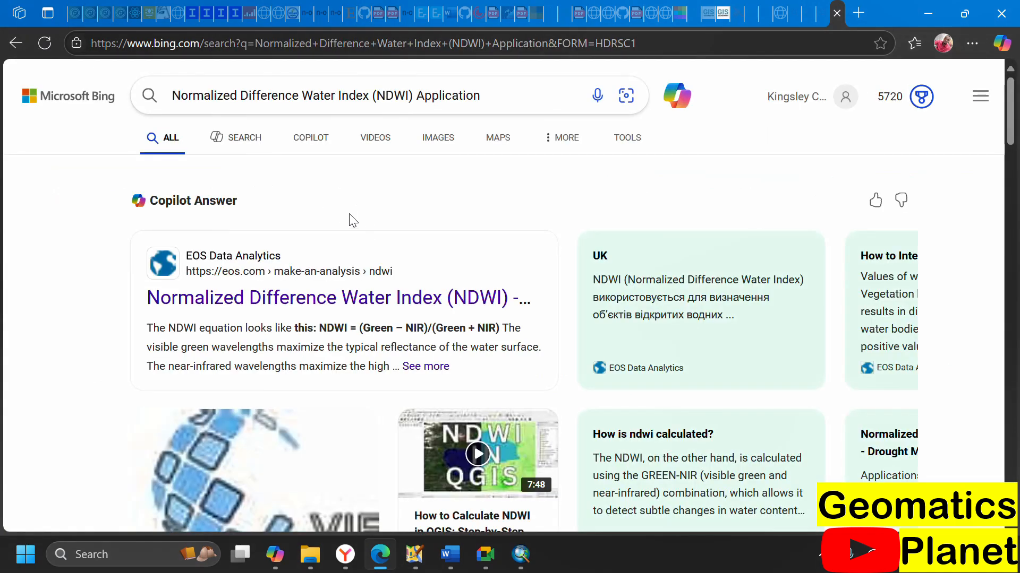
{"action": "scroll", "coordinate": [595, 340], "scroll_direction": "down", "scroll_amount": 3}
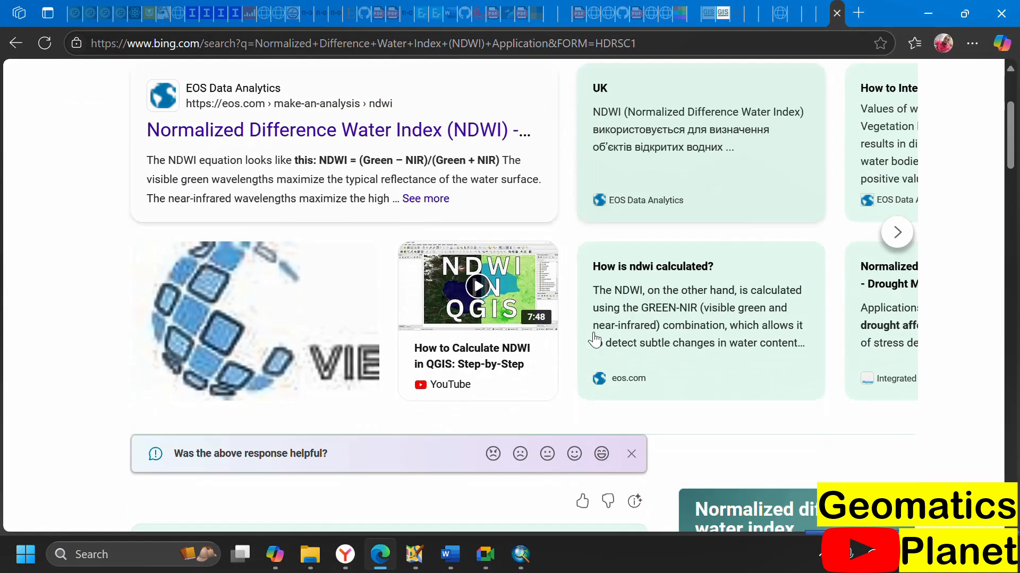
{"action": "scroll", "coordinate": [595, 340], "scroll_direction": "down", "scroll_amount": 8}
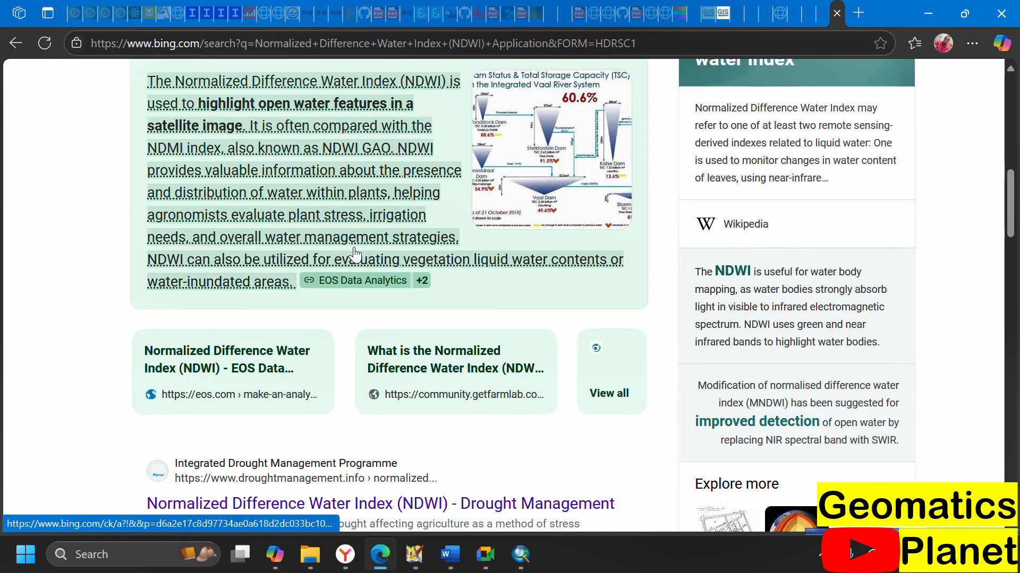
{"action": "scroll", "coordinate": [354, 255], "scroll_direction": "down", "scroll_amount": 4}
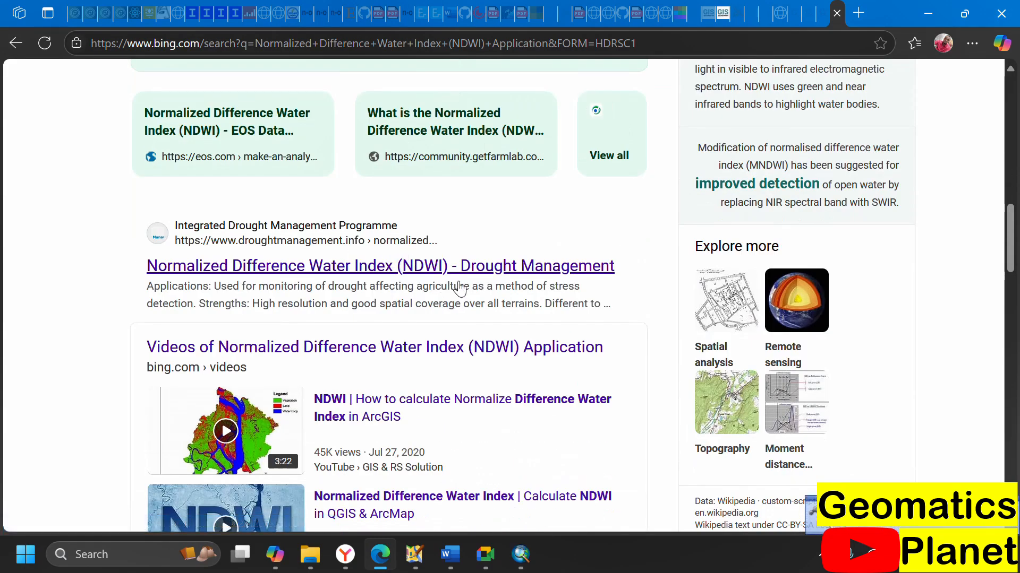
{"action": "scroll", "coordinate": [460, 289], "scroll_direction": "down", "scroll_amount": 12}
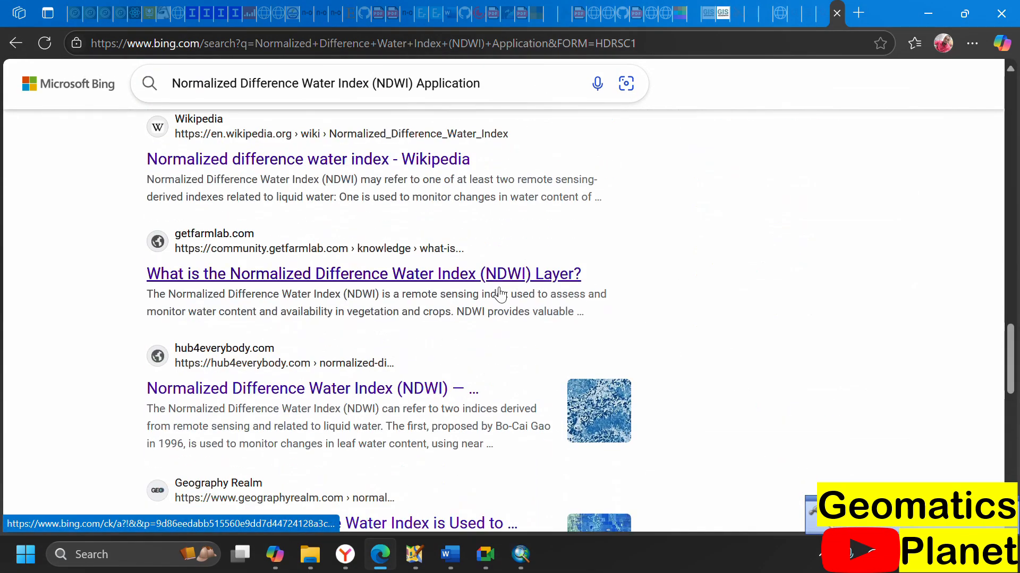
{"action": "scroll", "coordinate": [404, 340], "scroll_direction": "down", "scroll_amount": 5}
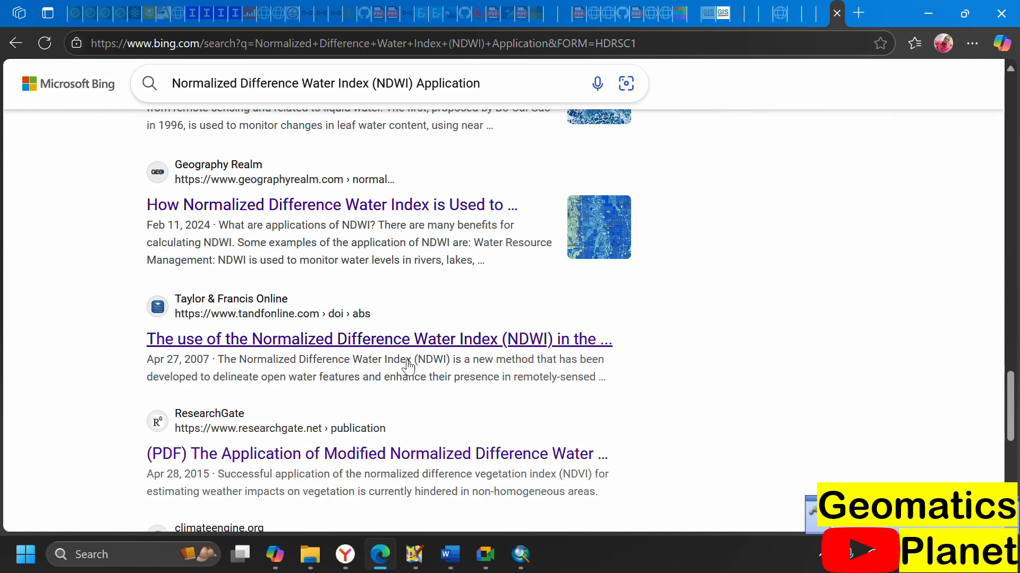
{"action": "scroll", "coordinate": [407, 366], "scroll_direction": "down", "scroll_amount": 8}
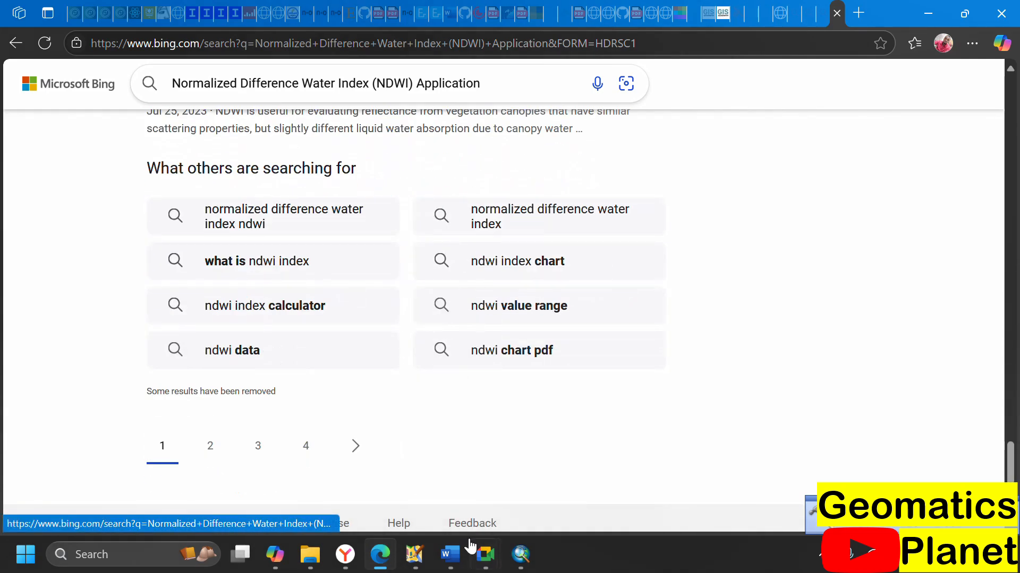
Step: Switch to ArcMap and apply the red-yellow-cyan-blue color ramp to the lc08_l1tp_13 raster
{"action": "left_click", "coordinate": [520, 555]}
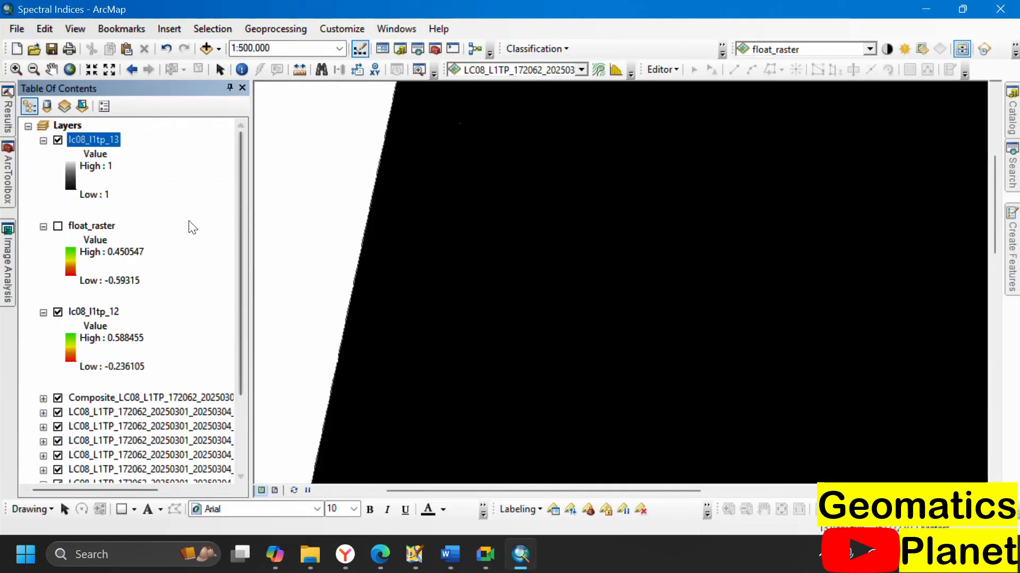
{"action": "scroll", "coordinate": [516, 269], "scroll_direction": "up", "scroll_amount": 3}
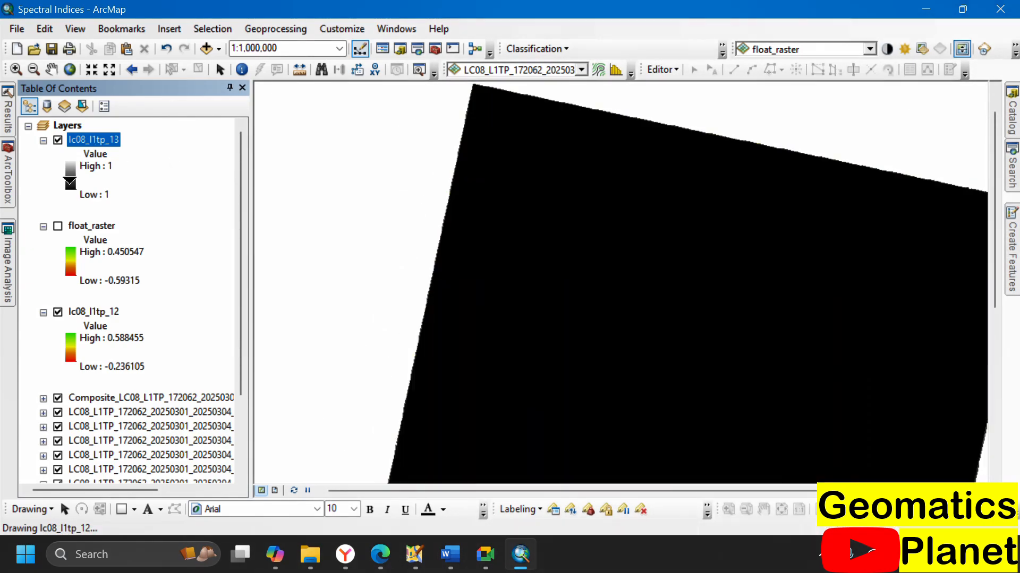
{"action": "left_click", "coordinate": [70, 183]}
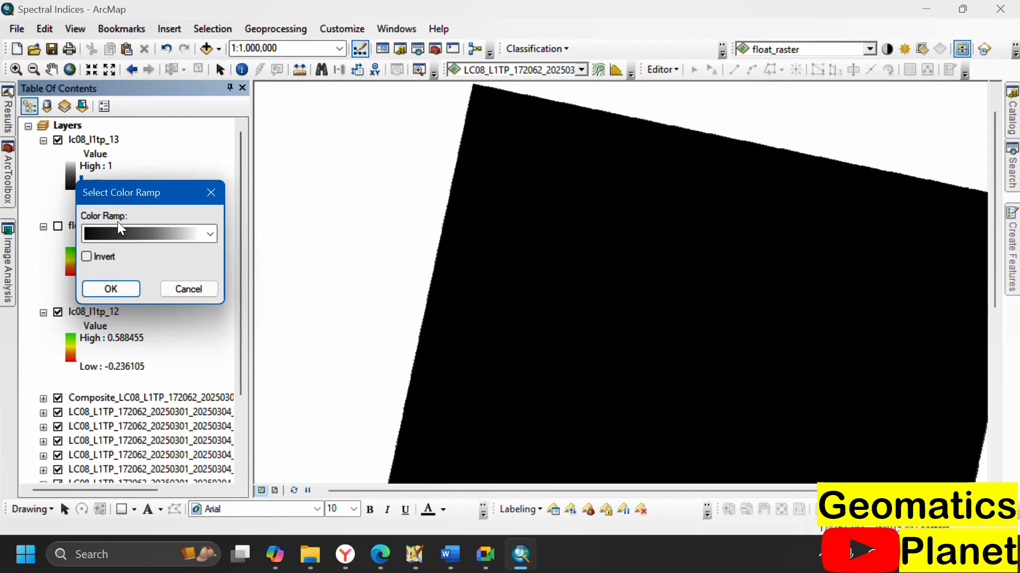
{"action": "left_click", "coordinate": [117, 233]}
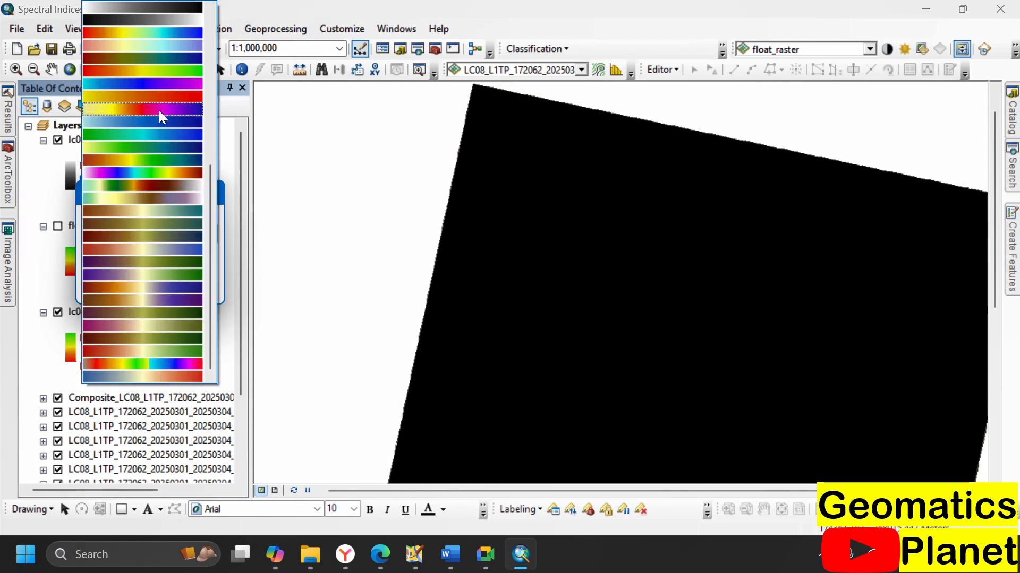
{"action": "left_click", "coordinate": [153, 34]}
{"action": "left_click", "coordinate": [125, 290]}
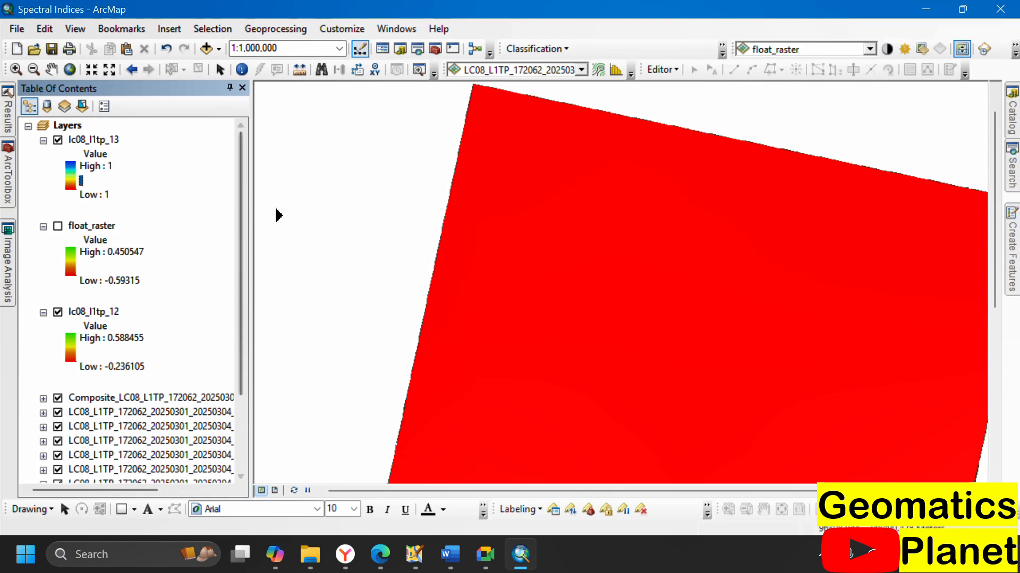
Step: Switch to Edge and go through the open pages to find the Landsat 8 NDWI formula in the GISCrack spectral index list
{"action": "left_click", "coordinate": [8, 181]}
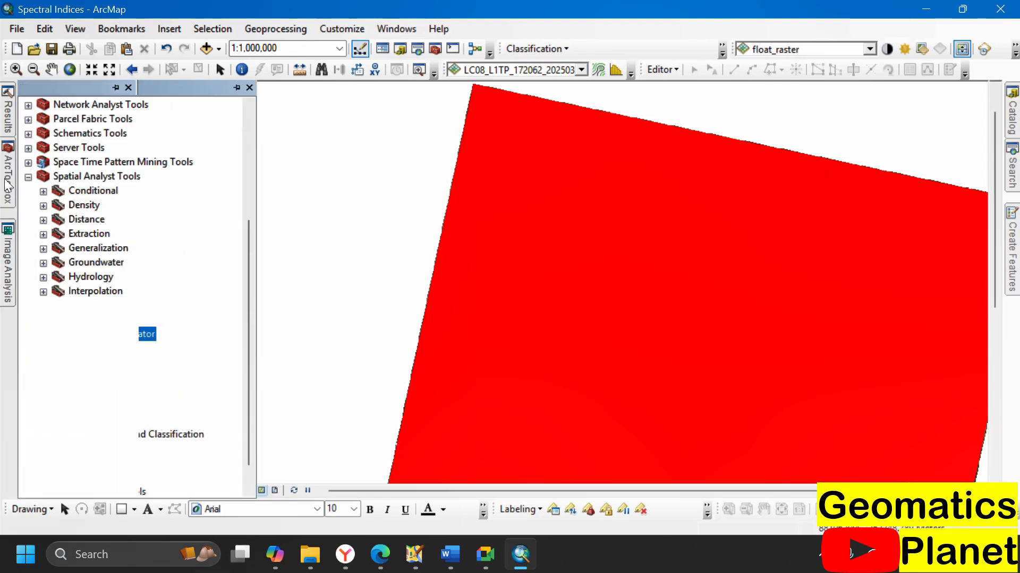
{"action": "left_click", "coordinate": [381, 566]}
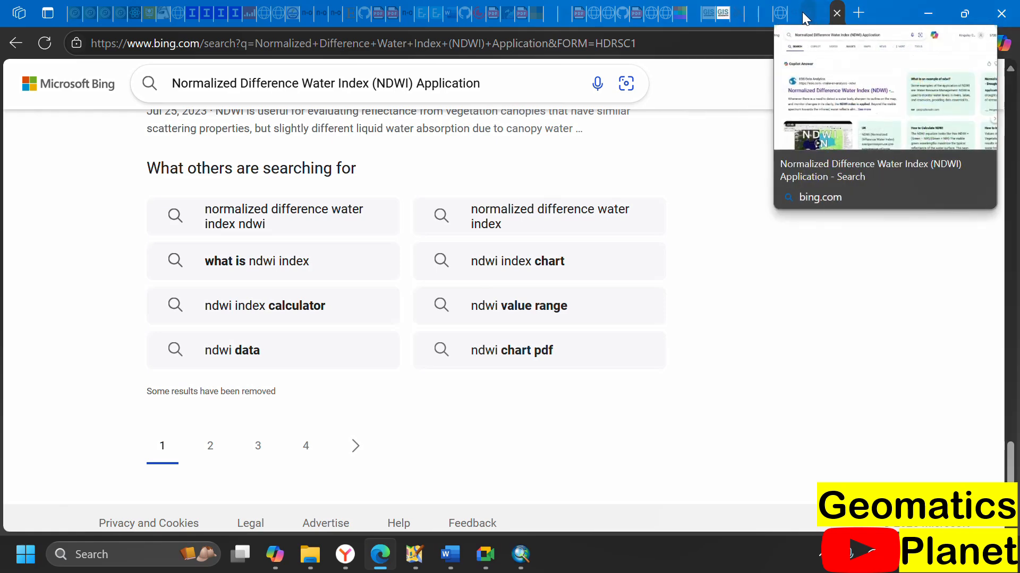
{"action": "left_click", "coordinate": [803, 16]}
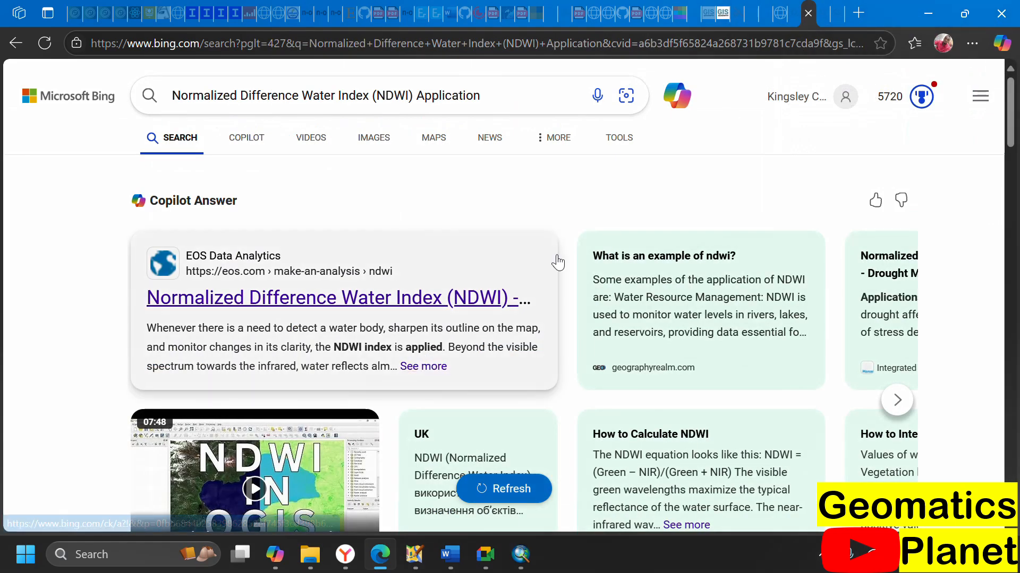
{"action": "left_click", "coordinate": [827, 16]}
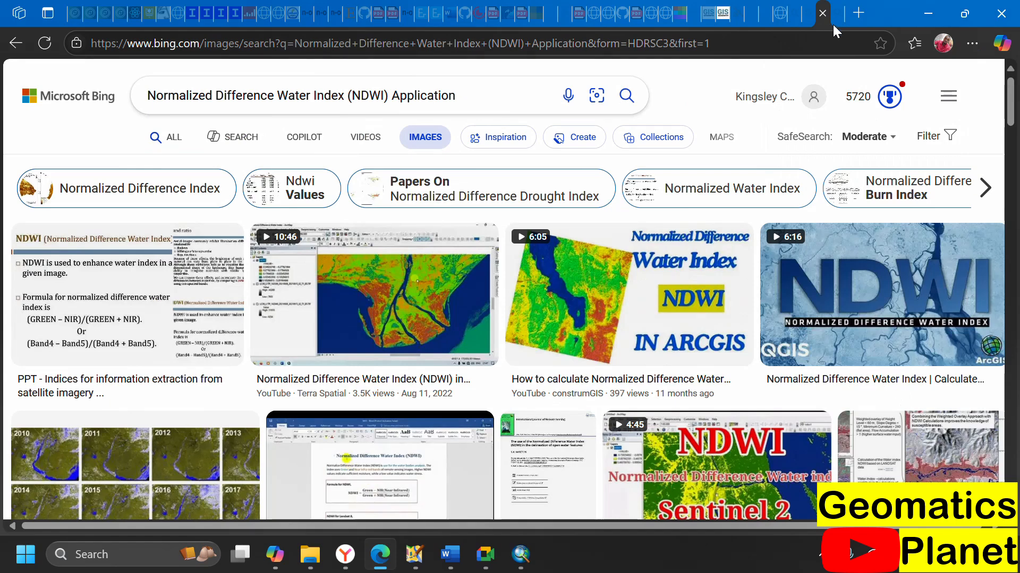
{"action": "left_click", "coordinate": [833, 18]}
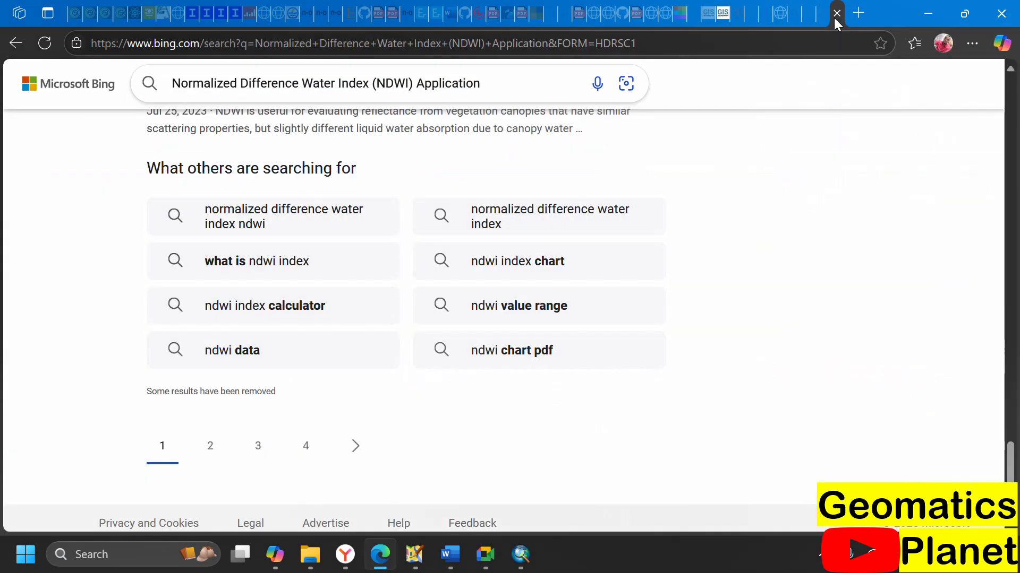
{"action": "left_click", "coordinate": [780, 17]}
{"action": "left_click", "coordinate": [760, 22]}
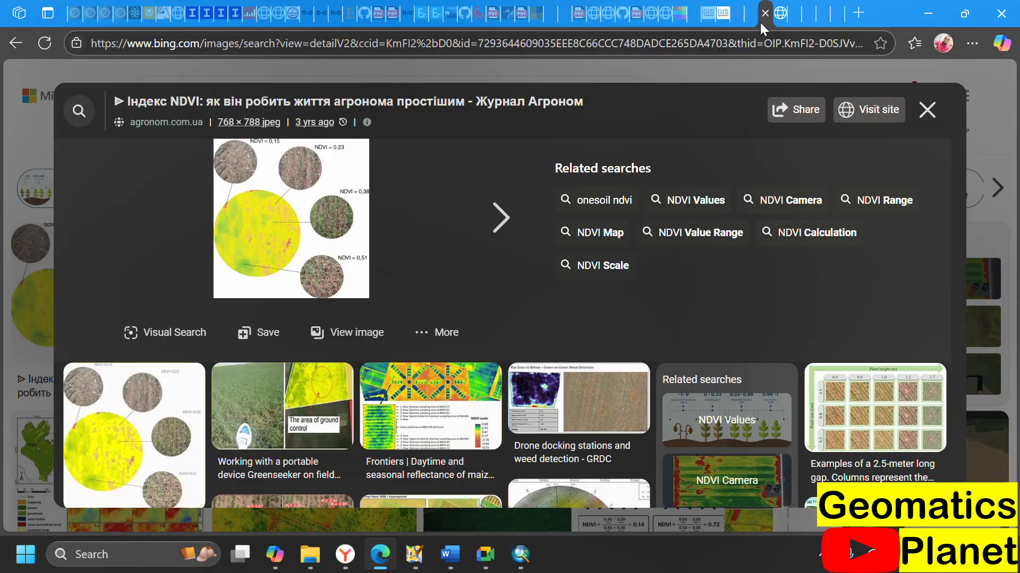
{"action": "left_click", "coordinate": [753, 24]}
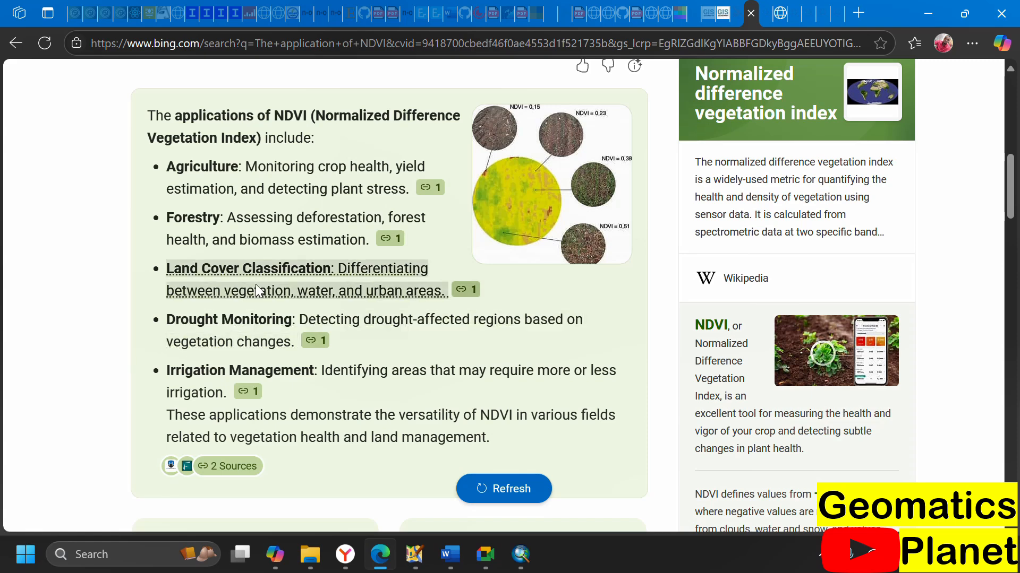
{"action": "scroll", "coordinate": [372, 266], "scroll_direction": "up", "scroll_amount": 3}
{"action": "left_click", "coordinate": [738, 17]}
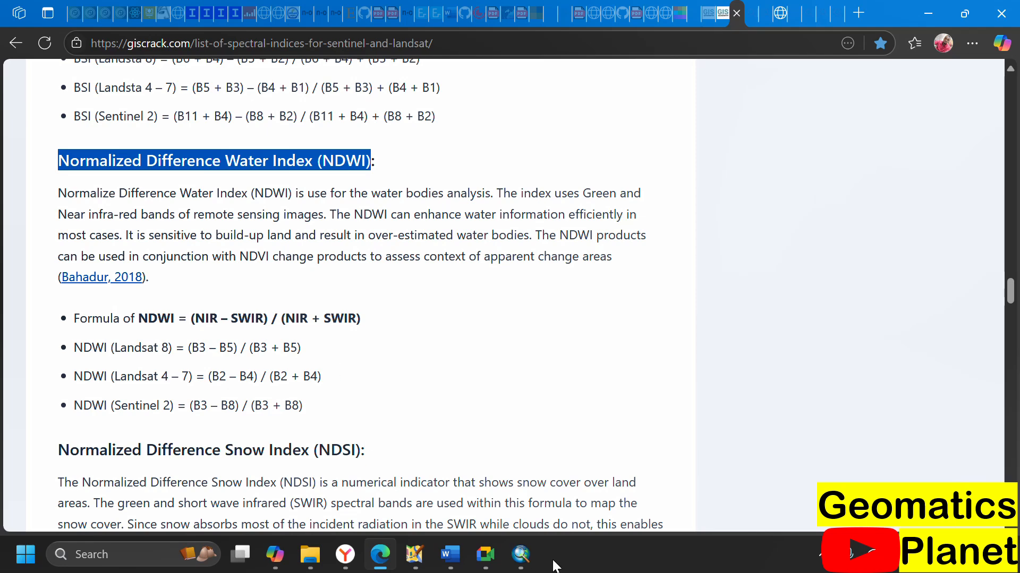
Step: Switch to ArcMap, open the Raster Calculator and start the map algebra expression with the Float function
{"action": "left_click", "coordinate": [523, 557]}
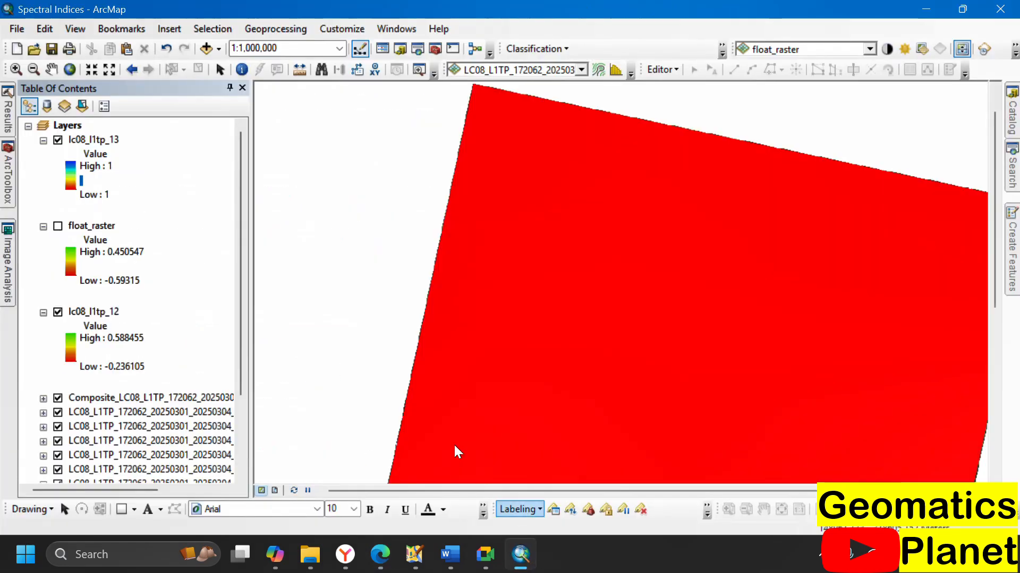
{"action": "left_click", "coordinate": [8, 183]}
{"action": "double_click", "coordinate": [119, 335]}
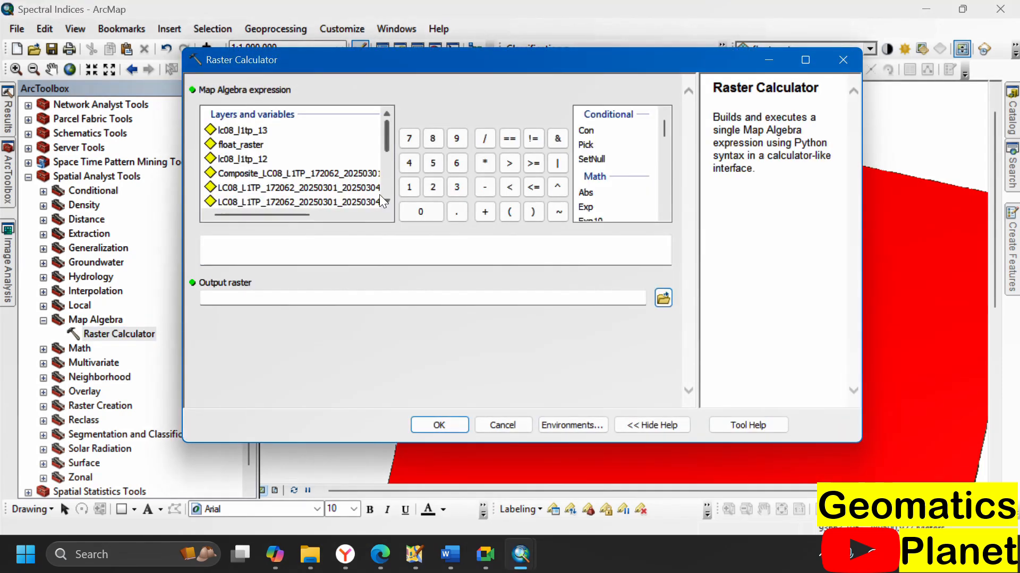
{"action": "scroll", "coordinate": [591, 191], "scroll_direction": "down", "scroll_amount": 1}
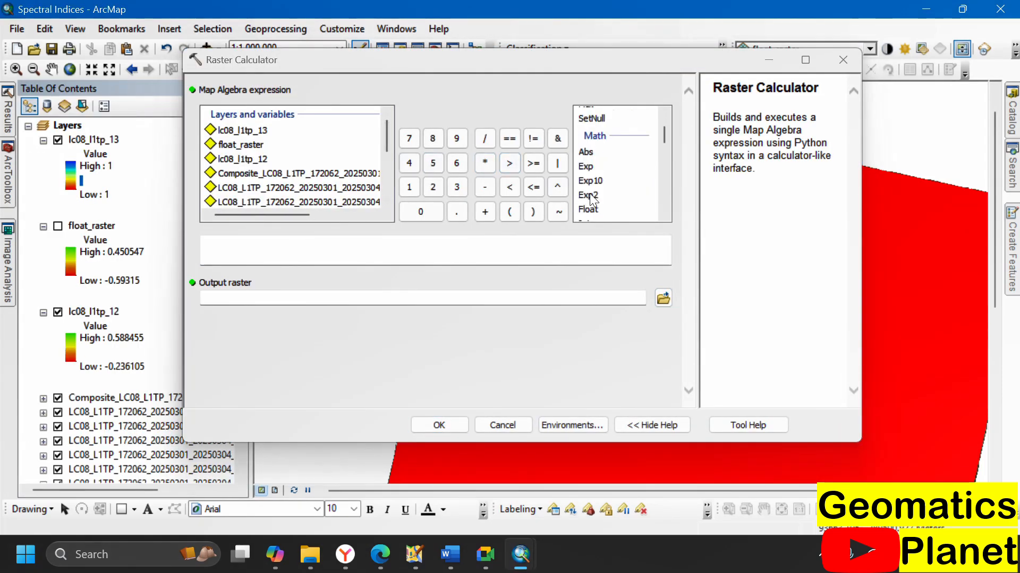
{"action": "scroll", "coordinate": [592, 191], "scroll_direction": "down", "scroll_amount": 4}
{"action": "scroll", "coordinate": [598, 175], "scroll_direction": "up", "scroll_amount": 2}
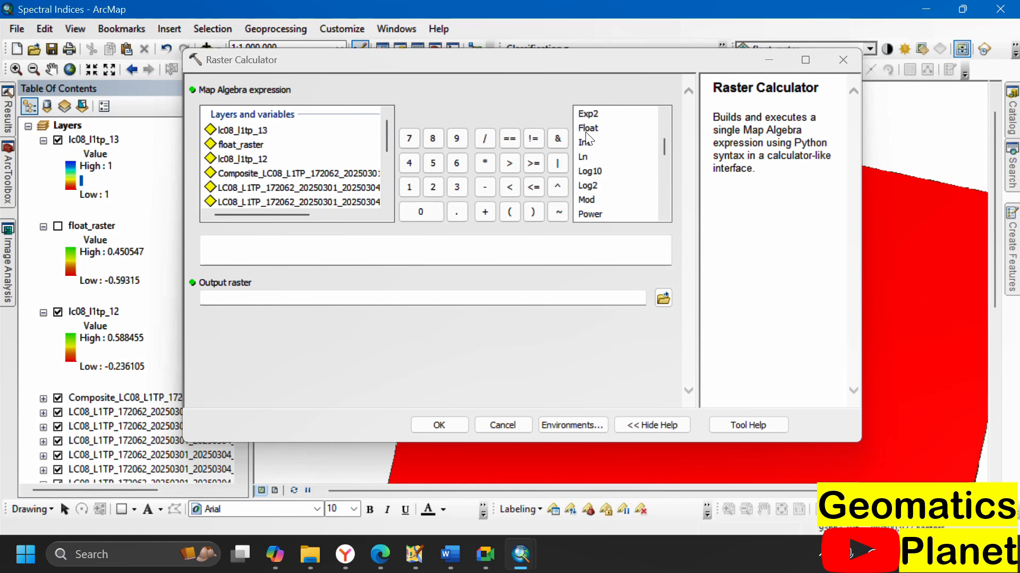
{"action": "double_click", "coordinate": [587, 129]}
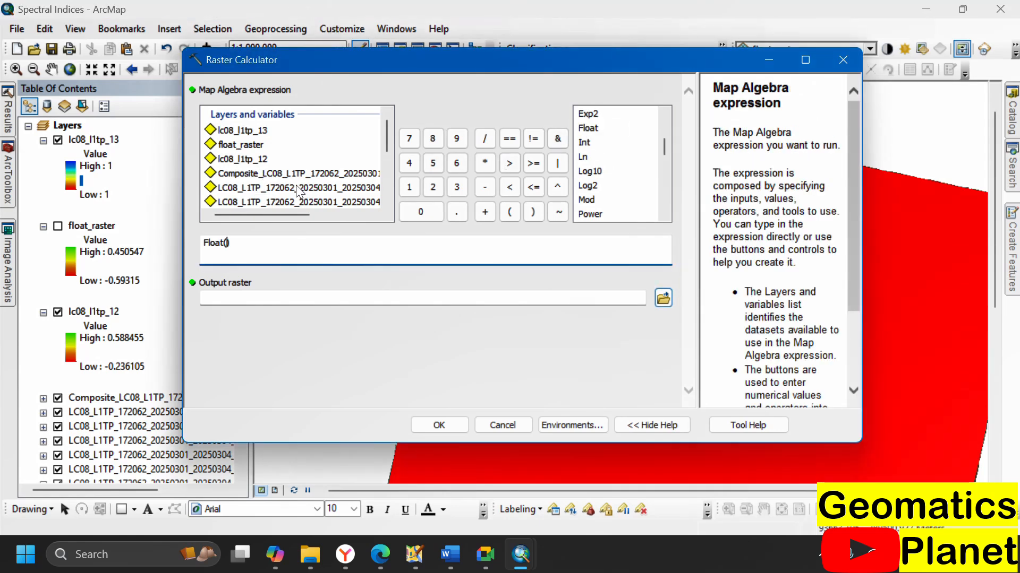
Step: Fill the Float function with the NDWI numerator, the Landsat B3 raster minus the B5 raster
{"action": "scroll", "coordinate": [297, 192], "scroll_direction": "down", "scroll_amount": 1}
{"action": "left_click_drag", "start_coordinate": [299, 214], "coordinate": [375, 201]}
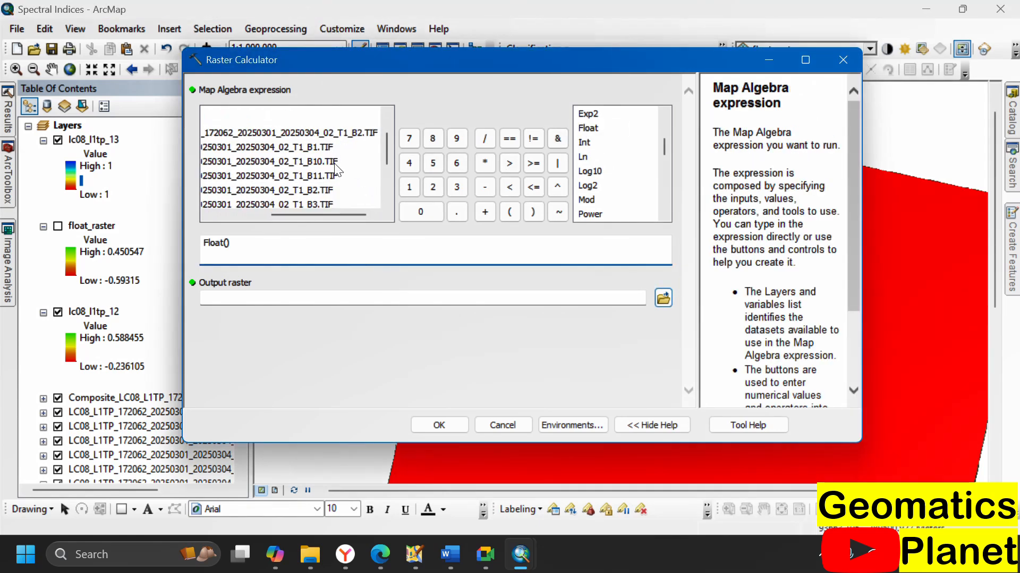
{"action": "scroll", "coordinate": [336, 166], "scroll_direction": "down", "scroll_amount": 2}
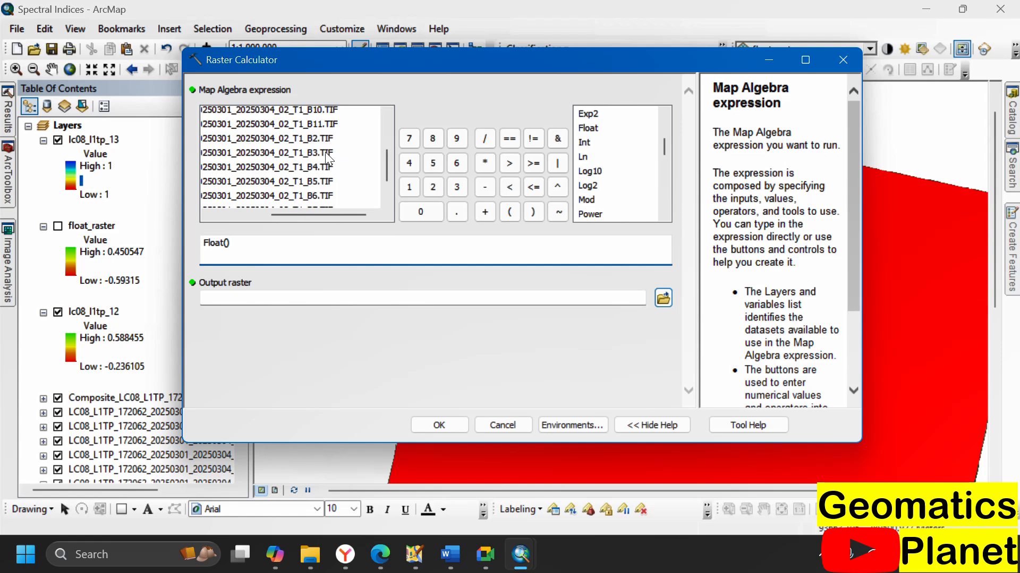
{"action": "double_click", "coordinate": [325, 152]}
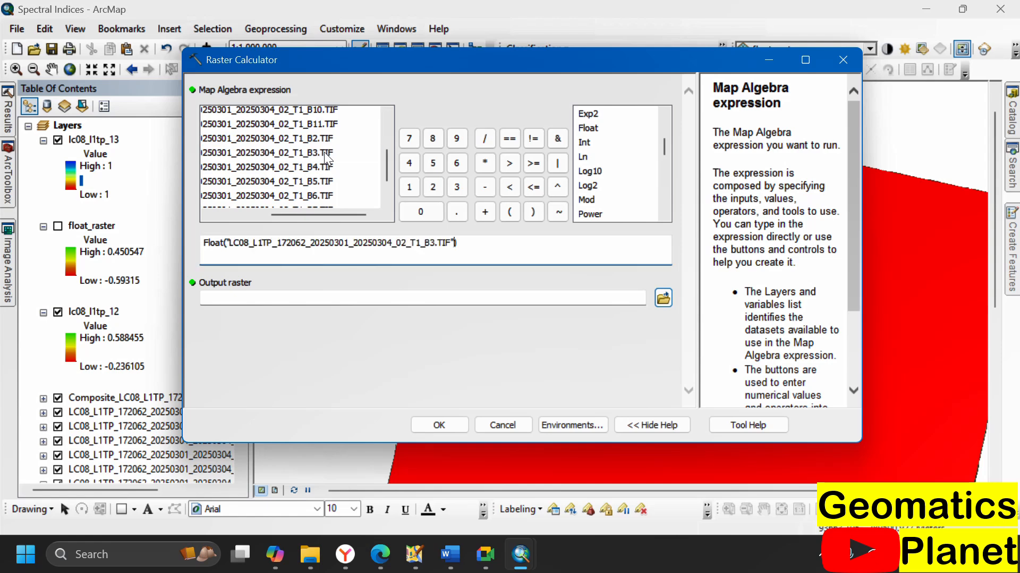
{"action": "left_click", "coordinate": [484, 188]}
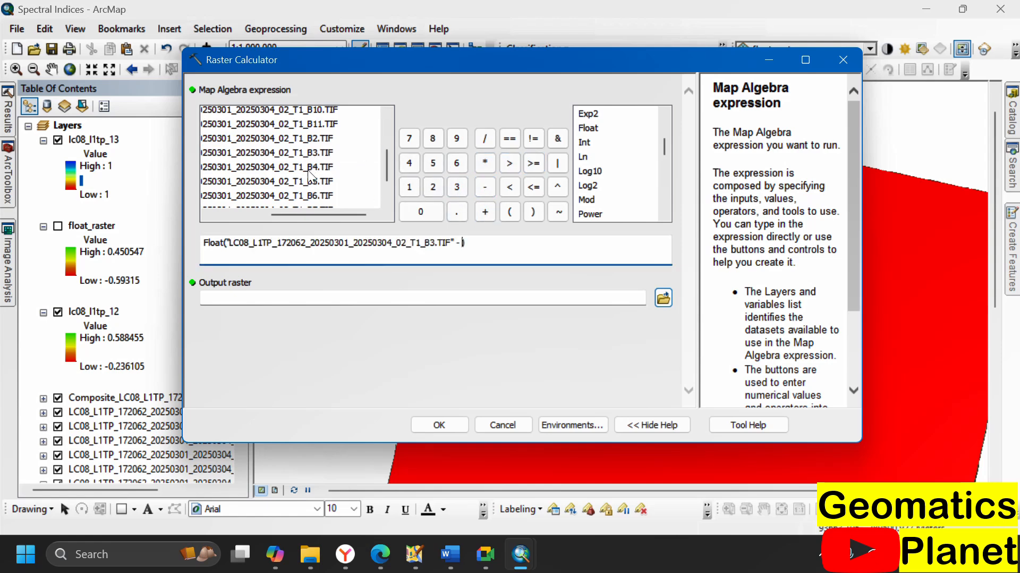
{"action": "double_click", "coordinate": [307, 181]}
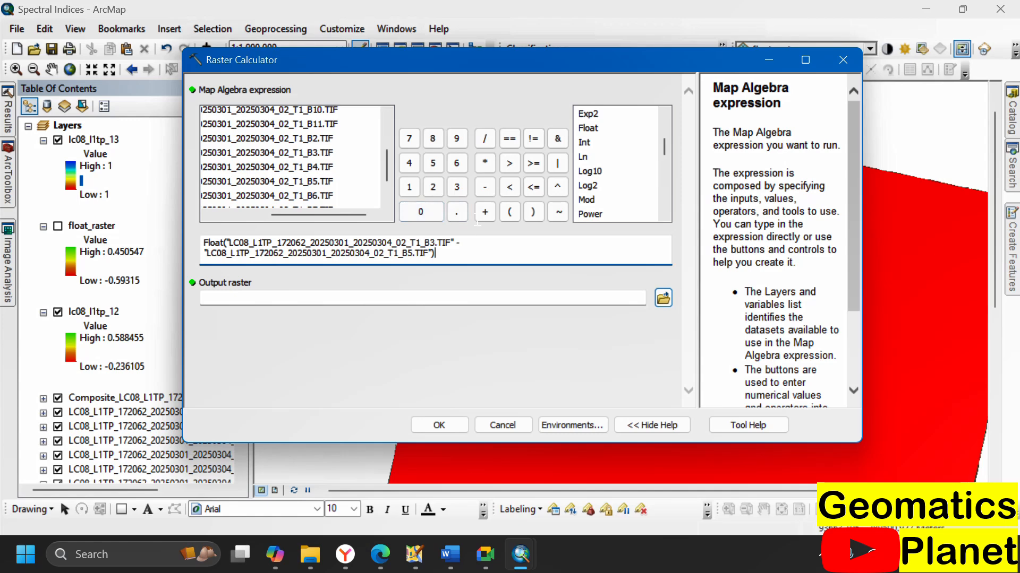
Step: Divide the expression by Float of the B3 raster plus the B5 raster and run the NDWI calculation
{"action": "left_click", "coordinate": [484, 138]}
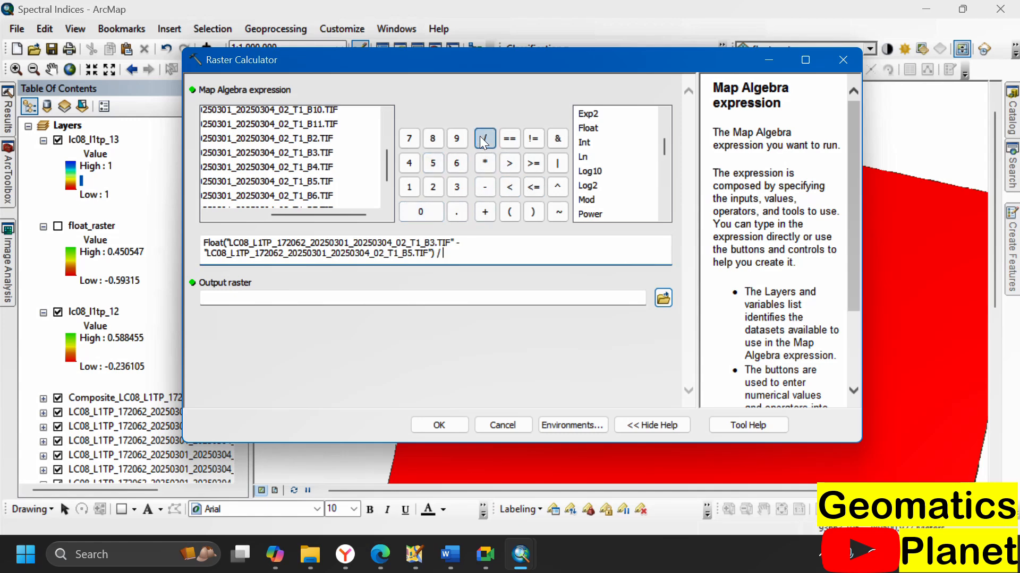
{"action": "double_click", "coordinate": [587, 128]}
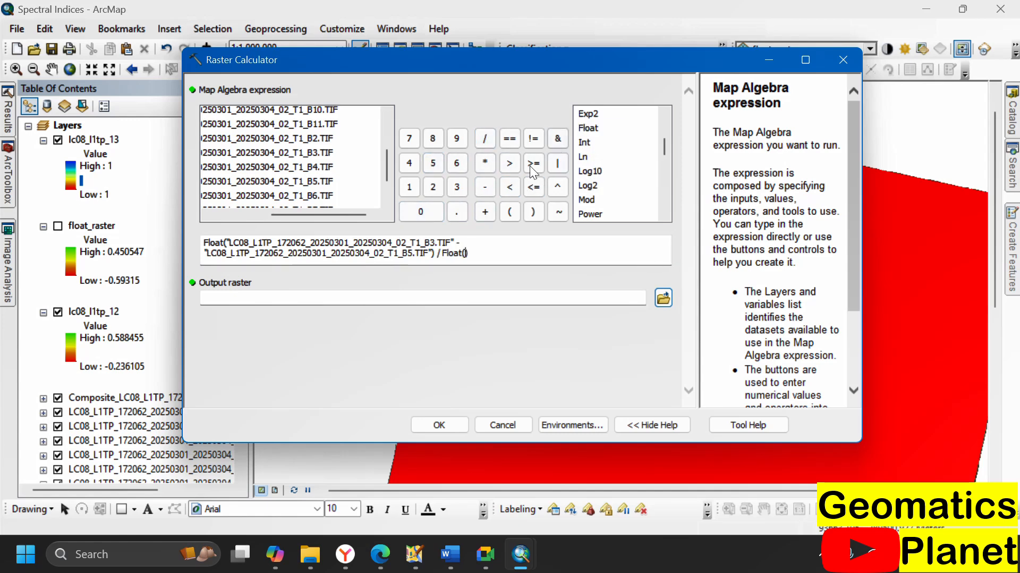
{"action": "double_click", "coordinate": [309, 154]}
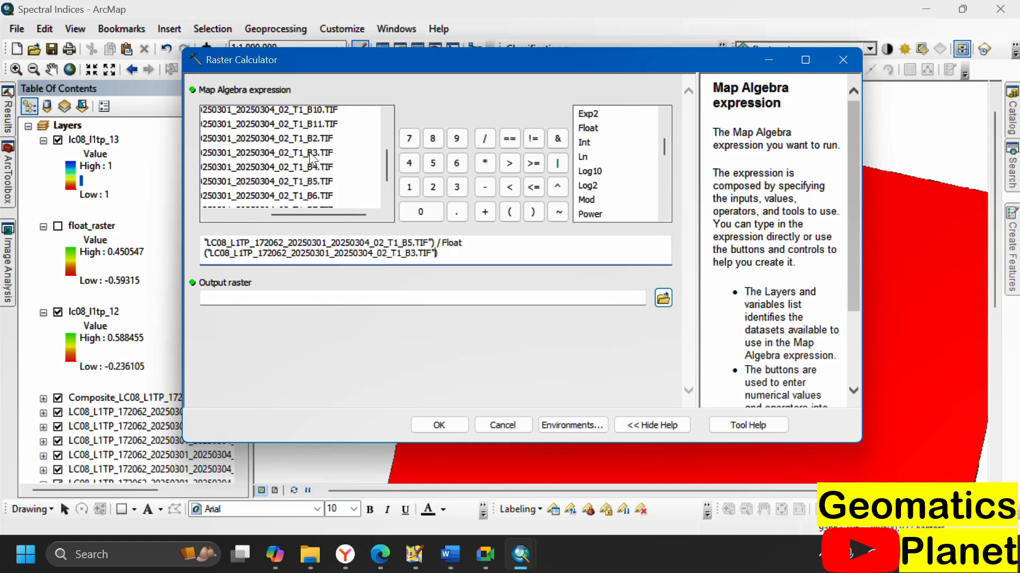
{"action": "left_click", "coordinate": [484, 213]}
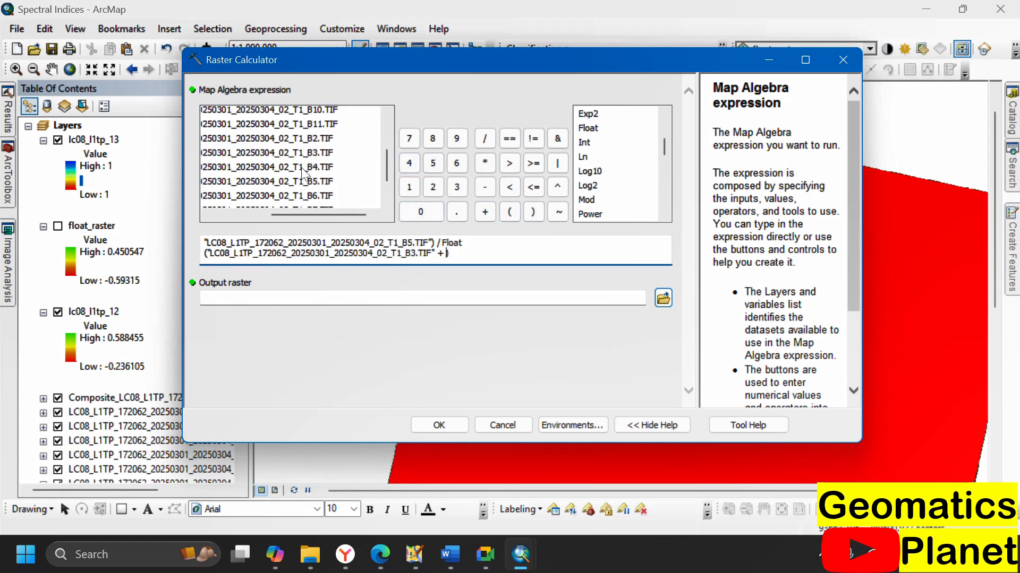
{"action": "double_click", "coordinate": [319, 181]}
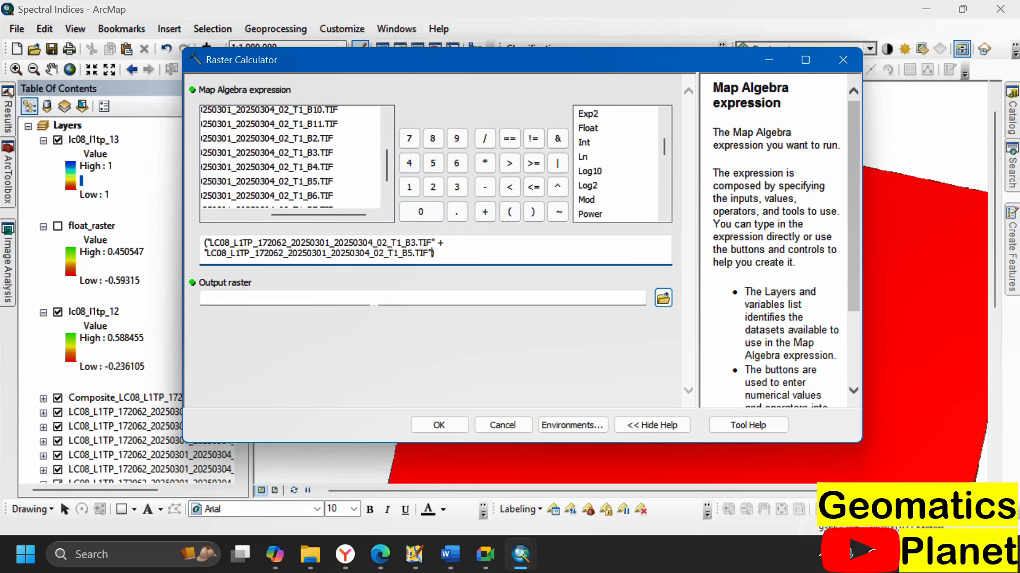
{"action": "left_click", "coordinate": [373, 300]}
{"action": "left_click", "coordinate": [439, 425]}
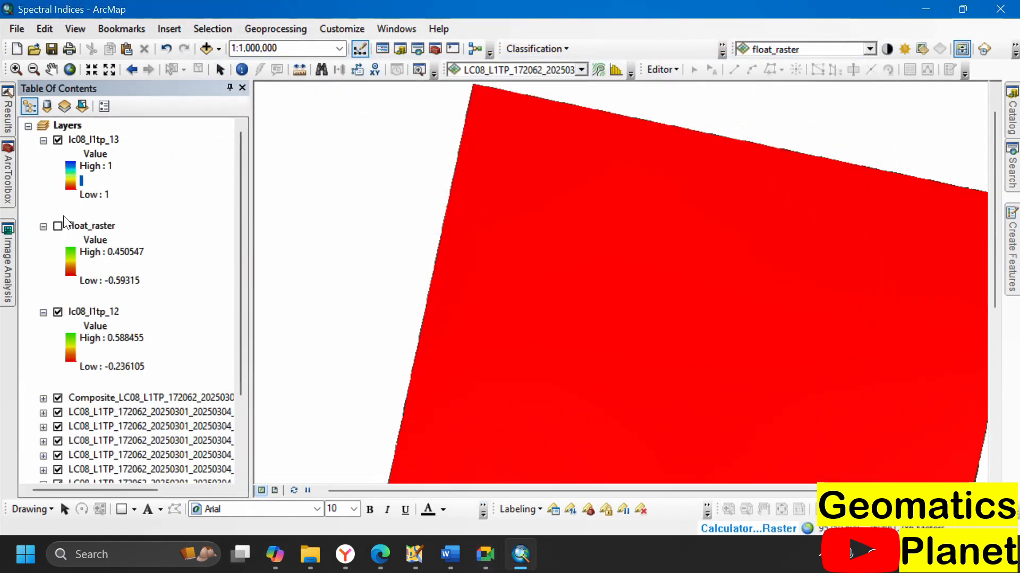
Step: Remove the faulty lc08_l1tp_13 raster from the map layers
{"action": "left_click", "coordinate": [89, 139]}
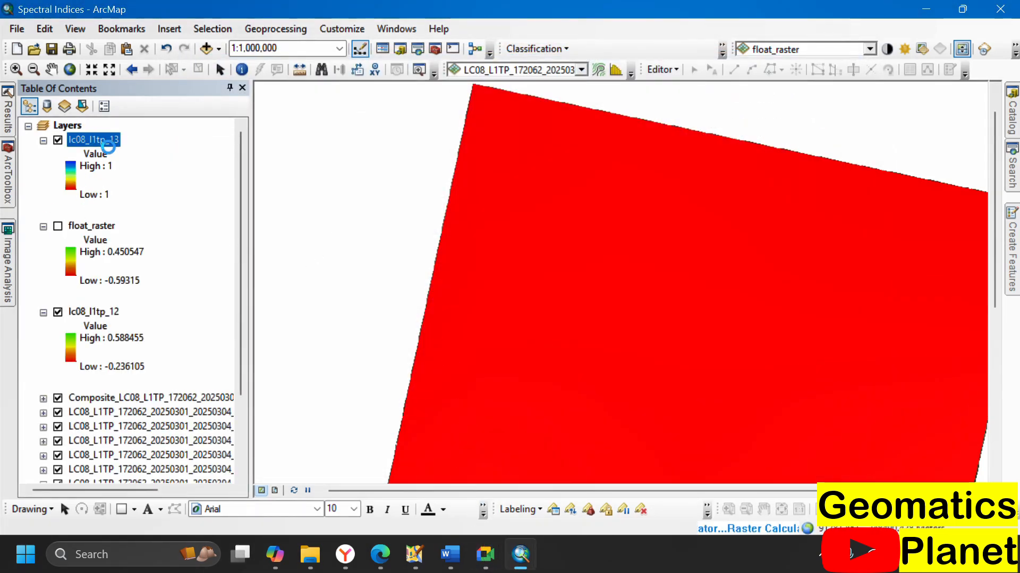
{"action": "right_click", "coordinate": [105, 141]}
{"action": "left_click", "coordinate": [131, 169]}
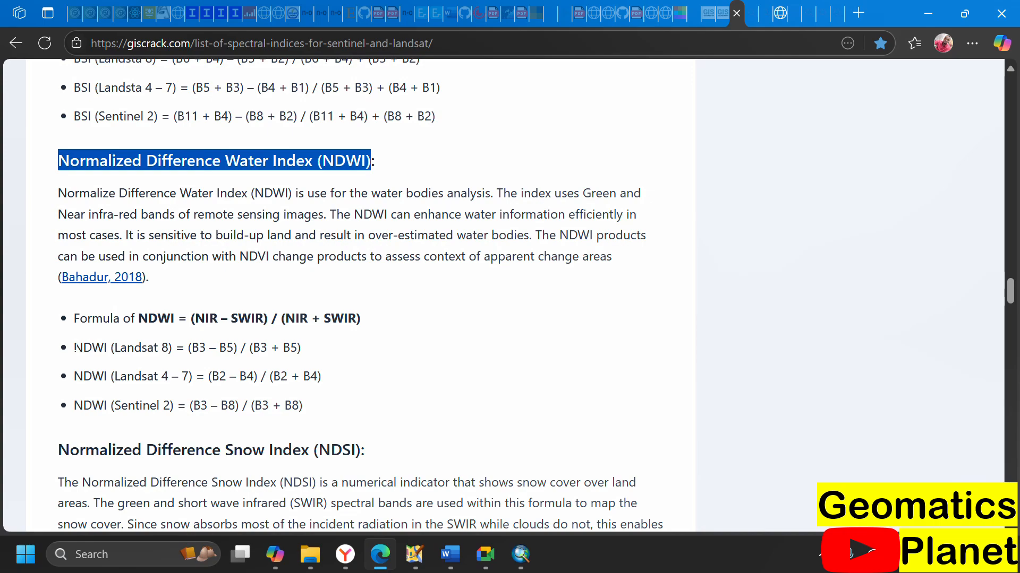
Step: In Edge, recheck the Landsat 8 NDWI formula, skim the rest of the index list and review the NDVI applications summary
{"action": "left_click_drag", "start_coordinate": [75, 348], "coordinate": [202, 354]}
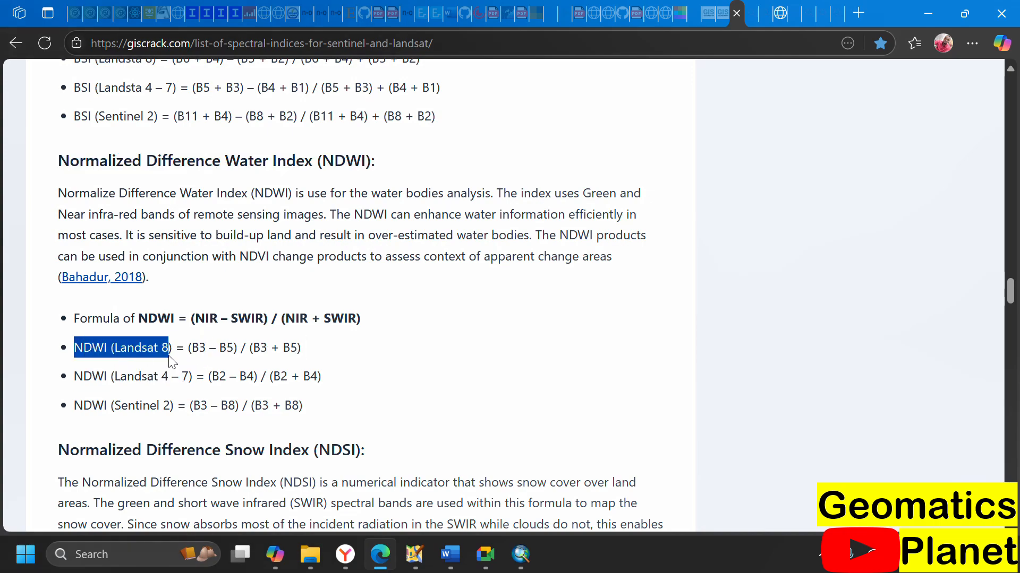
{"action": "scroll", "coordinate": [269, 366], "scroll_direction": "down", "scroll_amount": 15}
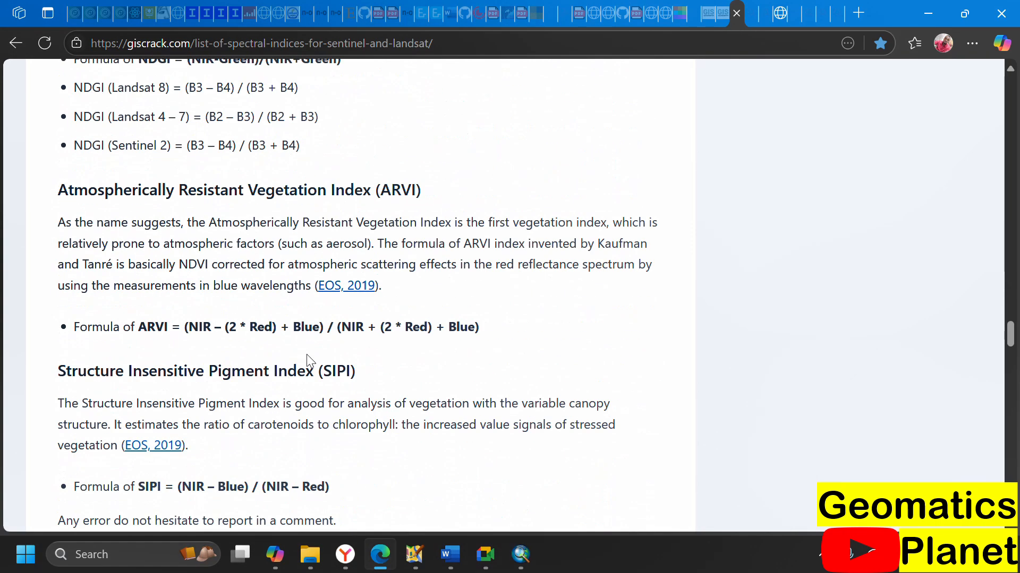
{"action": "scroll", "coordinate": [305, 356], "scroll_direction": "down", "scroll_amount": 20}
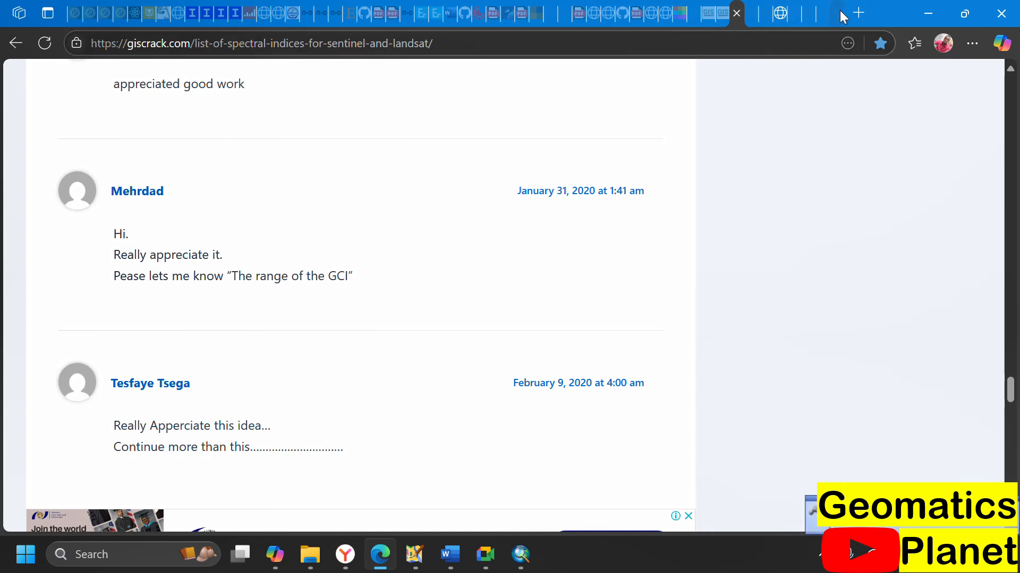
{"action": "left_click", "coordinate": [747, 18]}
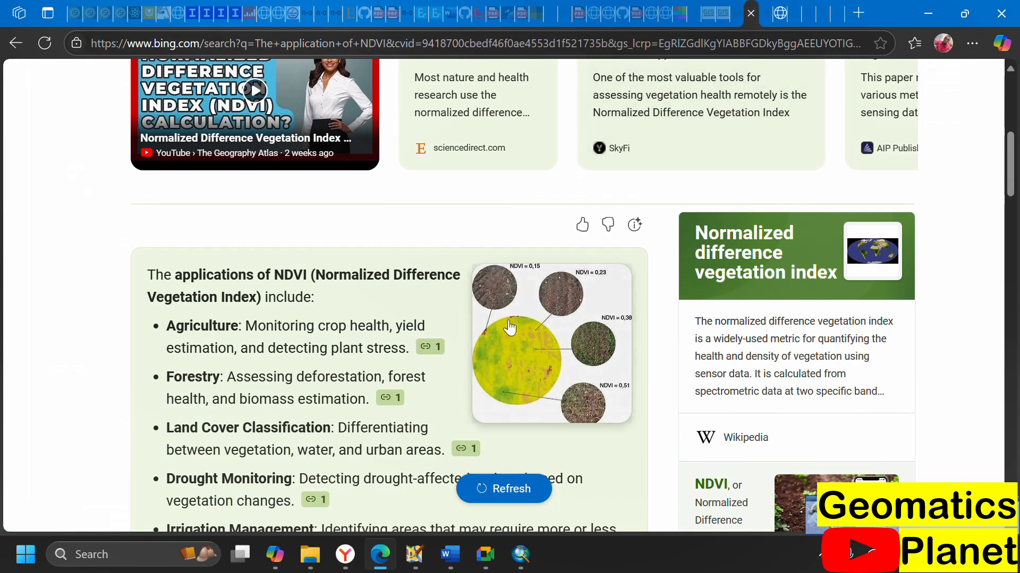
{"action": "scroll", "coordinate": [438, 321], "scroll_direction": "down", "scroll_amount": 3}
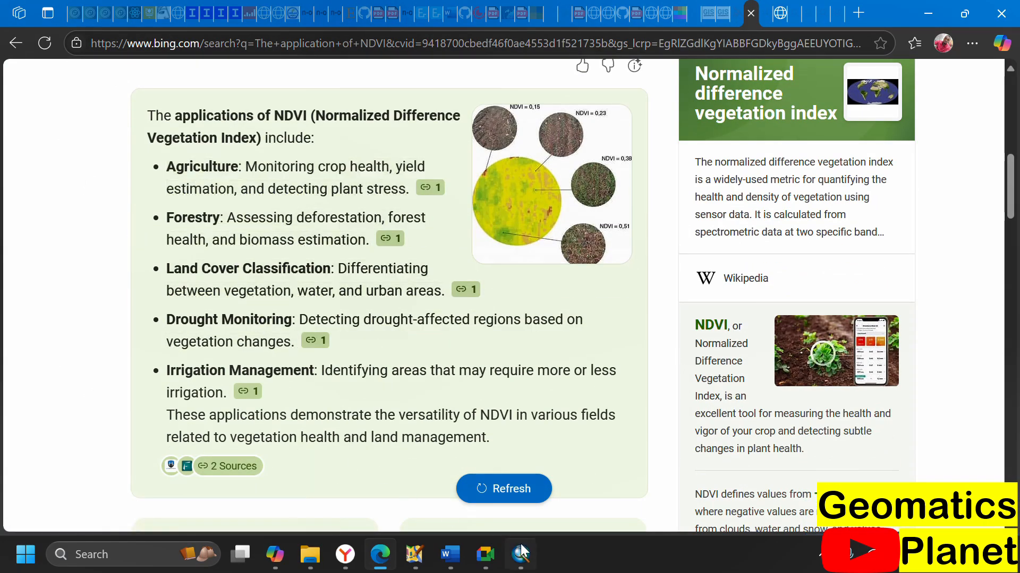
Step: Switch to ArcMap and hide lc08_l1tp_12 and all single-band rasters, keeping only lc08_l1tp_14 and the composite displayed
{"action": "mouse_move", "coordinate": [522, 552]}
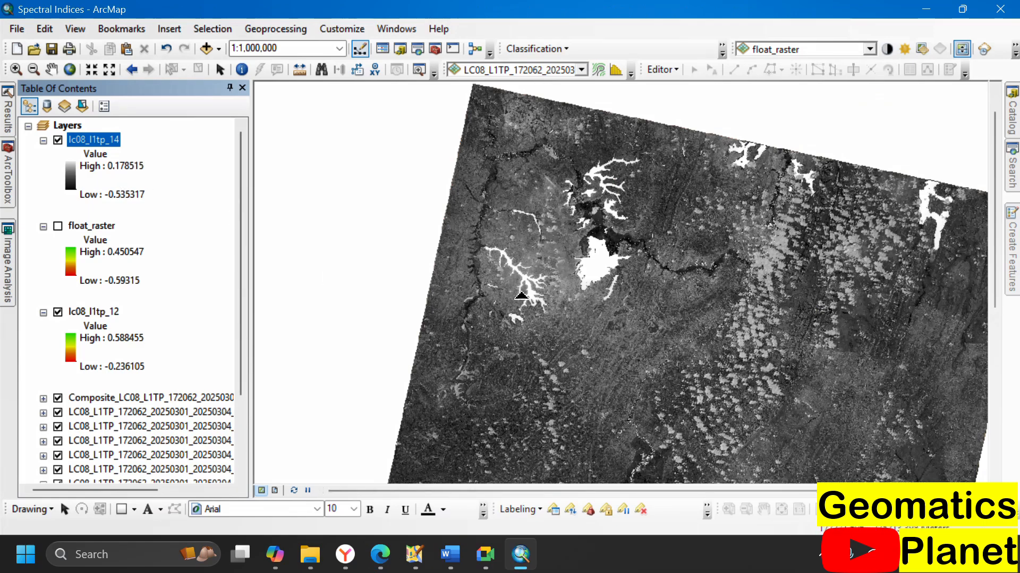
{"action": "scroll", "coordinate": [521, 296], "scroll_direction": "down", "scroll_amount": 2}
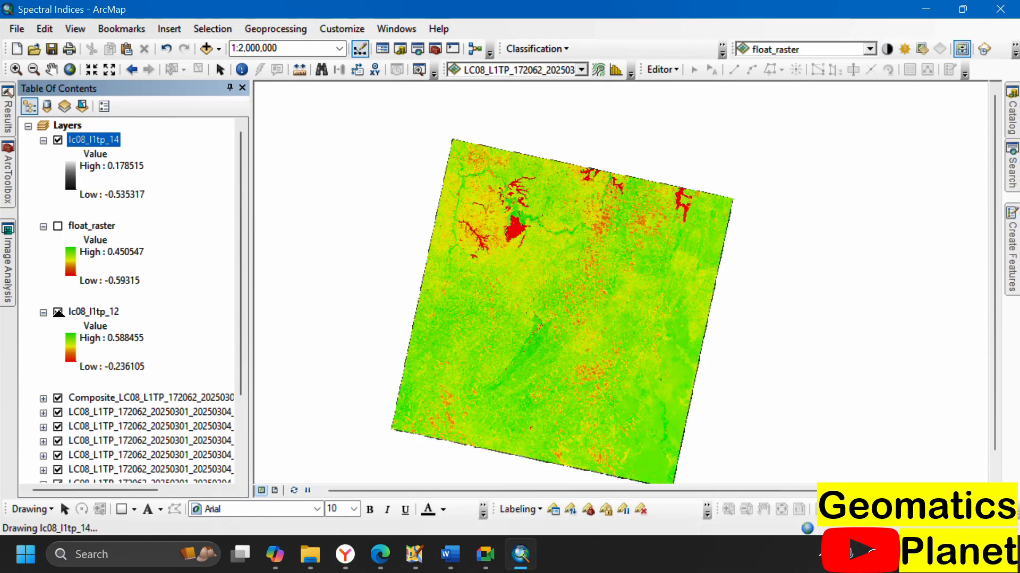
{"action": "scroll", "coordinate": [59, 313], "scroll_direction": "down", "scroll_amount": 3}
{"action": "left_click", "coordinate": [59, 311]}
{"action": "left_click", "coordinate": [59, 298]}
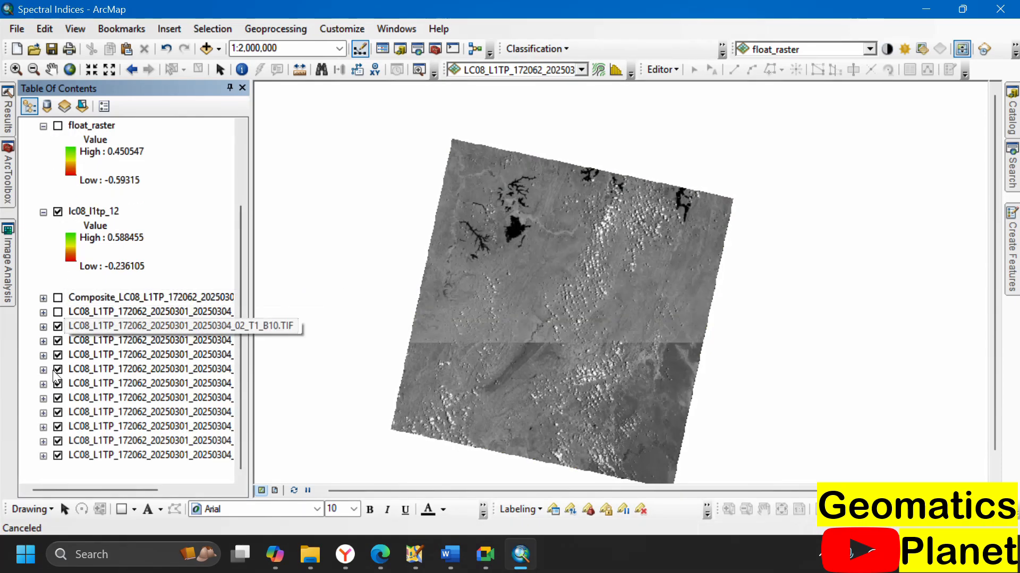
{"action": "left_click", "coordinate": [59, 456], "text": "ctrl"}
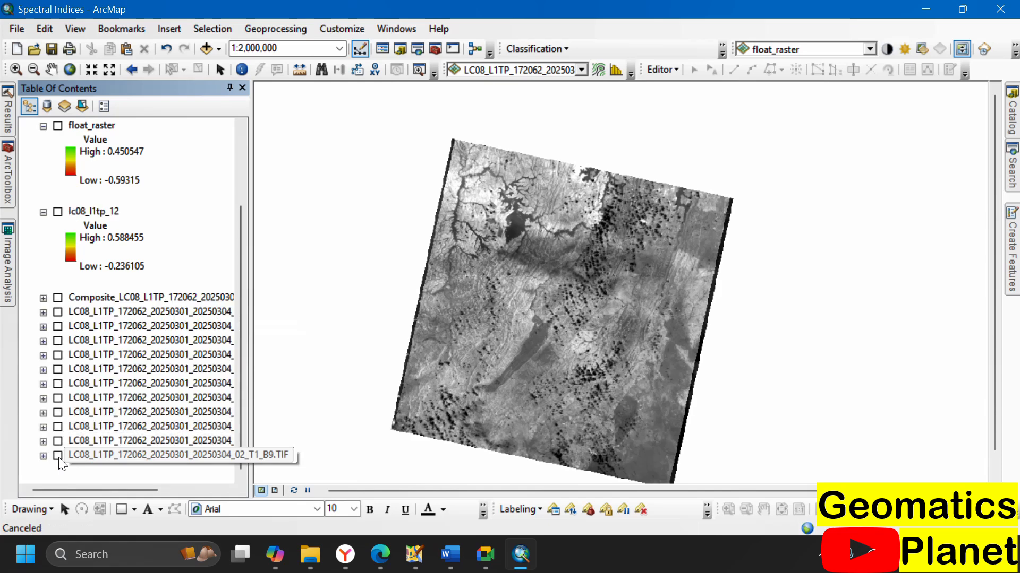
{"action": "left_click", "coordinate": [59, 457], "text": "ctrl"}
{"action": "left_click", "coordinate": [60, 457], "text": "ctrl"}
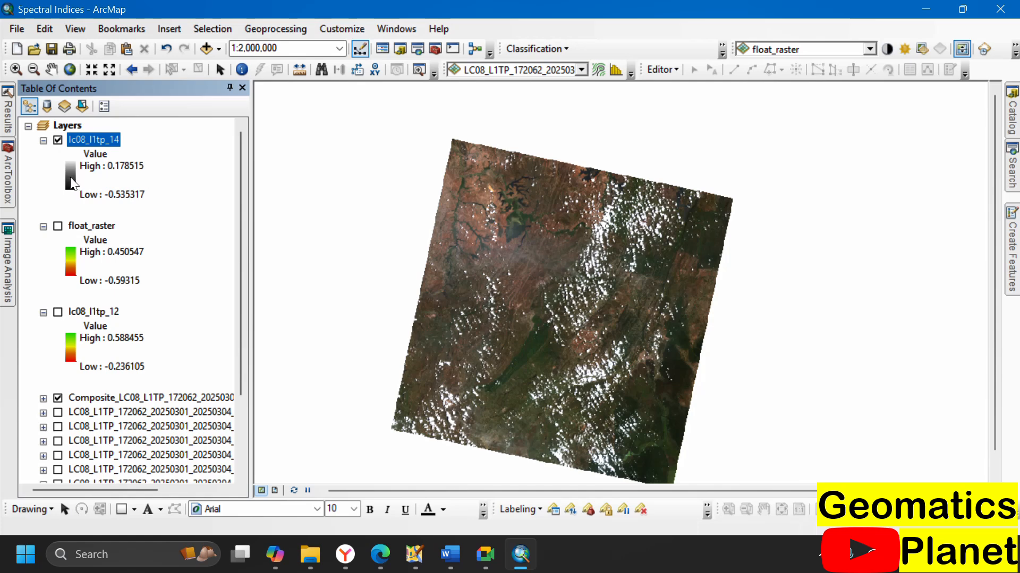
Step: Apply the red-yellow-cyan-blue color ramp to the lc08_l1tp_14 NDWI raster
{"action": "left_click", "coordinate": [72, 177]}
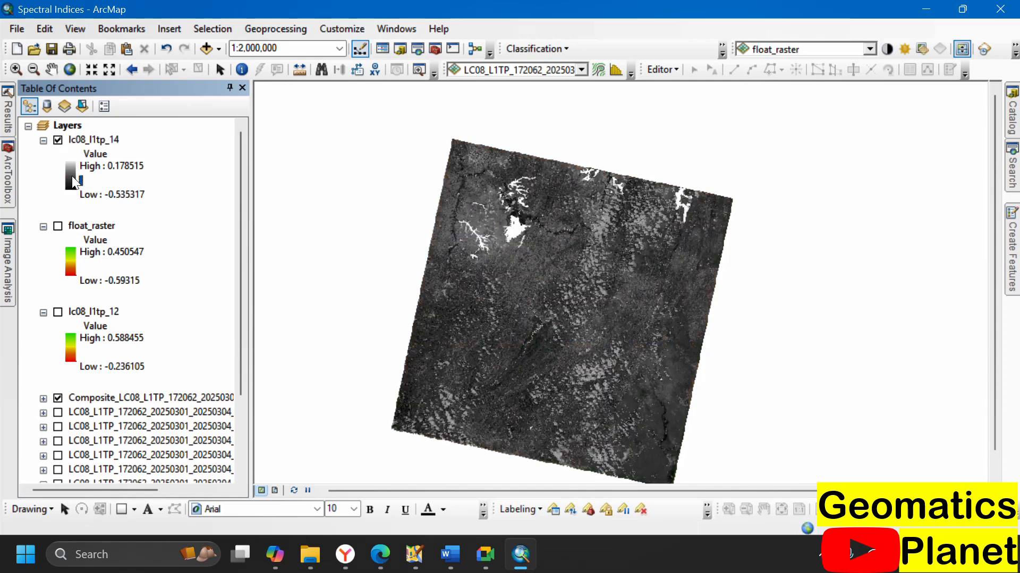
{"action": "left_click", "coordinate": [111, 230]}
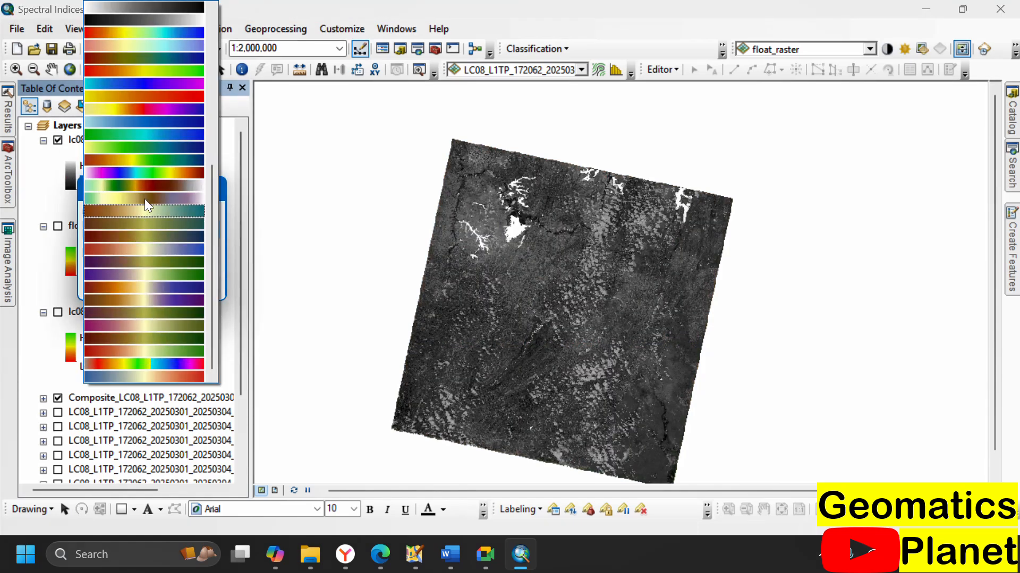
{"action": "left_click", "coordinate": [161, 35]}
{"action": "left_click", "coordinate": [112, 286]}
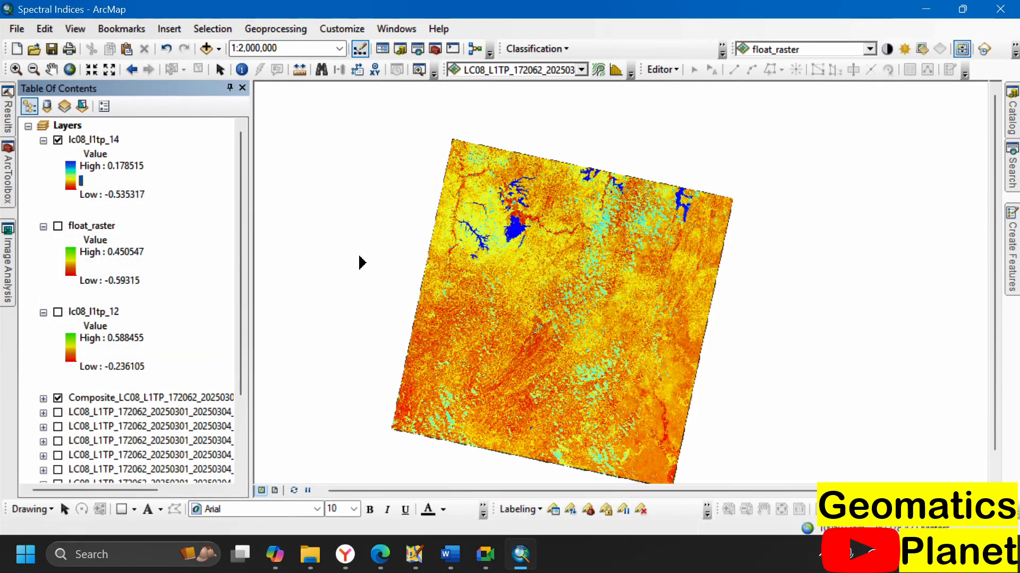
Step: Inspect the water bodies on the NDWI raster and set lc08_l1tp_14 as the target layer for the image effects tools
{"action": "scroll", "coordinate": [503, 192], "scroll_direction": "down", "scroll_amount": 4}
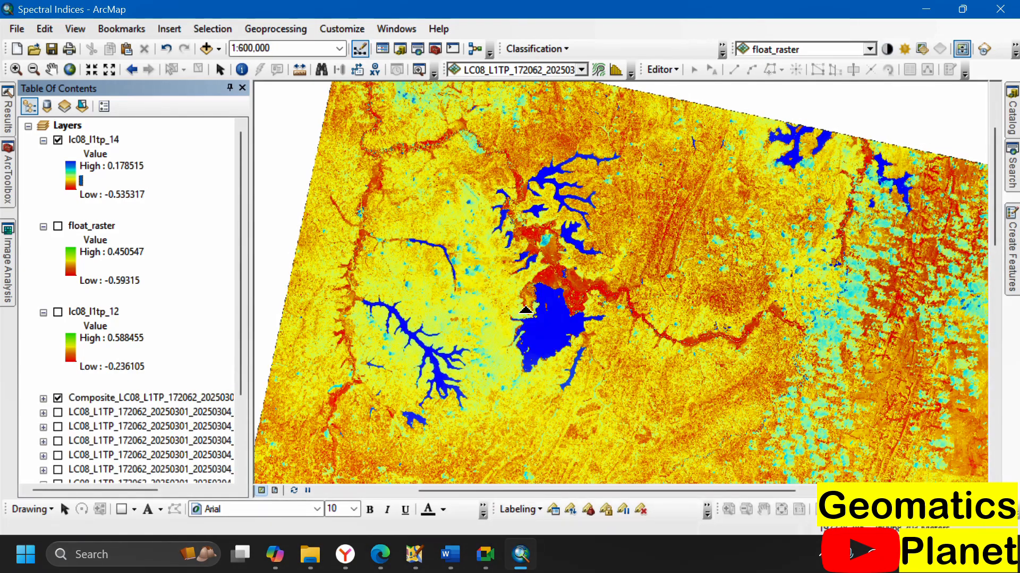
{"action": "scroll", "coordinate": [526, 311], "scroll_direction": "down", "scroll_amount": 3}
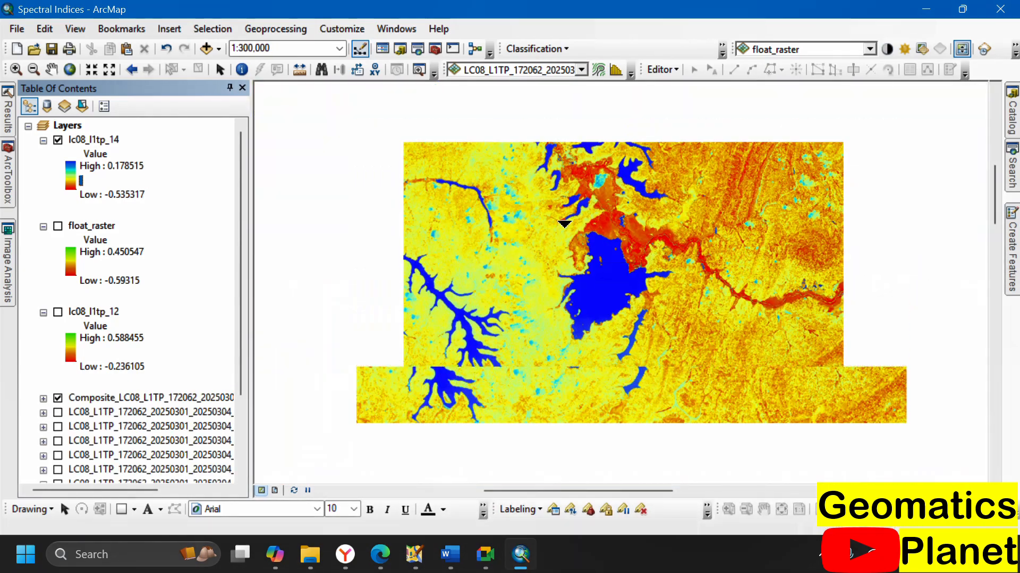
{"action": "scroll", "coordinate": [579, 255], "scroll_direction": "up", "scroll_amount": 2}
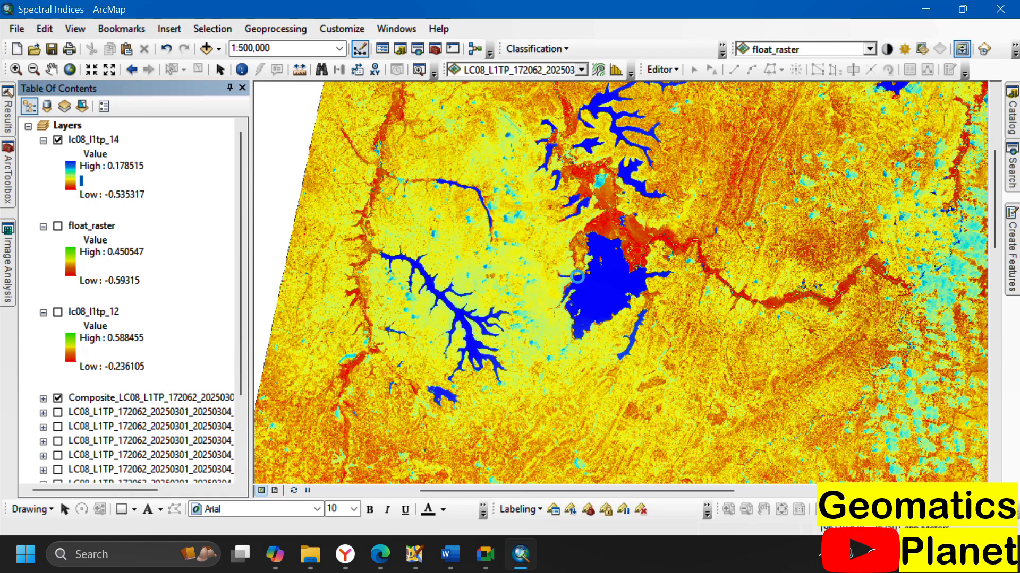
{"action": "left_click", "coordinate": [868, 53]}
{"action": "left_click", "coordinate": [812, 72]}
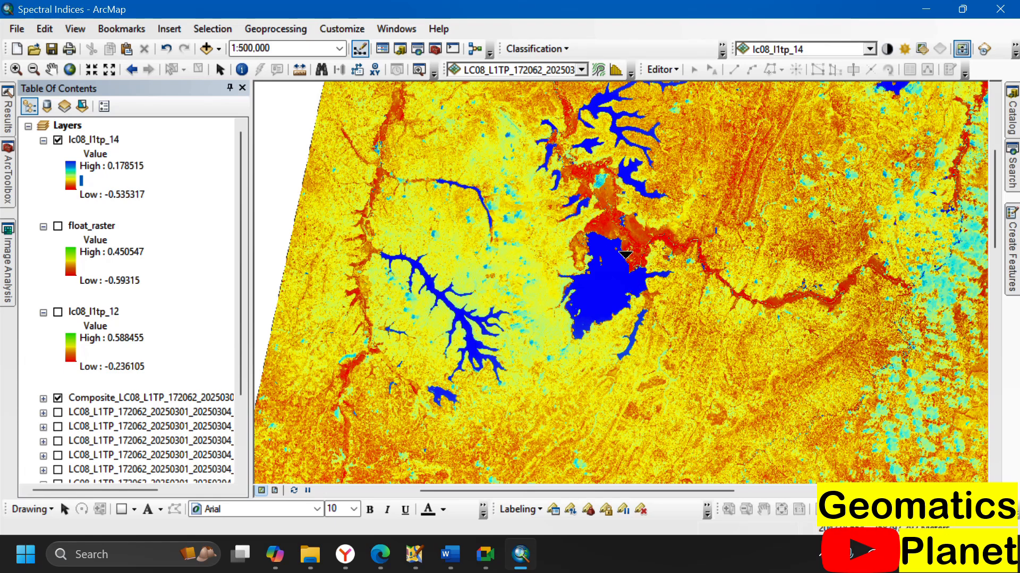
Step: Swipe the lc08_l1tp_14 NDWI raster over the composite to compare the central lake and the red wetland north of it
{"action": "mouse_move", "coordinate": [625, 255]}
{"action": "left_mouse_down"}
{"action": "mouse_move", "coordinate": [624, 340]}
{"action": "mouse_move", "coordinate": [615, 252]}
{"action": "mouse_move", "coordinate": [618, 307]}
{"action": "mouse_move", "coordinate": [638, 349]}
{"action": "mouse_move", "coordinate": [615, 200]}
{"action": "mouse_move", "coordinate": [616, 335]}
{"action": "mouse_move", "coordinate": [612, 263]}
{"action": "left_mouse_up"}
{"action": "scroll", "coordinate": [615, 268], "scroll_direction": "down", "scroll_amount": 10}
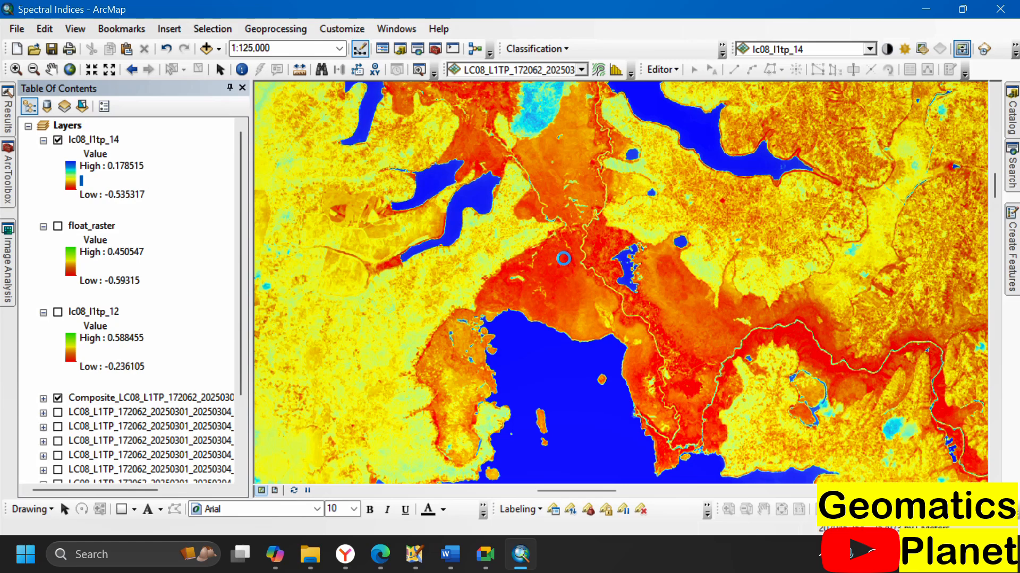
{"action": "mouse_move", "coordinate": [564, 259]}
{"action": "left_mouse_down"}
{"action": "mouse_move", "coordinate": [555, 236]}
{"action": "mouse_move", "coordinate": [577, 324]}
{"action": "mouse_move", "coordinate": [558, 257]}
{"action": "mouse_move", "coordinate": [574, 451]}
{"action": "mouse_move", "coordinate": [570, 248]}
{"action": "mouse_move", "coordinate": [521, 223]}
{"action": "mouse_move", "coordinate": [462, 90]}
{"action": "mouse_move", "coordinate": [439, 269]}
{"action": "mouse_move", "coordinate": [399, 302]}
{"action": "mouse_move", "coordinate": [438, 330]}
{"action": "mouse_move", "coordinate": [440, 319]}
{"action": "mouse_move", "coordinate": [559, 264]}
{"action": "left_mouse_up"}
{"action": "scroll", "coordinate": [559, 263], "scroll_direction": "up", "scroll_amount": 4}
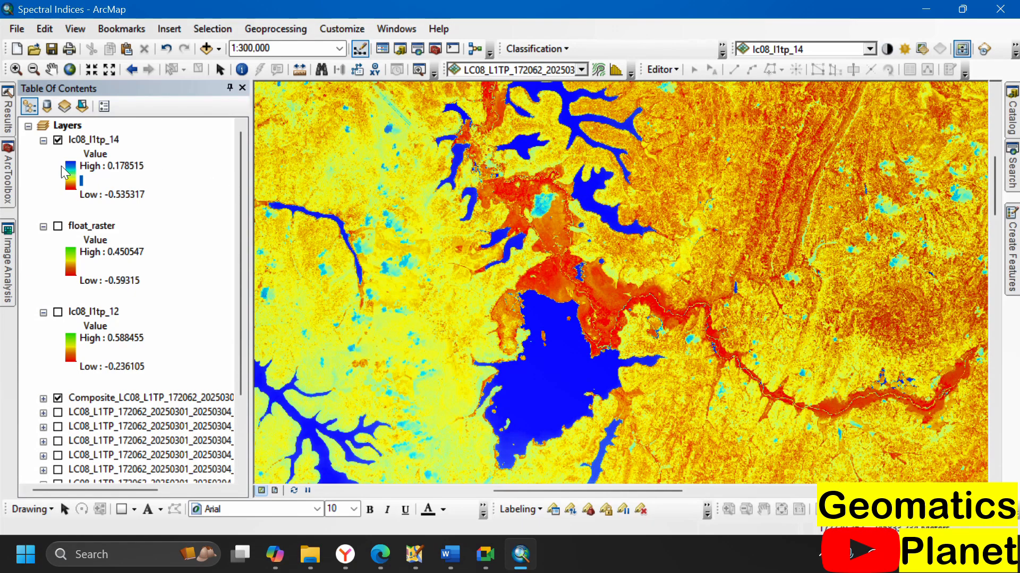
{"action": "scroll", "coordinate": [658, 260], "scroll_direction": "up", "scroll_amount": 3}
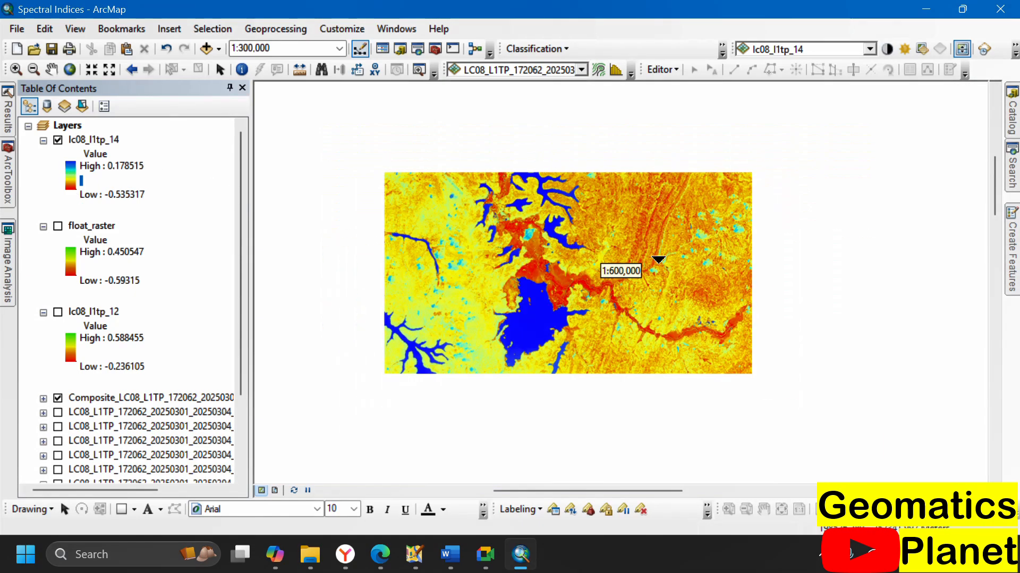
Step: Compare the river valley east of the central lake and its small round water-edged plots by swiping NDWI against the composite
{"action": "scroll", "coordinate": [732, 325], "scroll_direction": "down", "scroll_amount": 5}
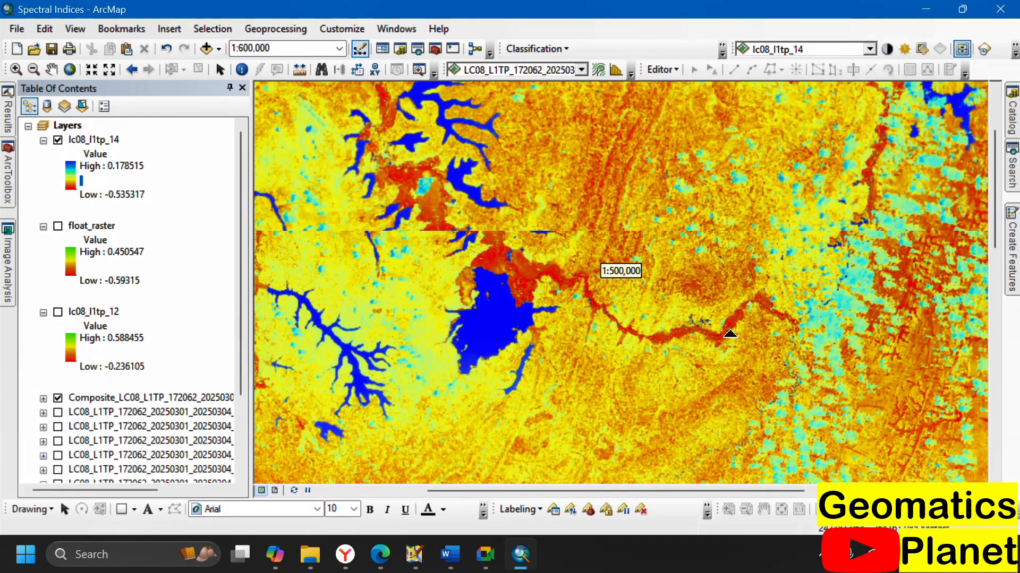
{"action": "scroll", "coordinate": [738, 325], "scroll_direction": "down", "scroll_amount": 3}
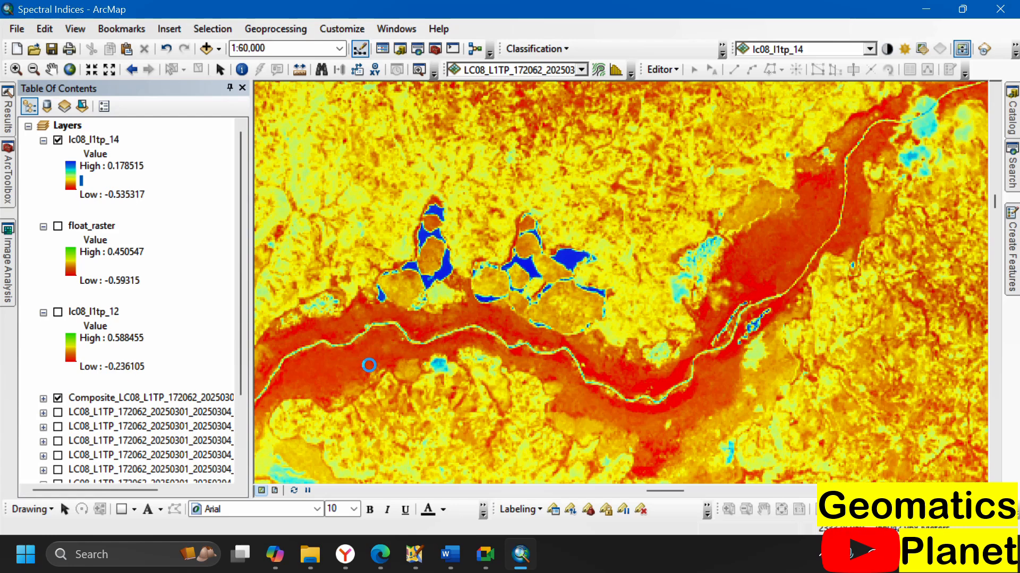
{"action": "left_click_drag", "start_coordinate": [369, 365], "coordinate": [547, 308]}
{"action": "scroll", "coordinate": [770, 268], "scroll_direction": "down", "scroll_amount": 4}
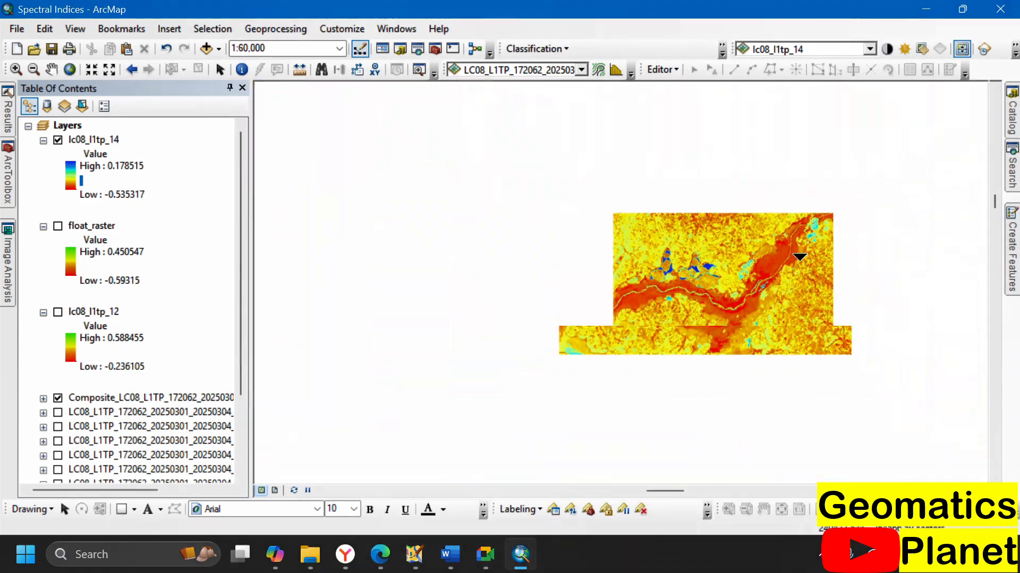
{"action": "scroll", "coordinate": [795, 258], "scroll_direction": "down", "scroll_amount": 3}
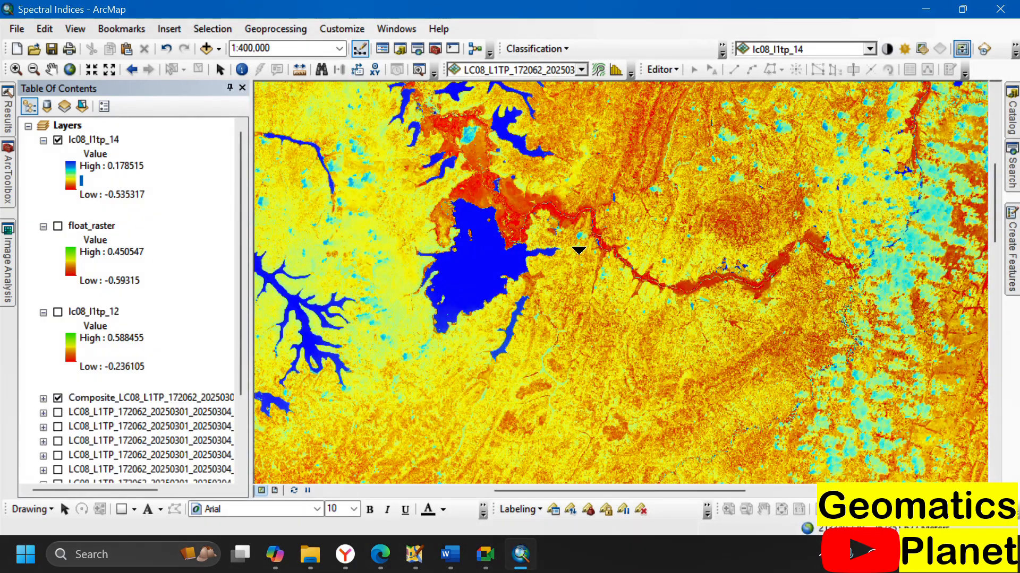
{"action": "scroll", "coordinate": [584, 260], "scroll_direction": "down", "scroll_amount": 2}
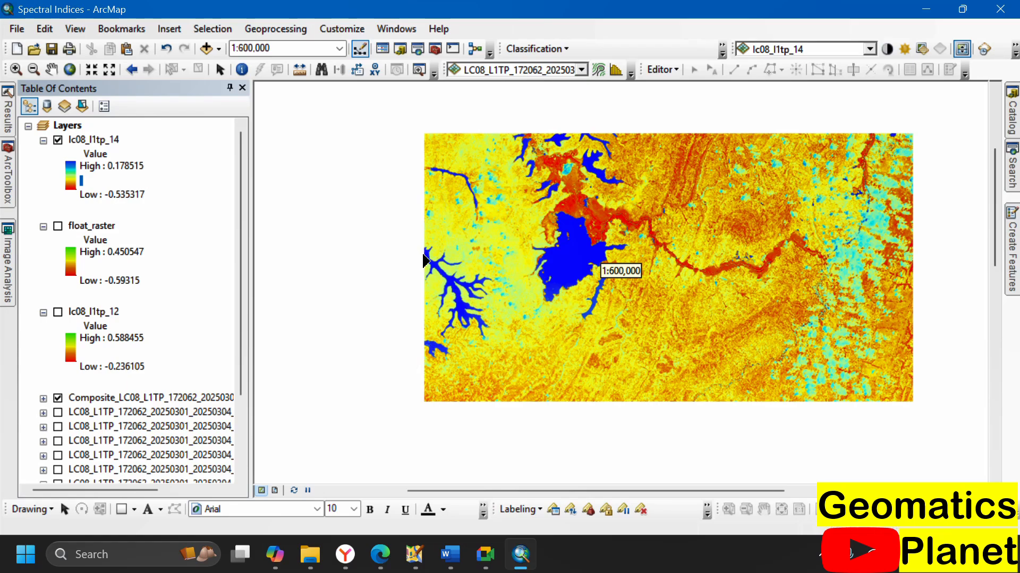
Step: Swipe the NDWI raster away from the composite over the branching reservoir west of the central lake and its surroundings
{"action": "scroll", "coordinate": [416, 276], "scroll_direction": "up", "scroll_amount": 5}
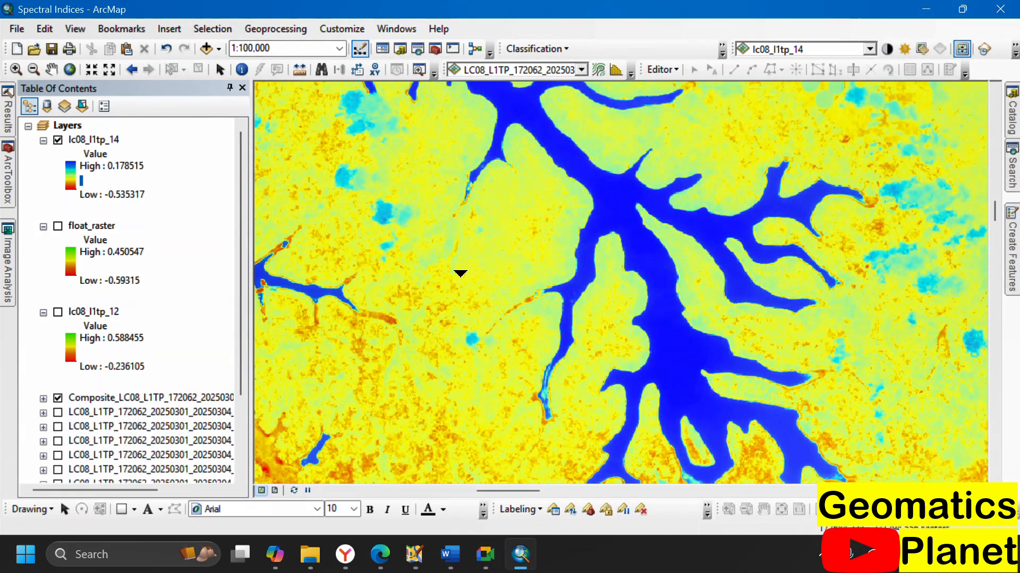
{"action": "left_click_drag", "start_coordinate": [473, 280], "coordinate": [598, 306]}
{"action": "scroll", "coordinate": [547, 298], "scroll_direction": "up", "scroll_amount": 5}
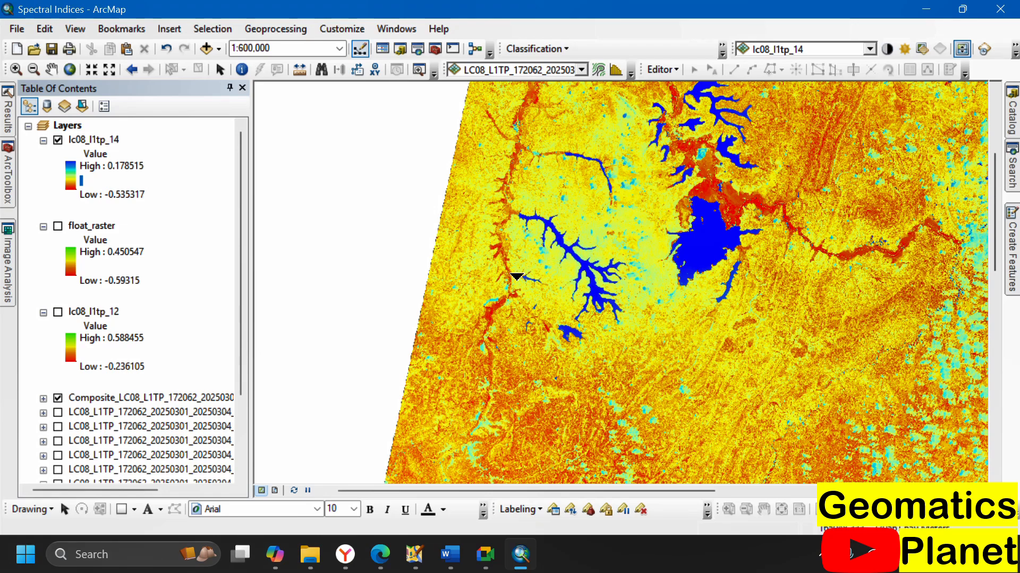
{"action": "left_click_drag", "start_coordinate": [497, 304], "coordinate": [729, 417]}
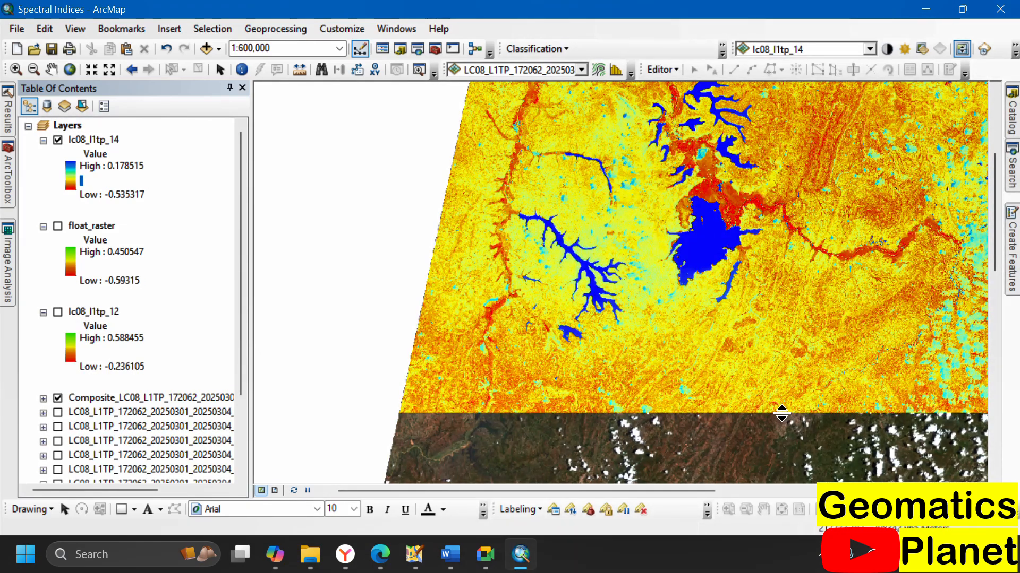
Step: Compare the reservoirs near the scene's northeastern edge between the NDWI raster and the composite using Swipe
{"action": "scroll", "coordinate": [671, 216], "scroll_direction": "up", "scroll_amount": 4}
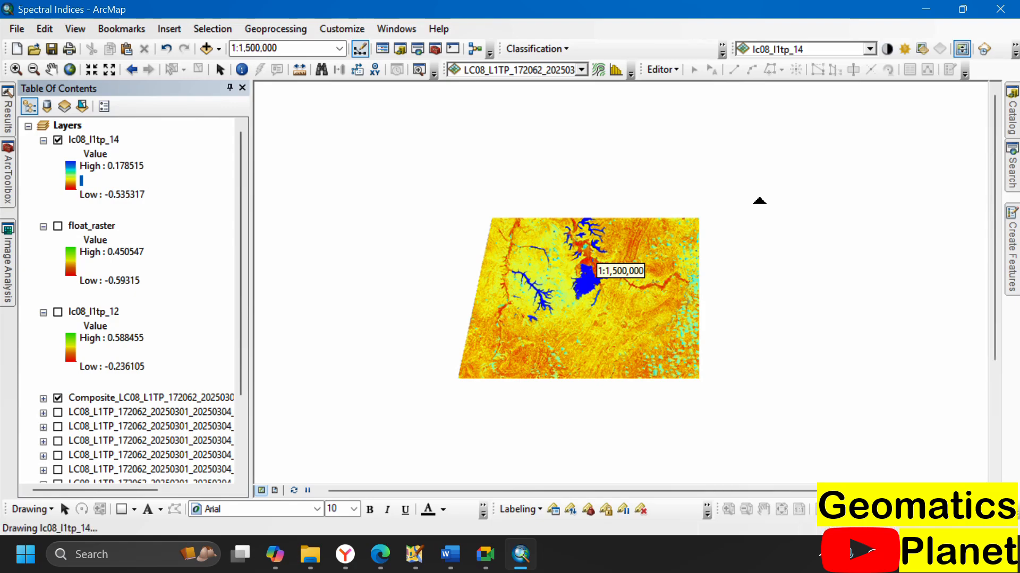
{"action": "scroll", "coordinate": [774, 267], "scroll_direction": "down", "scroll_amount": 3}
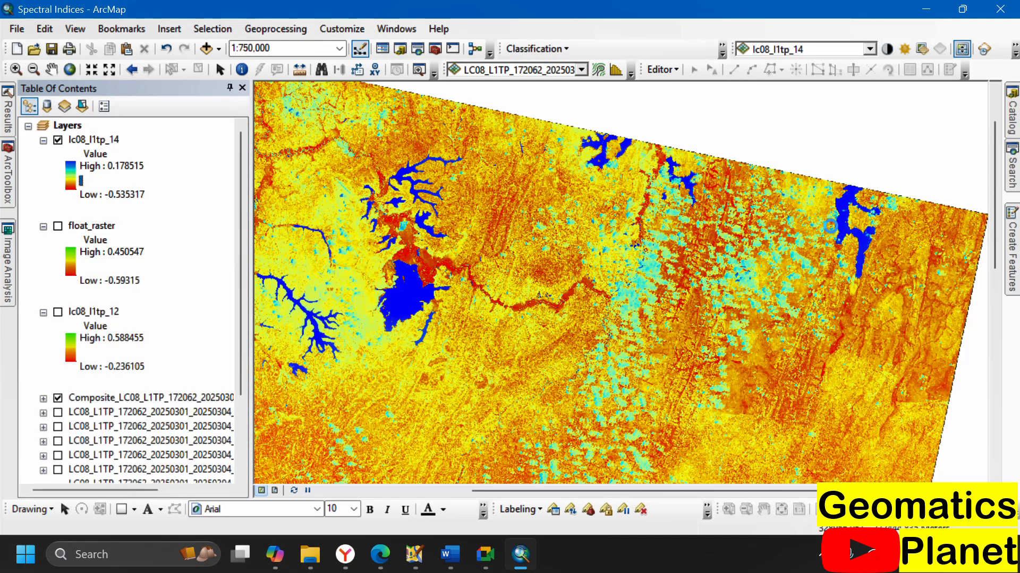
{"action": "left_click_drag", "start_coordinate": [833, 257], "coordinate": [988, 345]}
Step: Examine the narrow river channel and the small ponds south of it by swiping the NDWI raster over the composite
{"action": "scroll", "coordinate": [554, 338], "scroll_direction": "down", "scroll_amount": 5}
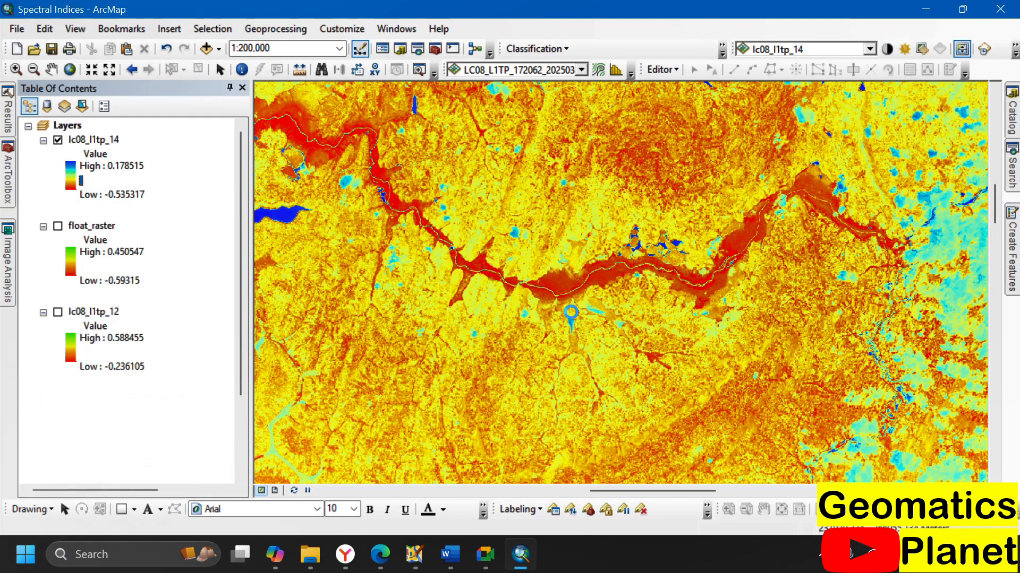
{"action": "left_click_drag", "start_coordinate": [575, 282], "coordinate": [584, 212]}
{"action": "scroll", "coordinate": [548, 296], "scroll_direction": "down", "scroll_amount": 3}
{"action": "scroll", "coordinate": [562, 287], "scroll_direction": "down", "scroll_amount": 5}
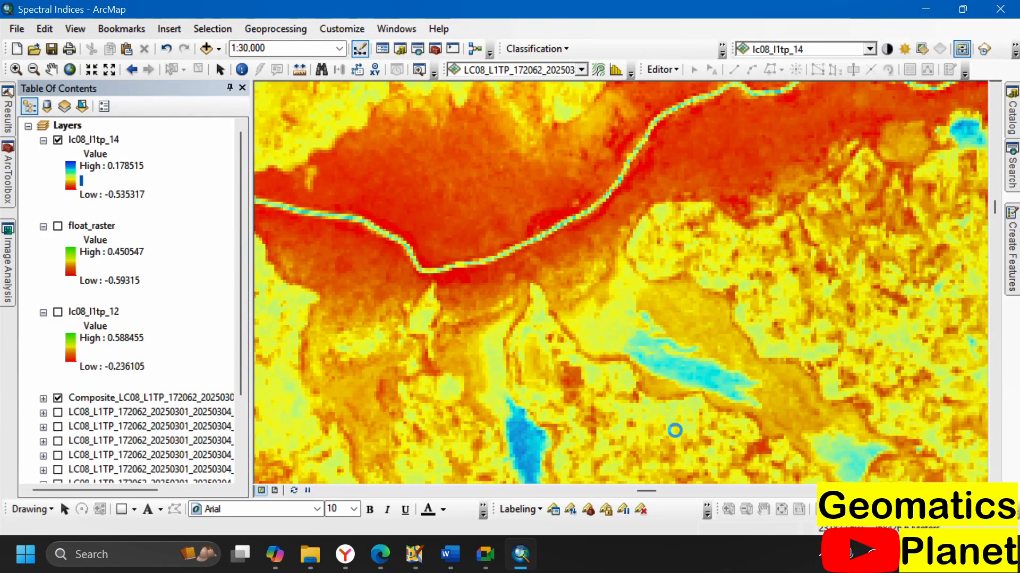
{"action": "left_click_drag", "start_coordinate": [676, 462], "coordinate": [754, 414]}
{"action": "scroll", "coordinate": [571, 234], "scroll_direction": "up", "scroll_amount": 5}
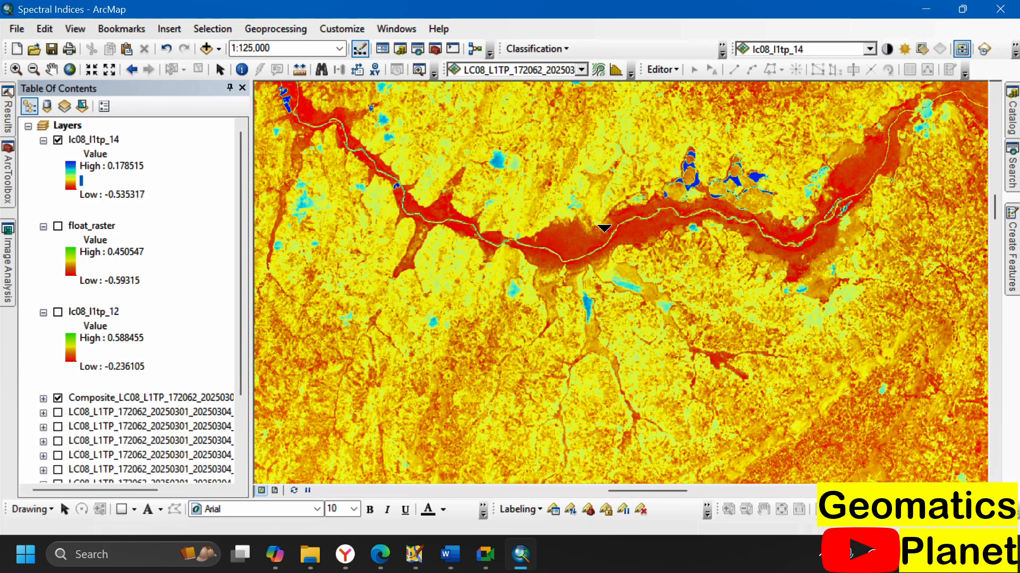
Step: Hide lc08_l1tp_14 to examine the clouds east of the river on the composite, and display the NDWI raster again
{"action": "scroll", "coordinate": [604, 228], "scroll_direction": "up", "scroll_amount": 2}
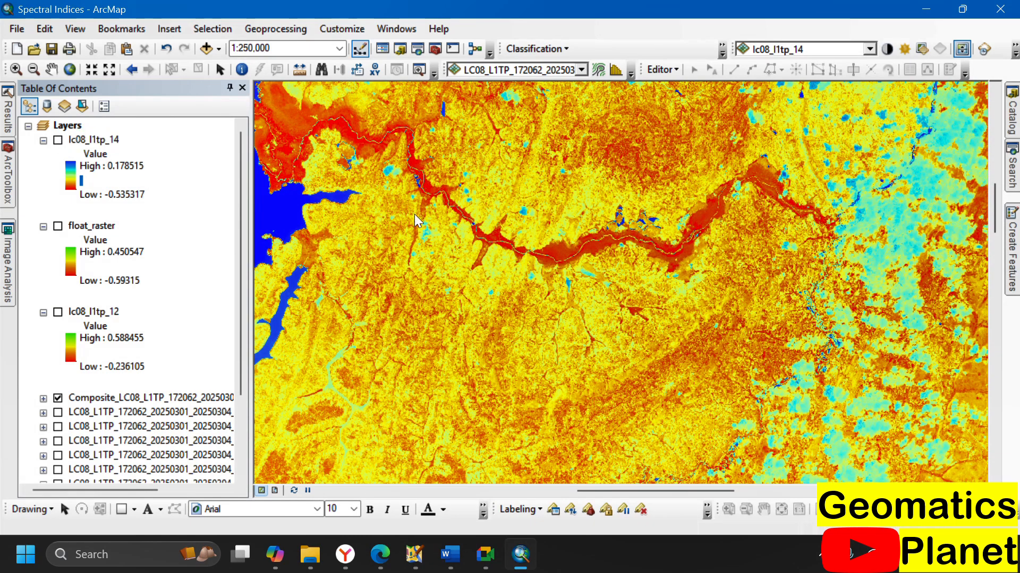
{"action": "scroll", "coordinate": [615, 266], "scroll_direction": "up", "scroll_amount": 2}
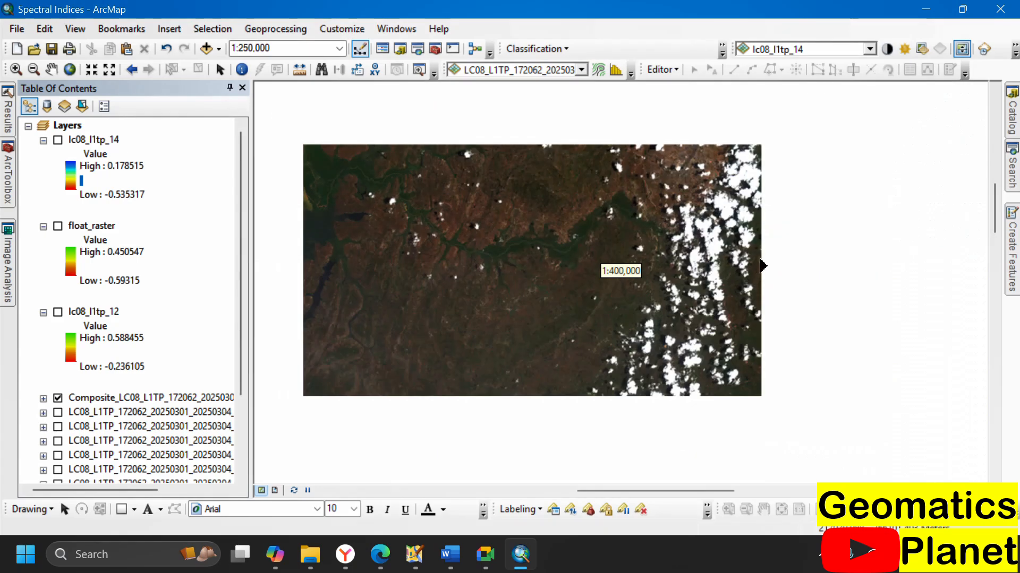
{"action": "scroll", "coordinate": [751, 217], "scroll_direction": "down", "scroll_amount": 4}
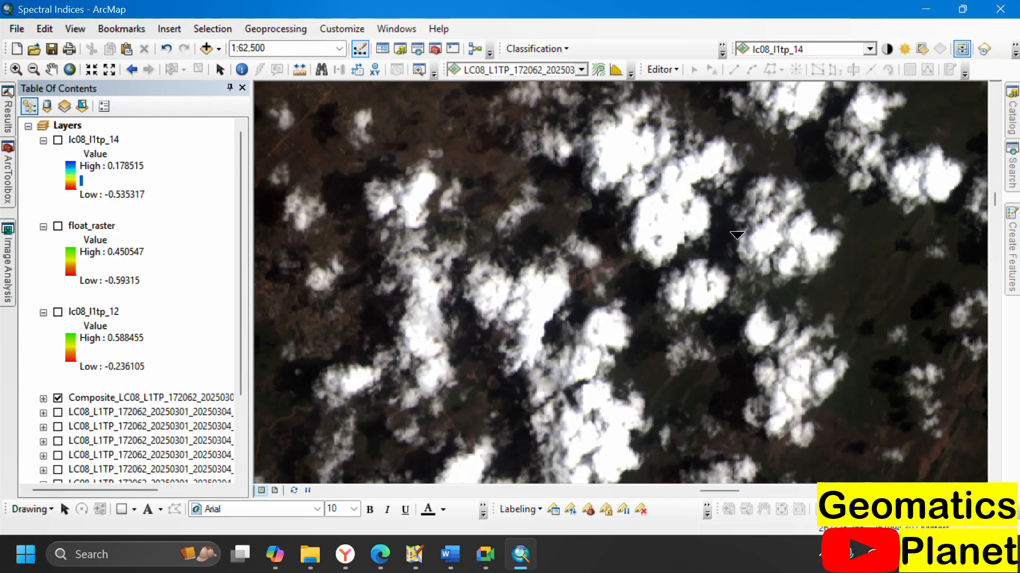
{"action": "scroll", "coordinate": [770, 276], "scroll_direction": "up", "scroll_amount": 2}
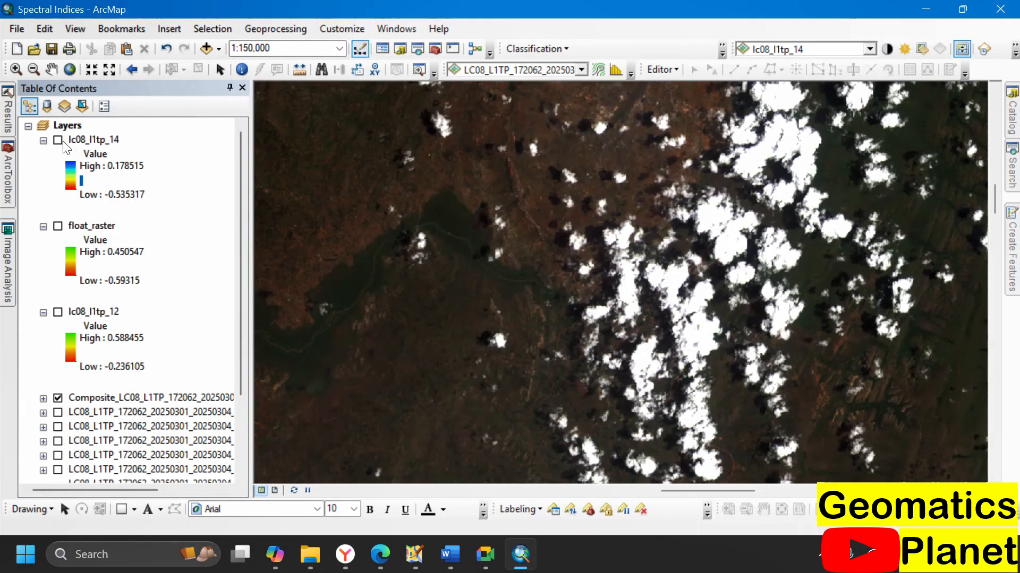
{"action": "left_click", "coordinate": [58, 140]}
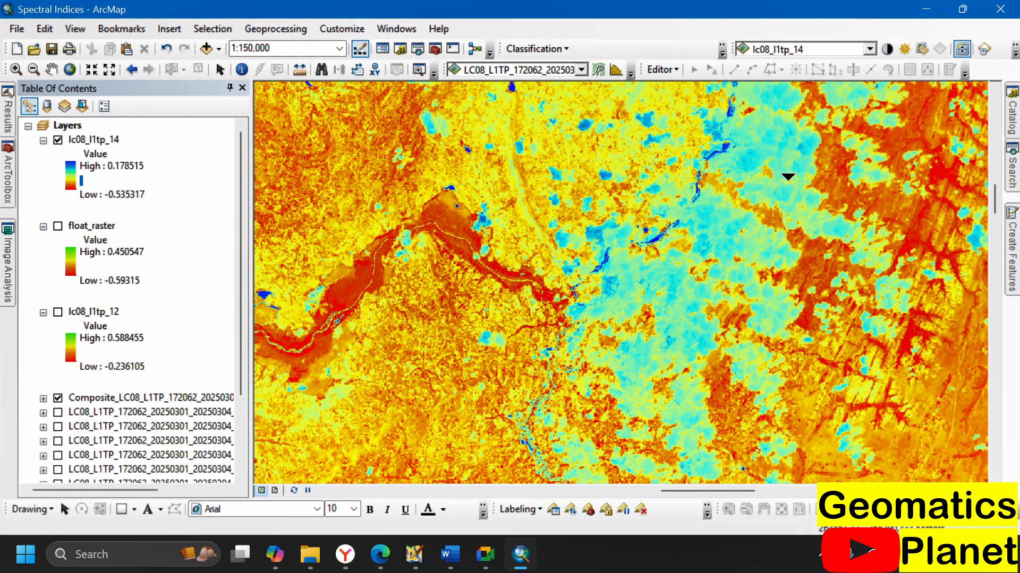
Step: Review how NDWI represents the cloudy area, and swipe the raster against the composite around the central lake at a wider extent
{"action": "scroll", "coordinate": [685, 239], "scroll_direction": "up", "scroll_amount": 2}
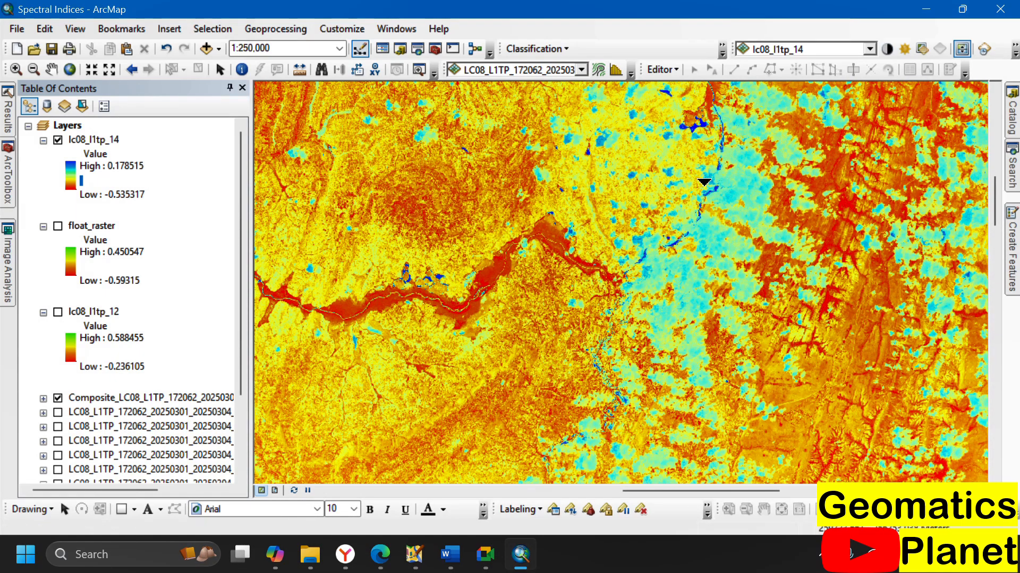
{"action": "scroll", "coordinate": [824, 256], "scroll_direction": "up", "scroll_amount": 2}
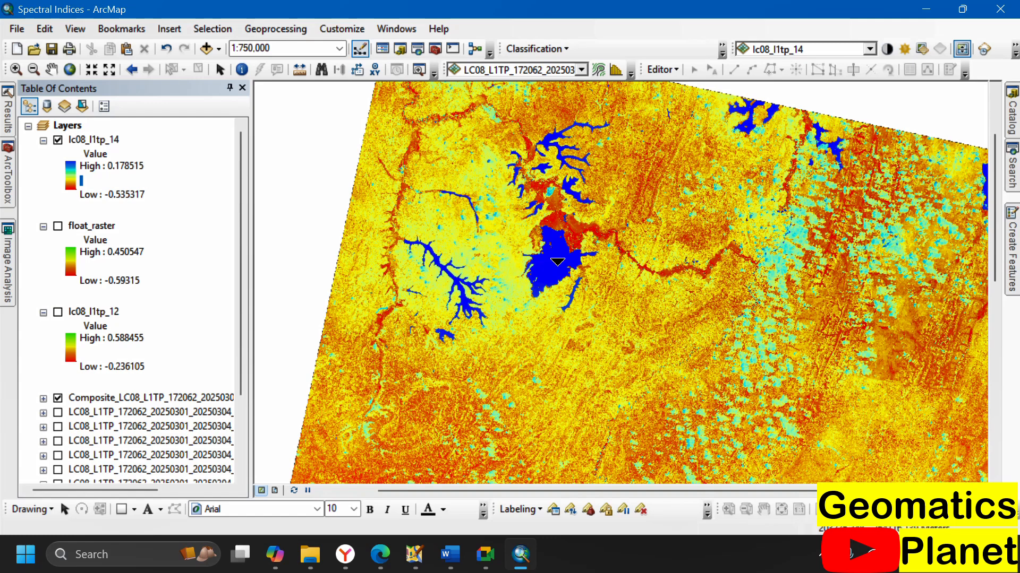
{"action": "left_click_drag", "start_coordinate": [574, 295], "coordinate": [574, 418]}
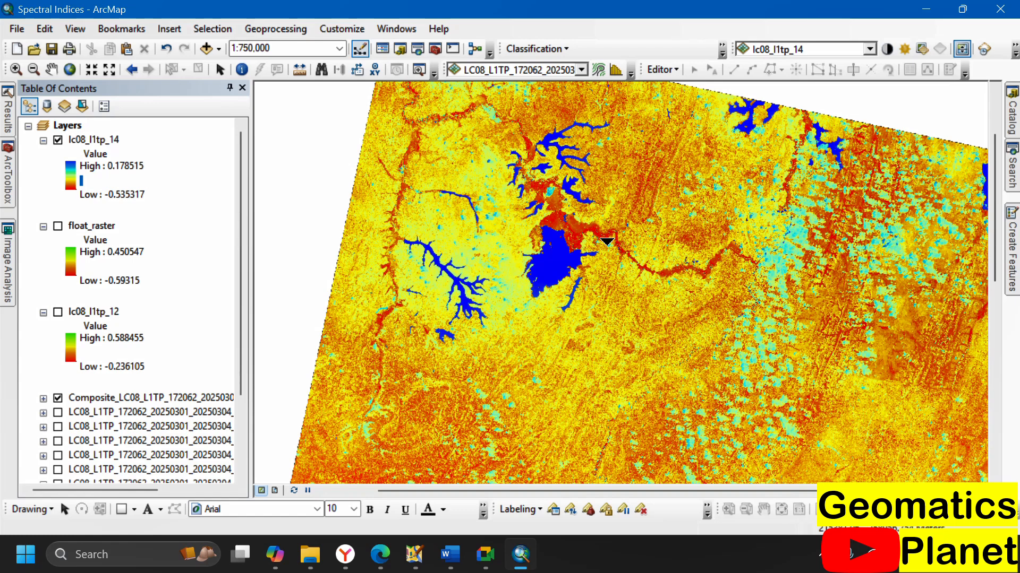